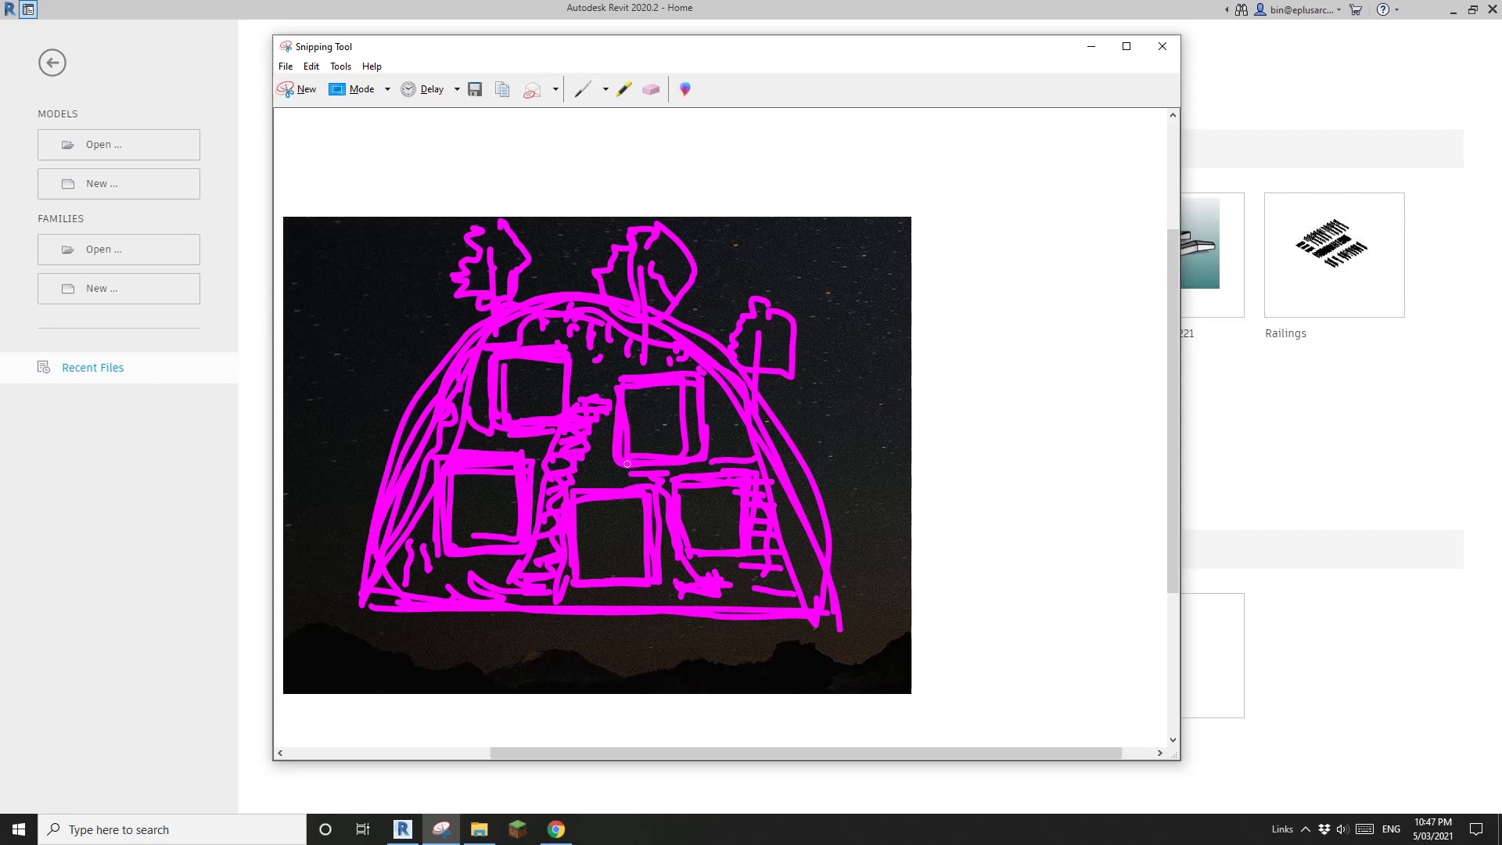
Step: Switch to Revit and create a new project from the Architectural Template
left_click(402, 829)
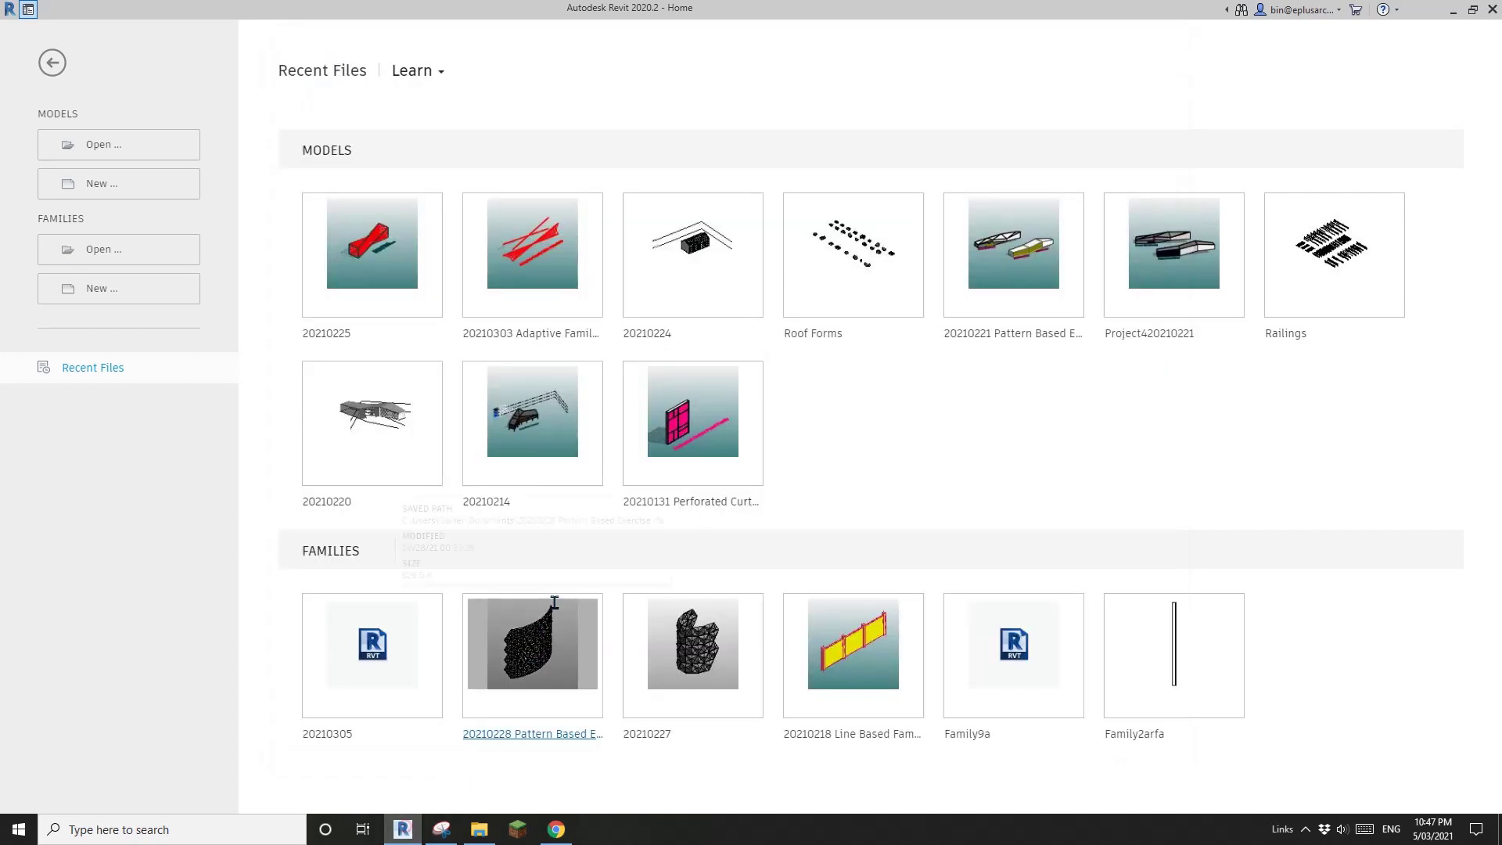
left_click(112, 193)
left_click(423, 262)
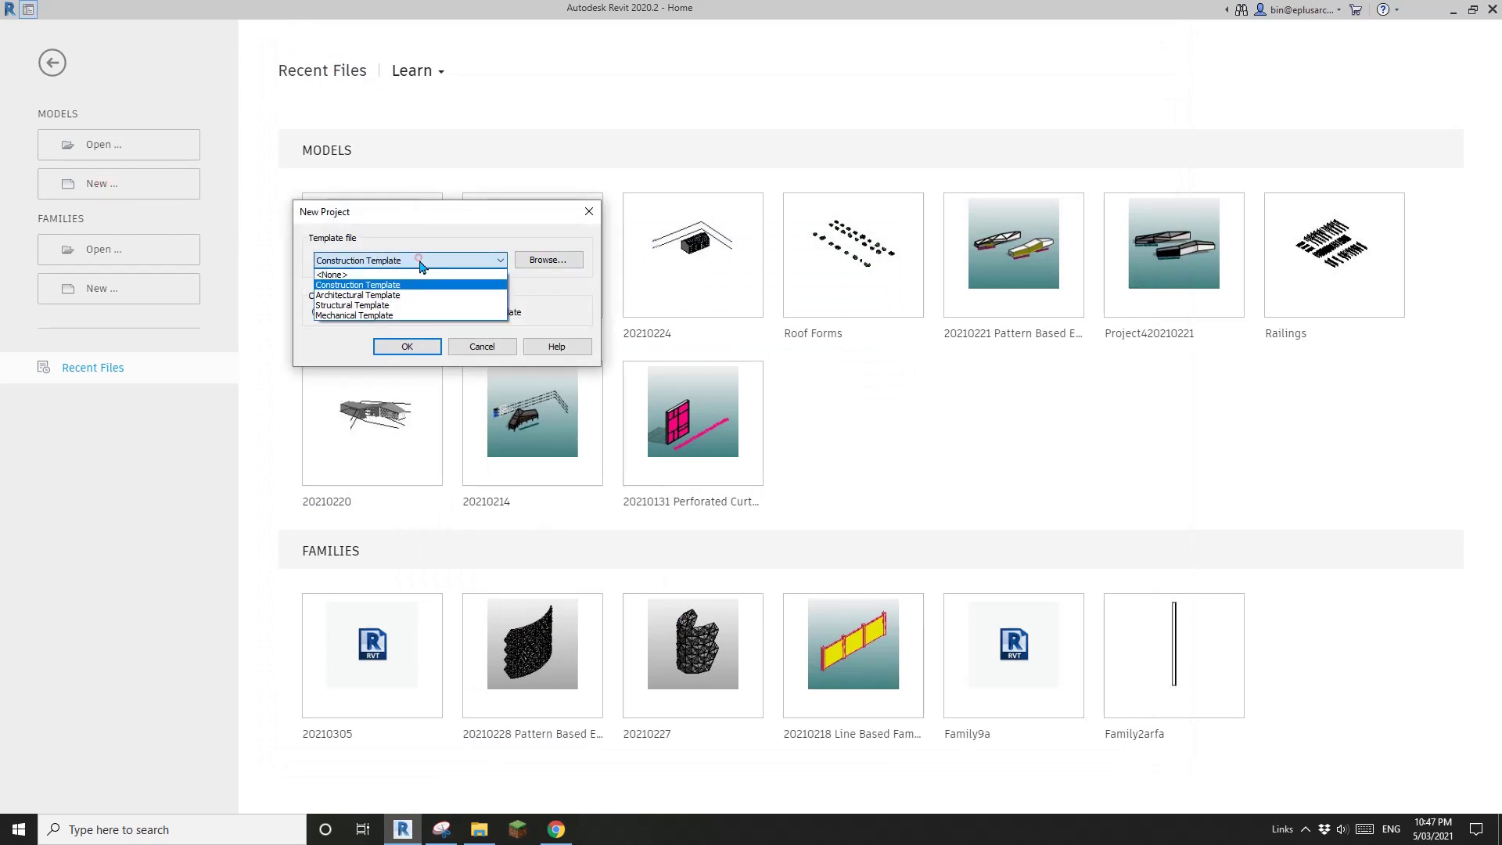
left_click(362, 295)
left_click(405, 347)
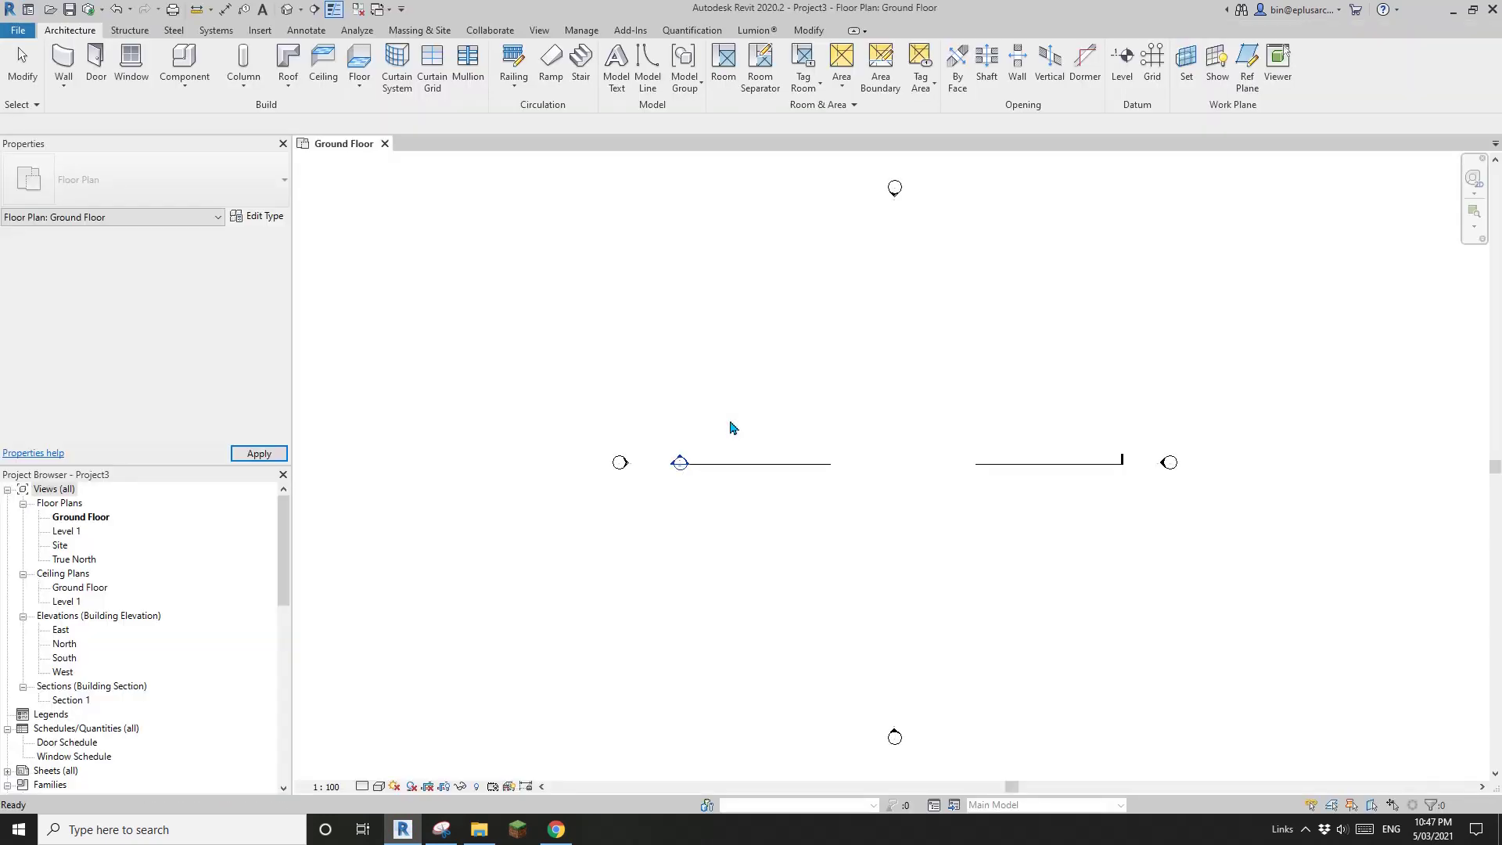
Step: Open the Site floor plan view
scroll(843, 511, "down", 3)
middle_click_drag(843, 511, 665, 520)
scroll(715, 481, "up", 1)
middle_click_drag(715, 481, 717, 493)
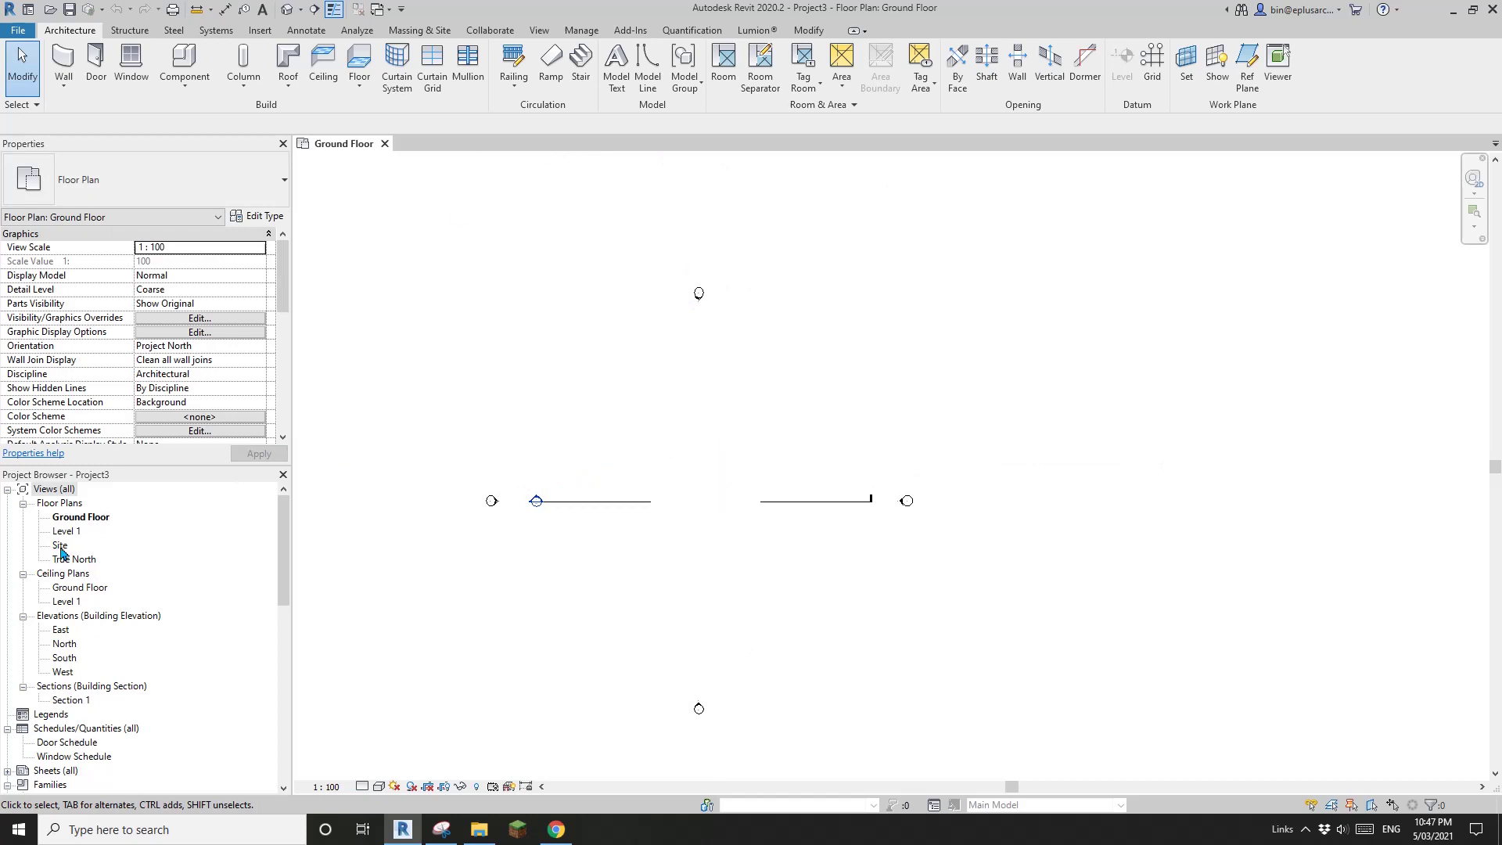
double_click(60, 547)
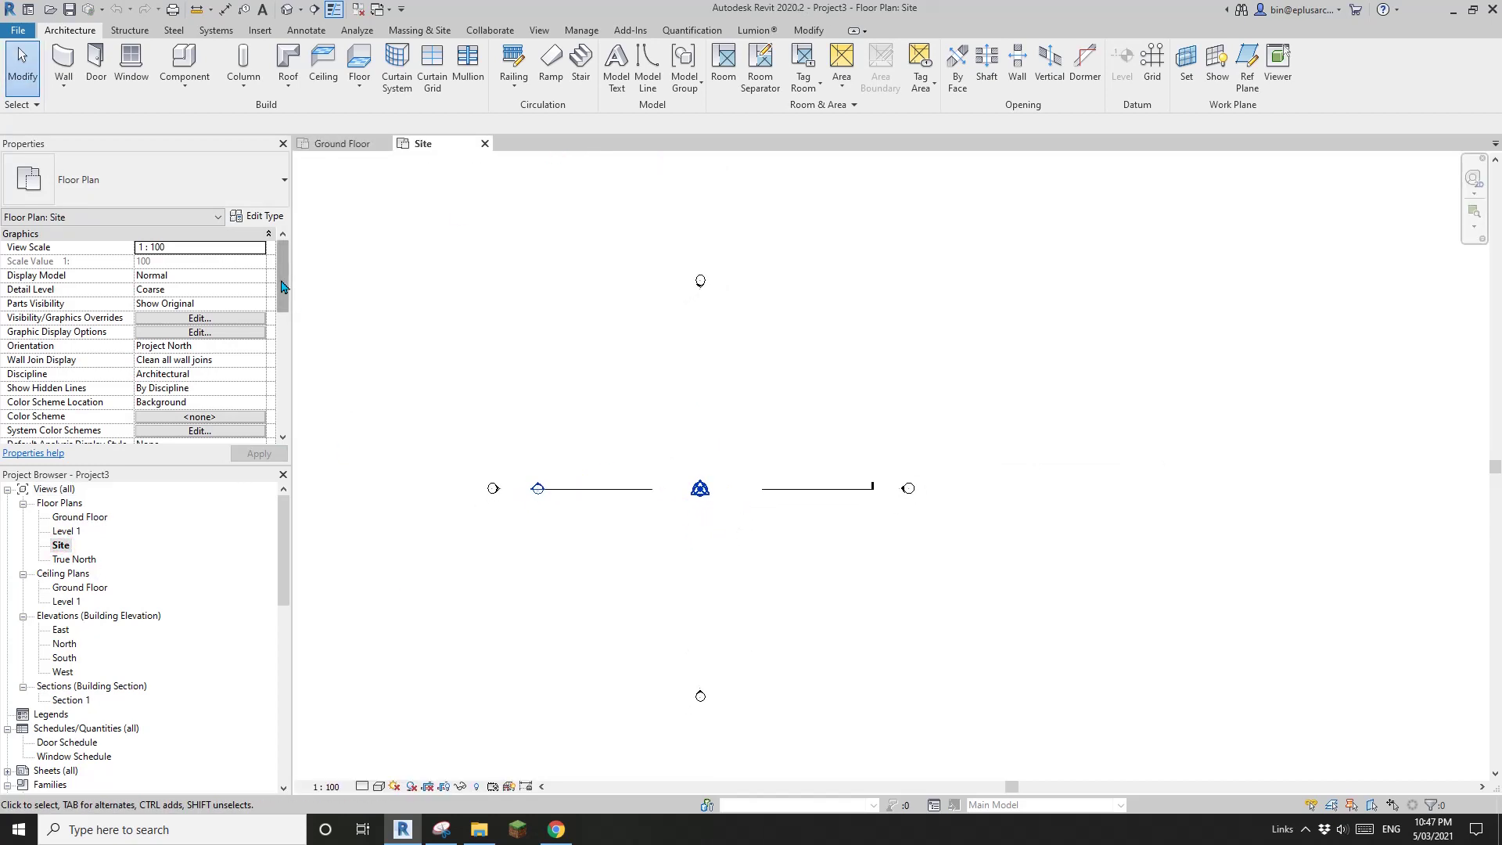
Step: Start a toposurface and place two points at elevation 0 along the south side of the site
left_click(423, 31)
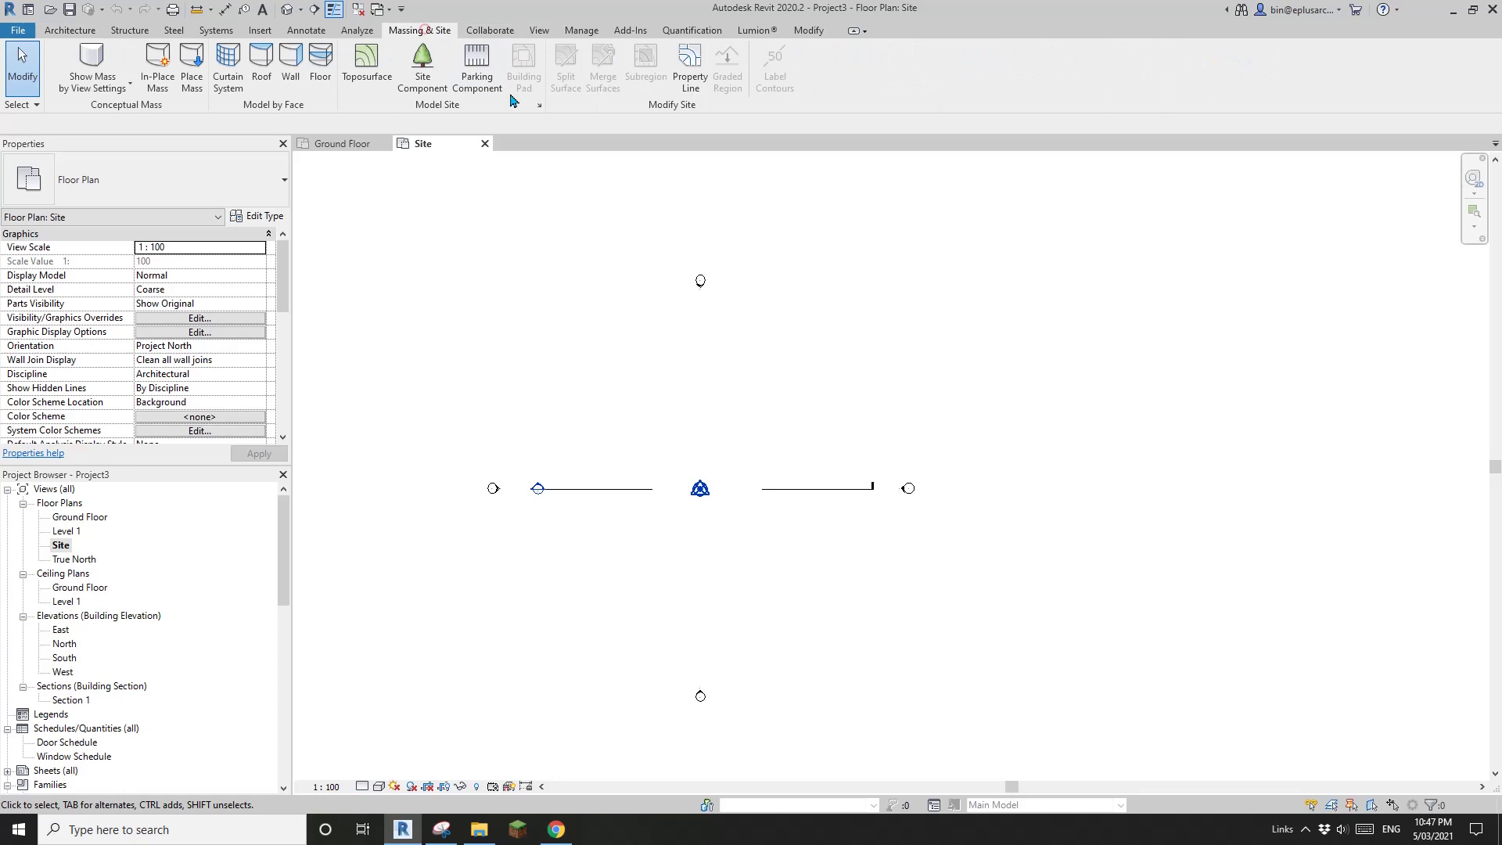
left_click(367, 63)
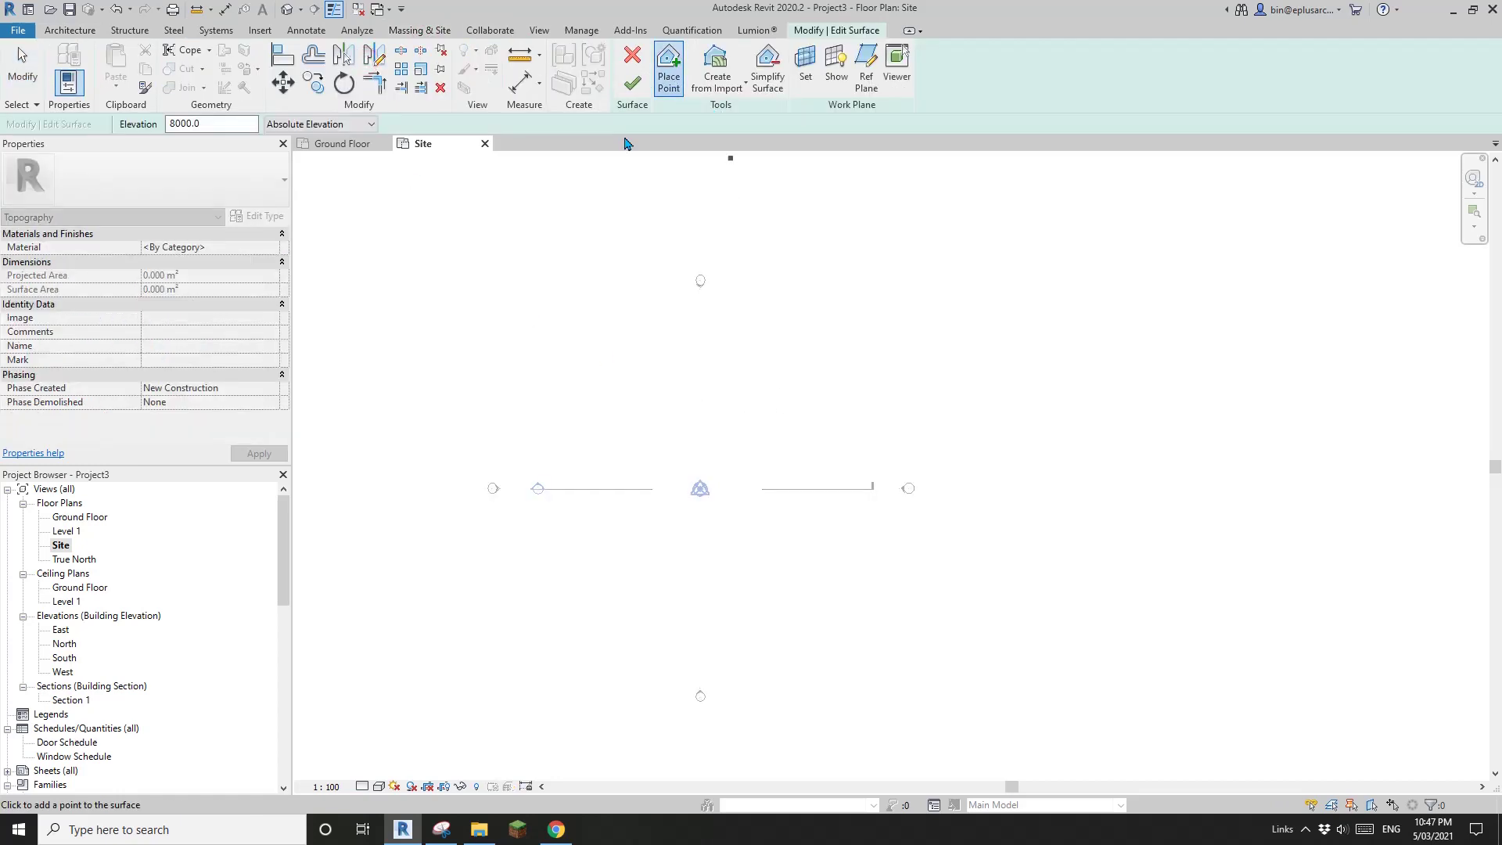
left_click(225, 124)
type("0")
middle_click_drag(628, 269, 626, 277)
left_click(567, 597)
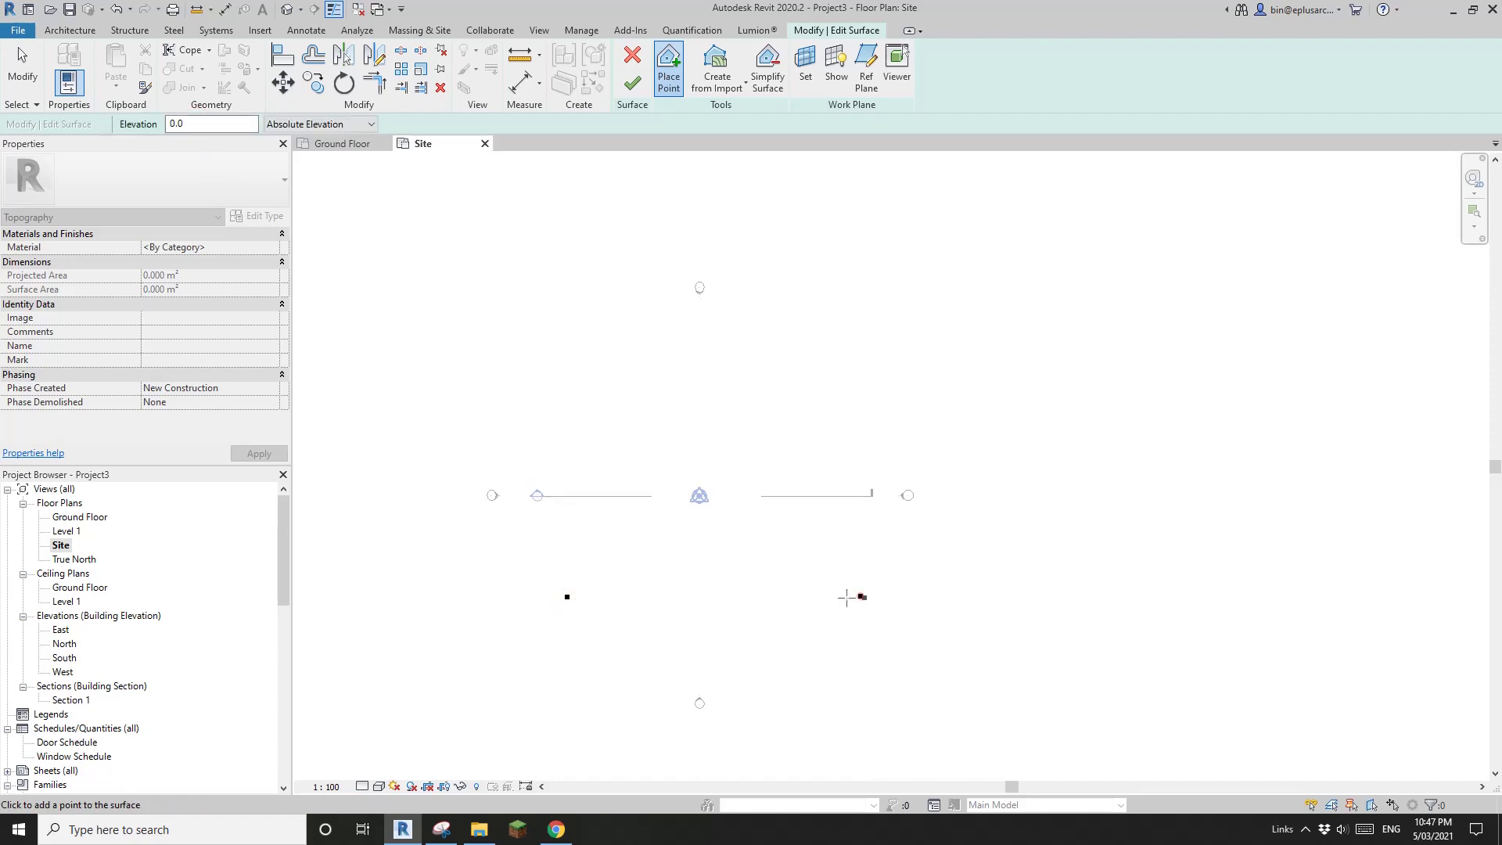
left_click(860, 596)
Step: Set the point elevation to 3000 and place a row of three points north of the first two
left_click(319, 442)
type("3000")
left_click(571, 512)
left_click(717, 533)
left_click(839, 529)
Step: Place three points at elevation 8000 along the site's north edge and finish the toposurface
left_click_drag(215, 116, 131, 120)
type("800")
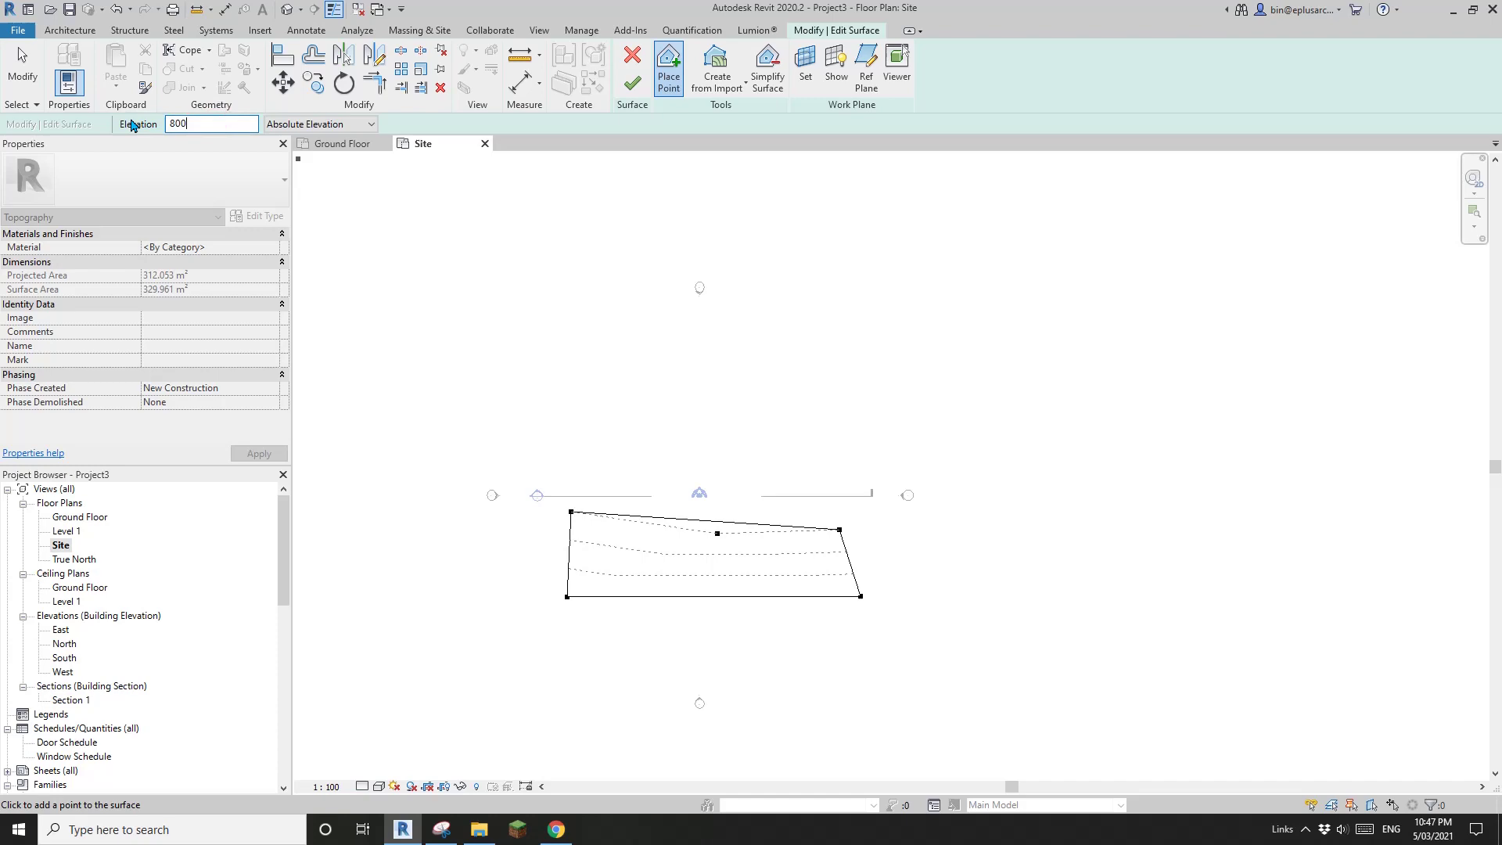
type("0")
left_click(553, 408)
left_click(718, 407)
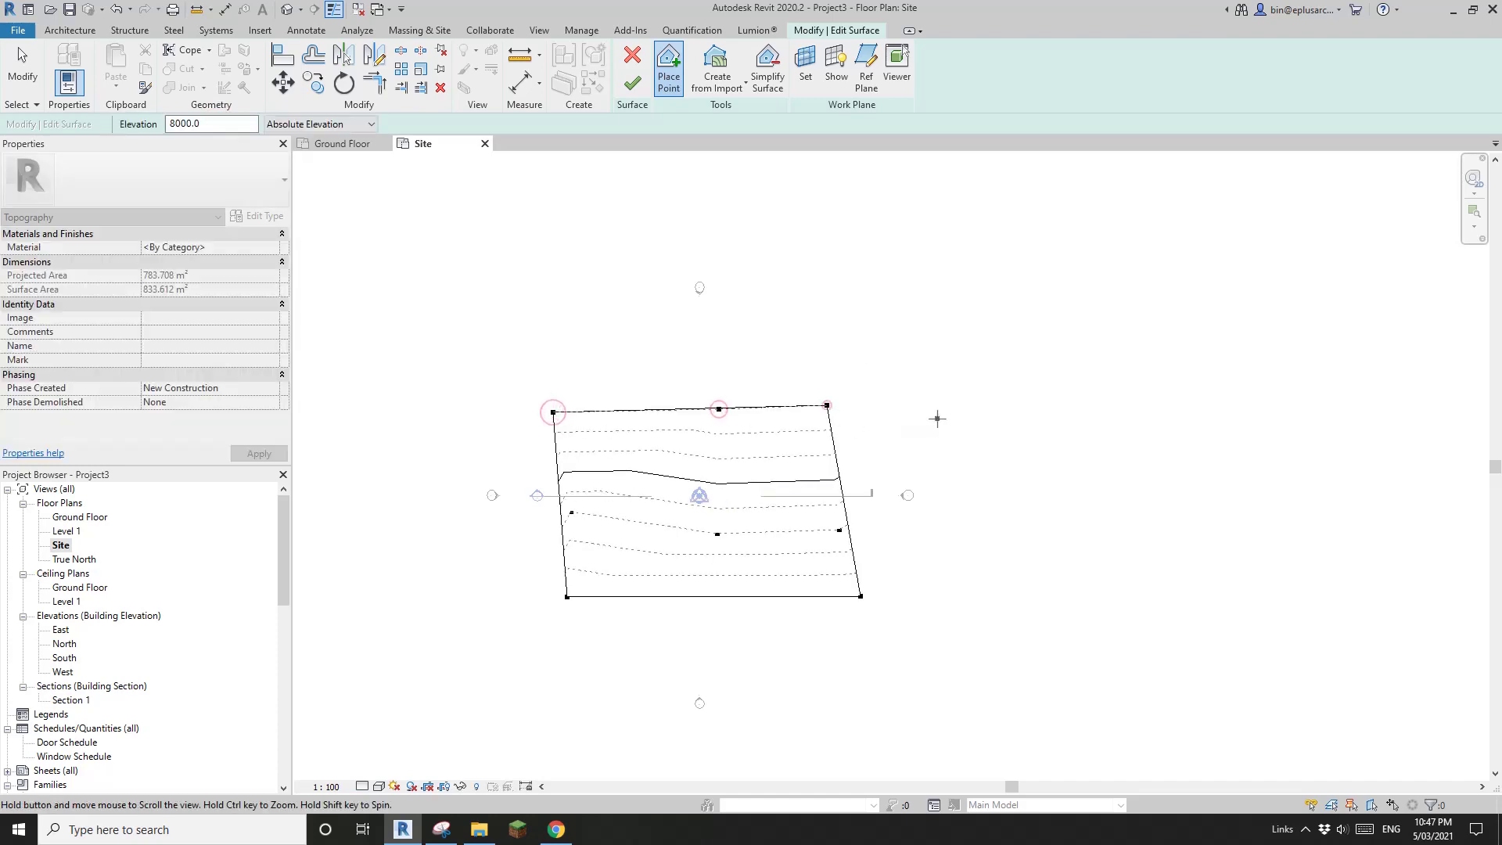
left_click(826, 406)
left_click(632, 82)
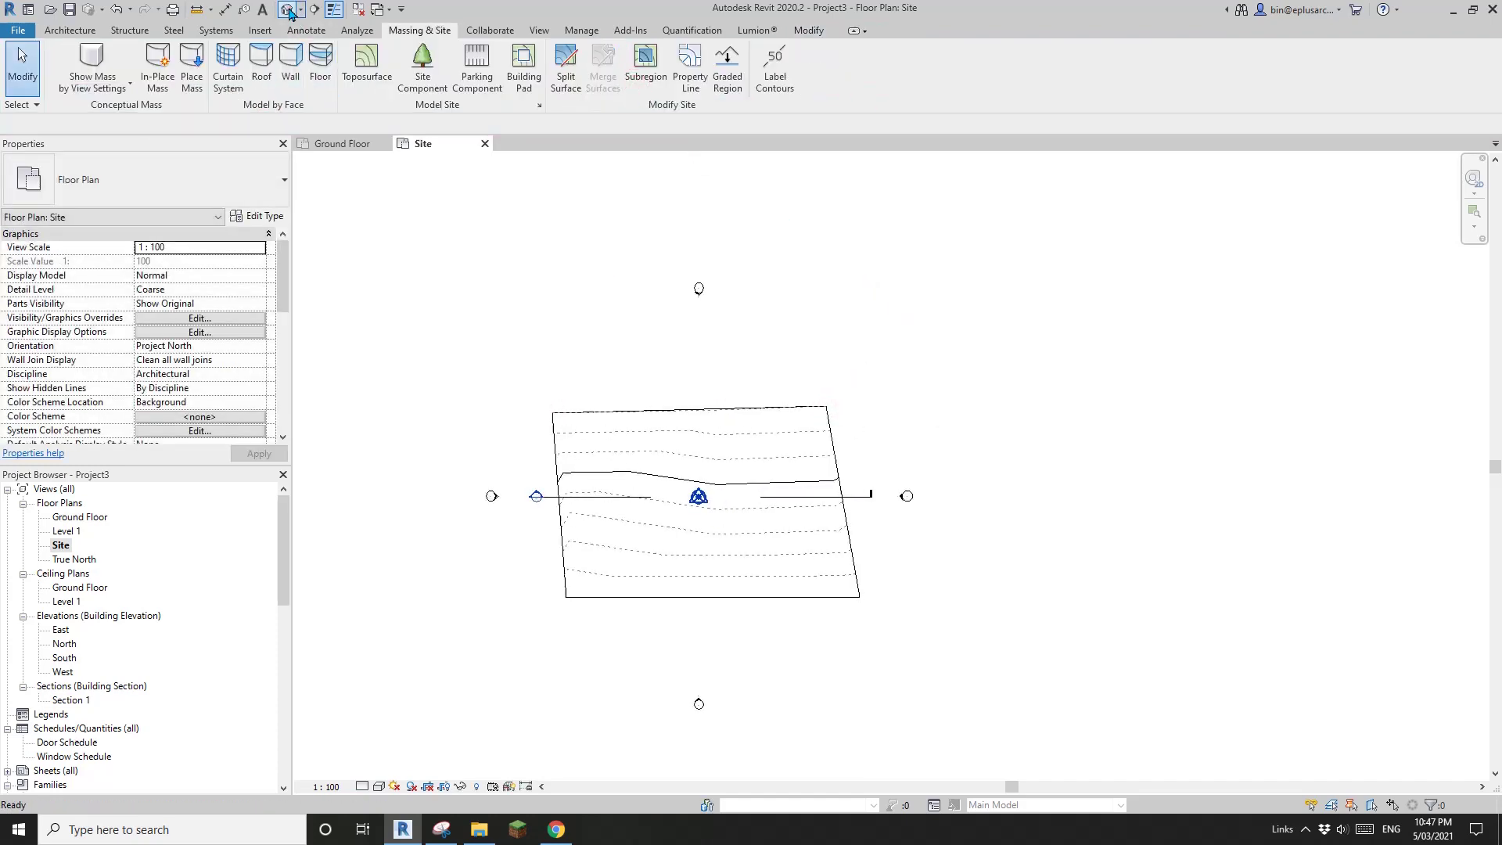
Step: Open the default 3D view and look over the sloping toposurface
left_click(287, 9)
middle_click_drag(865, 435, 688, 615, "shift")
left_click(828, 497)
middle_click_drag(828, 497, 881, 590, "shift")
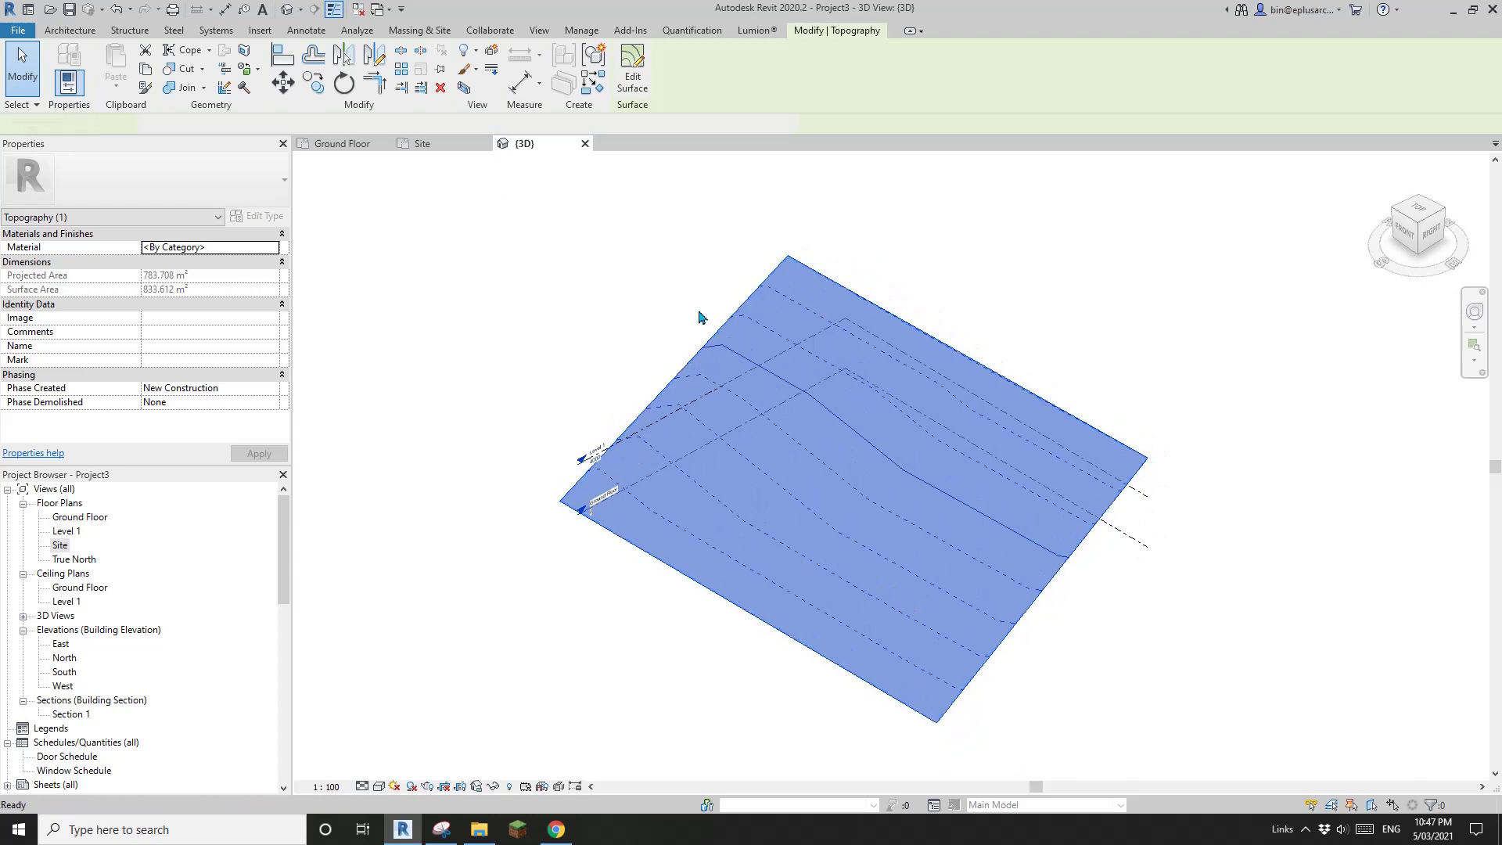
Step: Draw a rectangle of Double brick - 270 walls, about 10300 by 11300 mm, in the middle of the toposurface
key("w")
key("a")
middle_click_drag(768, 365, 804, 427, "shift")
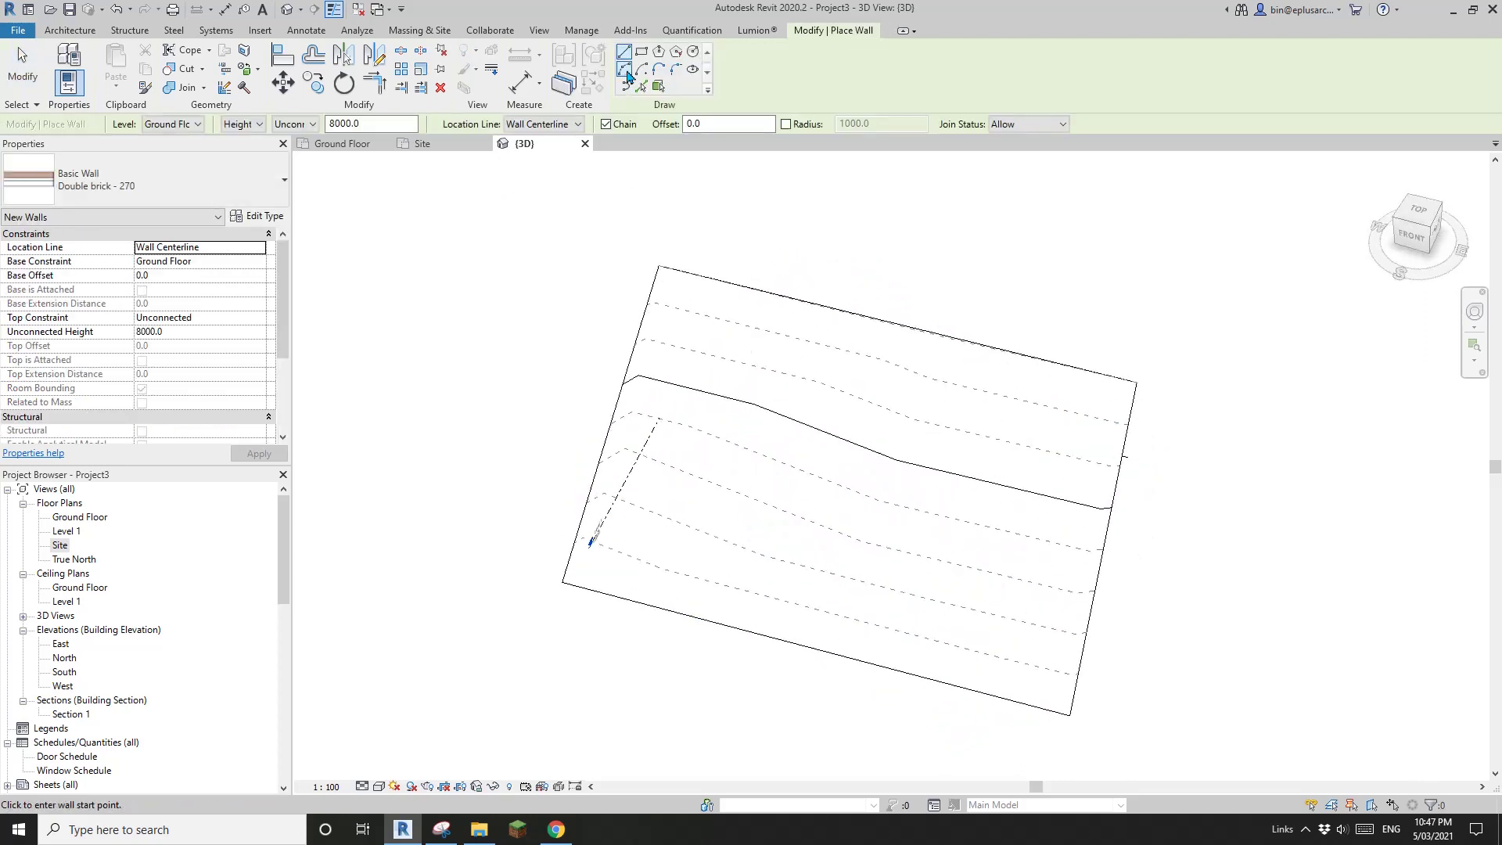
left_click(641, 51)
left_click(762, 418)
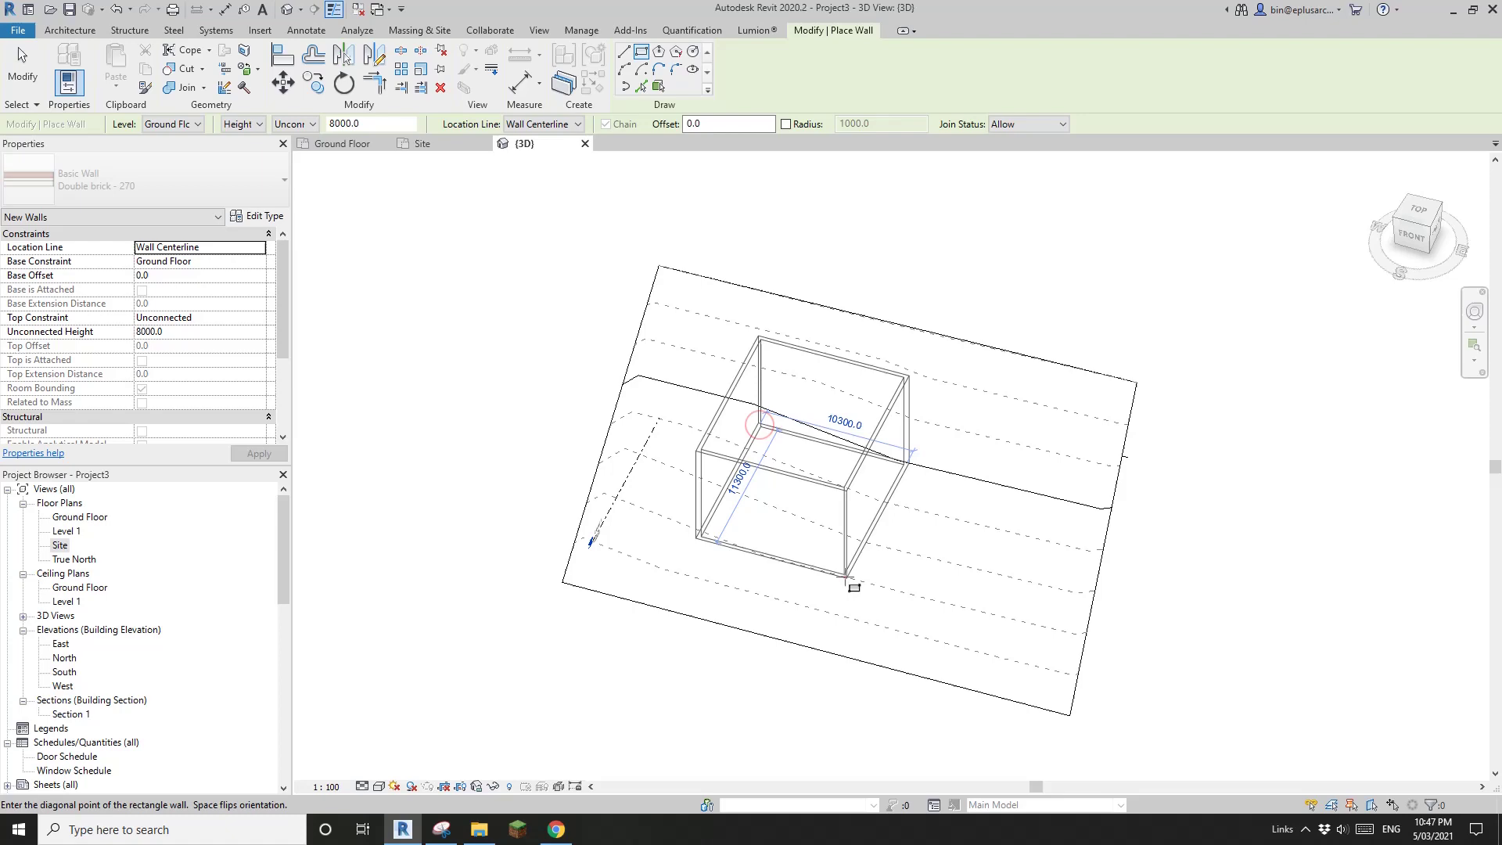
left_click(851, 581)
middle_click_drag(851, 580, 880, 450, "shift")
key("Escape")
key("Escape")
Step: Set the unconnected height of all four walls to 4000
left_click(834, 435)
left_click(215, 332)
type("4")
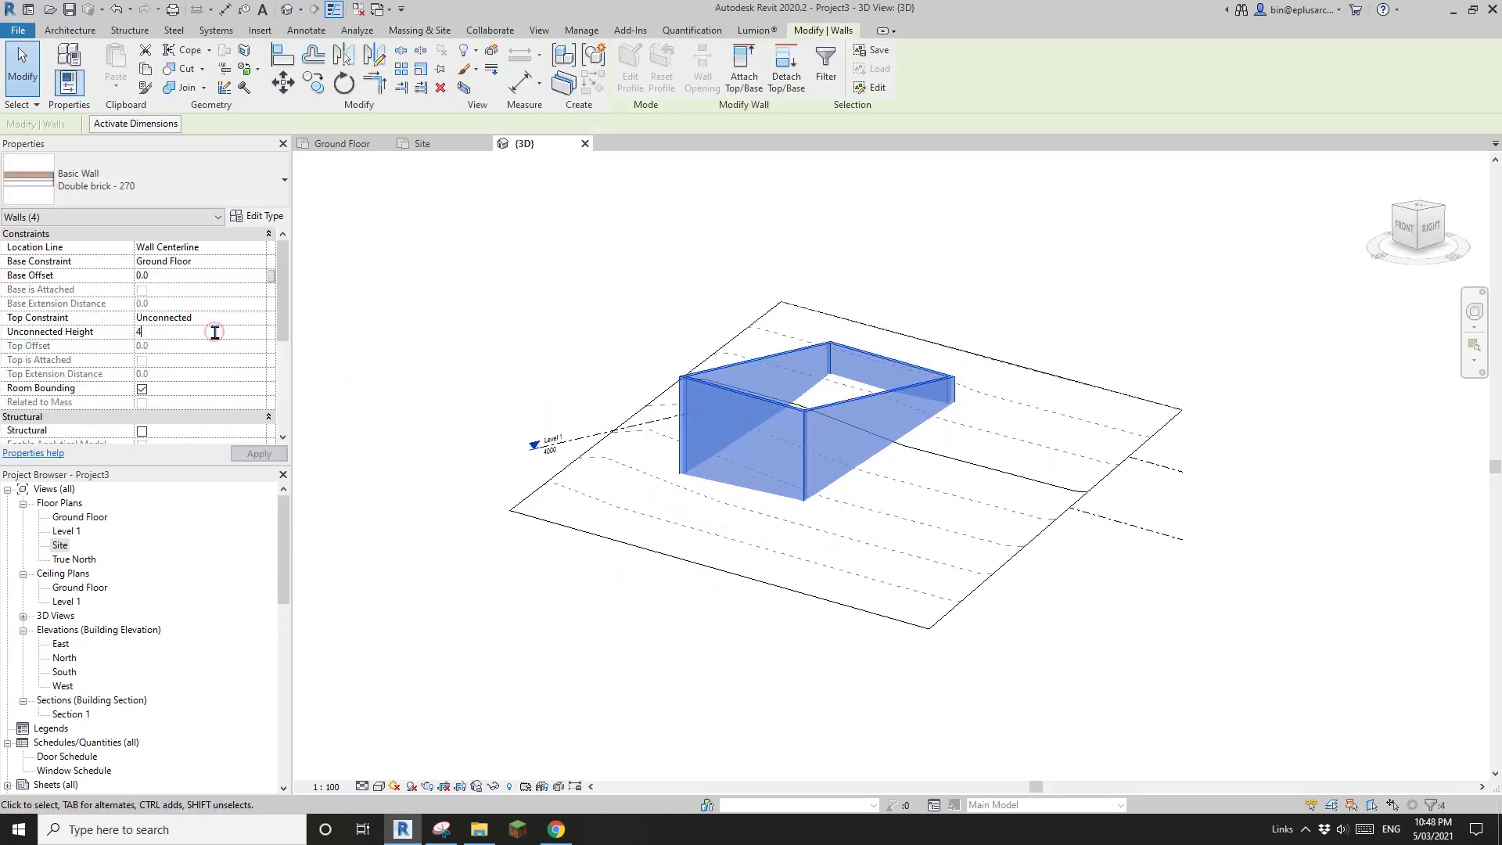
type("00")
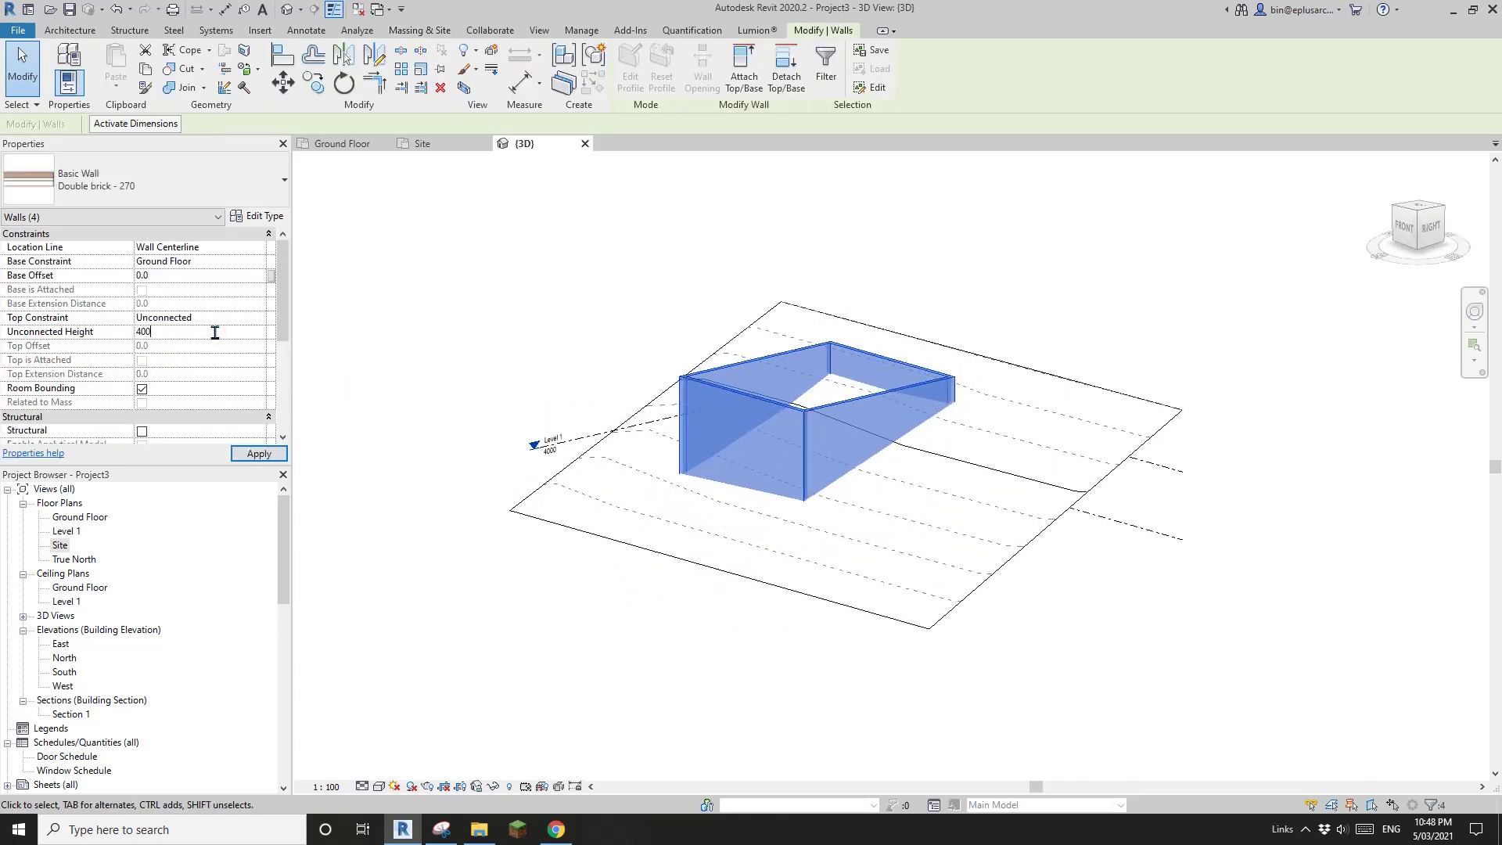
type("0")
left_click(711, 269)
Step: Shift the front wall and the rear wall of the enclosure downhill along the slope
middle_click_drag(713, 272, 763, 361, "shift")
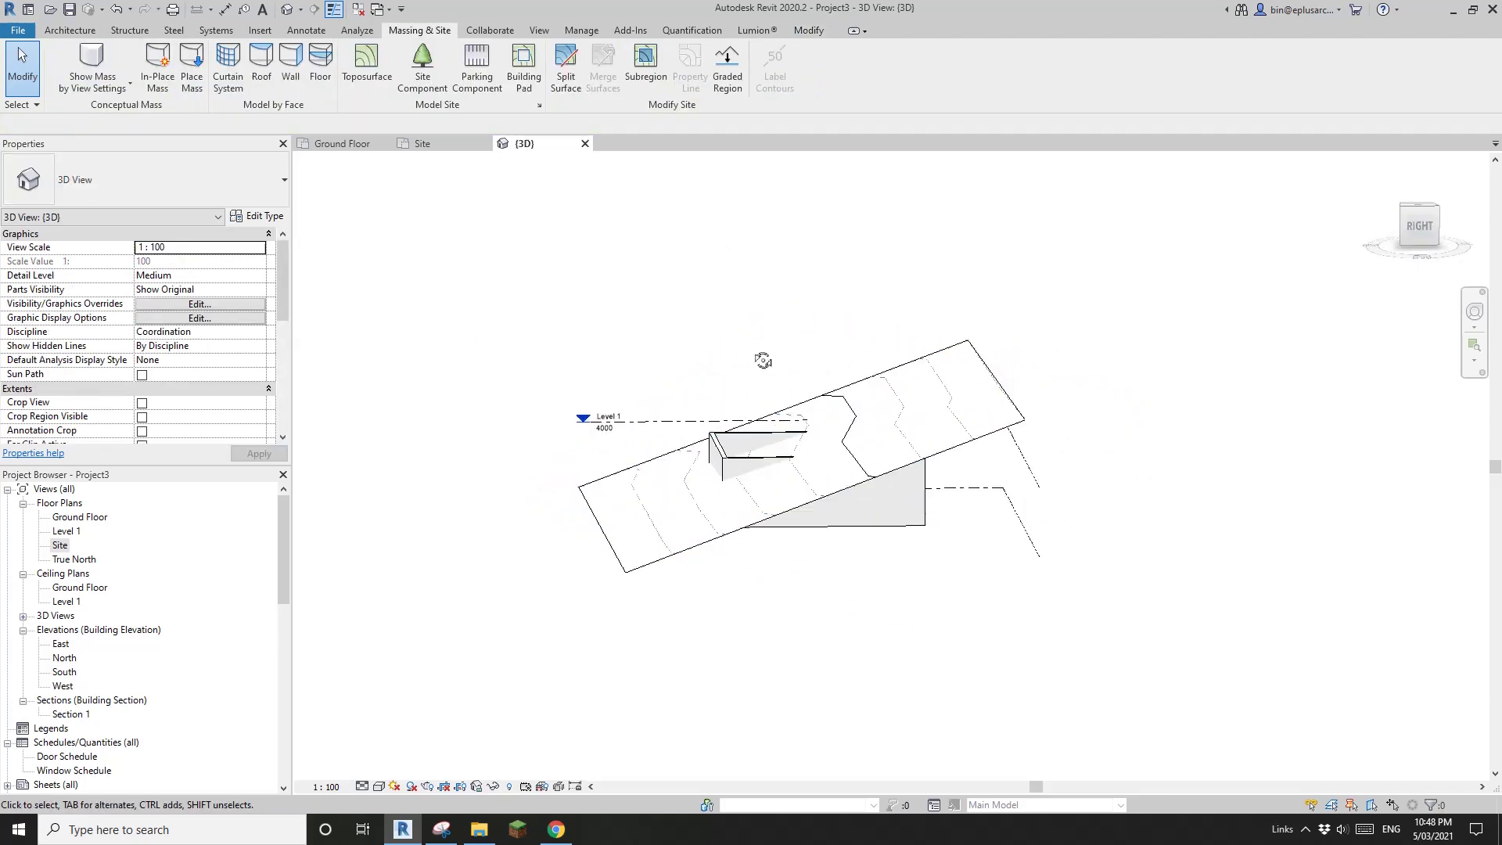
scroll(815, 466, "up", 2)
left_click(729, 473)
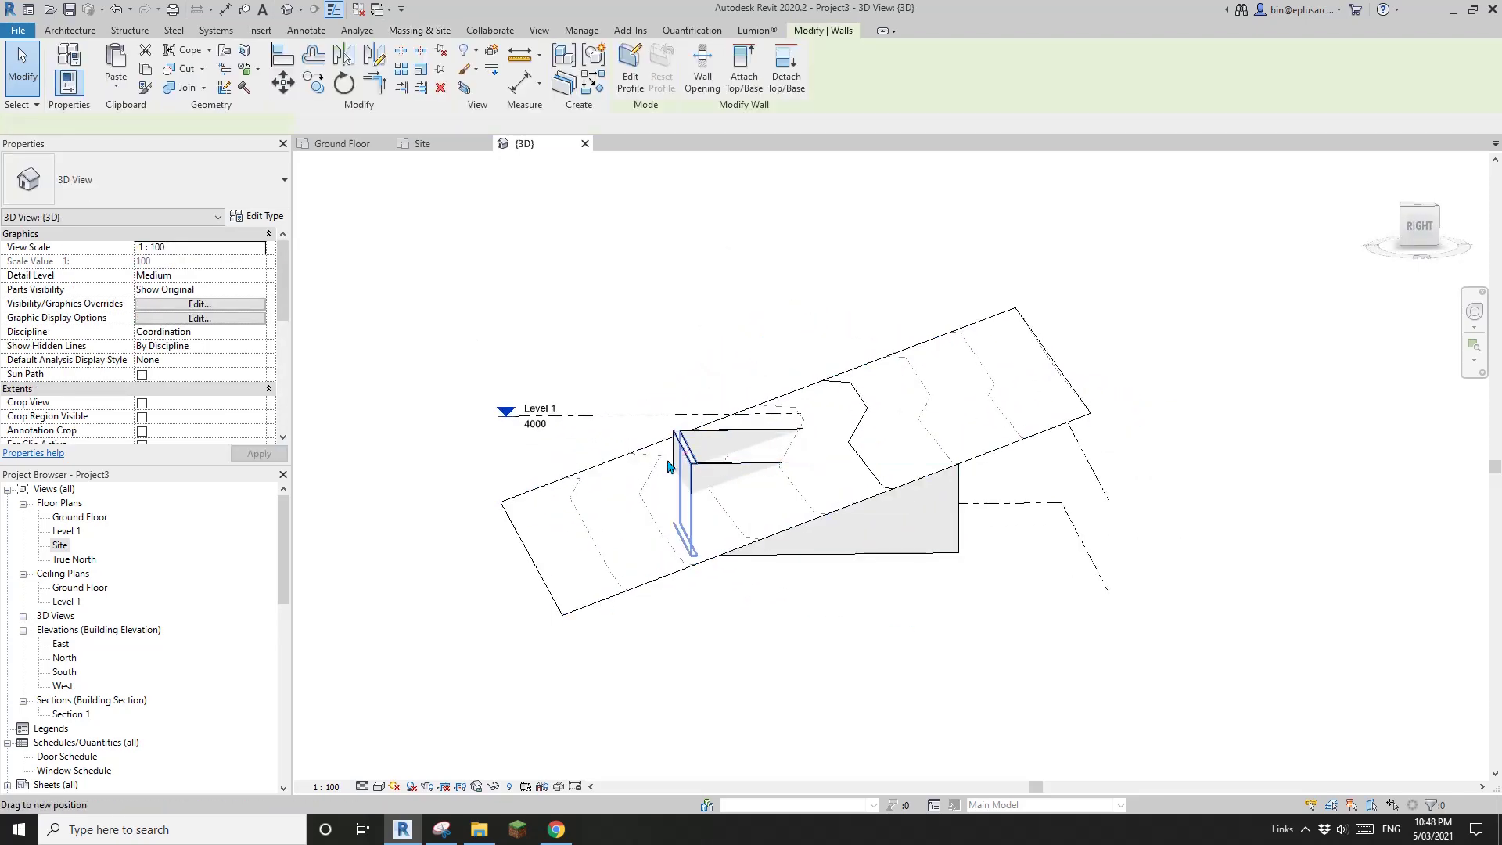
middle_click_drag(729, 473, 745, 368, "shift")
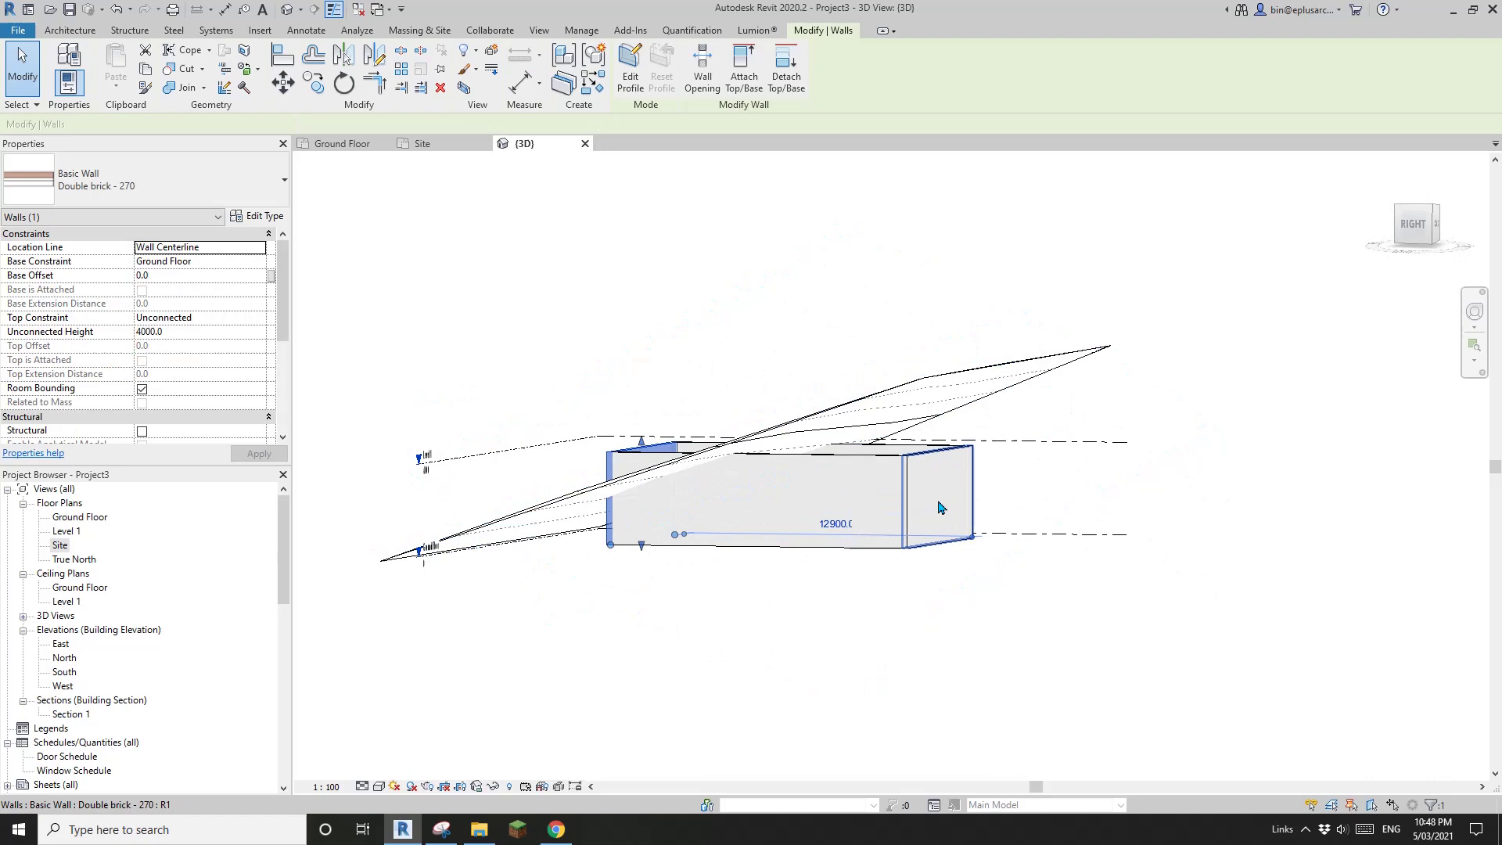
left_click(942, 506)
middle_click_drag(902, 500, 954, 547, "shift")
middle_click_drag(673, 513, 861, 536, "shift")
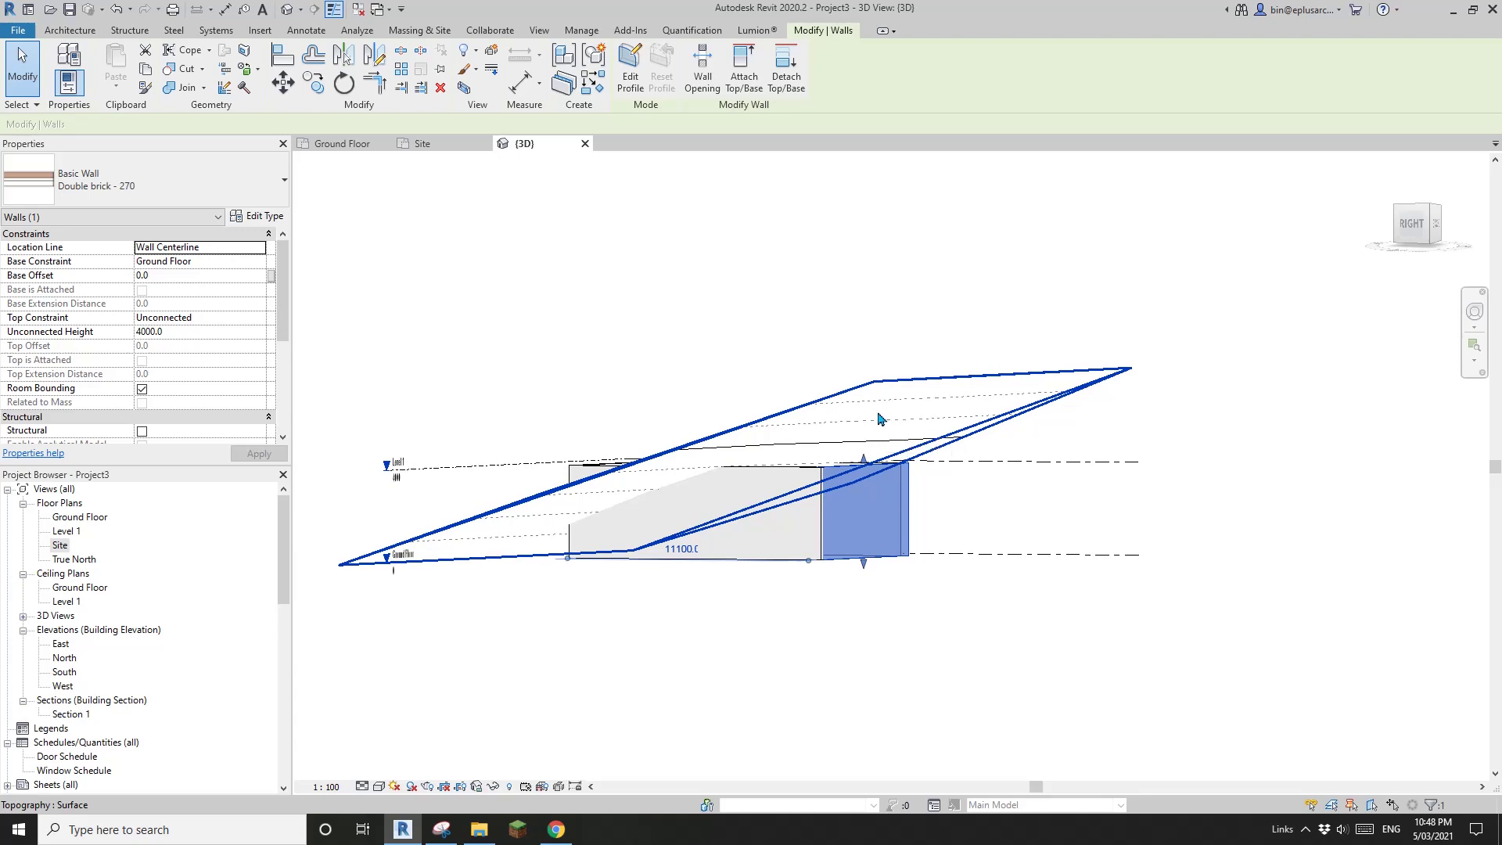
Step: Examine from the side and from above how the sloping toposurface cuts through the wall enclosure
left_click(877, 419)
middle_click_drag(878, 419, 704, 508, "shift")
key("Escape")
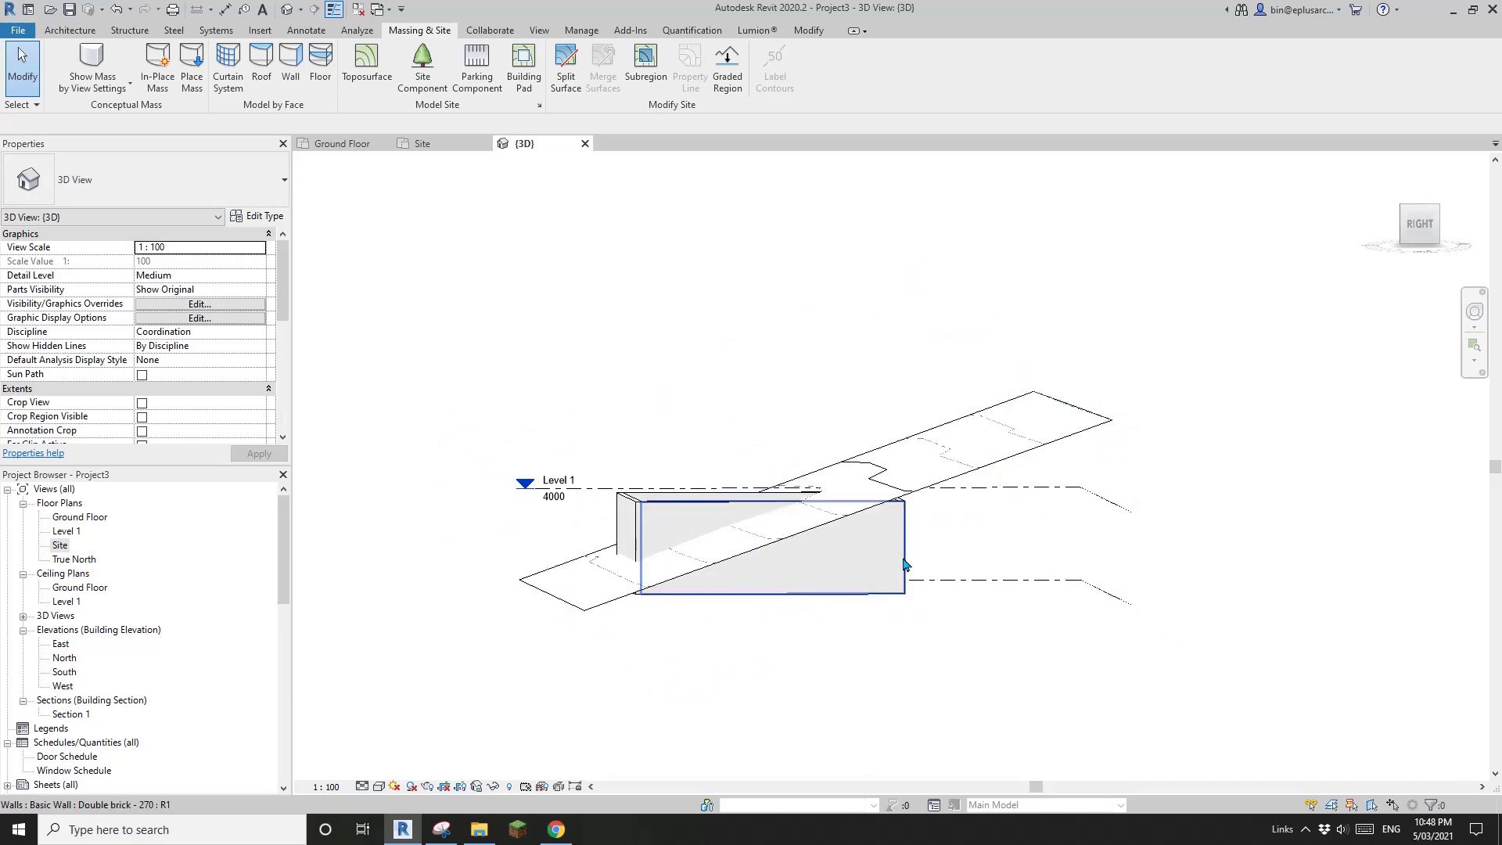
middle_click_drag(782, 605, 1014, 559, "shift")
left_click(925, 526)
middle_click_drag(926, 526, 894, 558, "shift")
left_click(706, 323)
middle_click_drag(798, 369, 812, 370)
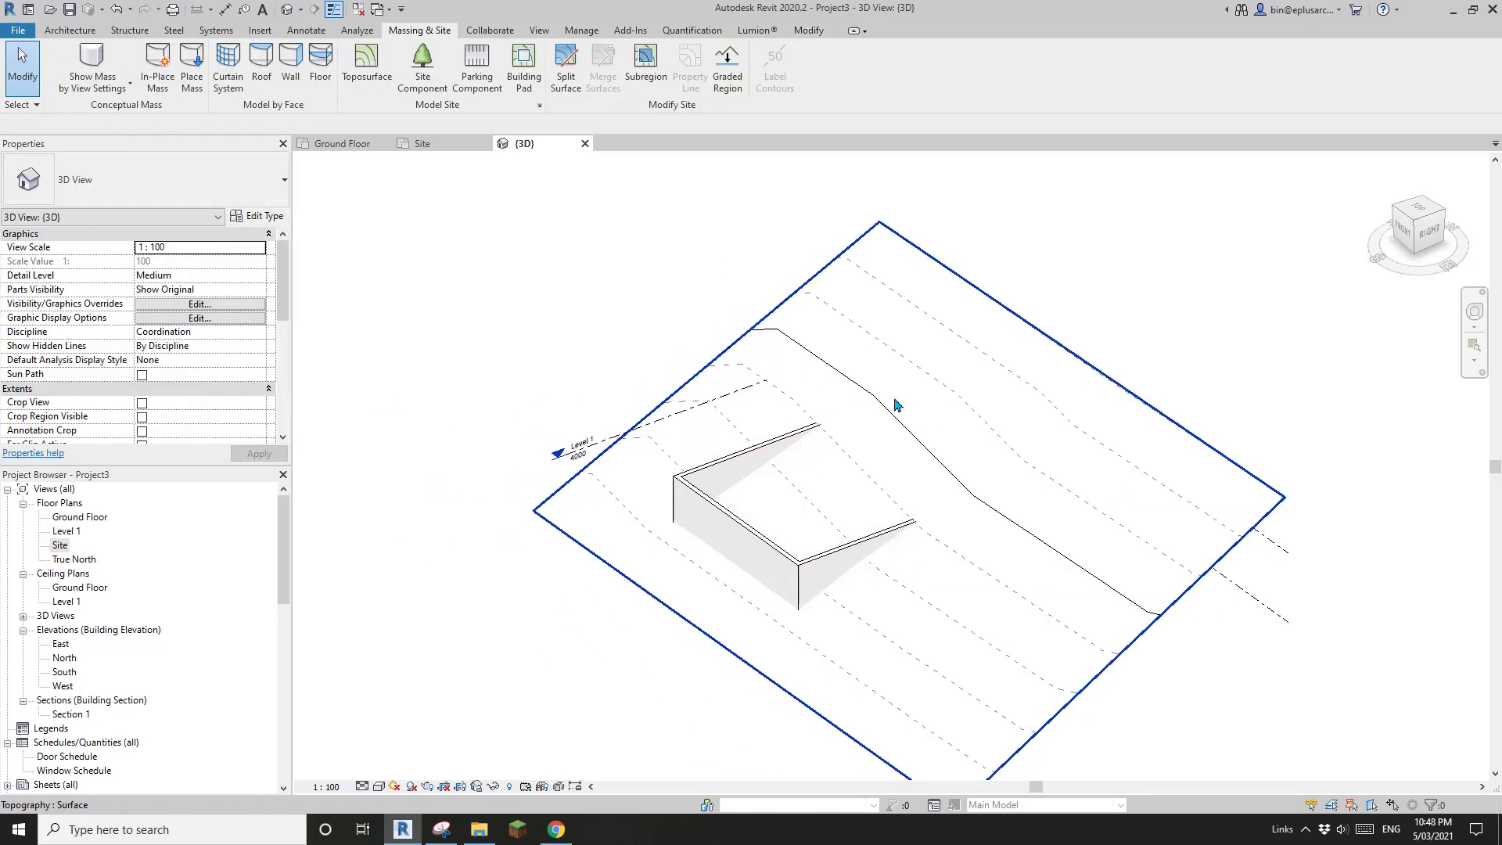
Step: Create a Ground Floor building pad by picking all four walls, with its boundary on their outer faces
middle_click_drag(857, 457, 891, 335, "shift")
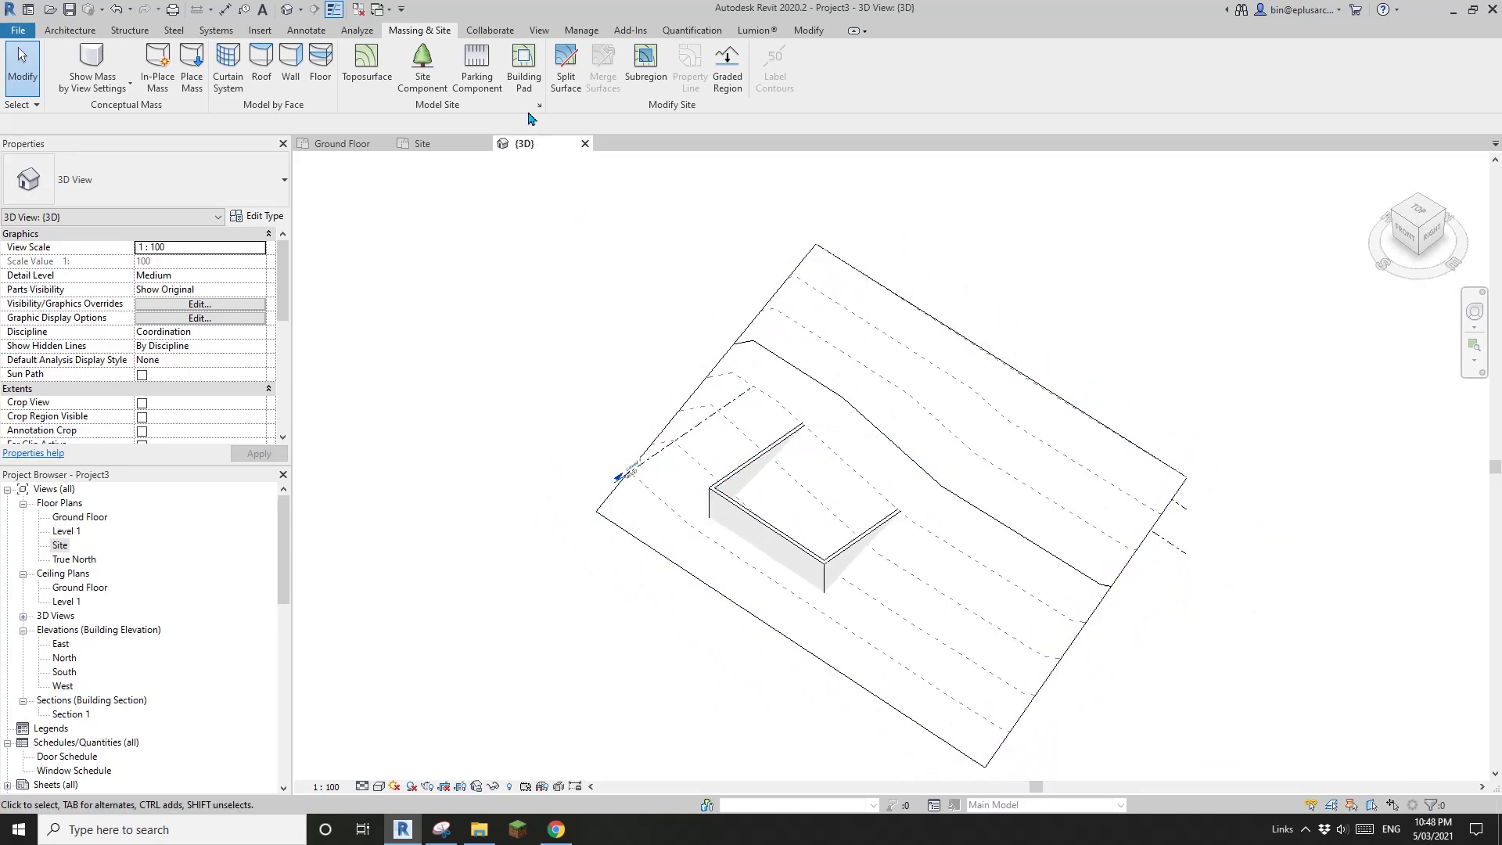
middle_click_drag(603, 235, 647, 269, "shift")
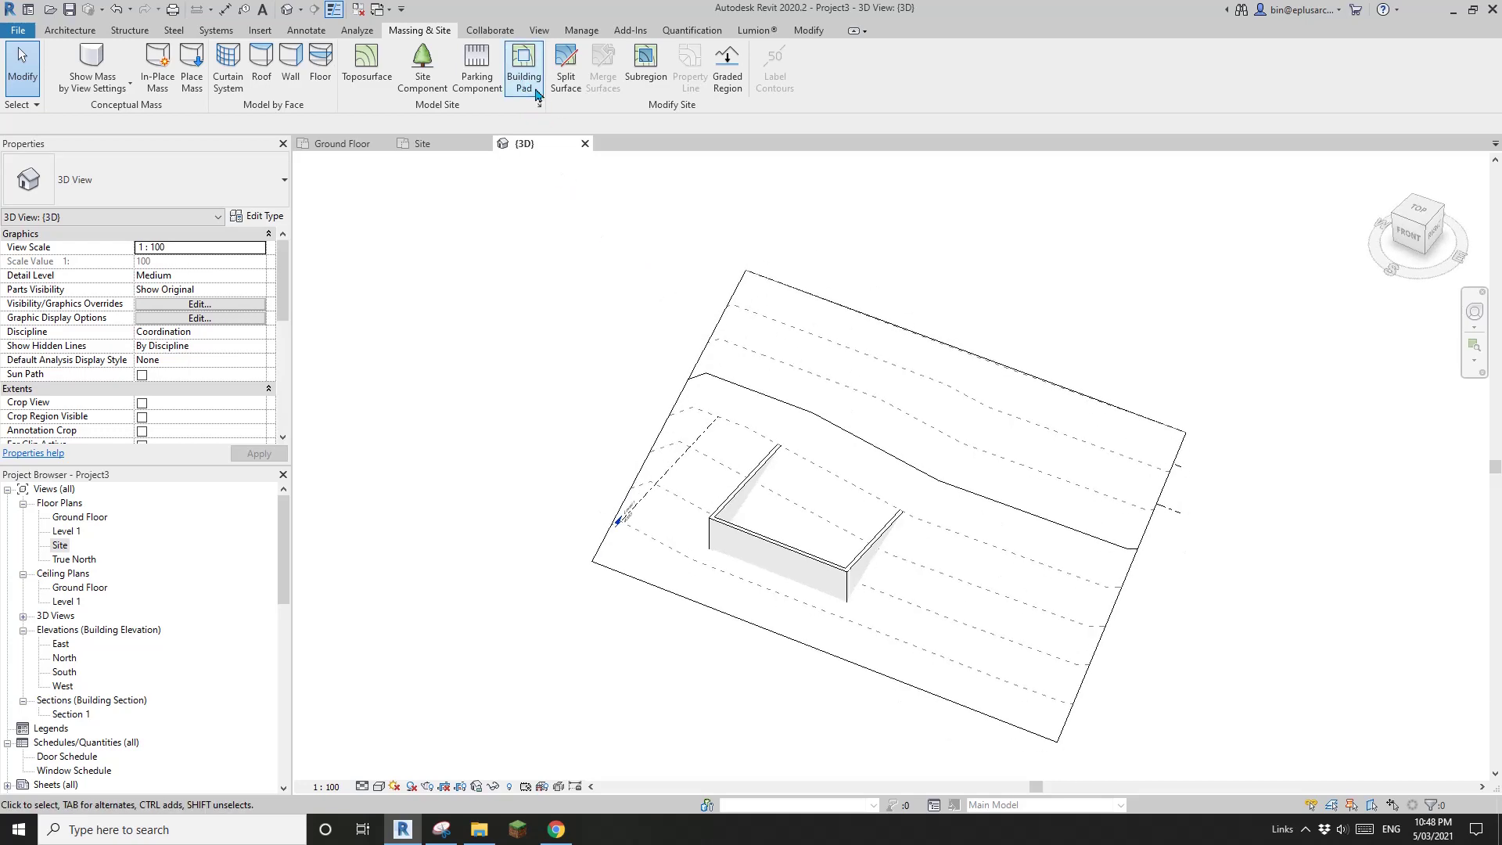
middle_click_drag(826, 354, 843, 352)
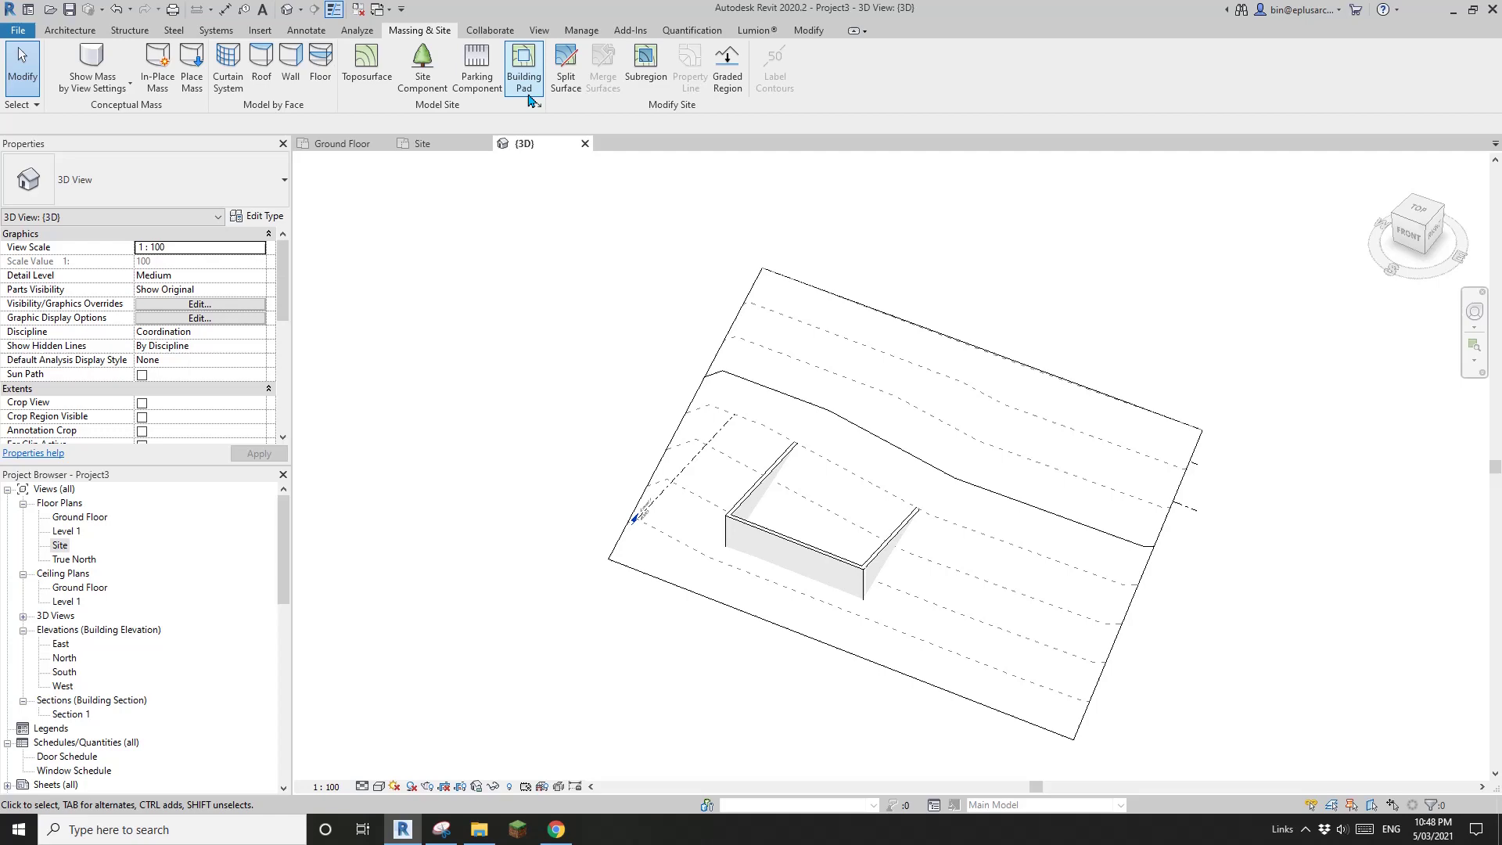
left_click(529, 95)
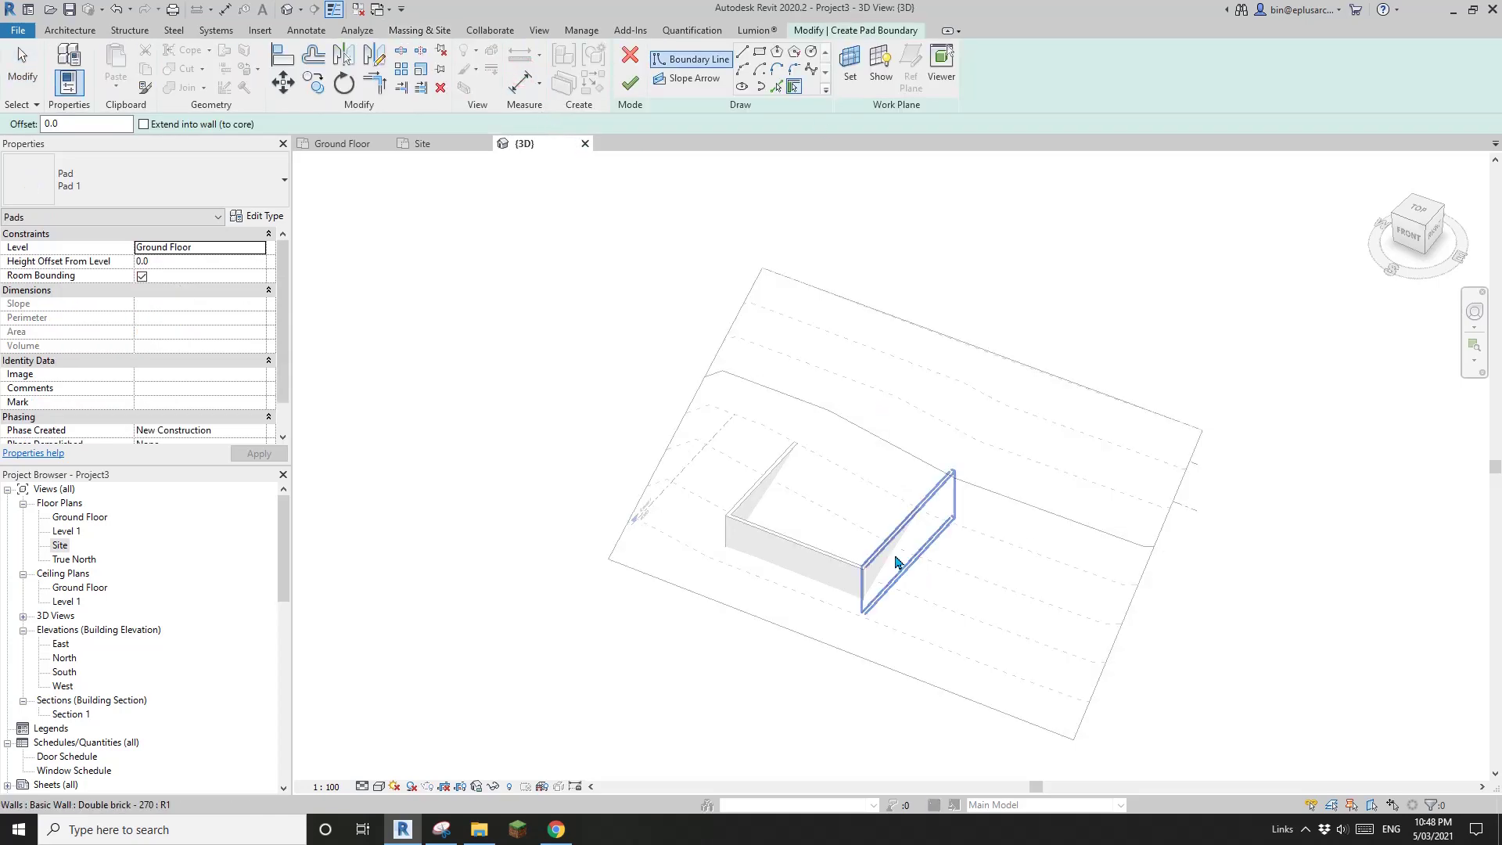
key("Tab")
left_click(898, 563)
key("Escape")
left_click(916, 566)
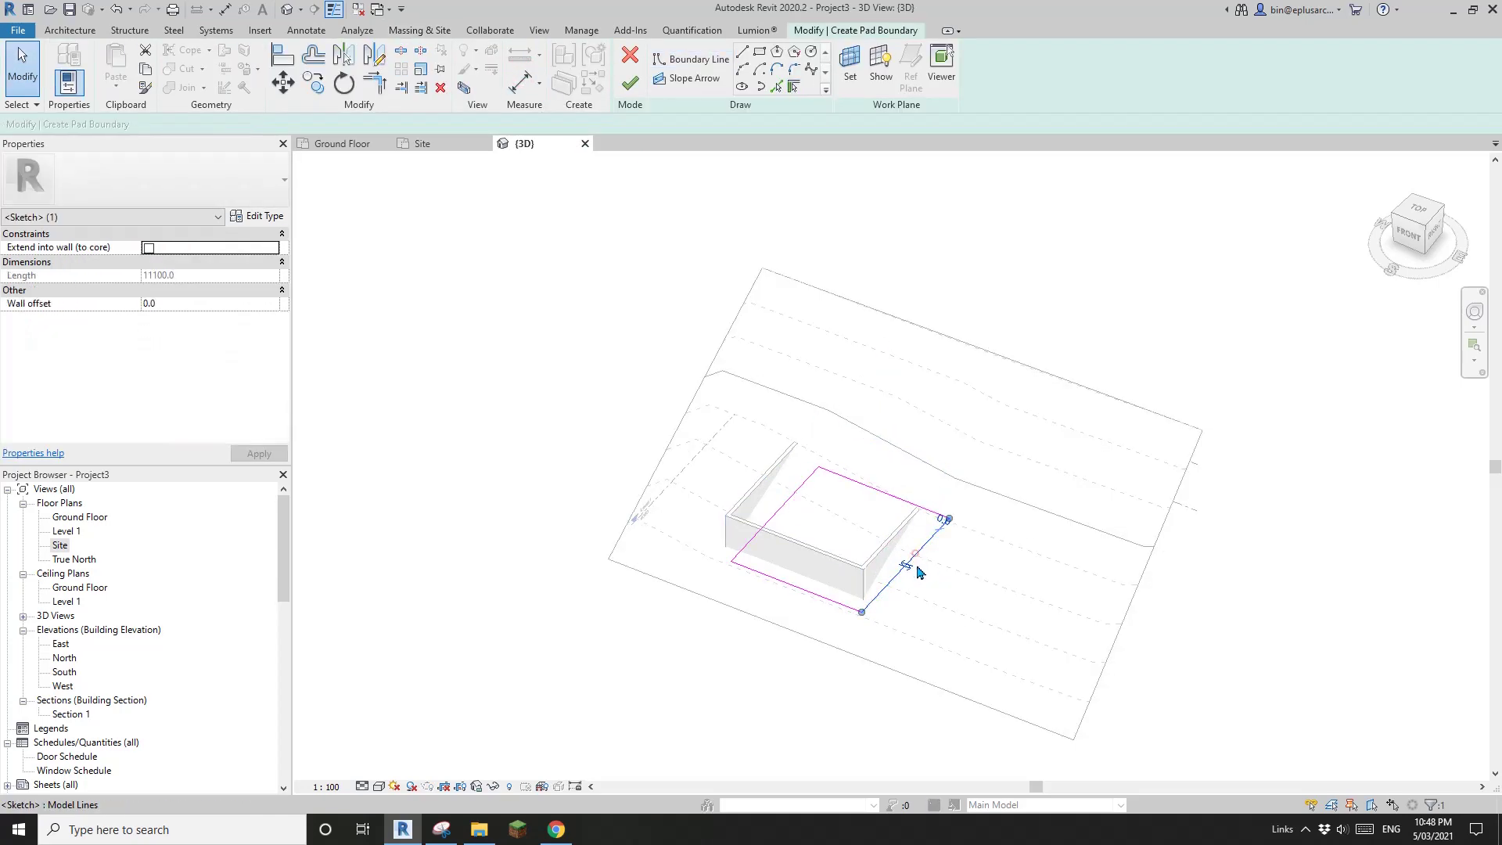
middle_click_drag(951, 523, 858, 529, "shift")
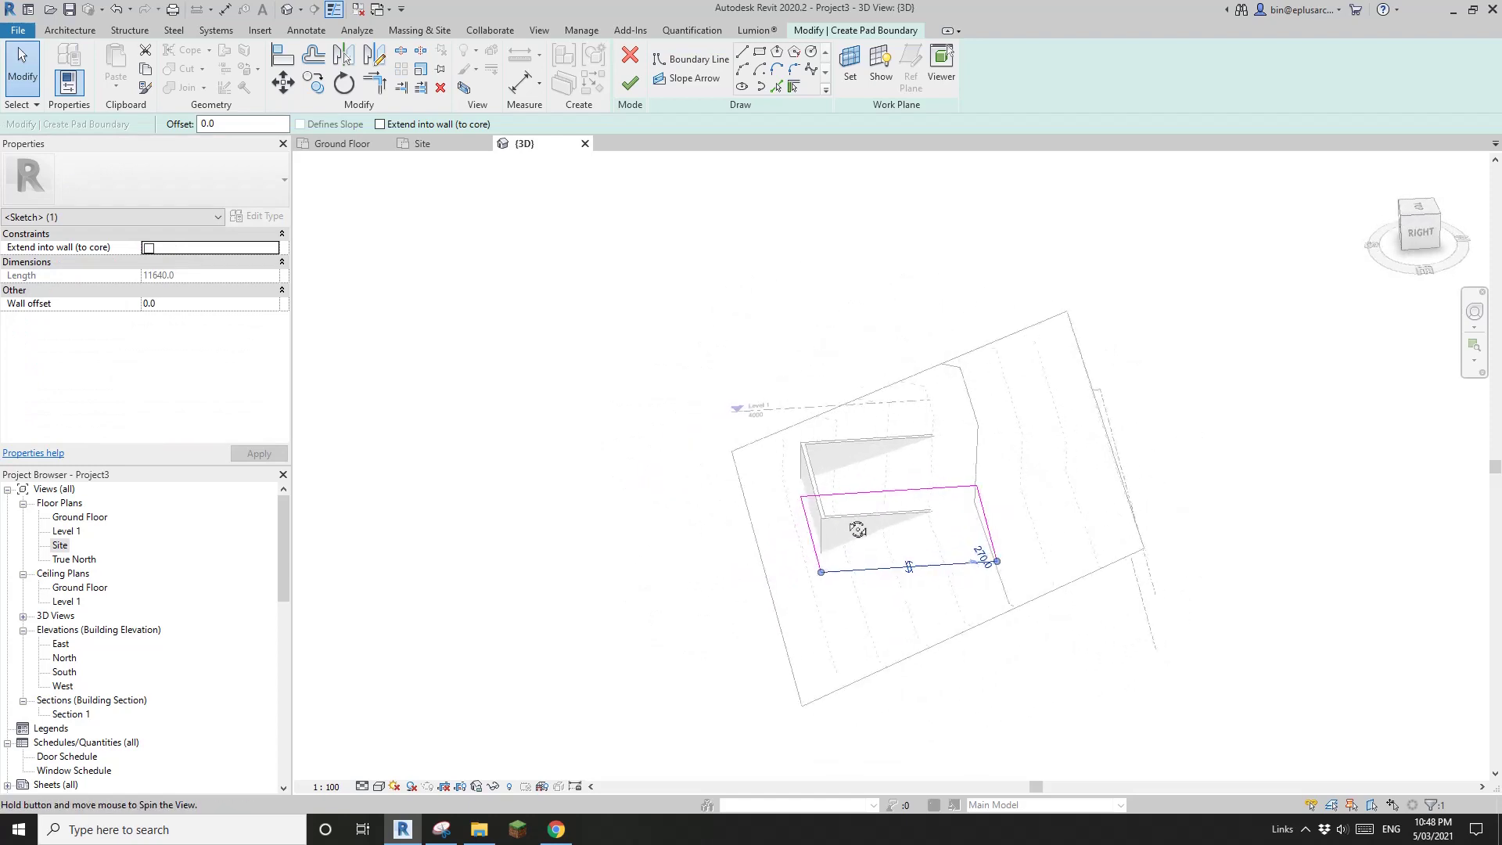
key("Escape")
left_click(631, 85)
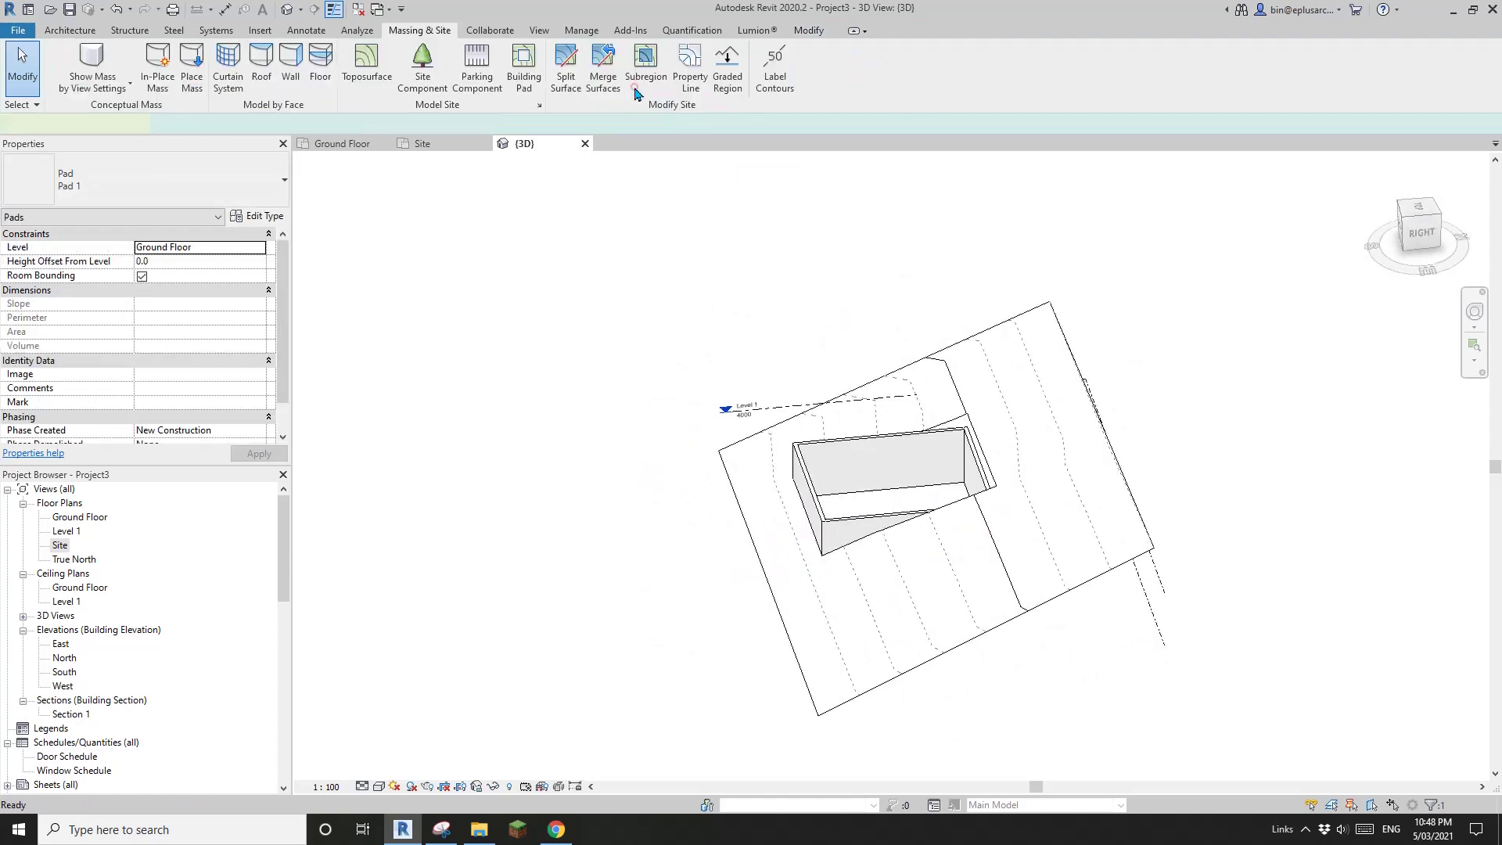
Step: Inspect the building pad and the cut it makes in the toposurface around the walls
left_click(962, 519)
middle_click_drag(962, 520, 998, 531, "shift")
scroll(976, 475, "up", 3)
middle_click_drag(975, 474, 1023, 376, "shift")
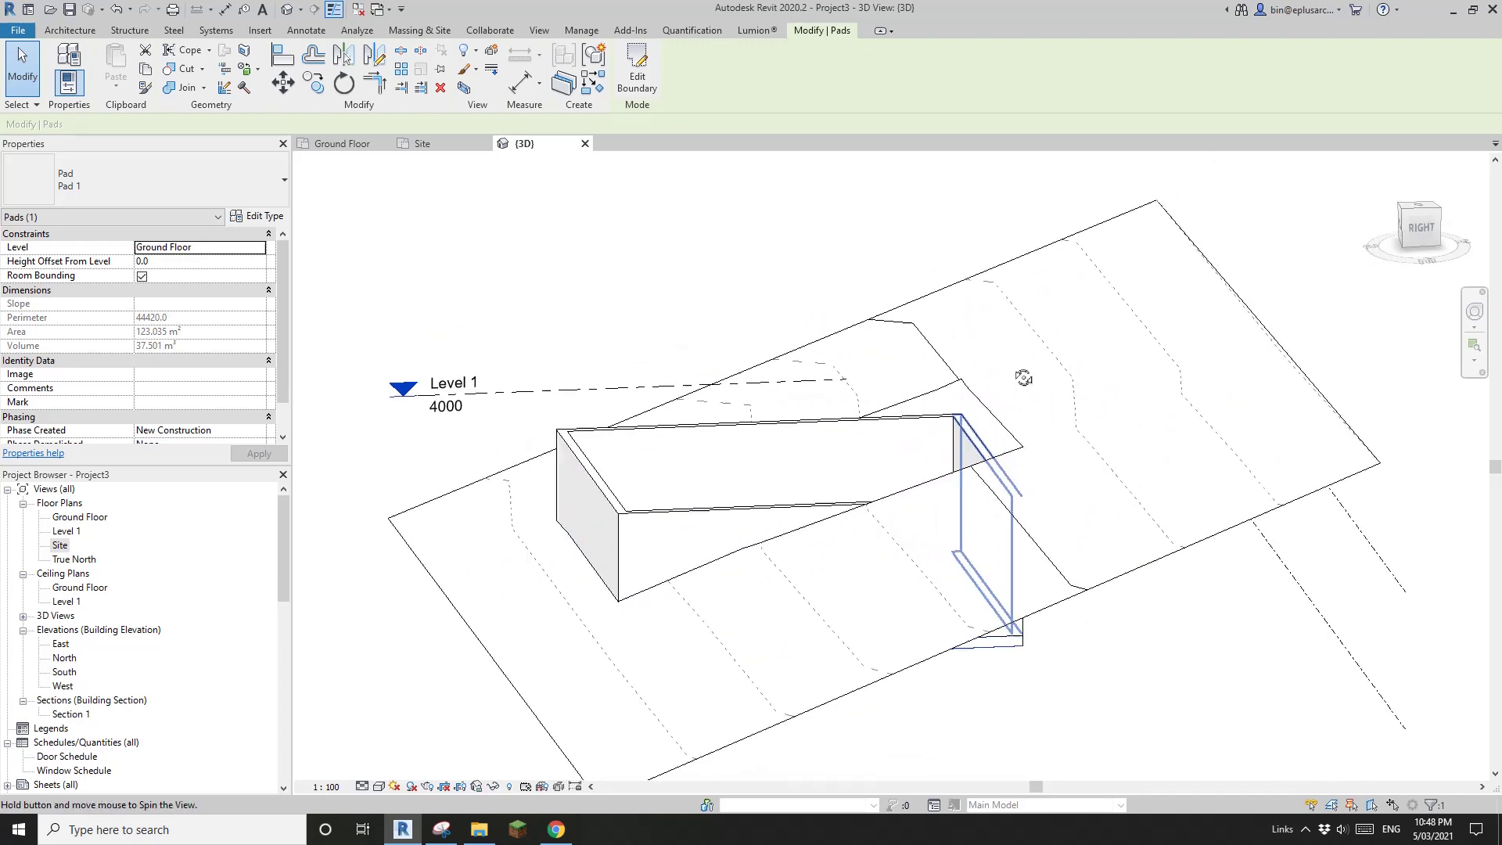
scroll(952, 378, "up", 1)
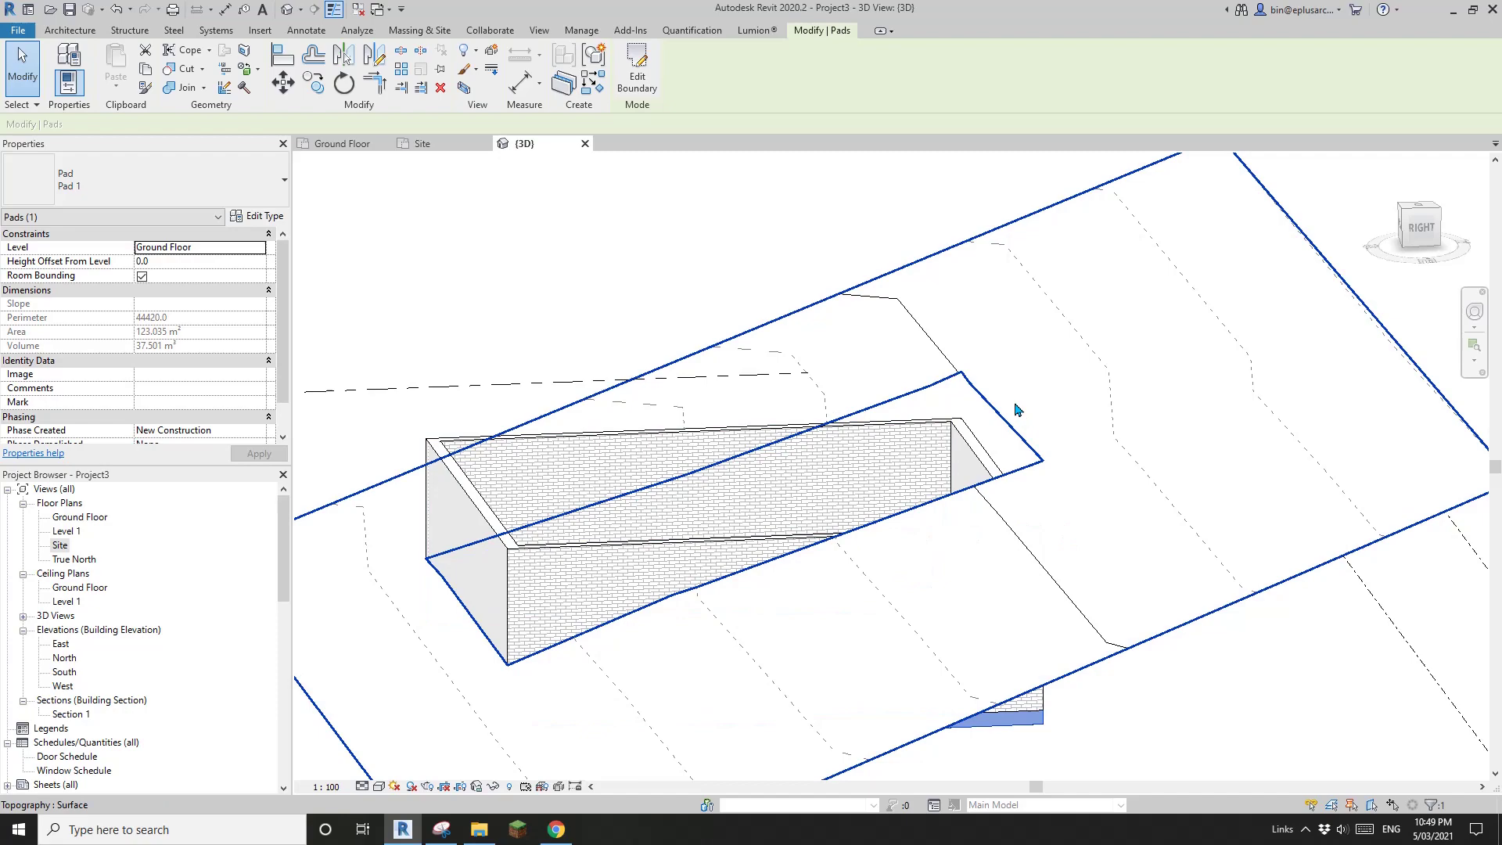
middle_click_drag(866, 446, 952, 576, "shift")
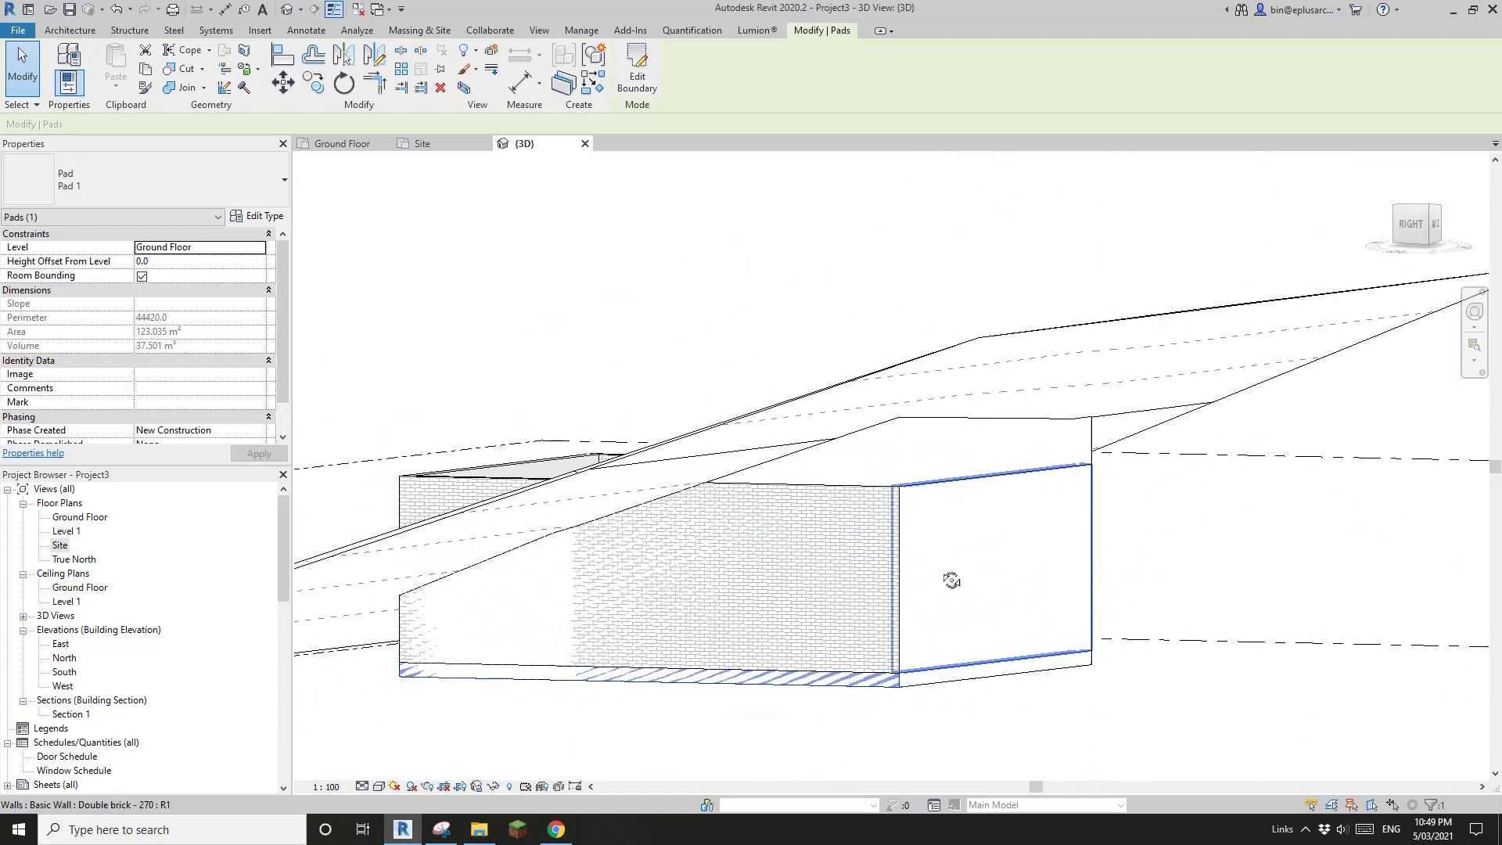
Step: Move the rear wall farther into the slope so that the pad and its excavation extend with it
left_click(1030, 595)
middle_click_drag(1127, 610, 727, 592, "shift")
key("Escape")
scroll(1012, 579, "down", 2)
scroll(997, 540, "down", 1)
scroll(983, 605, "down", 1)
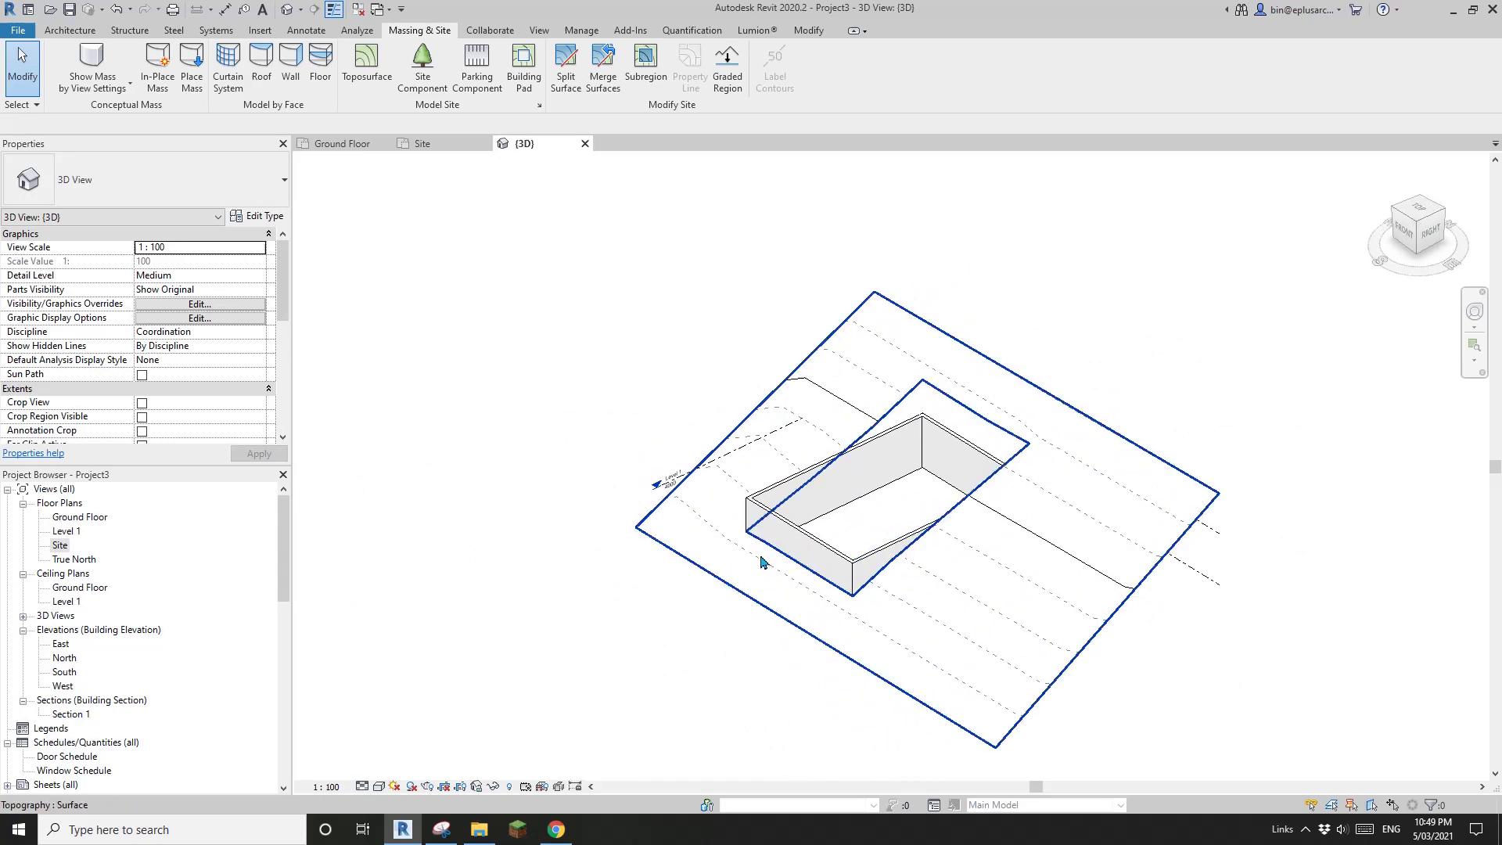
Step: Check the toposurface around the enlarged excavation and select the building pad inside the walls
middle_click_drag(926, 599, 852, 572, "shift")
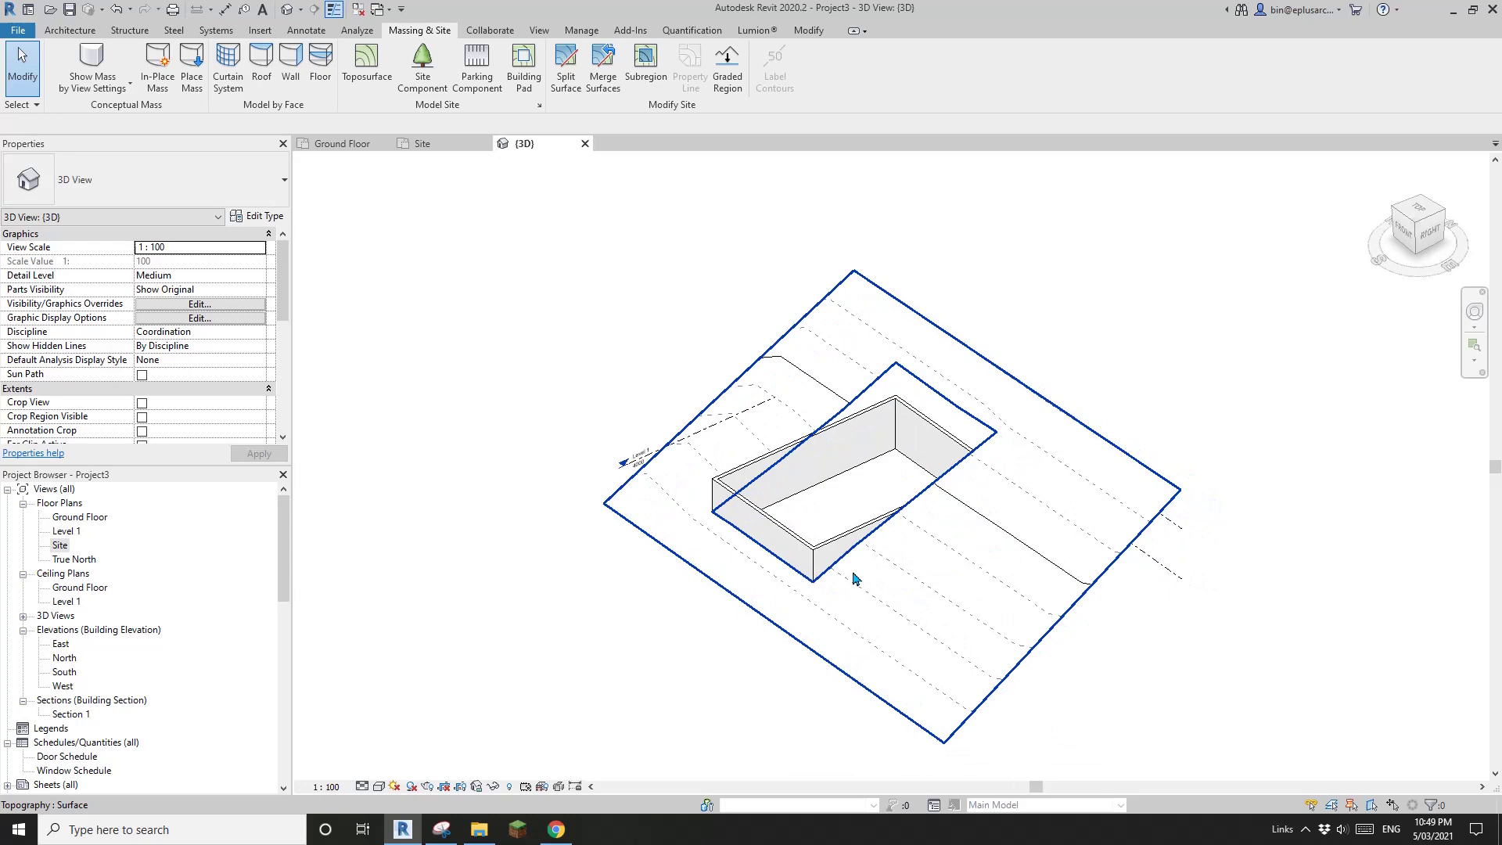
left_click(1096, 531)
middle_click_drag(1023, 562, 949, 570)
key("Escape")
left_click(770, 427)
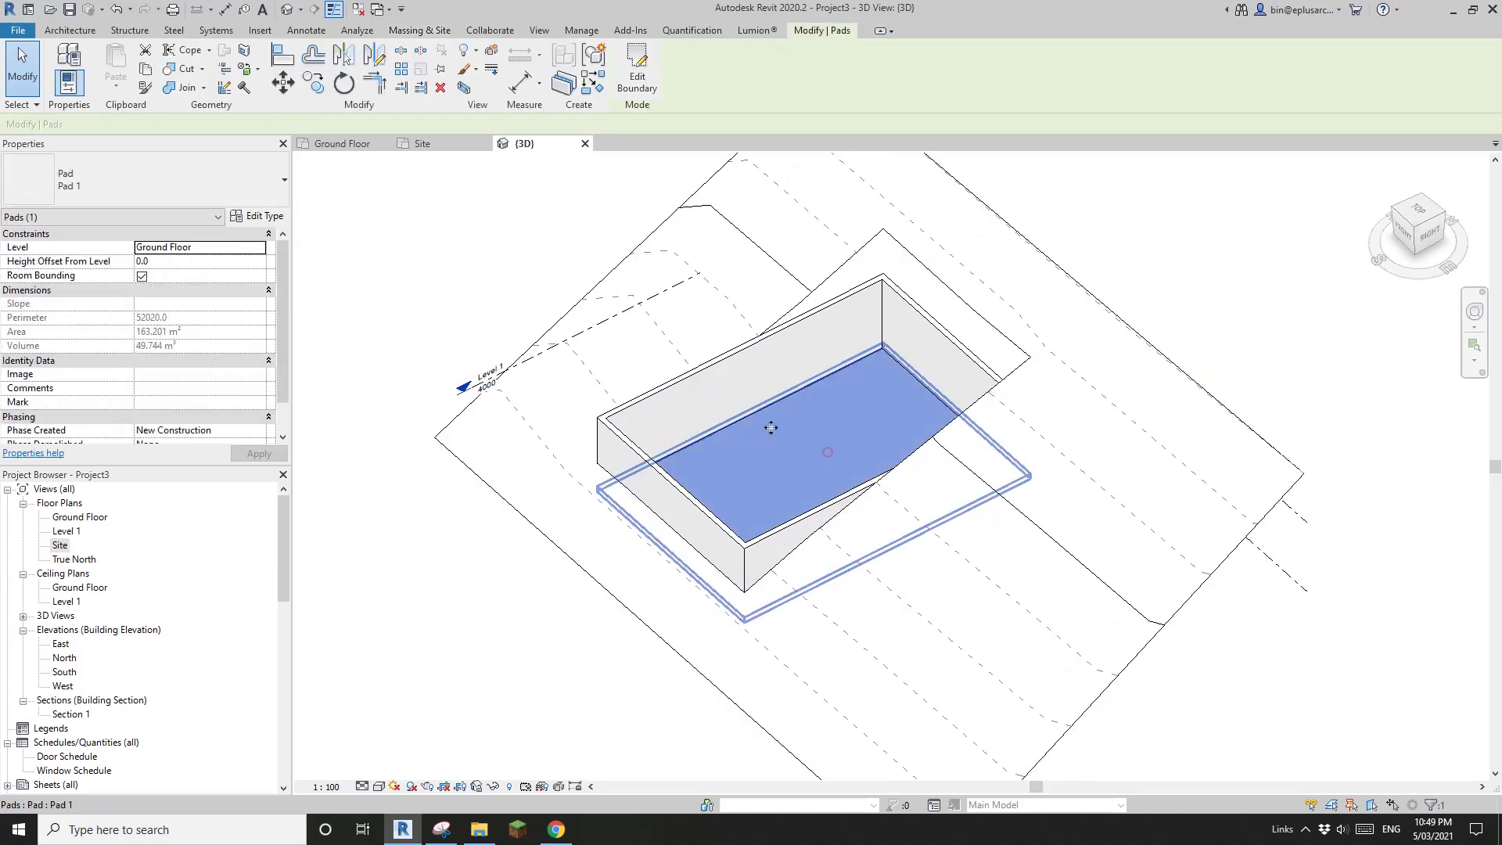
Step: Delete the building pad inside the walls so that its excavation is removed from the toposurface
middle_click_drag(775, 447, 741, 402, "shift")
key("Escape")
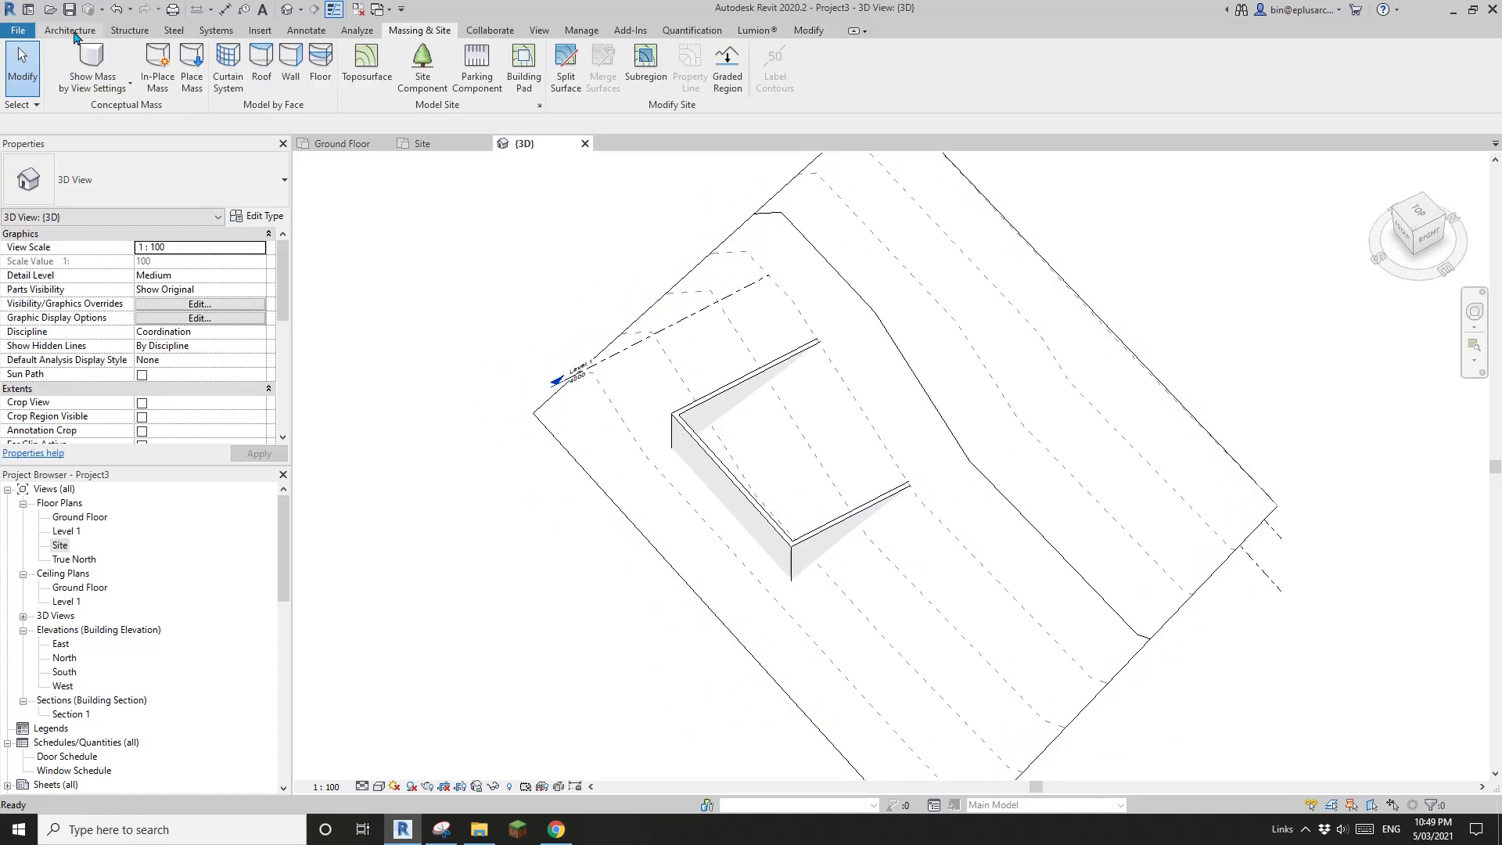
left_click(73, 31)
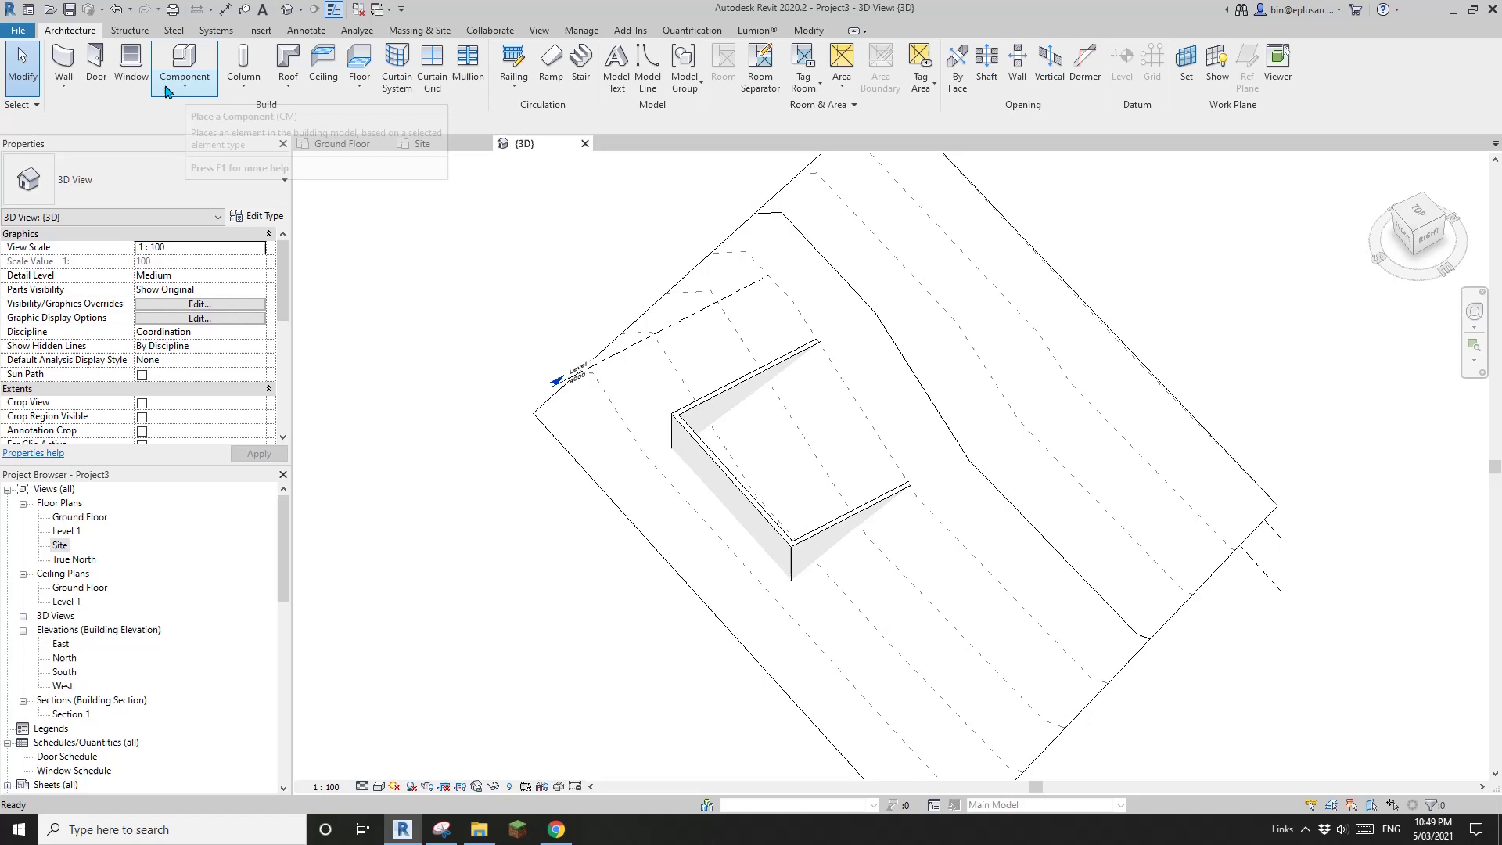
left_click(168, 90)
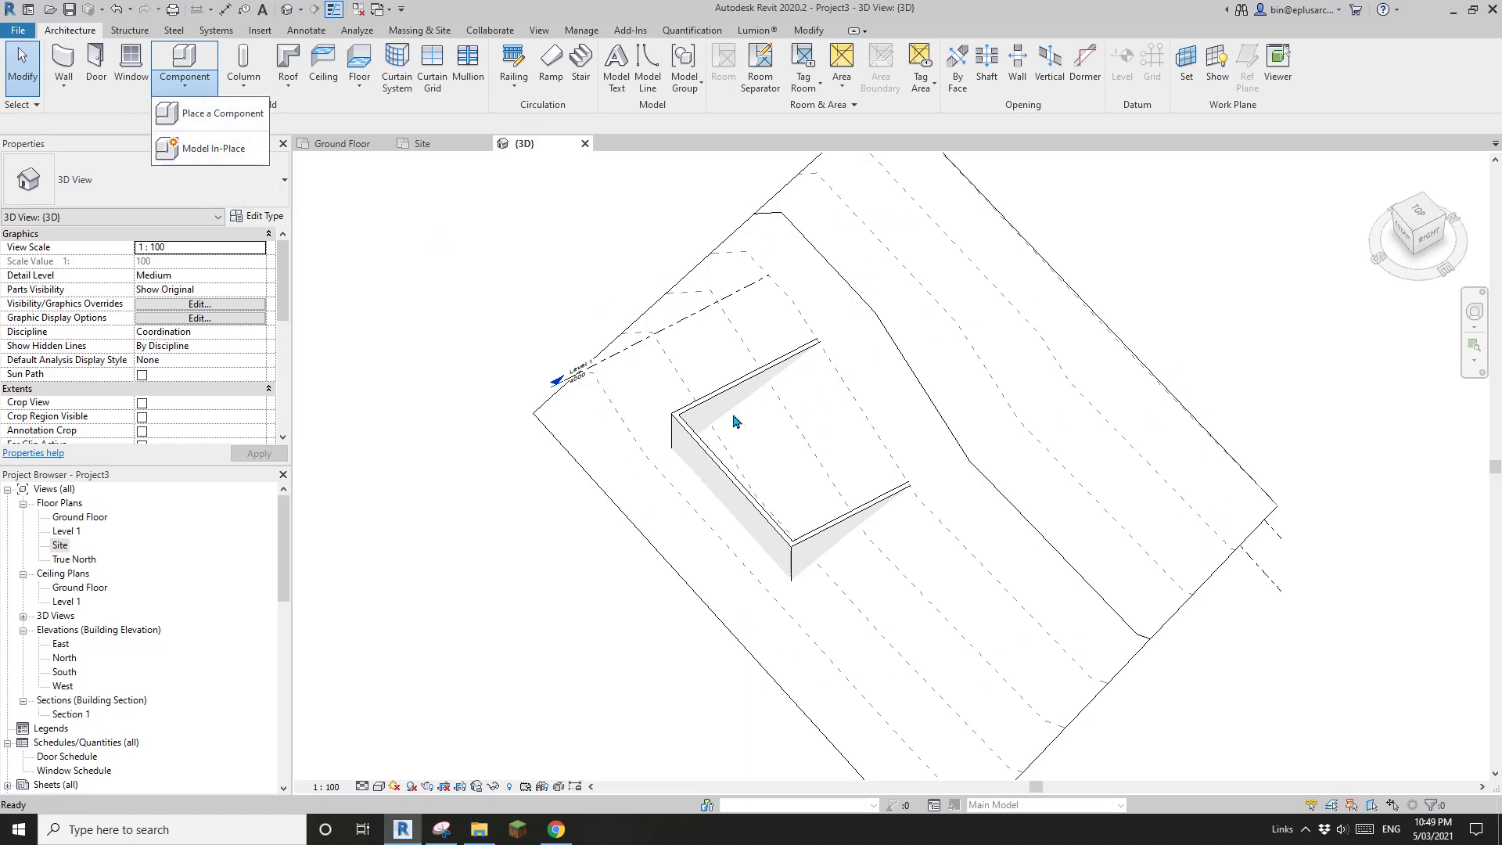
scroll(580, 348, "down", 1)
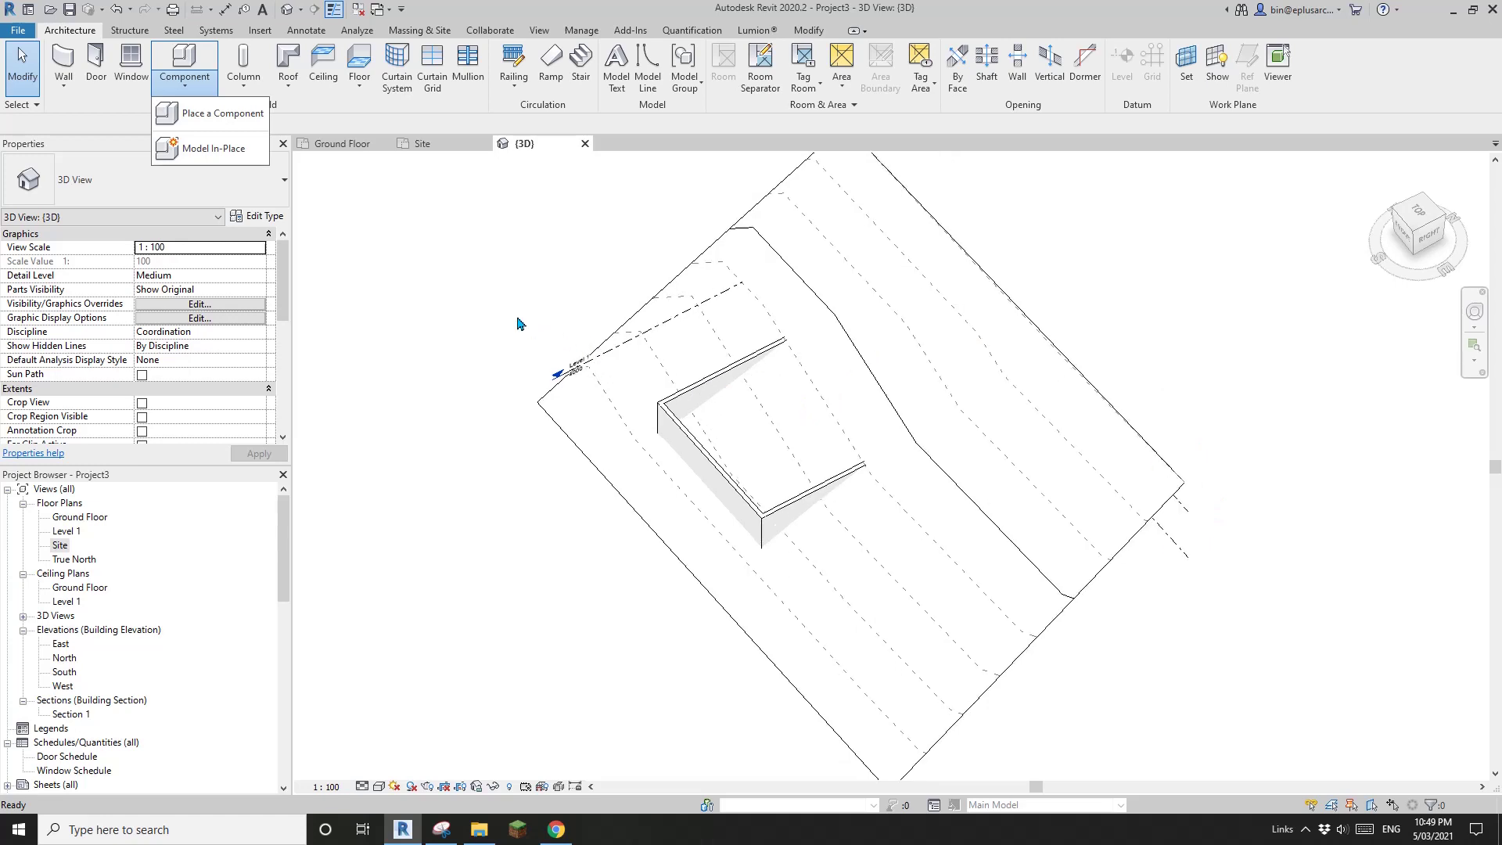
left_click(314, 116)
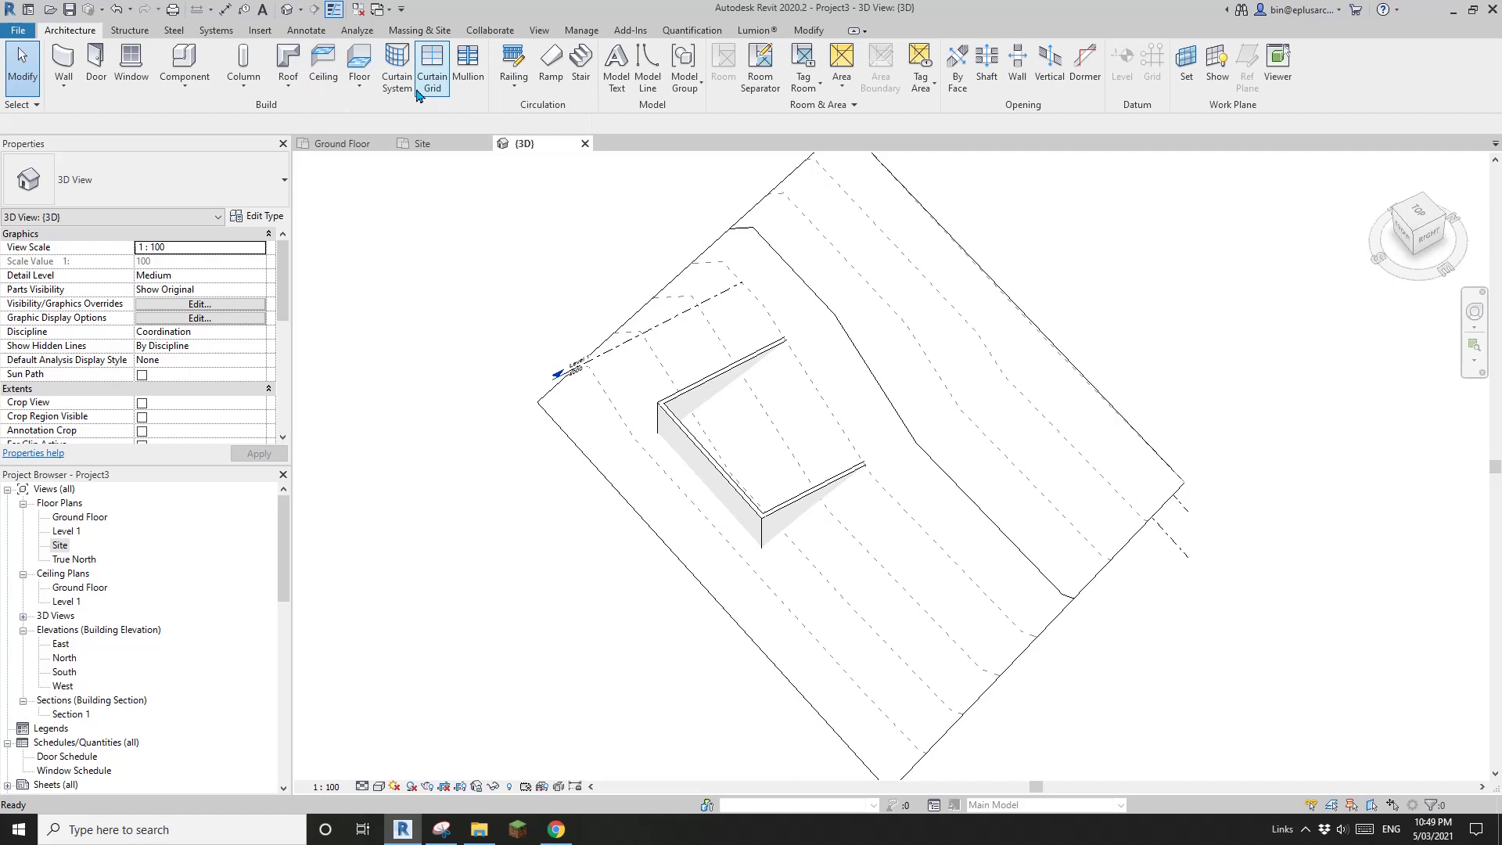
scroll(770, 313, "down", 2)
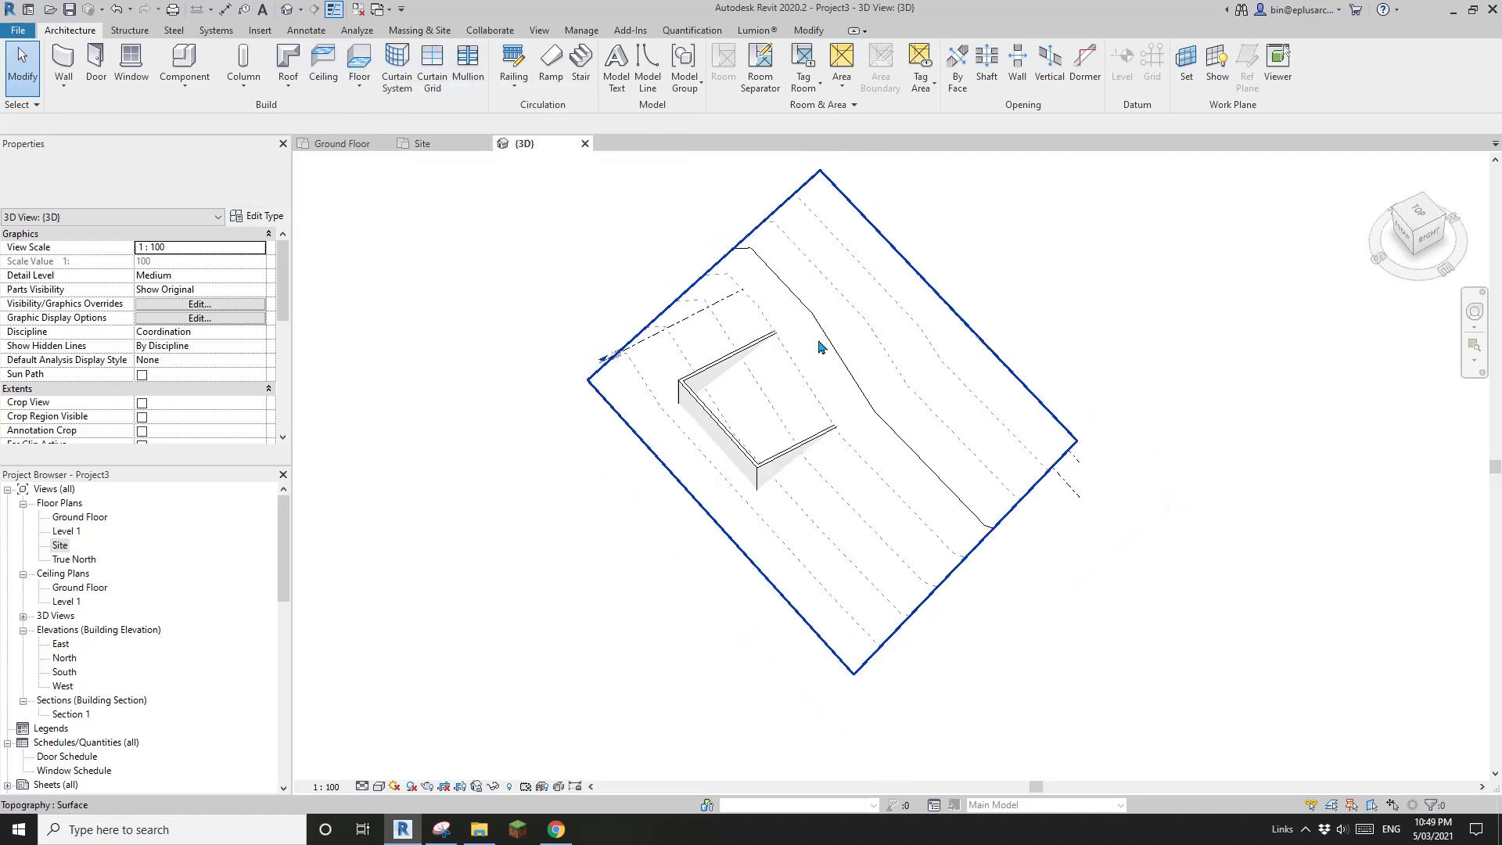
middle_click_drag(818, 345, 826, 402, "shift")
scroll(827, 405, "up", 1)
middle_click_drag(826, 405, 842, 428)
middle_click_drag(482, 271, 559, 321)
scroll(559, 321, "up", 1)
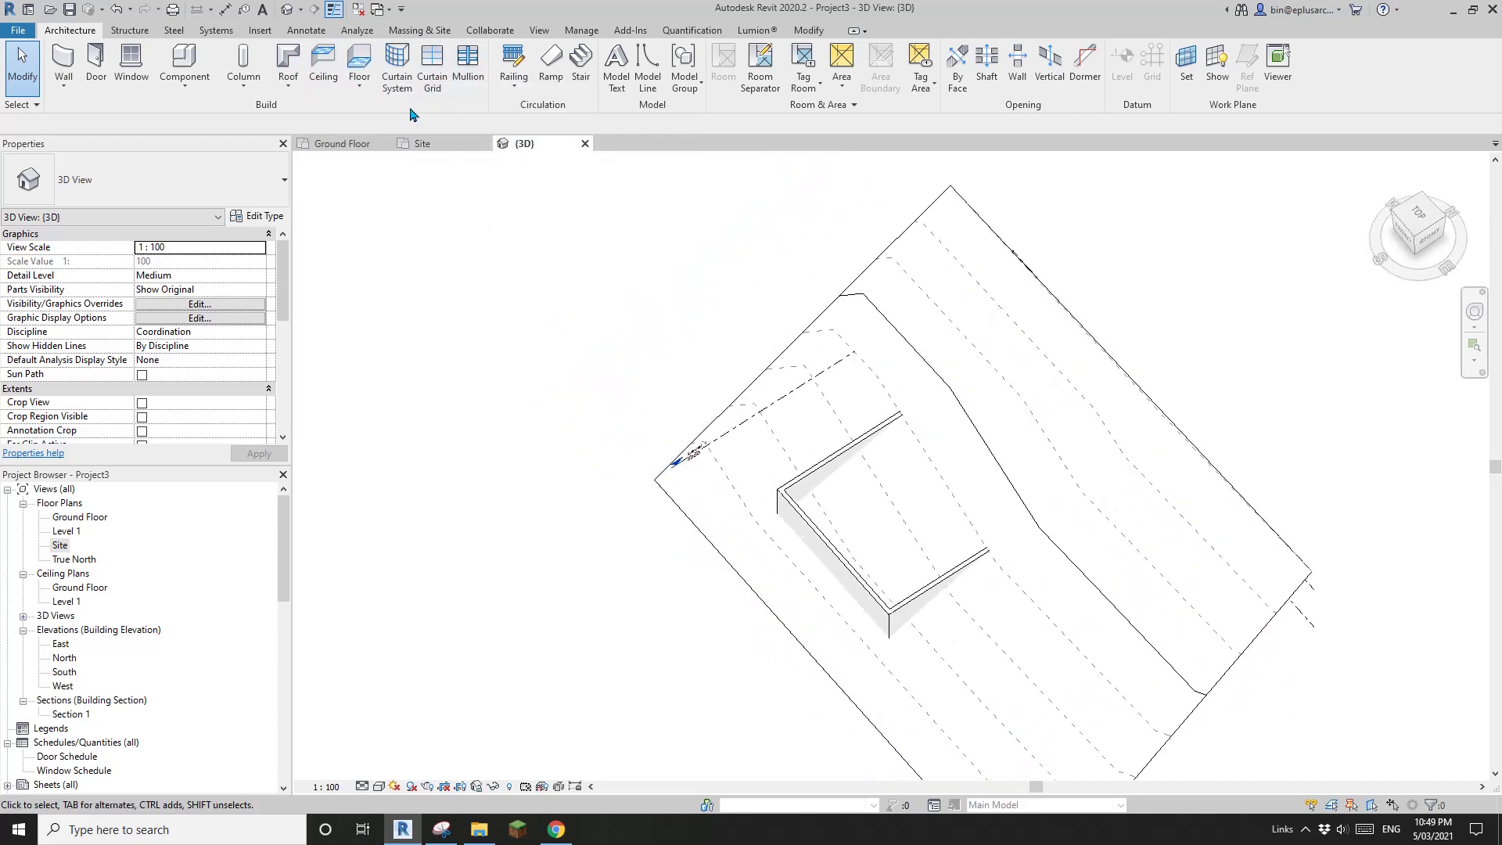
Step: Start a Ground Floor architectural floor and duplicate its Generic 150mm type under the name 10m
left_click(359, 62)
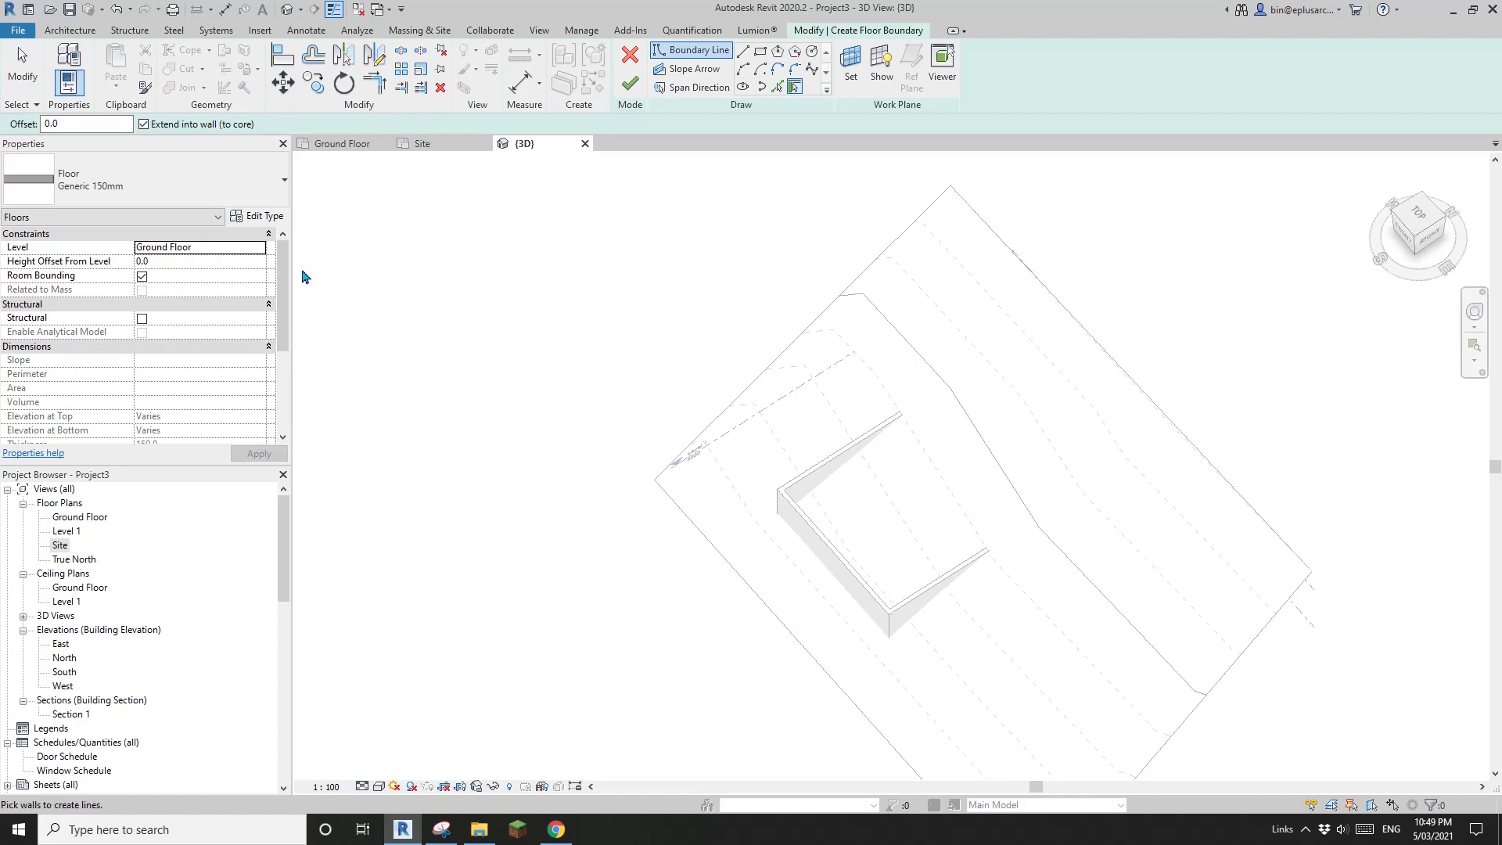
left_click(254, 216)
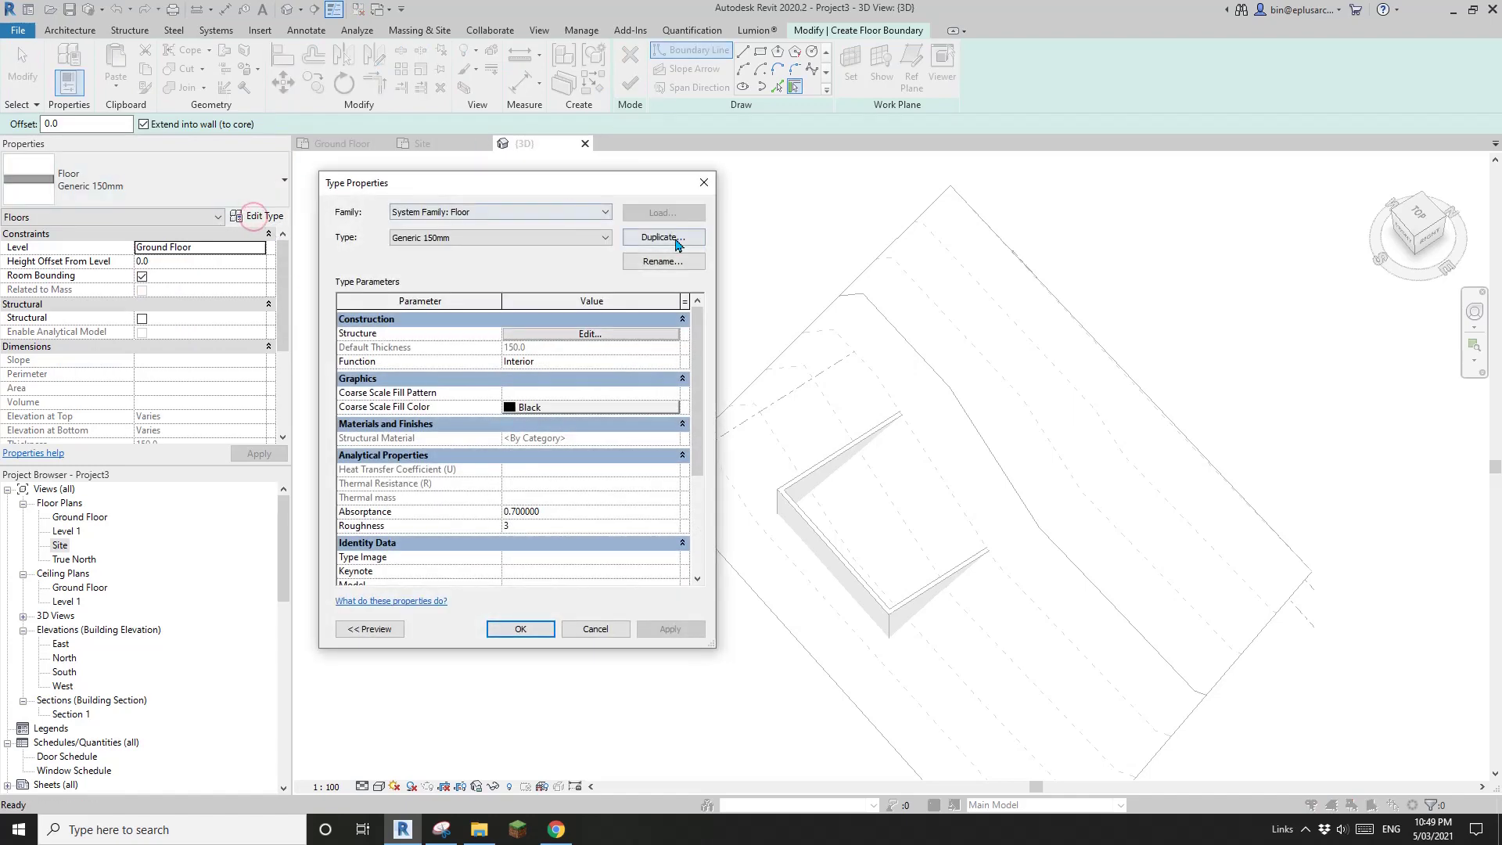
left_click(664, 237)
left_click_drag(733, 325, 670, 315)
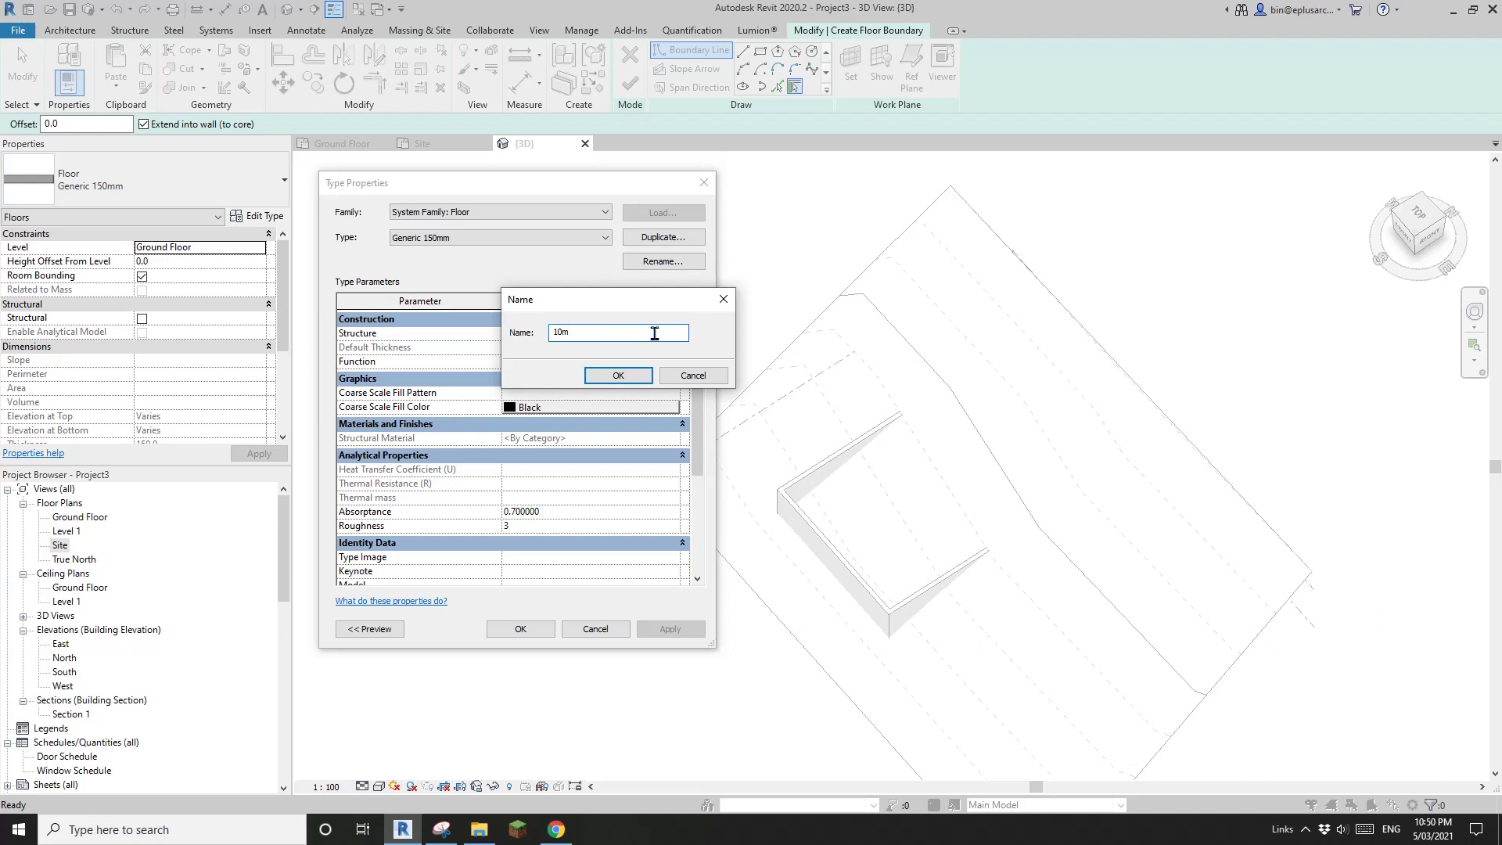
left_click(635, 376)
Step: Define the 10m floor type's structure layer as Earth material, 10000 mm thick, with variable thickness enabled
left_click(596, 334)
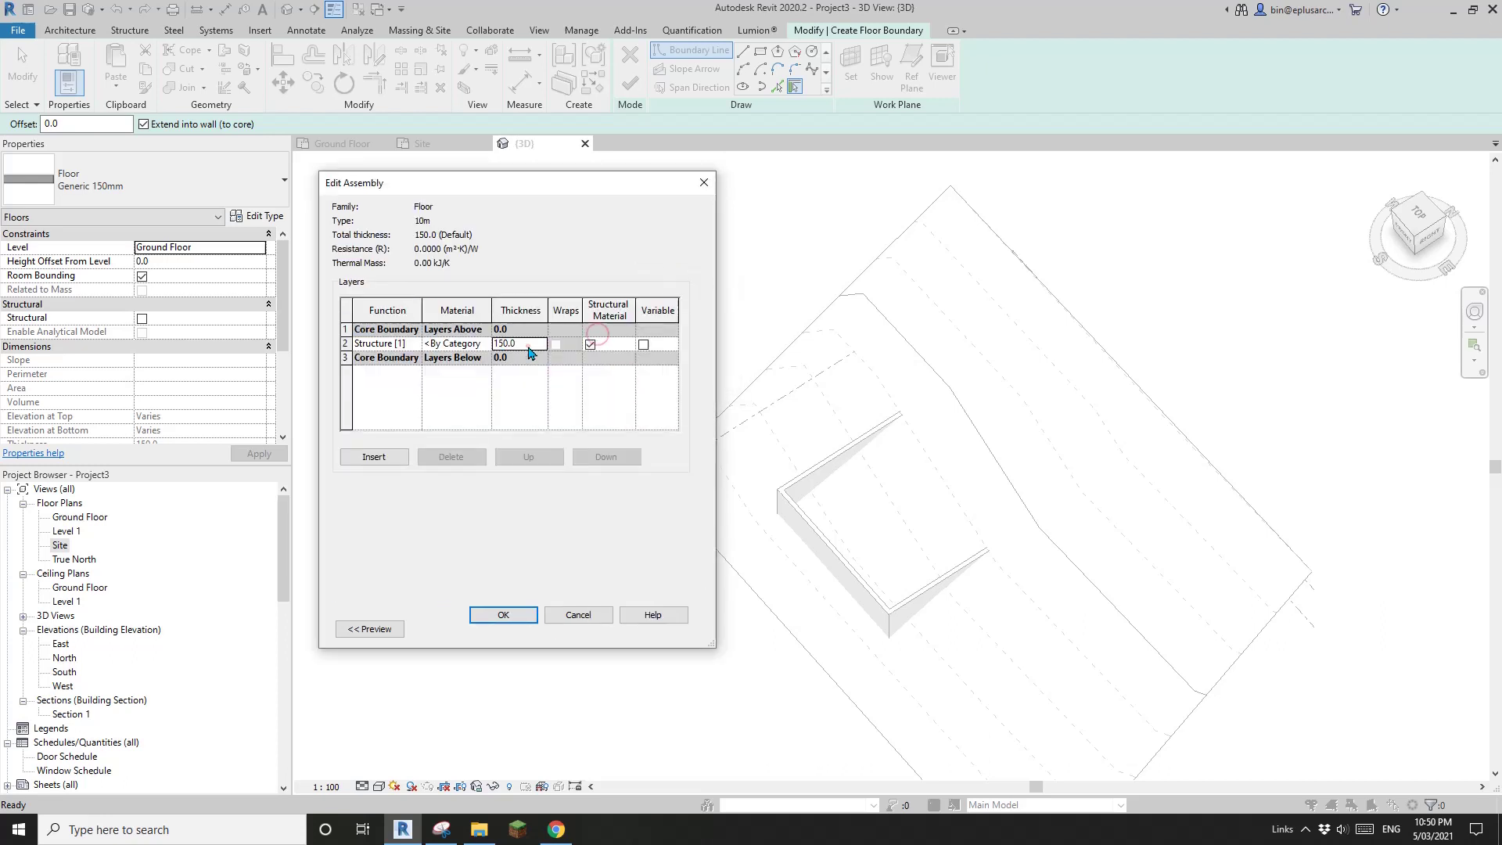
left_click(485, 344)
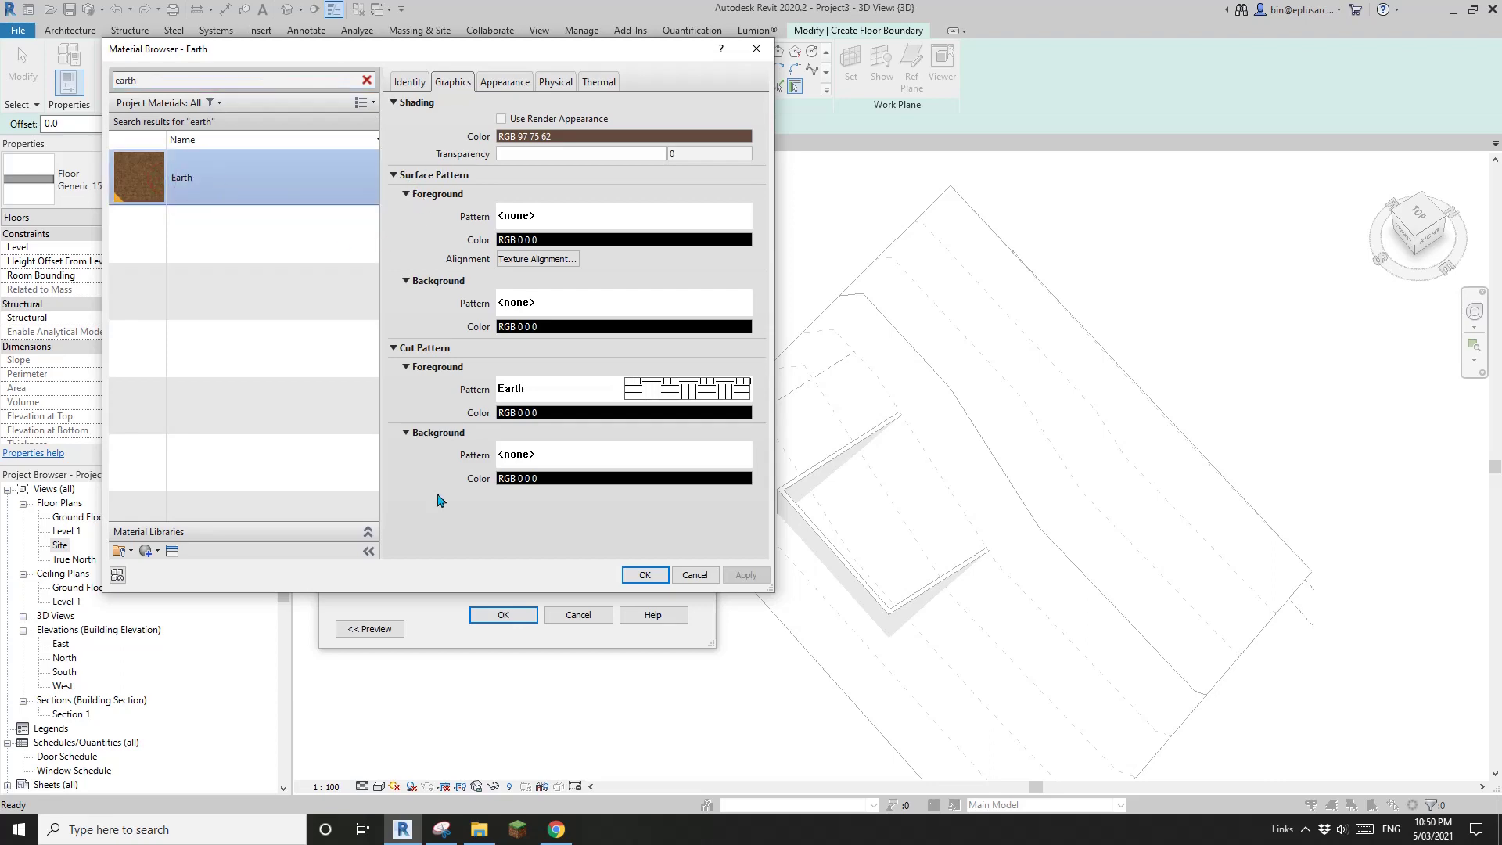
left_click(643, 574)
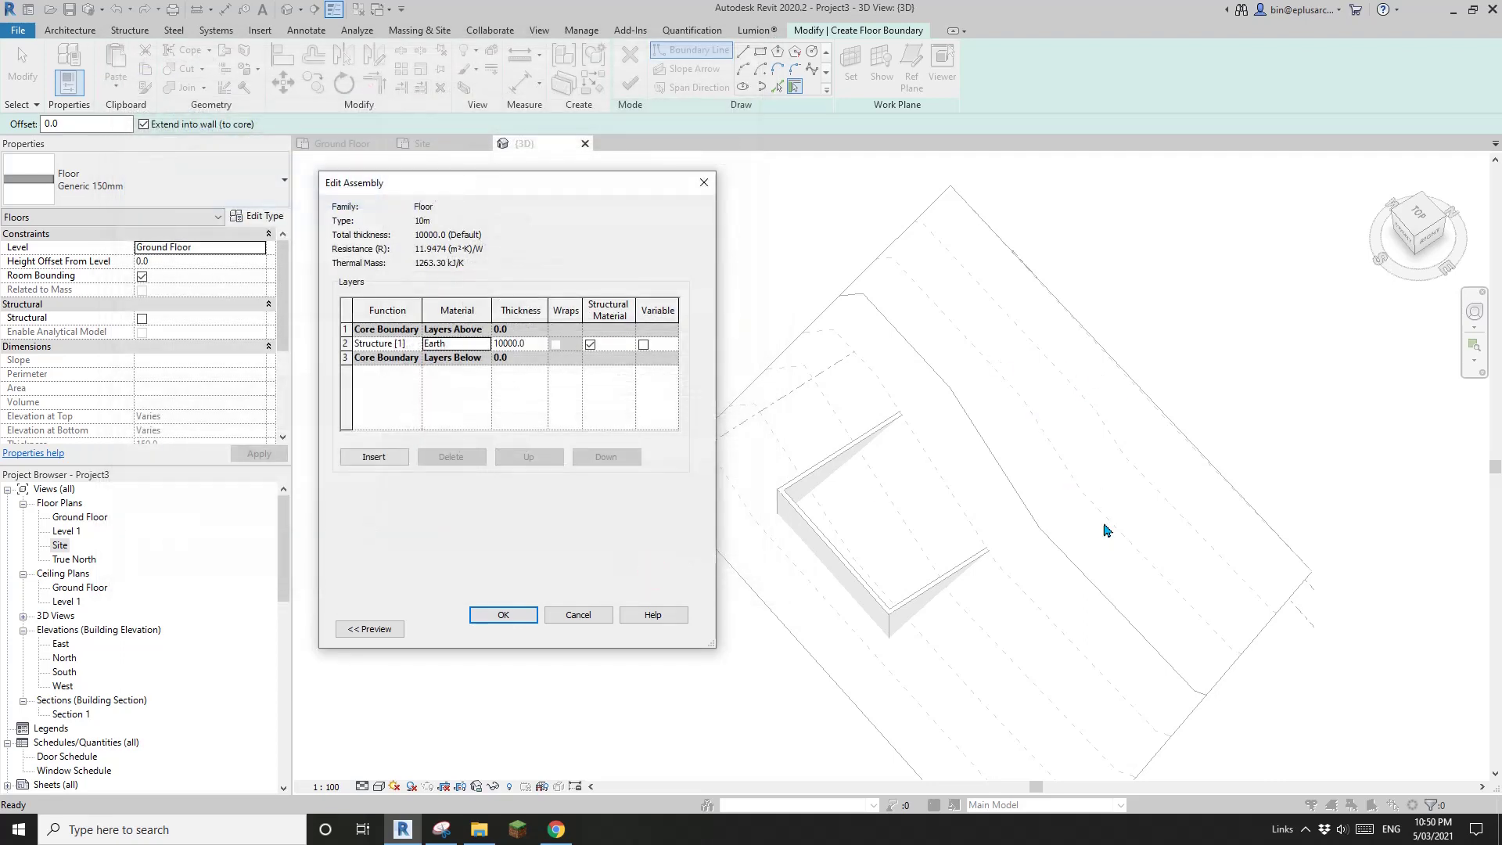
left_click(502, 615)
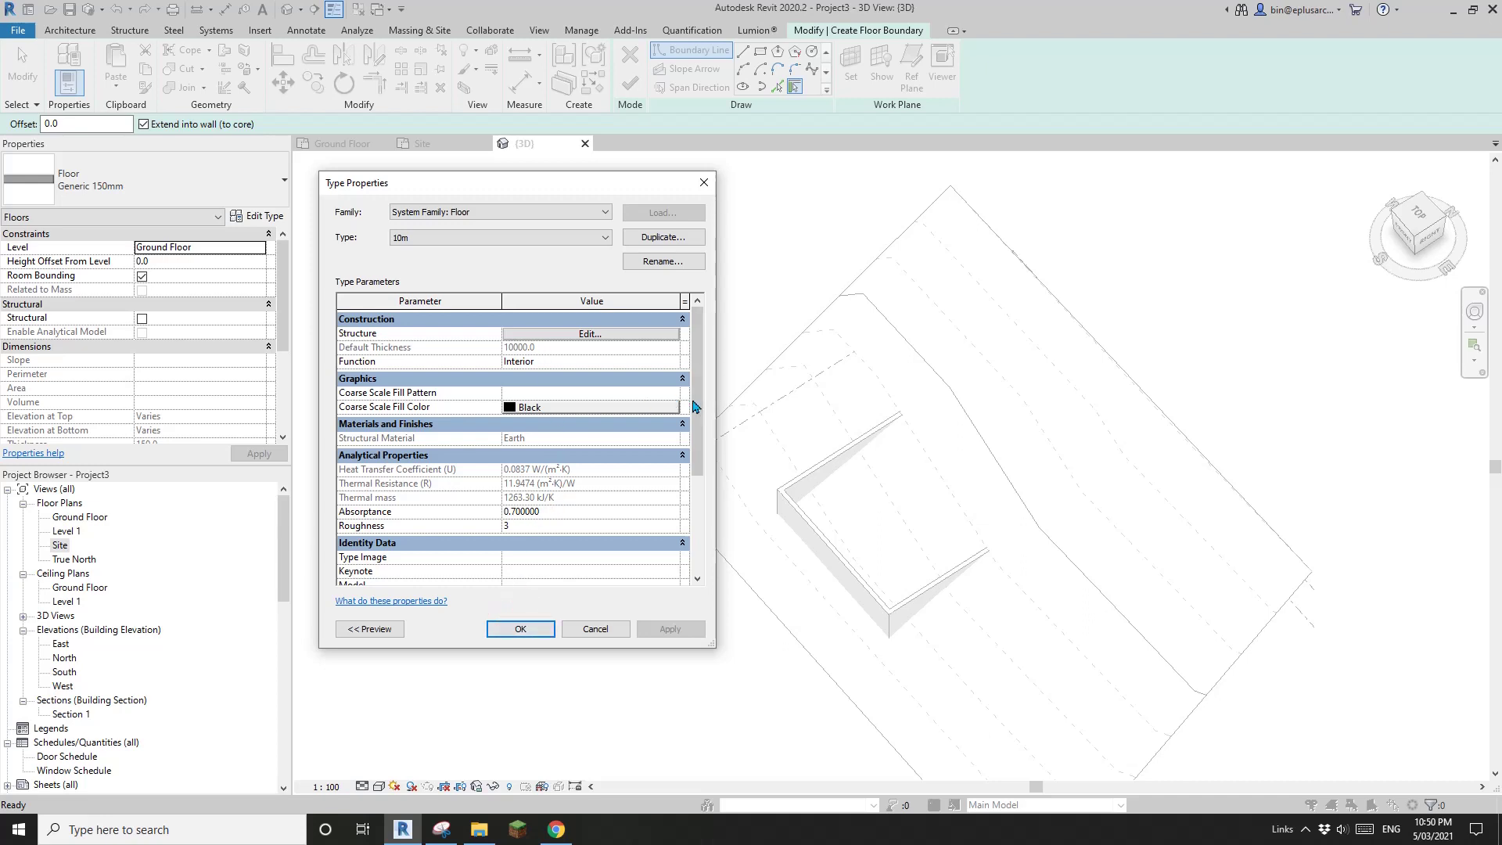
left_click(593, 334)
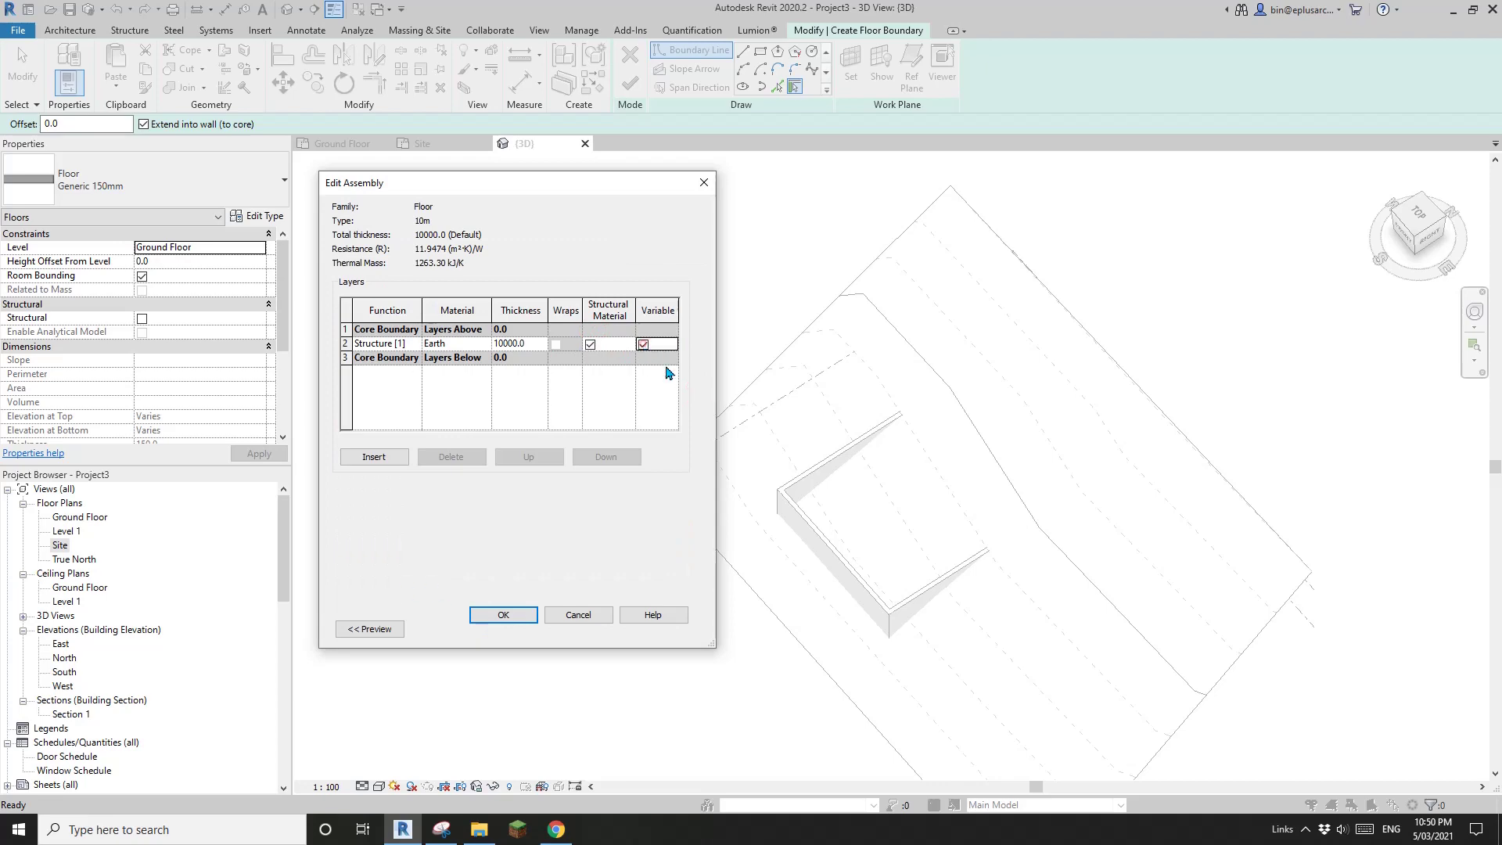
left_click(517, 613)
left_click(547, 628)
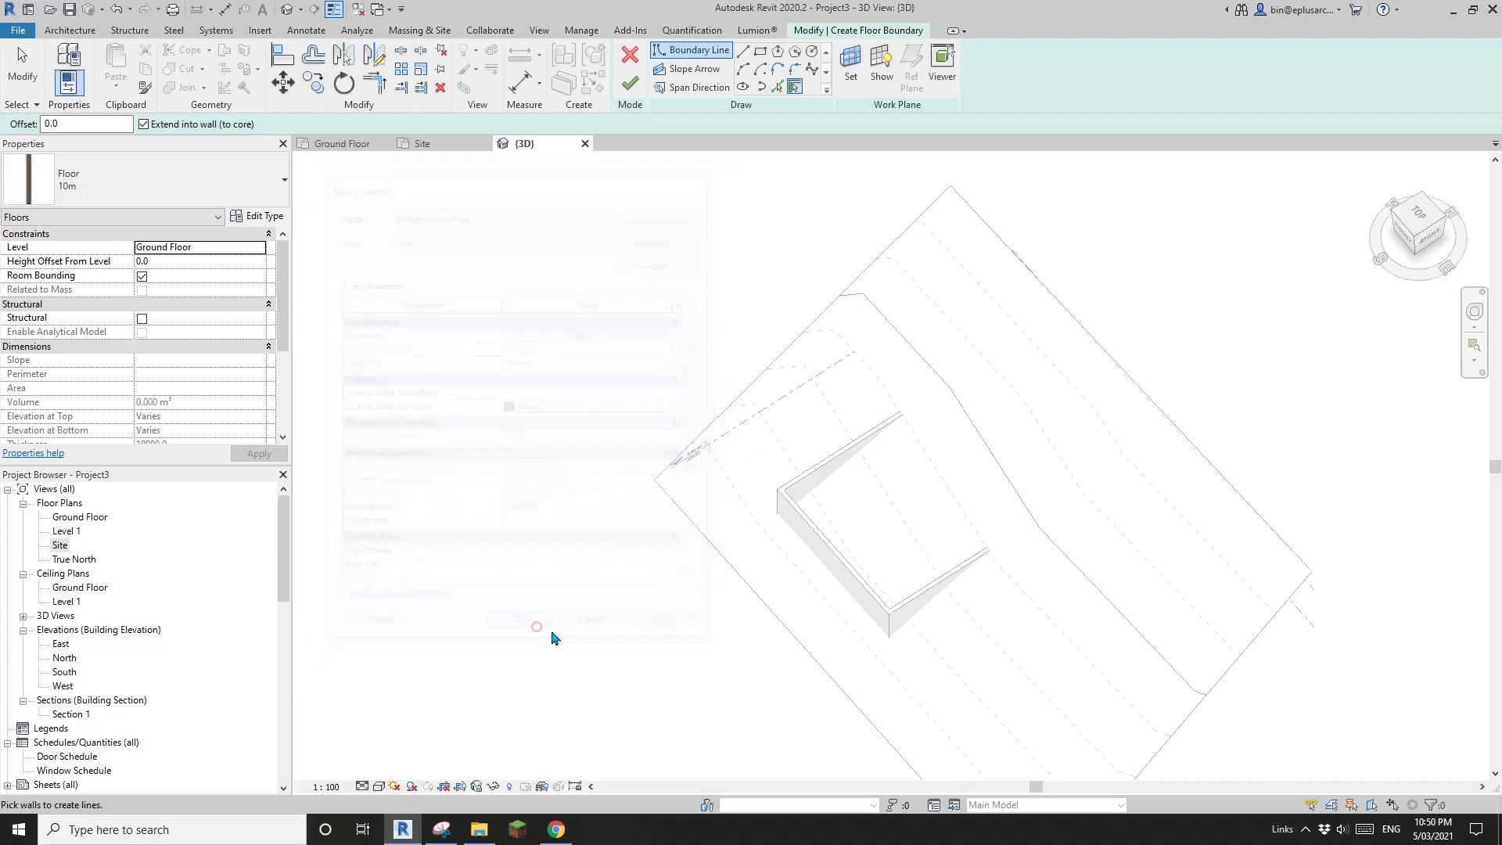
Step: Sketch the floor's four-sided boundary with straight lines along the toposurface corners in top view and finish the sketch
middle_click_drag(550, 633, 855, 564, "shift")
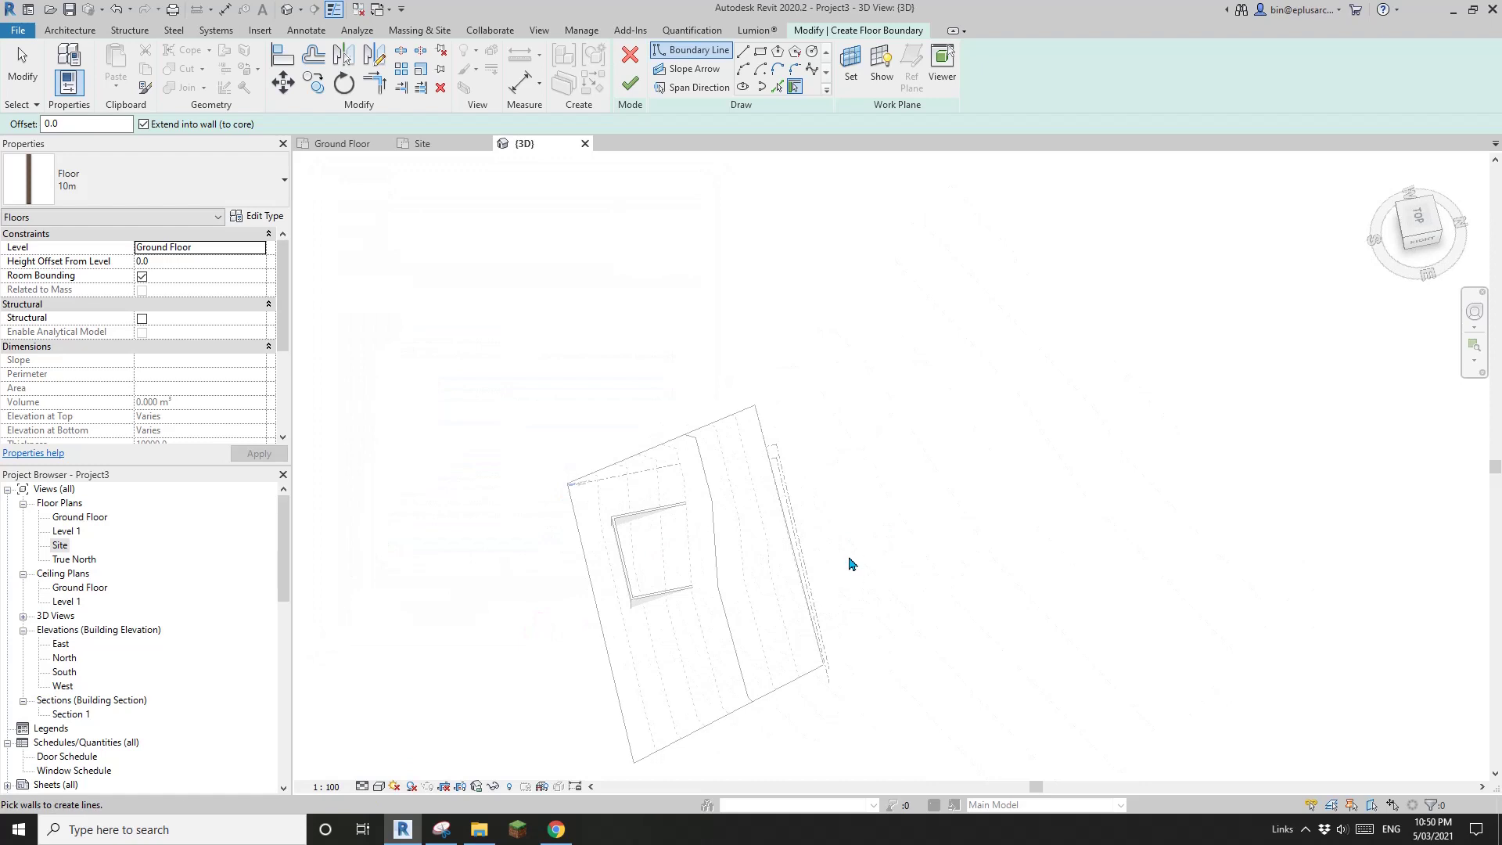
left_click(1422, 226)
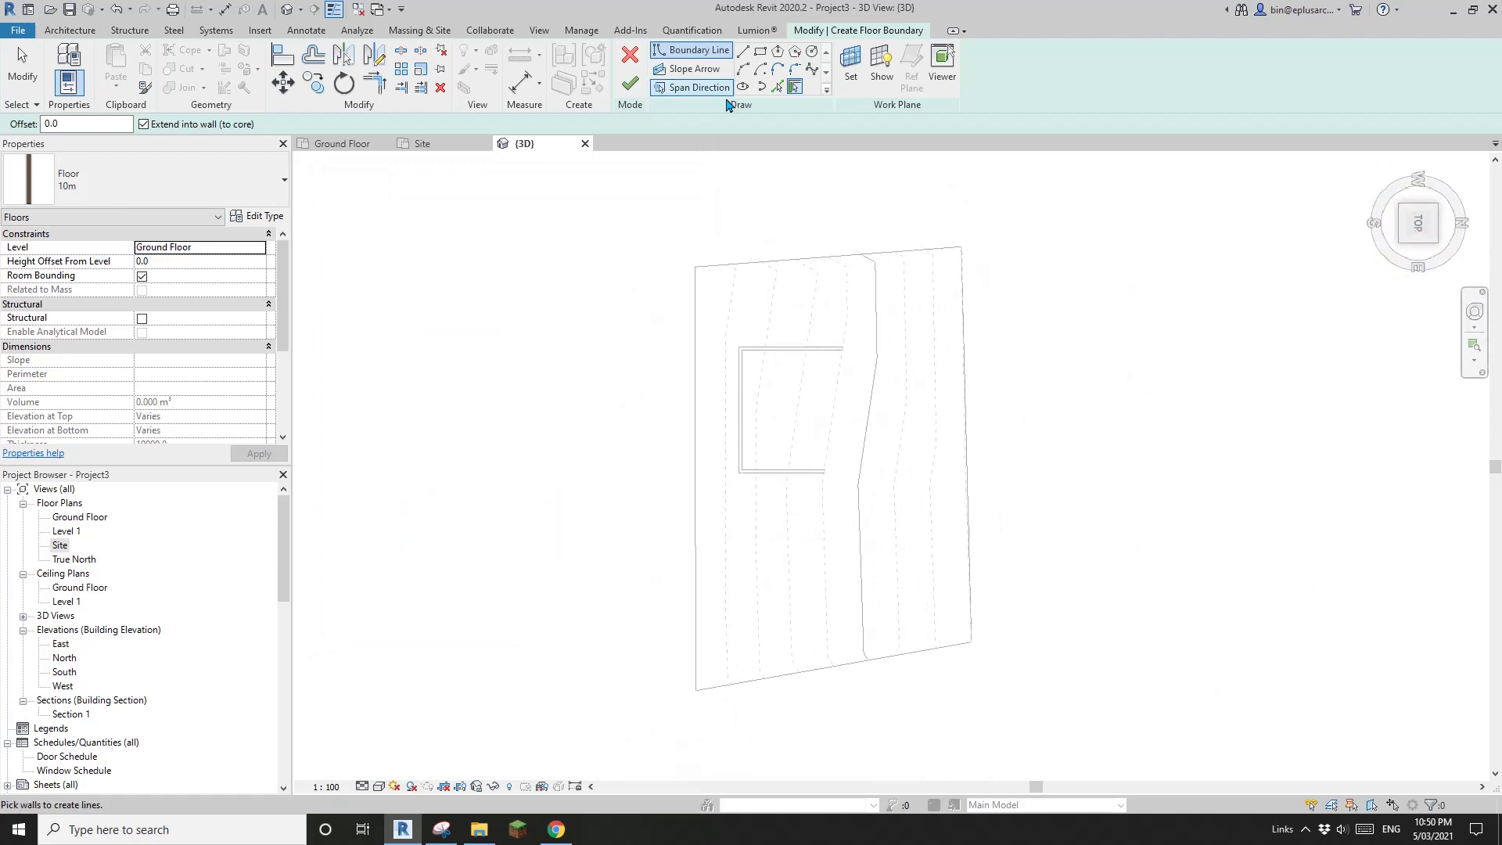
left_click(742, 51)
left_click(694, 269)
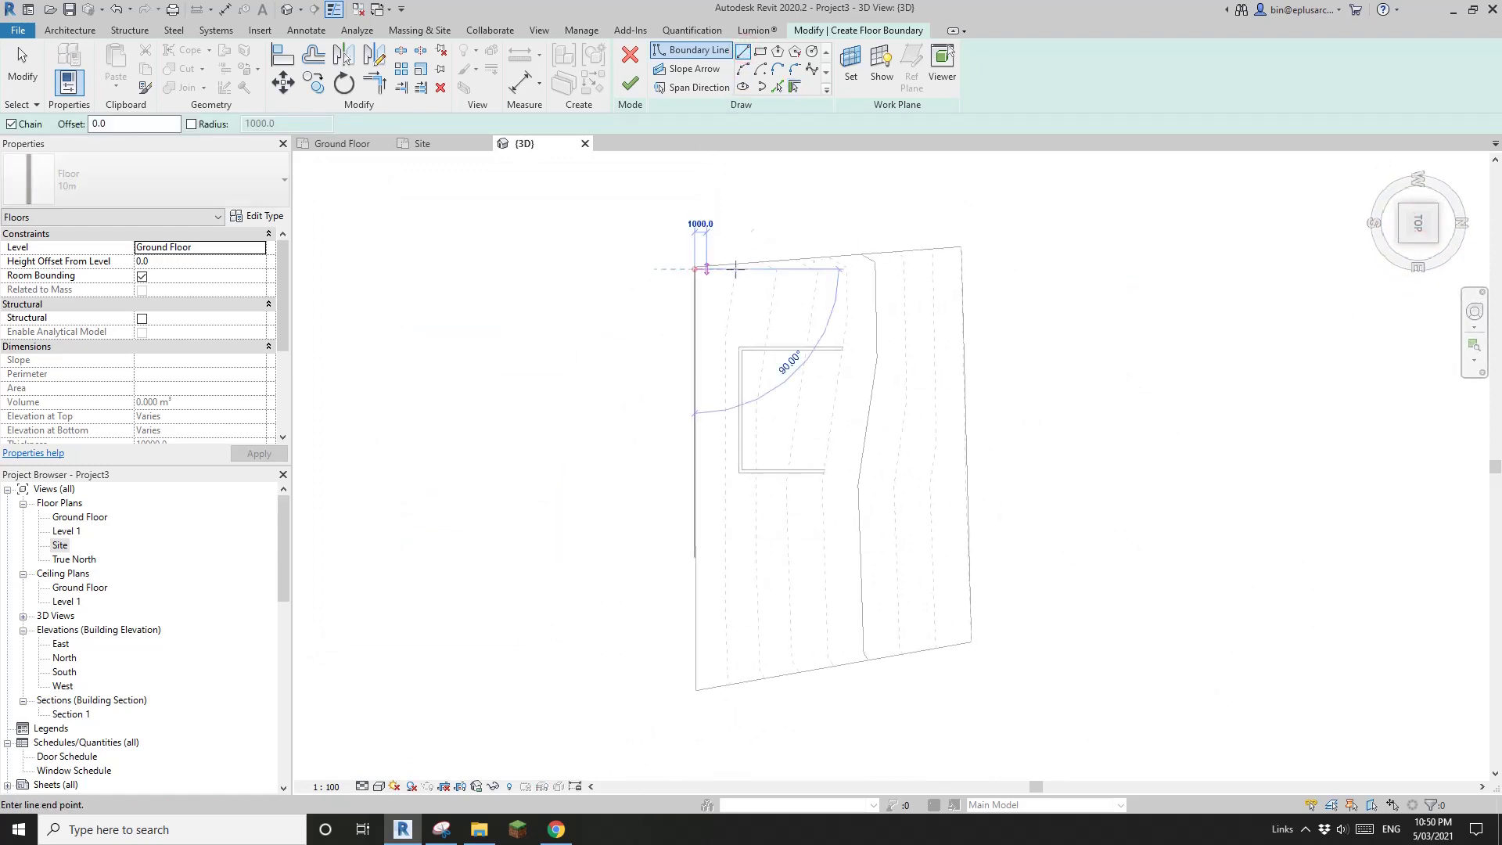
left_click(965, 248)
left_click(968, 642)
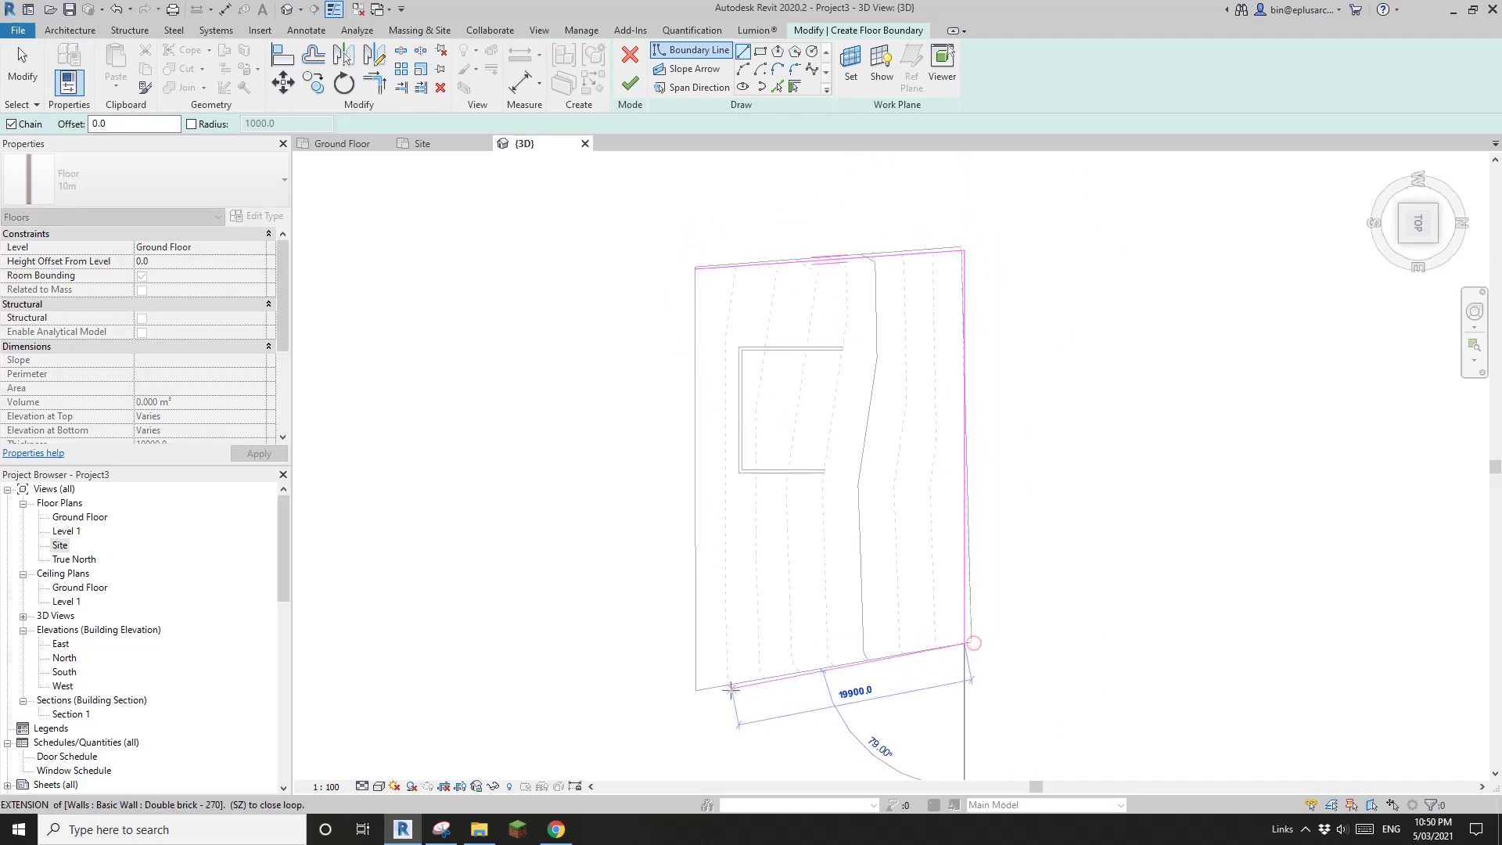
left_click(695, 689)
left_click(697, 269)
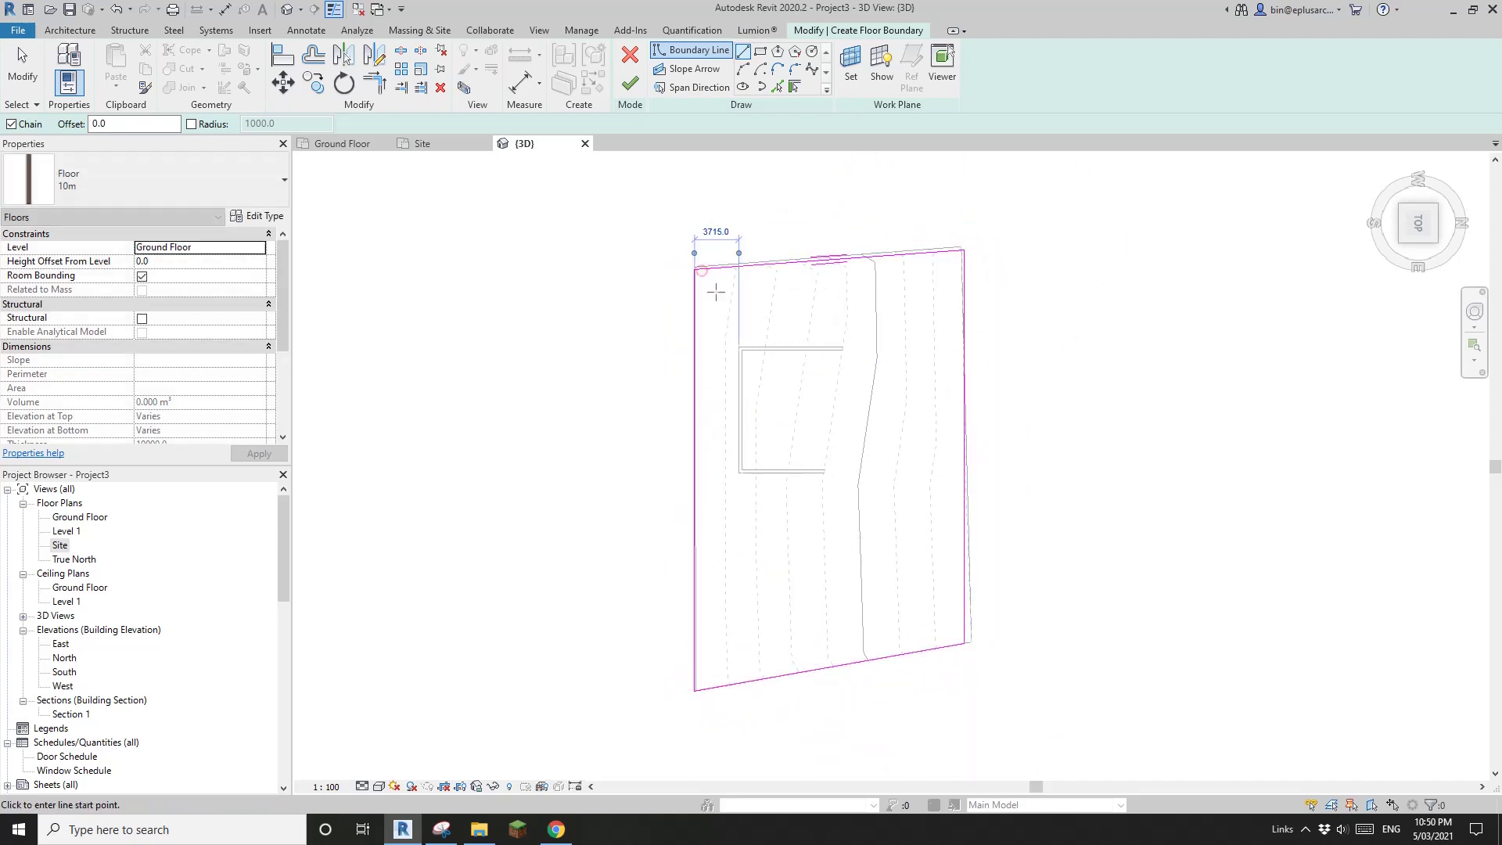
left_click(632, 90)
Step: Raise the floor's two uphill corner points to an elevation of 8000 so that its top follows the sloping toposurface
middle_click_drag(882, 497, 948, 472, "shift")
scroll(936, 449, "down", 1)
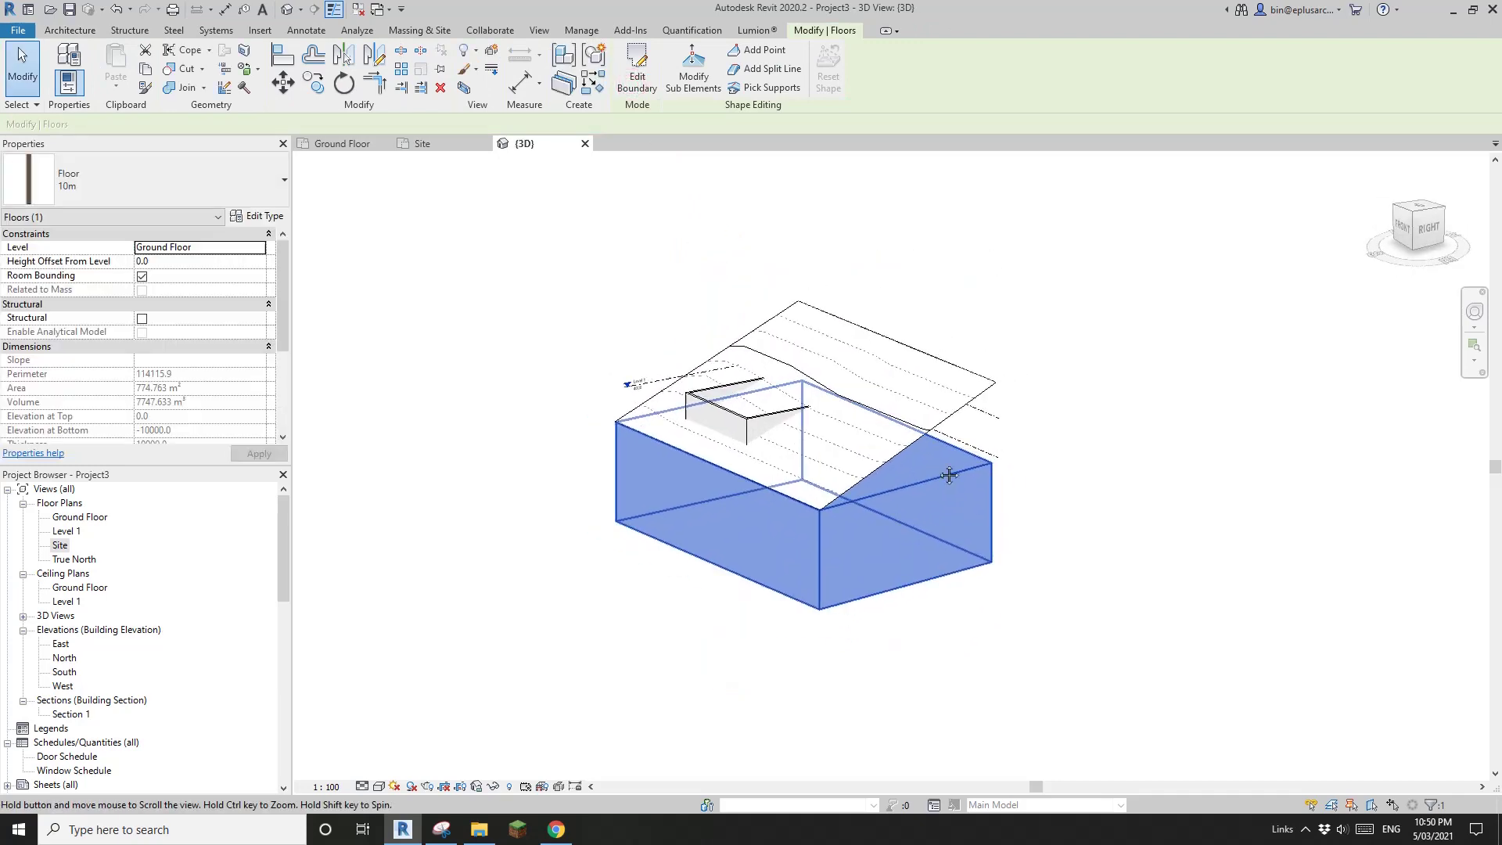
left_click(689, 81)
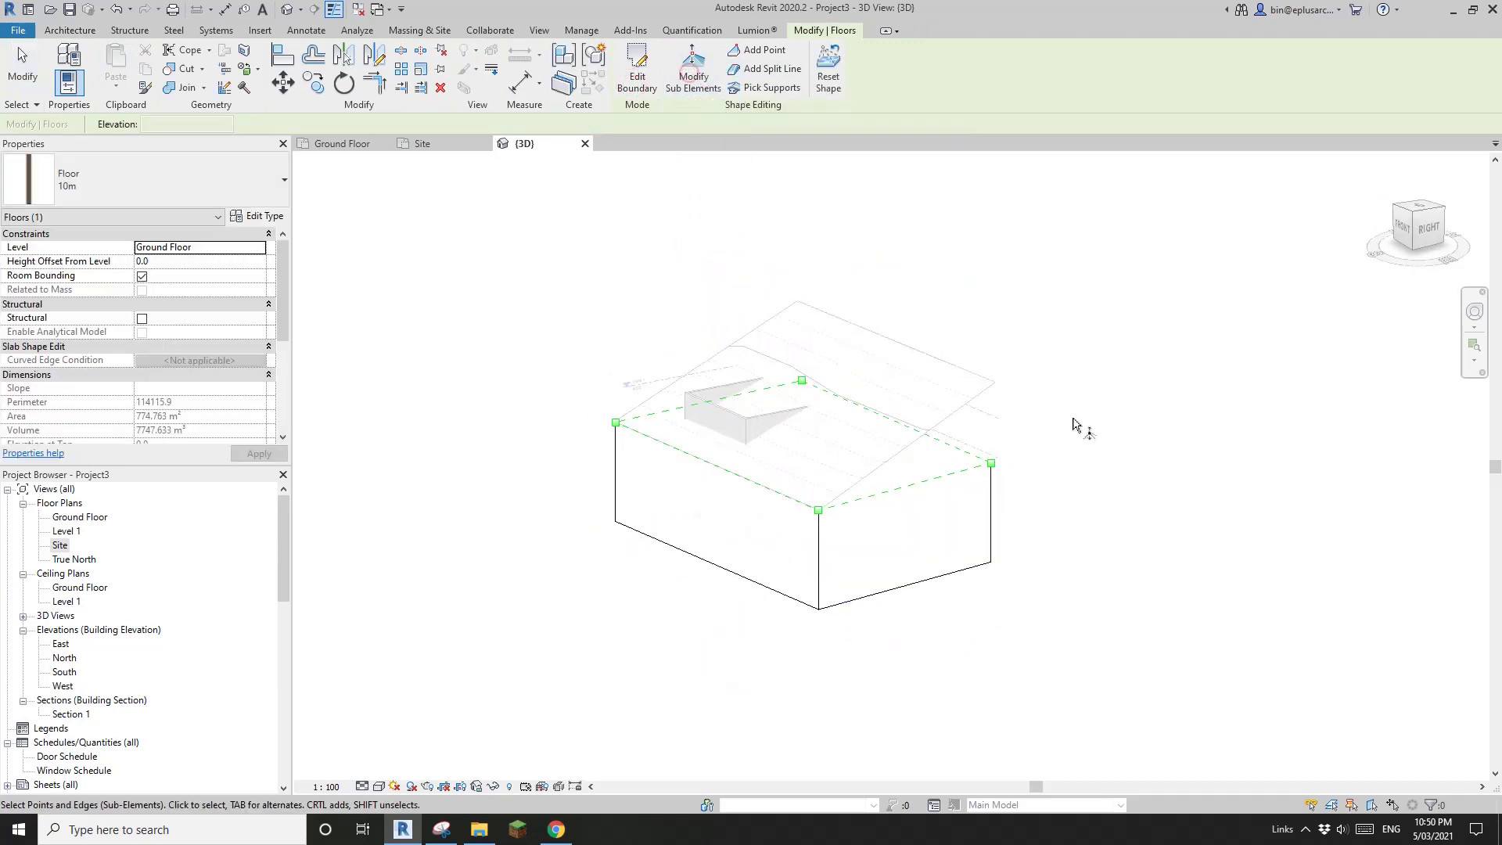
scroll(1008, 446, "up", 2)
left_click_drag(1002, 492, 984, 361)
middle_click_drag(967, 390, 655, 400, "shift")
left_click_drag(1013, 420, 1037, 355)
middle_click_drag(1014, 466, 953, 402, "shift")
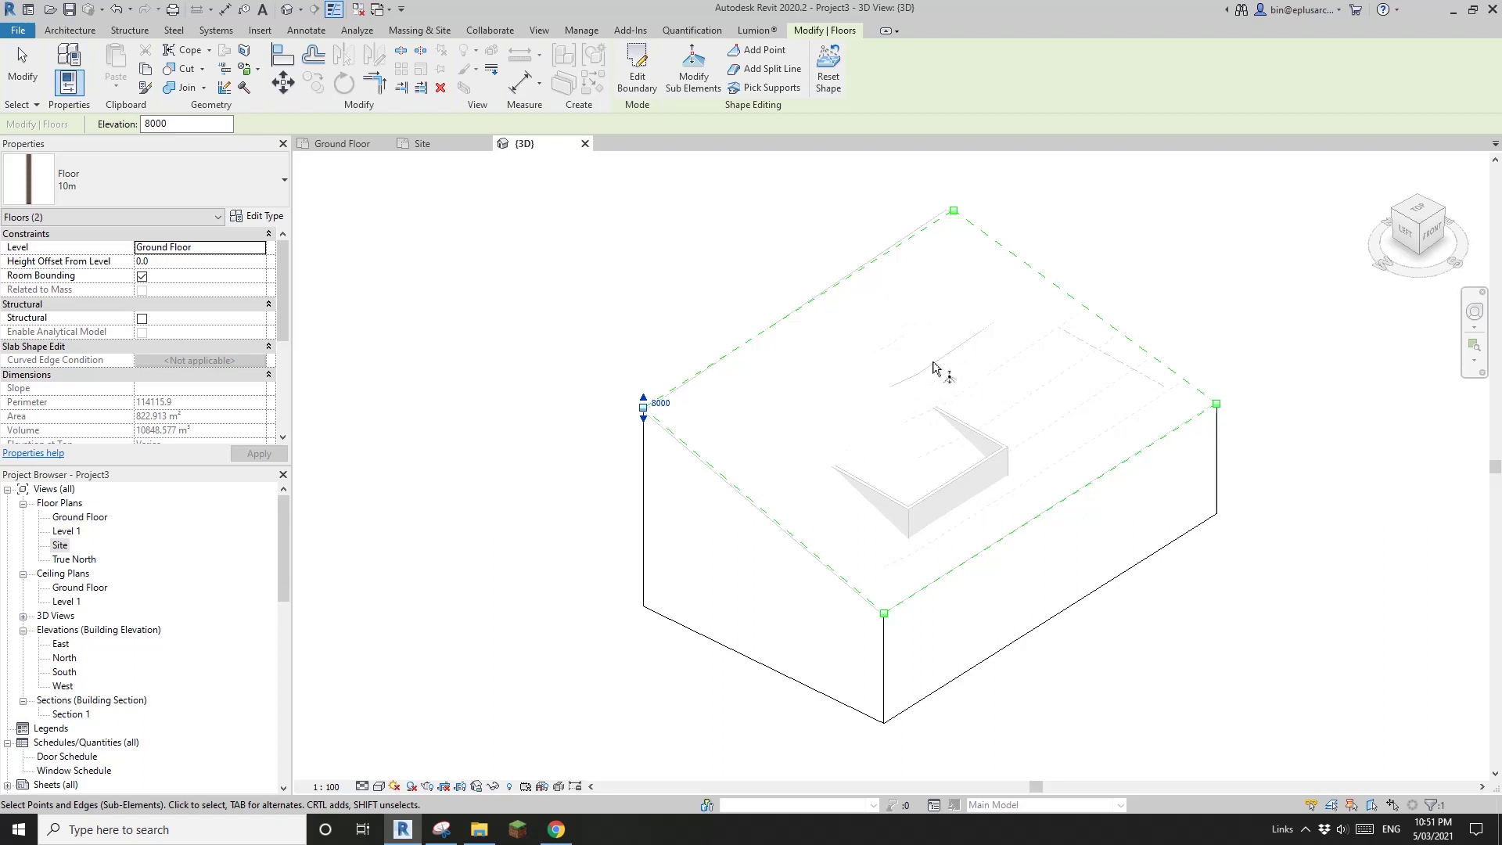
mouse_move(933, 368)
middle_mouse_down("shift")
mouse_move(1012, 342)
mouse_move(931, 426)
mouse_move(814, 251)
mouse_move(935, 366)
mouse_move(926, 356)
middle_mouse_up("shift")
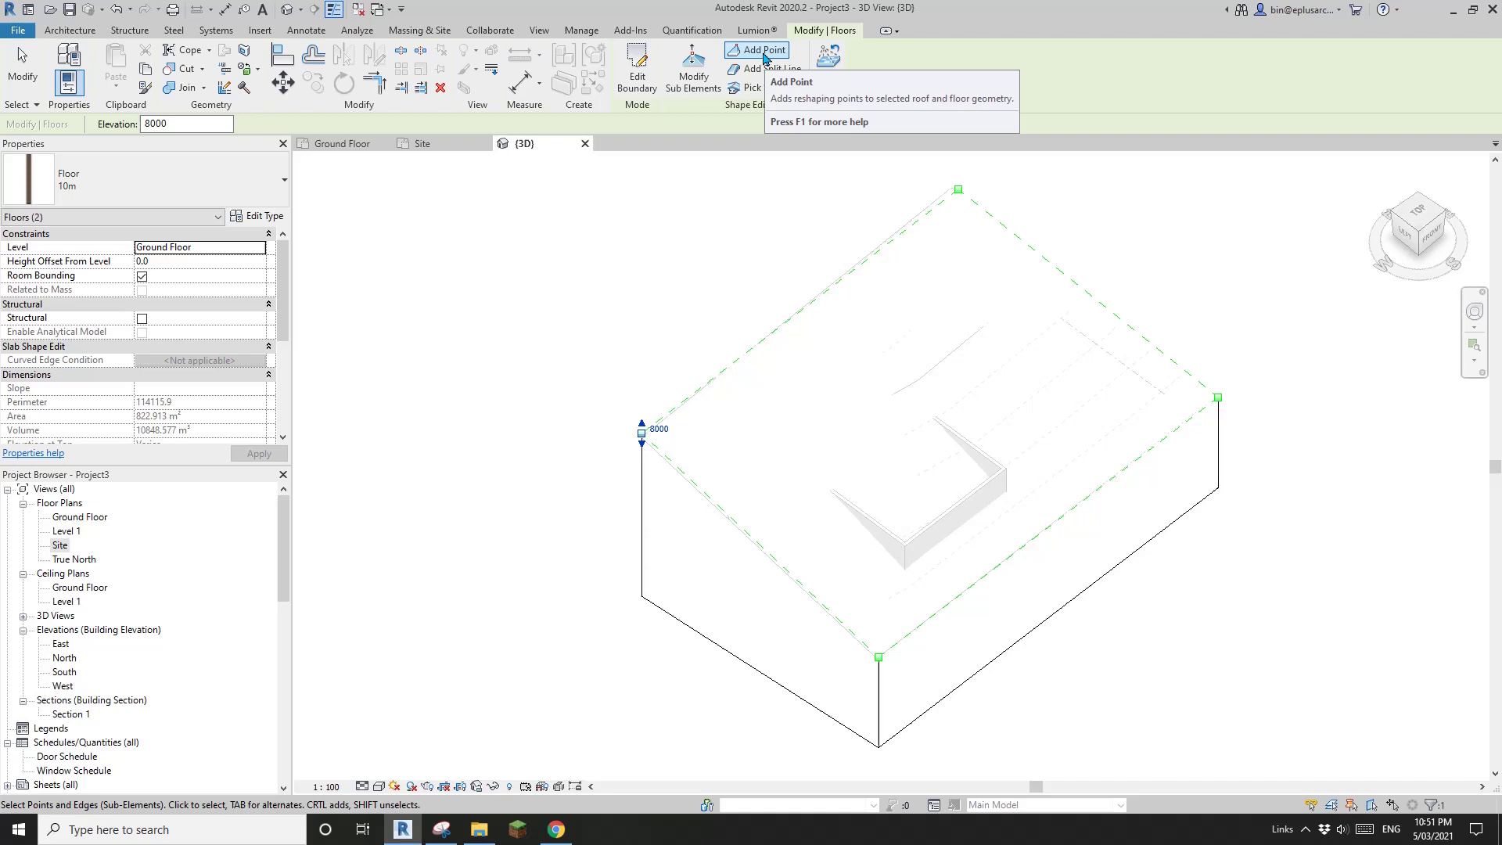
Step: Add three shape points inside the floor's top surface, two on the uphill side and one beside the walls
middle_click_drag(840, 283, 763, 285)
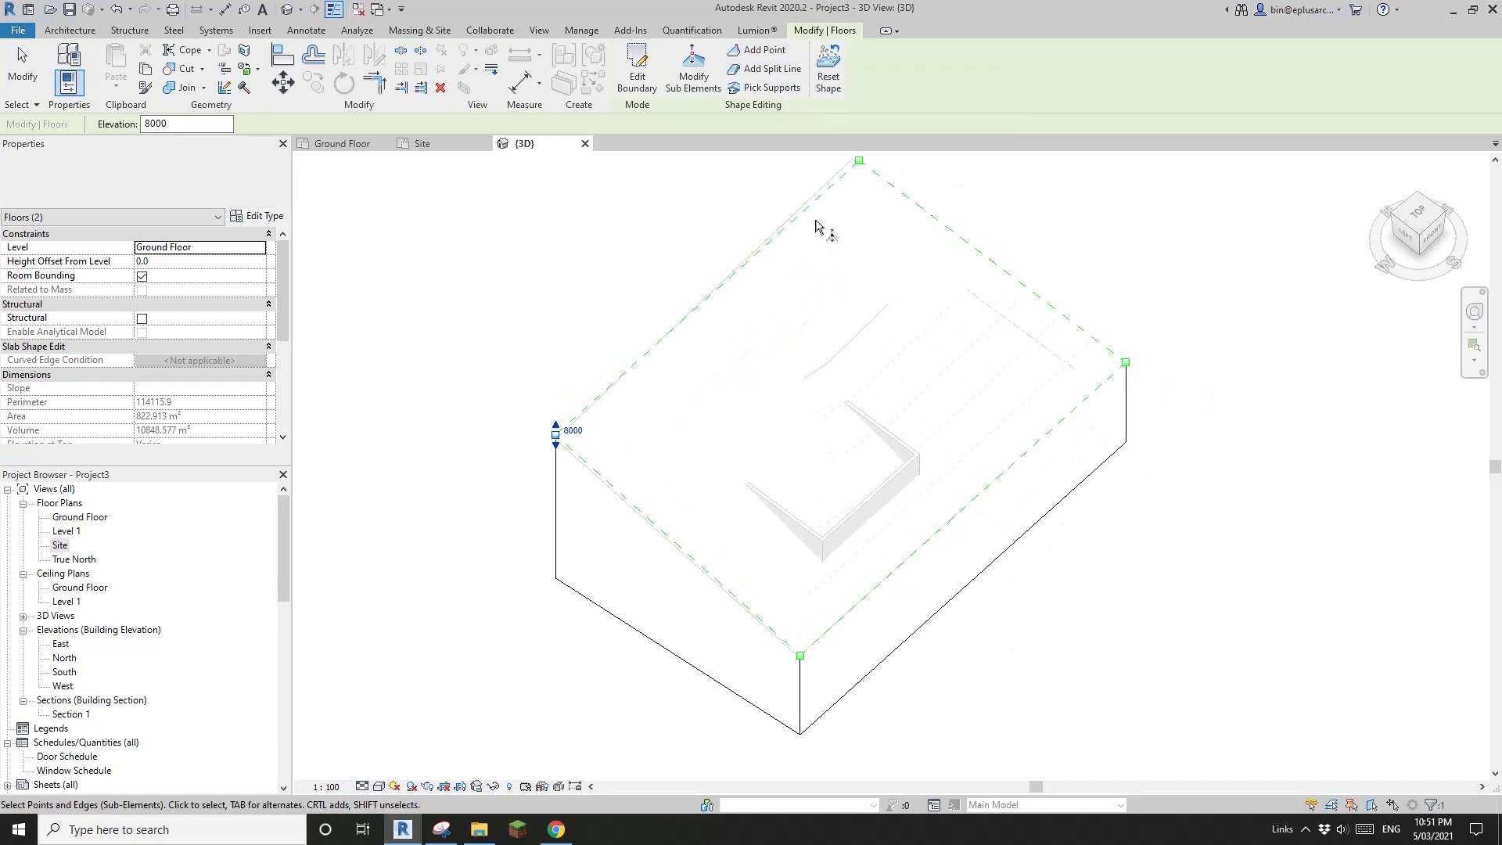
left_click(757, 51)
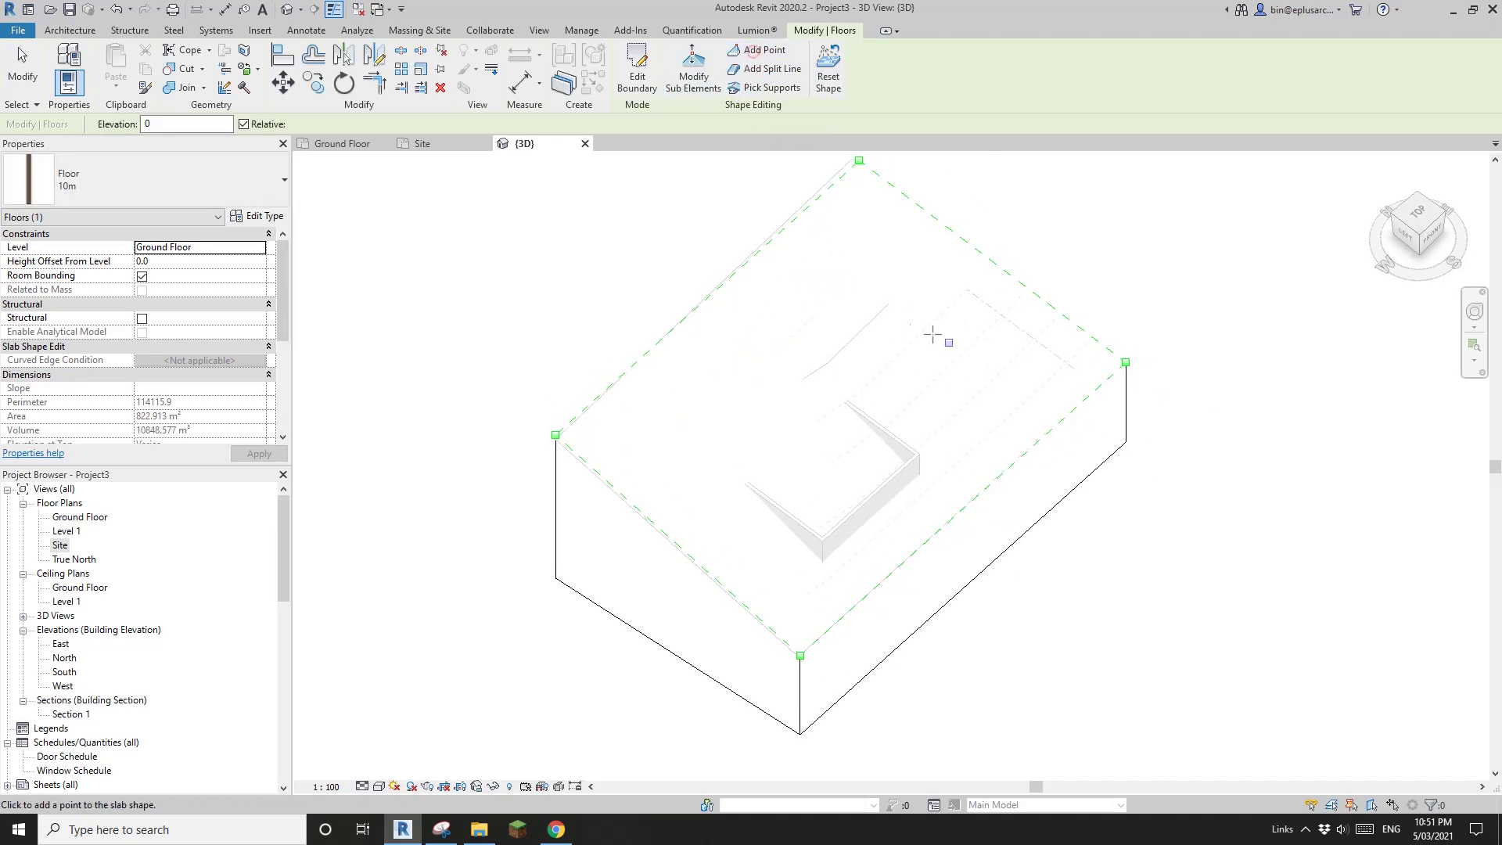
middle_click_drag(858, 322, 875, 476, "shift")
left_click(882, 339)
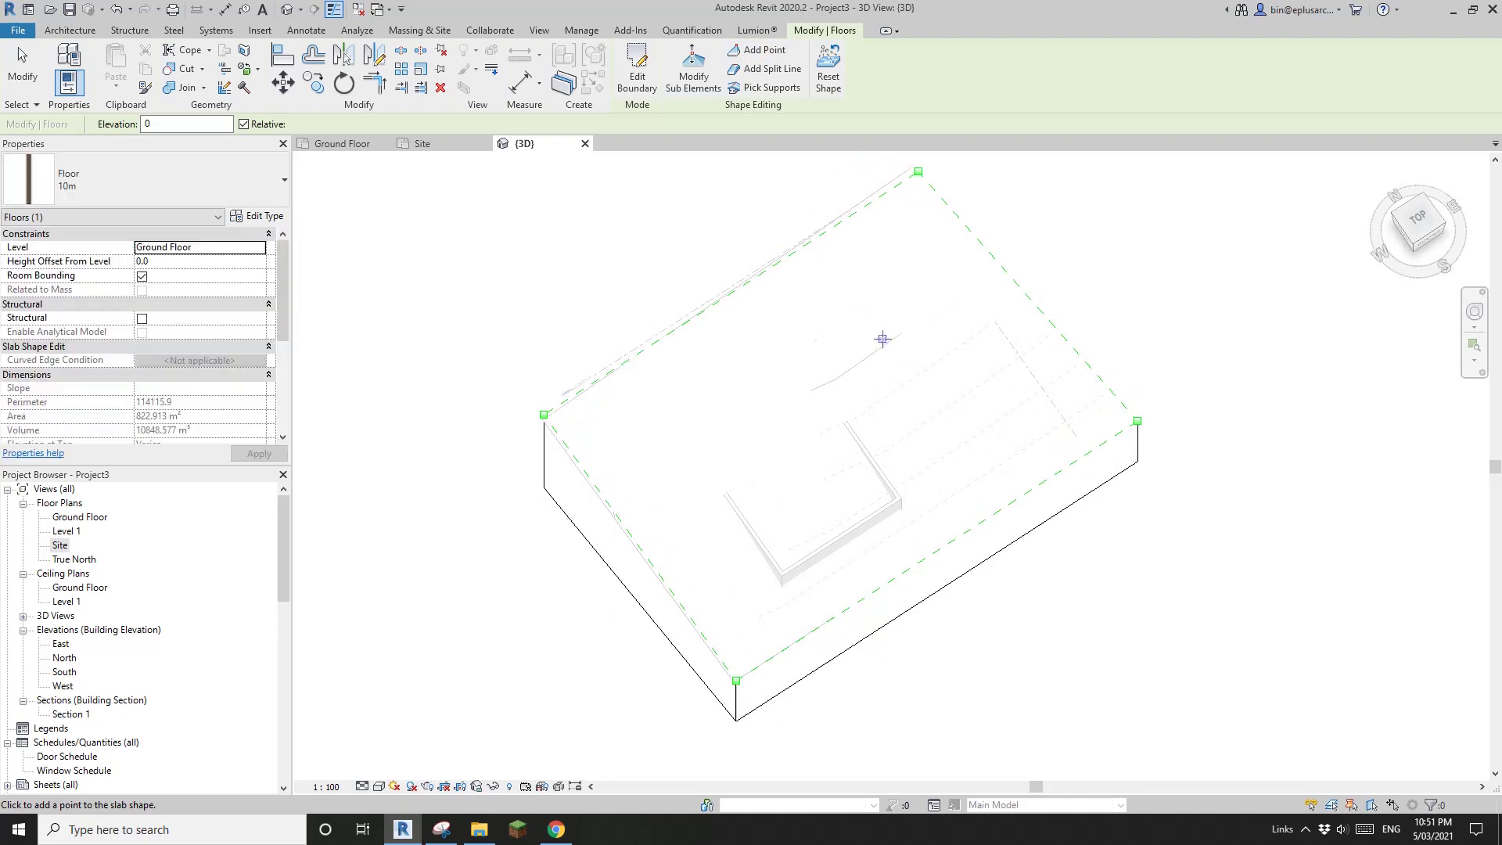
left_click(757, 52)
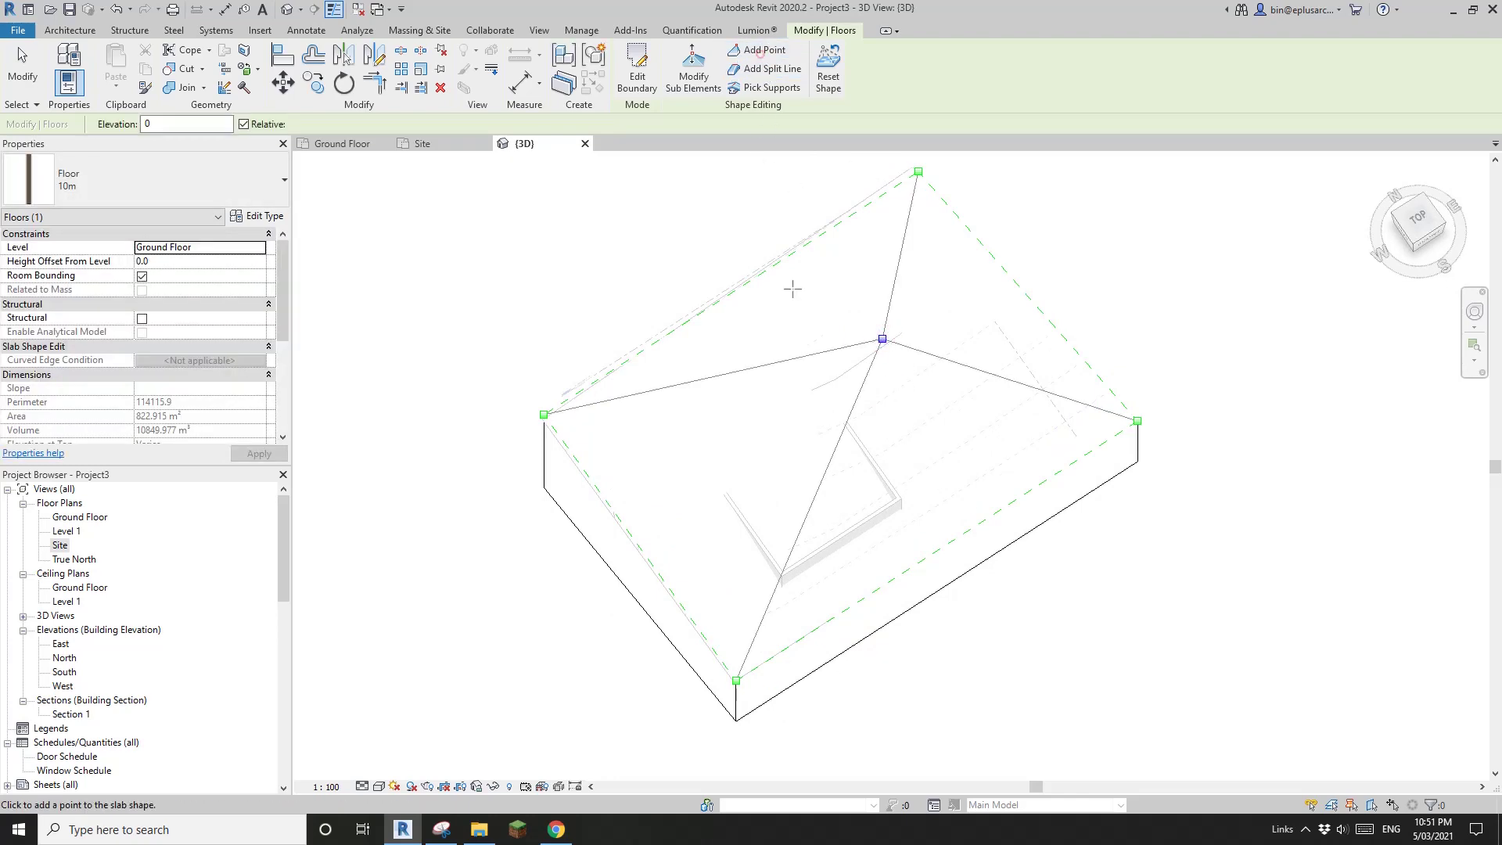
left_click(674, 464)
left_click(778, 468)
left_click(944, 456)
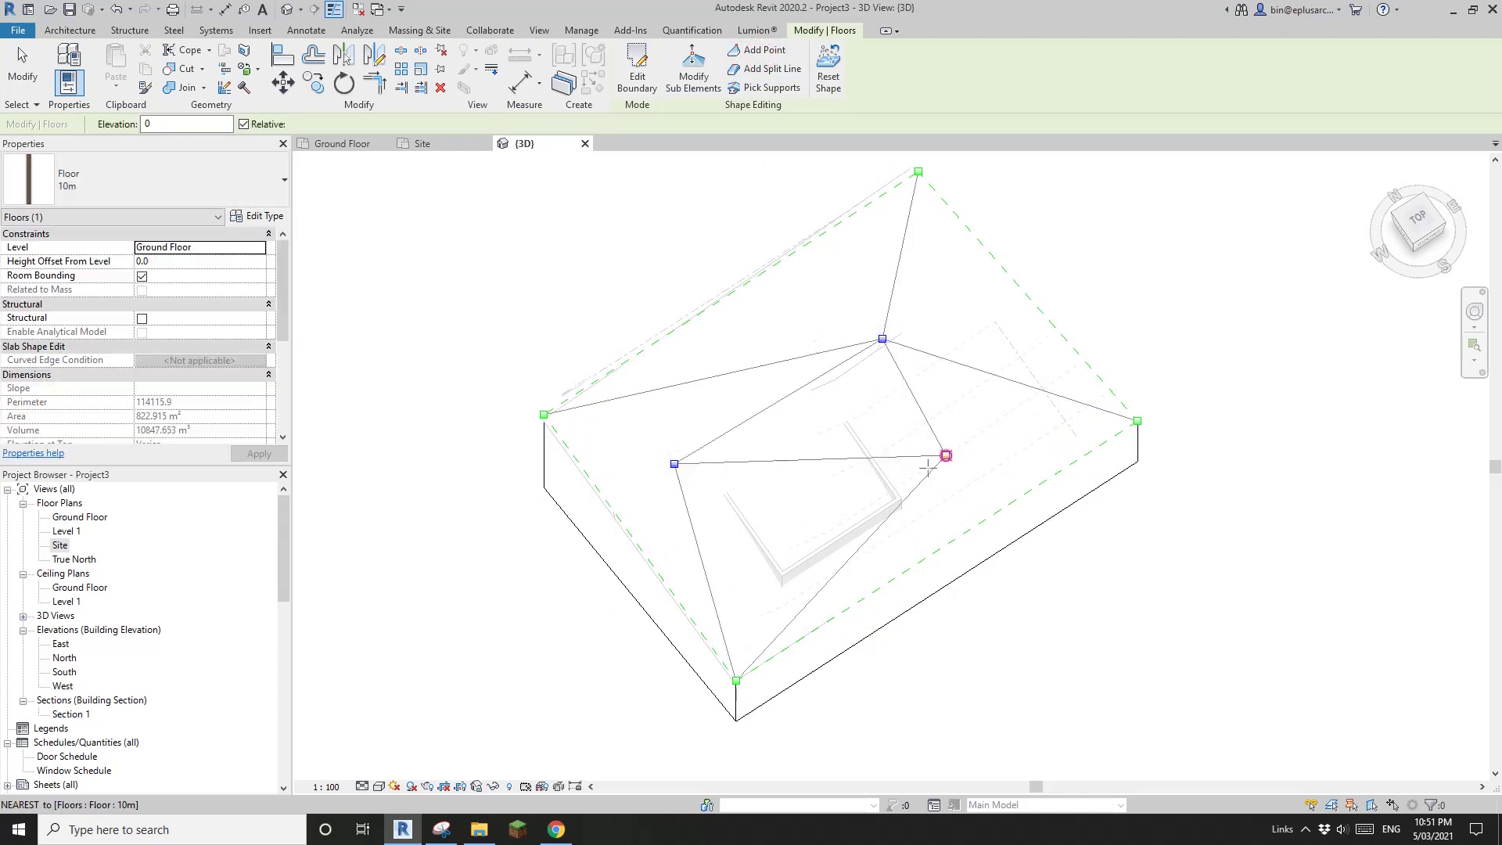
Step: Raise the two uphill interior points of the floor to elevations of about 6250 and 6383
middle_click_drag(944, 456, 829, 331, "shift")
key("Escape")
left_click(824, 321)
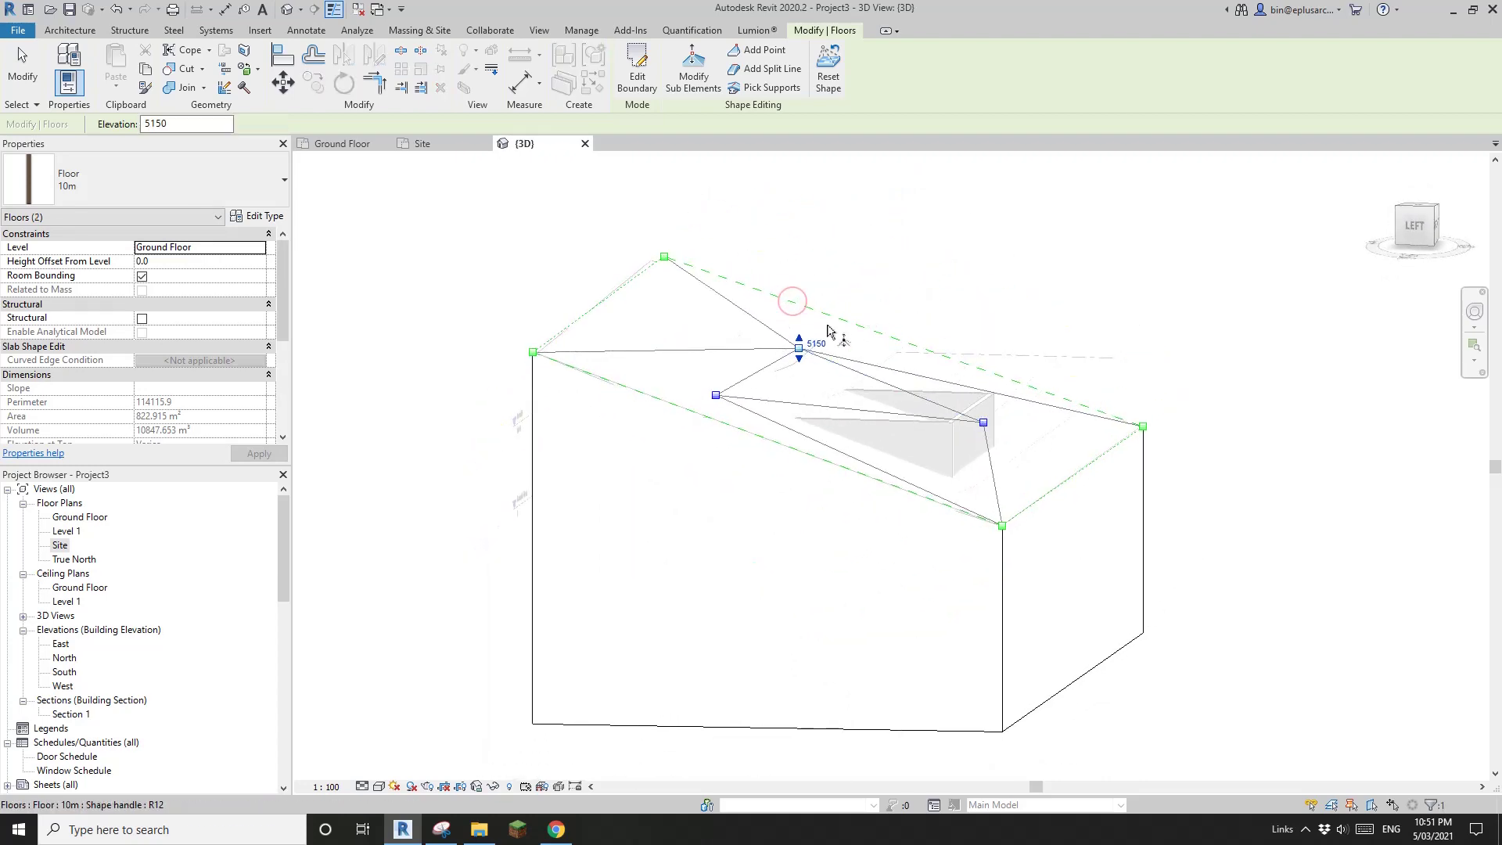
left_click_drag(802, 345, 798, 321)
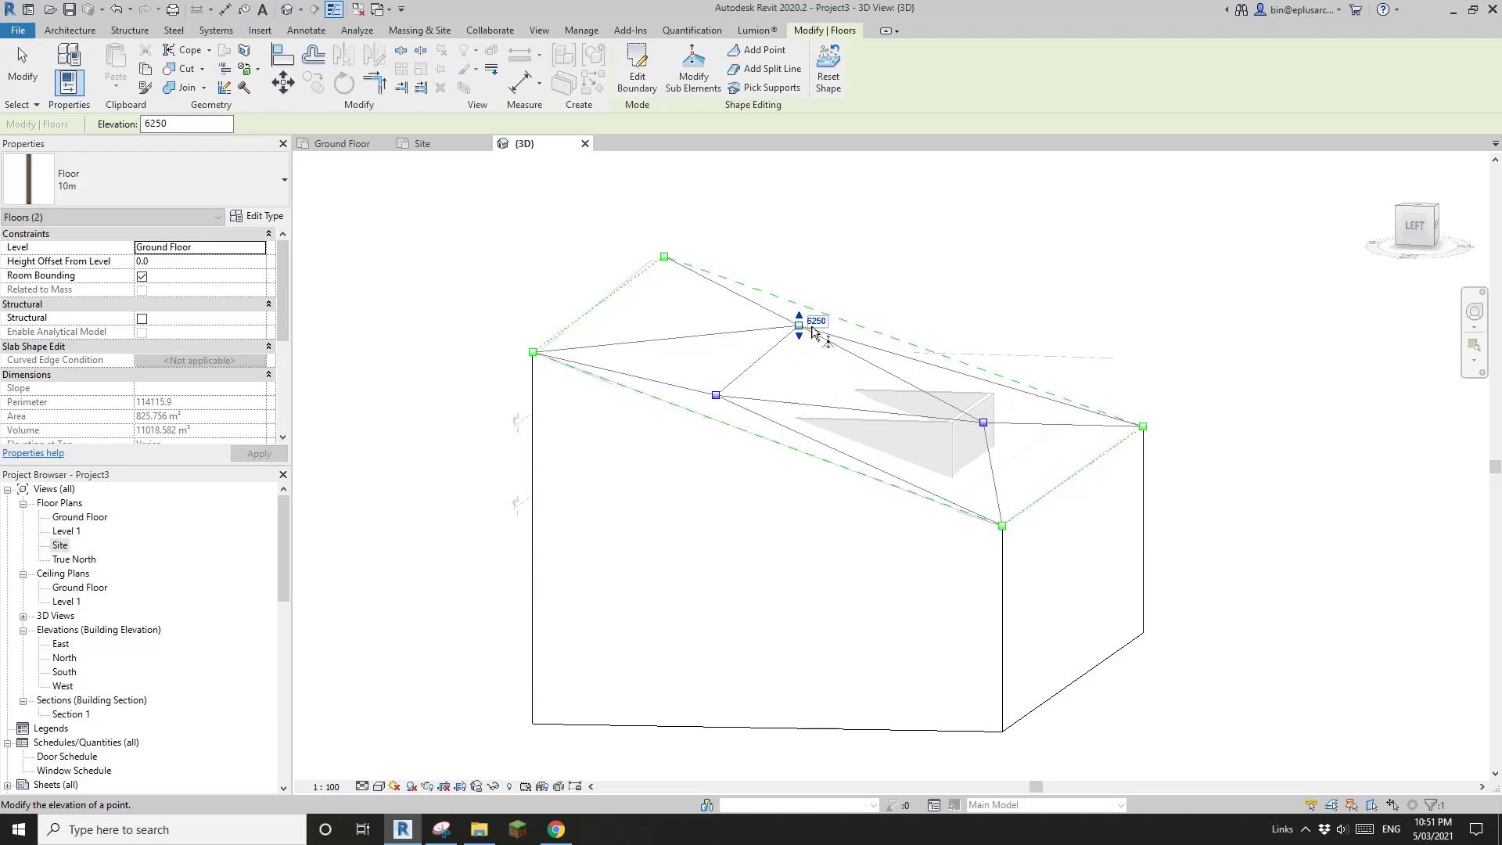
mouse_move(703, 372)
left_mouse_down()
mouse_move(733, 413)
mouse_move(715, 362)
left_mouse_up()
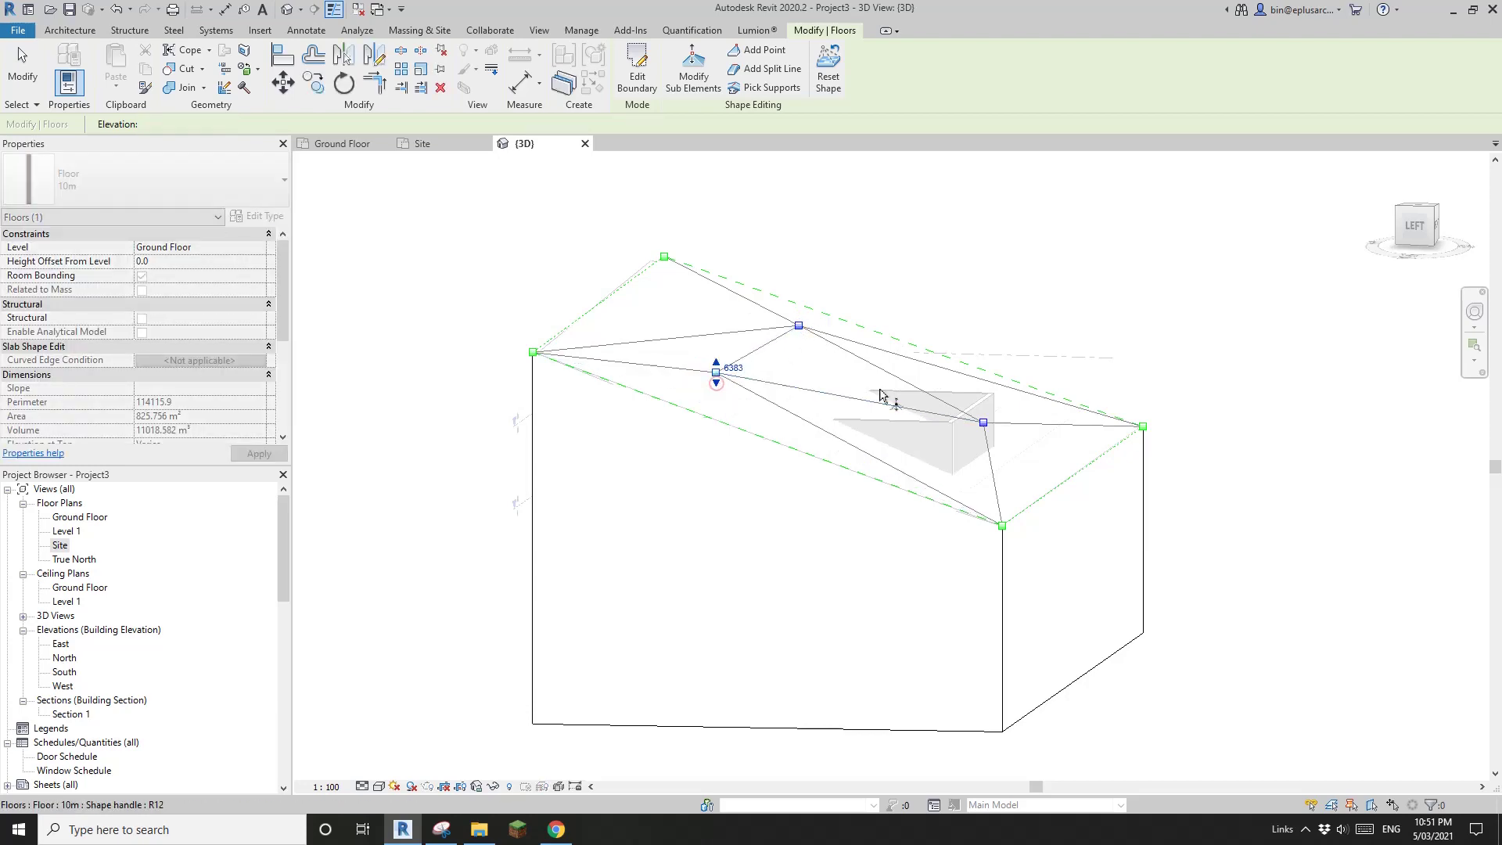
Step: Lower the interior point beside the walls and the second uphill interior point, then leave shape editing
left_click(984, 422)
left_click_drag(983, 423, 966, 454)
left_click(716, 374)
left_click_drag(715, 374, 721, 405)
middle_click_drag(720, 405, 905, 425, "shift")
key("Escape")
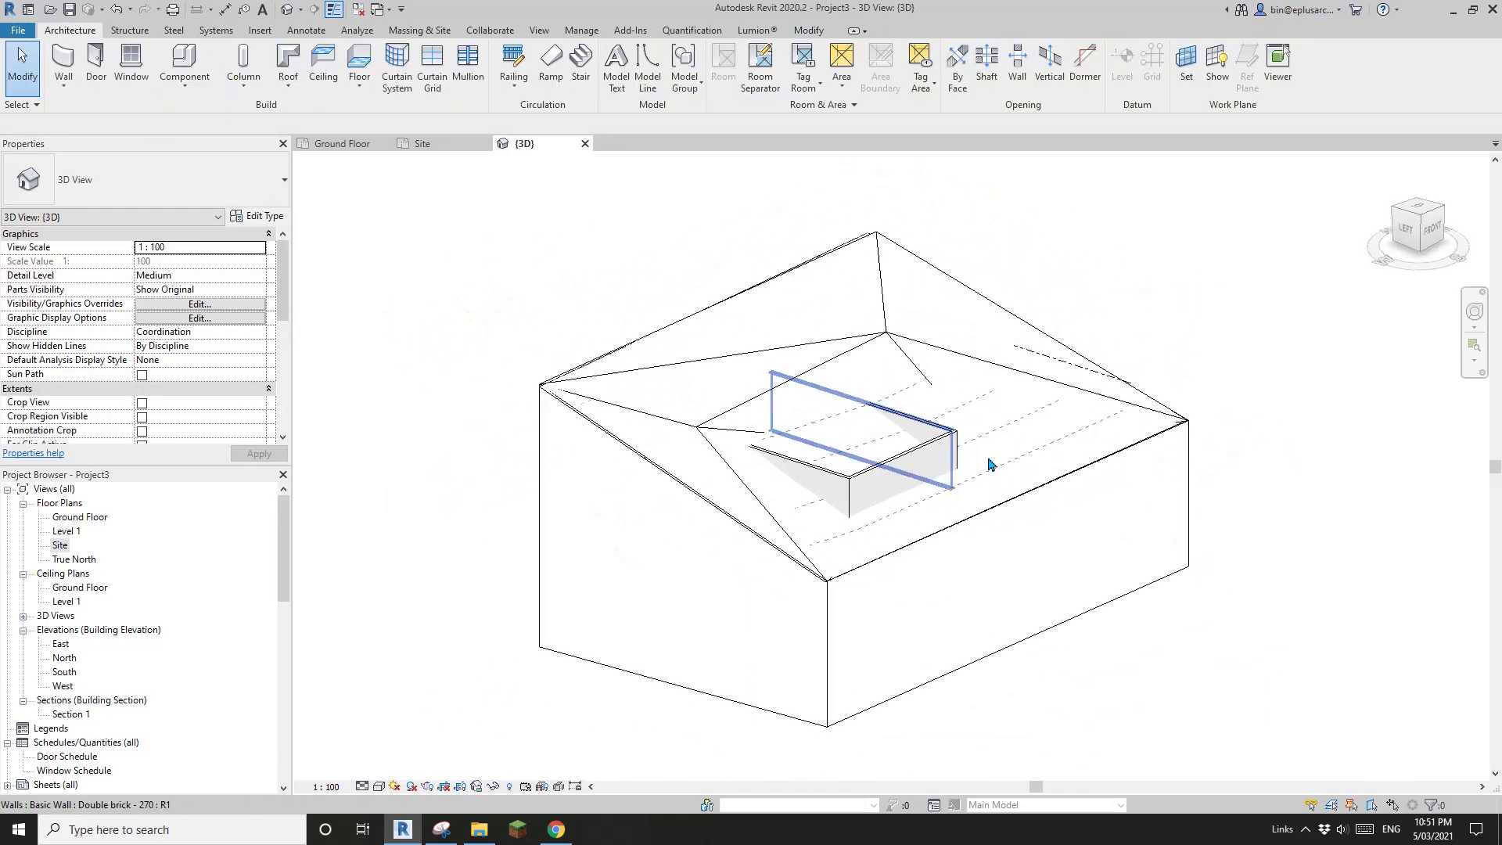
Step: Examine the layer structure of the sloped 10m floor type, including the Earth layer's Variable setting, without changing it
middle_click_drag(989, 470, 643, 504, "shift")
left_click(951, 381)
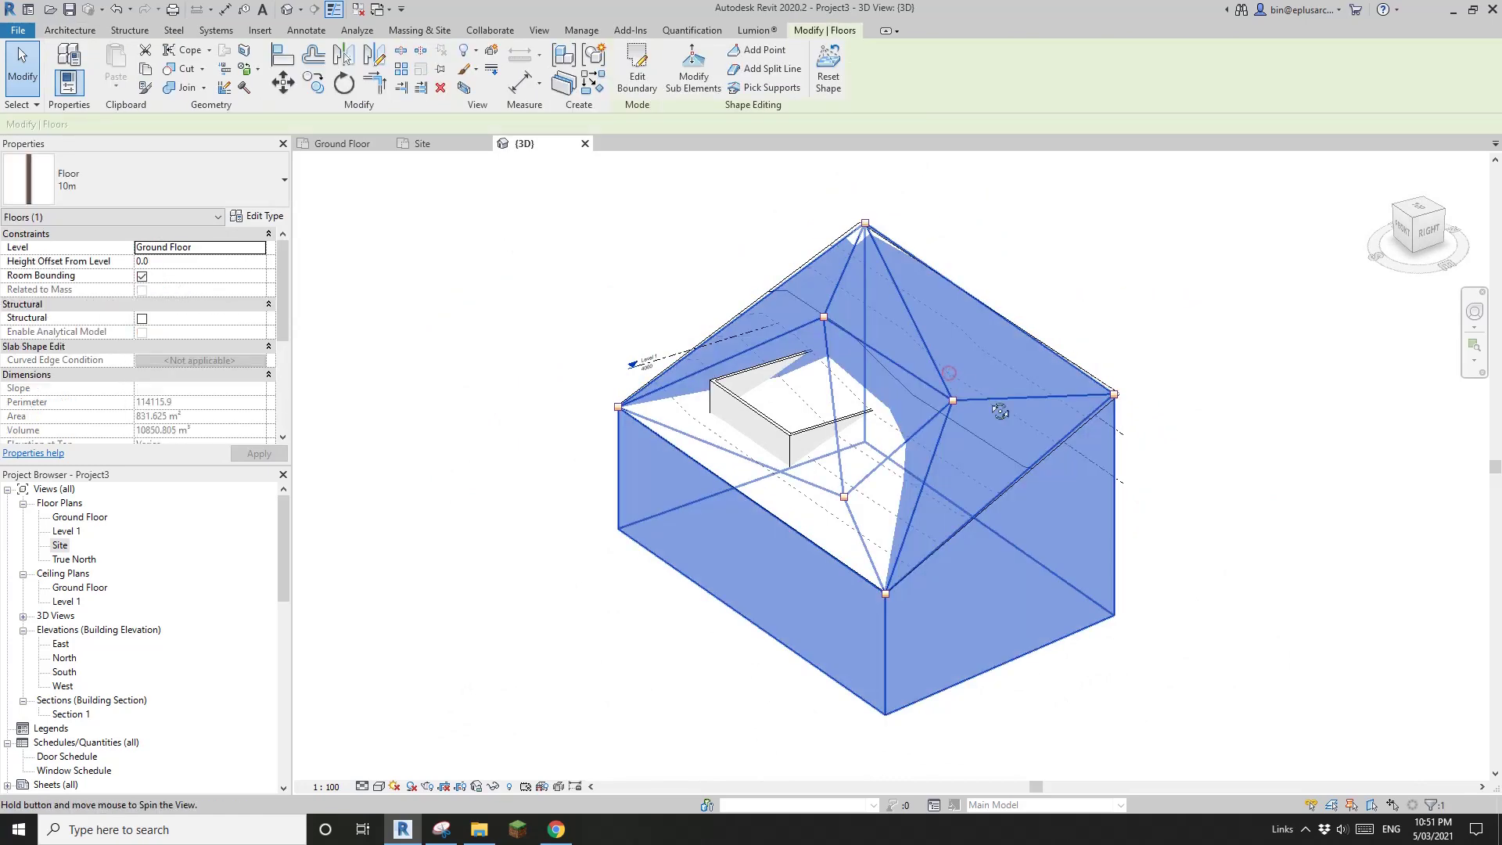
mouse_move(951, 383)
middle_mouse_down("shift")
mouse_move(892, 387)
mouse_move(923, 371)
mouse_move(785, 288)
mouse_move(939, 384)
mouse_move(999, 449)
mouse_move(975, 396)
mouse_move(936, 408)
middle_mouse_up("shift")
key("Escape")
left_click(967, 372)
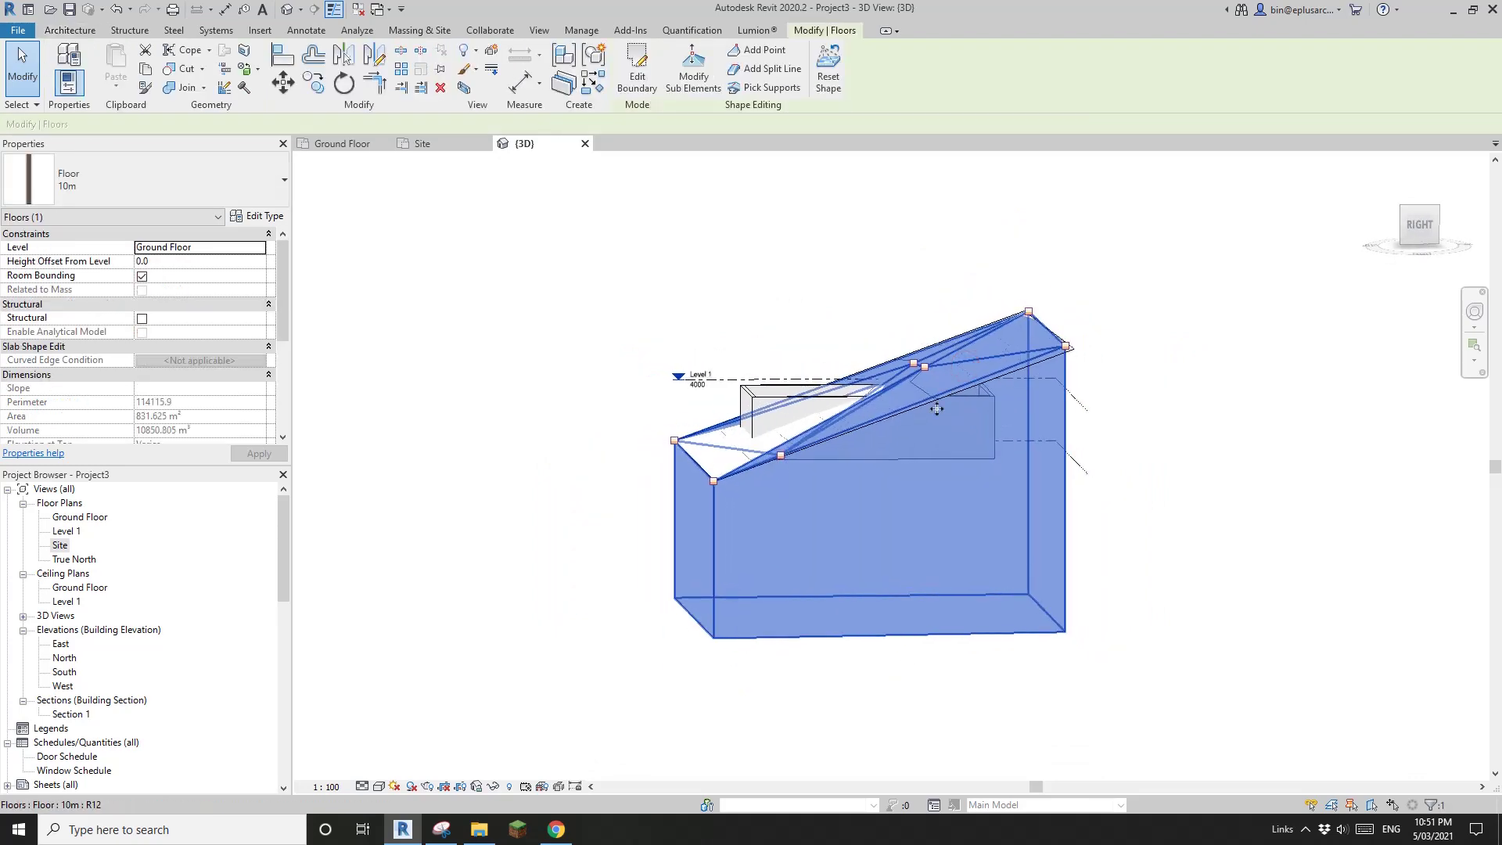
left_click(257, 216)
left_click(611, 336)
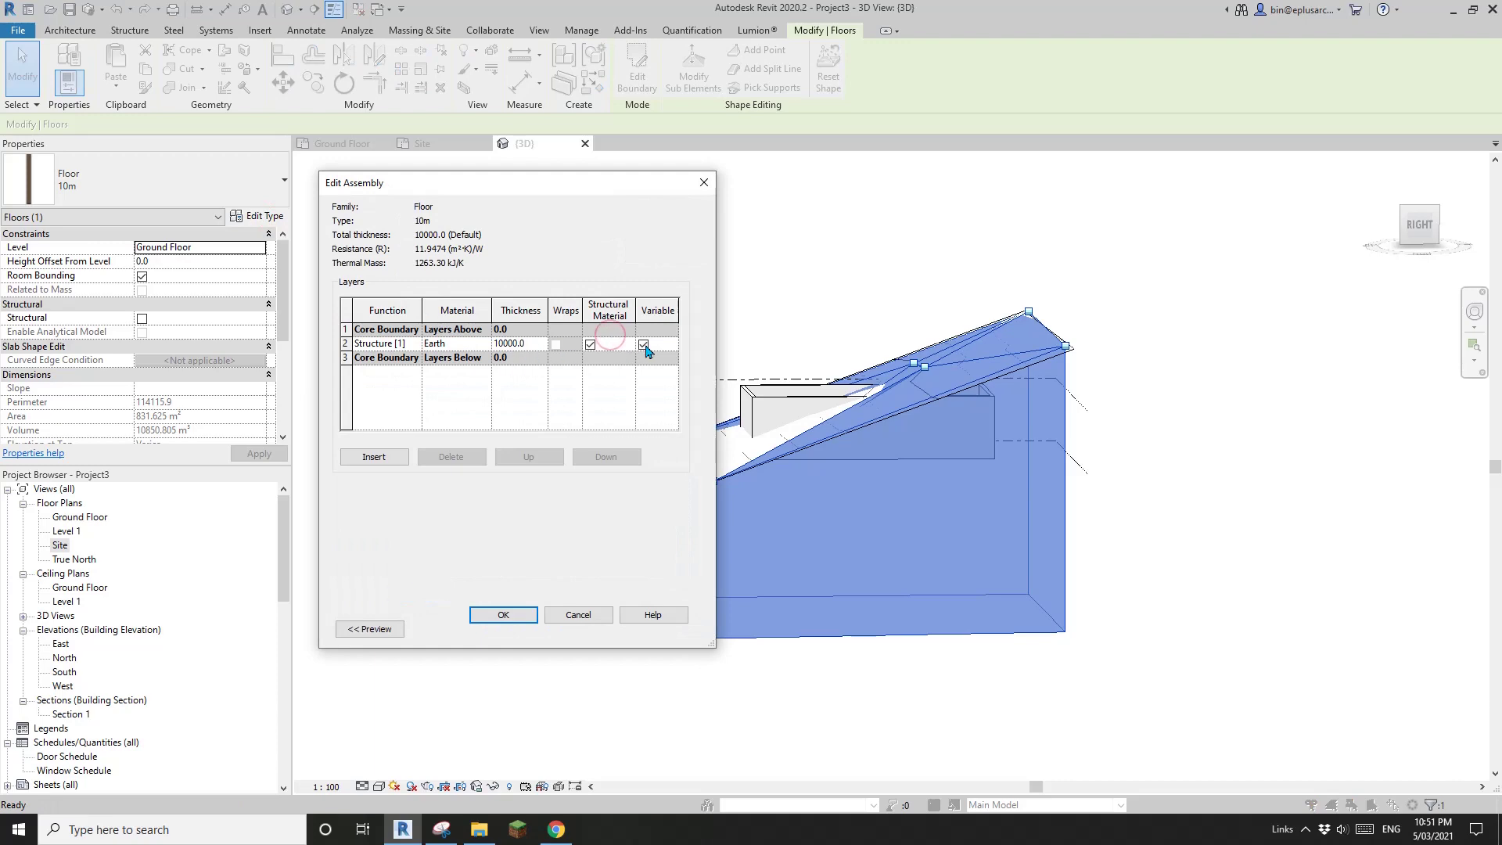
left_click(705, 185)
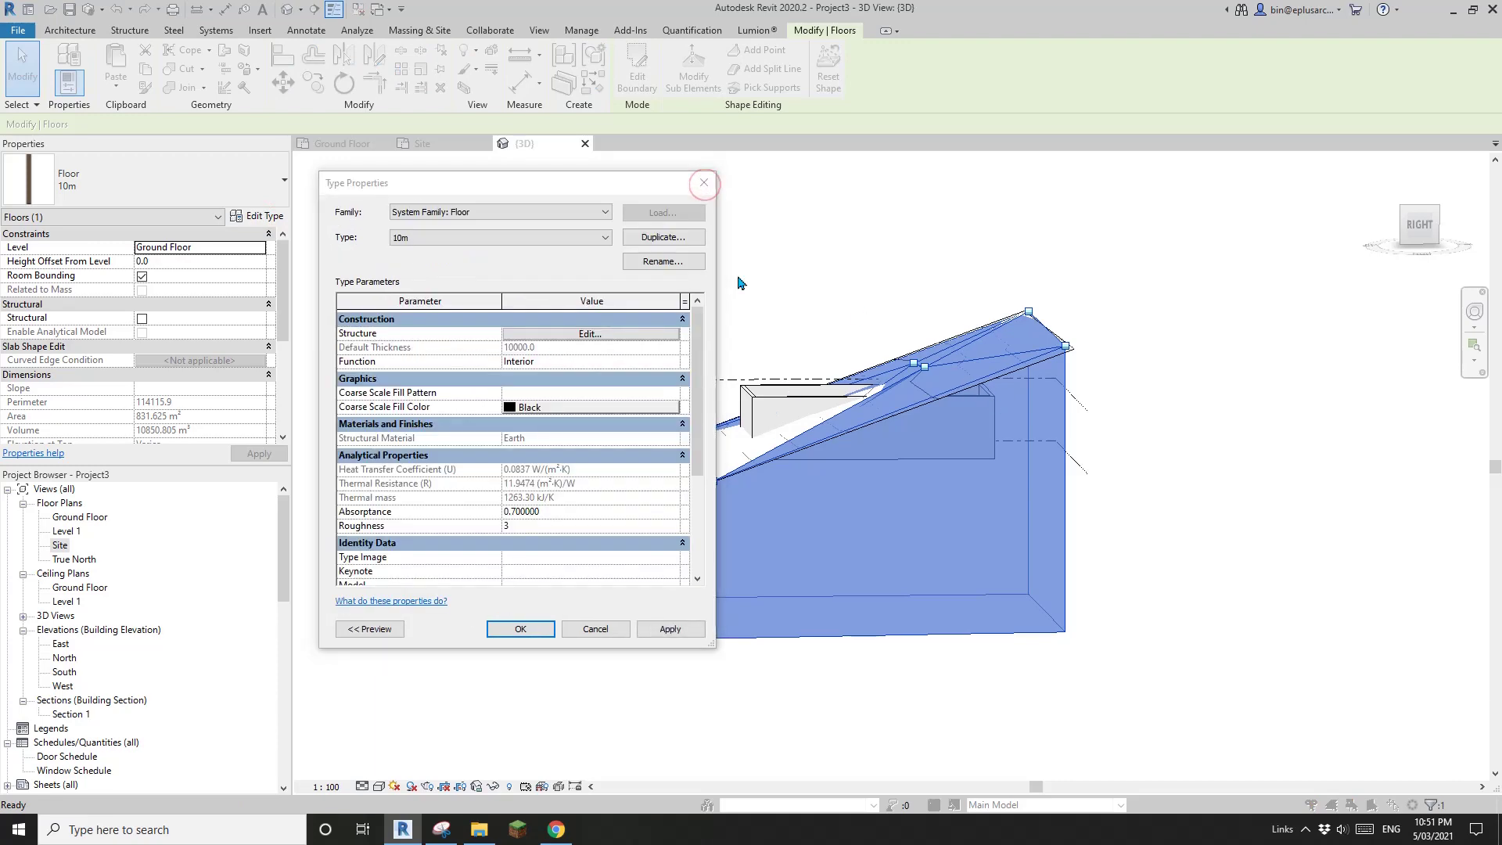
left_click(700, 184)
Step: Turn off the Variable thickness setting of the Earth layer in the 10m floor type and apply the change
middle_click_drag(1065, 346, 758, 589, "shift")
middle_click_drag(639, 603, 916, 573, "shift")
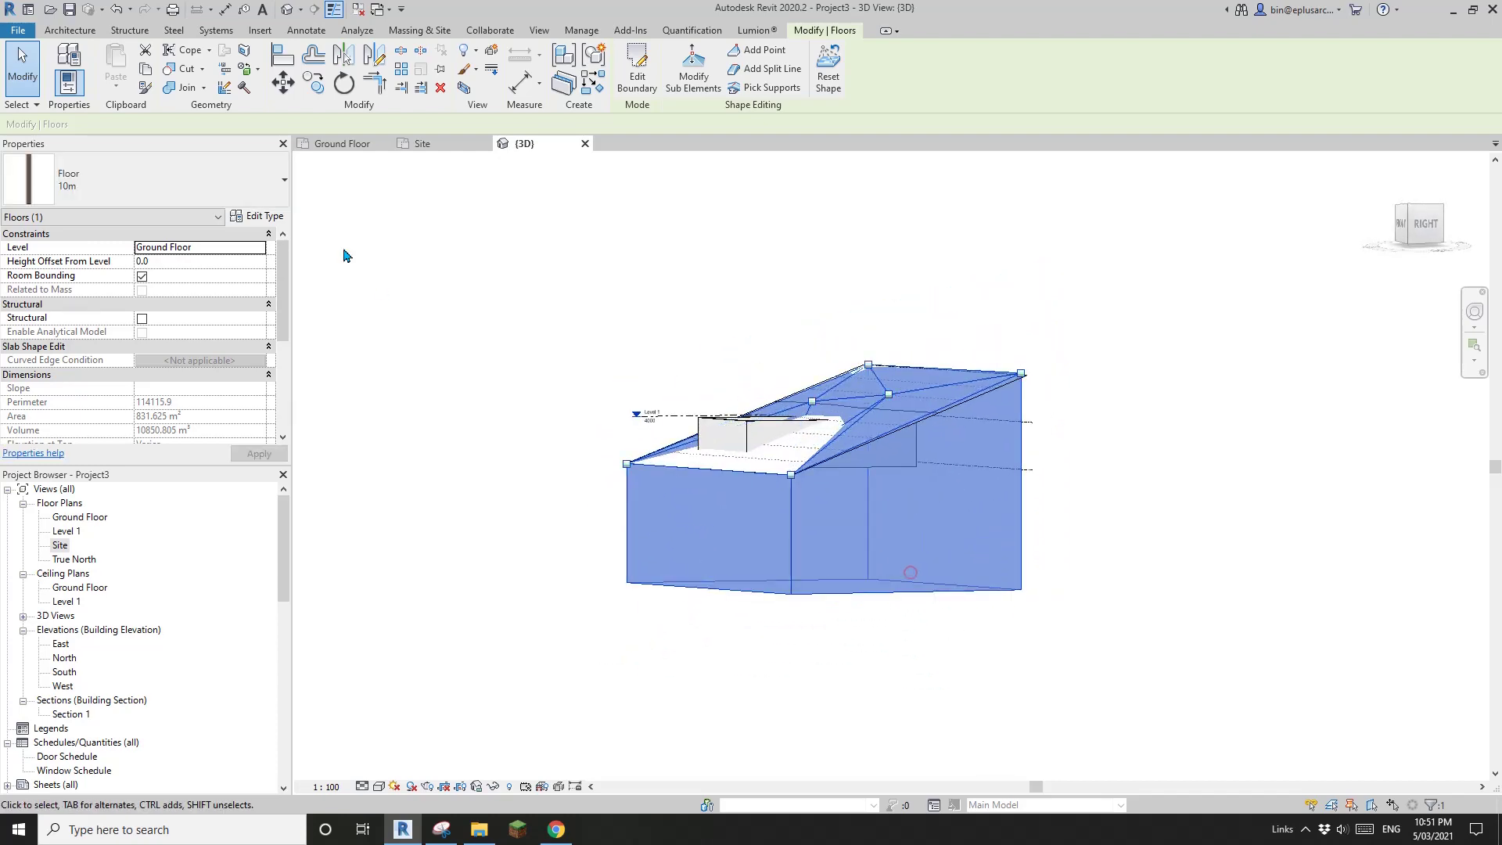
left_click(259, 216)
left_click(646, 337)
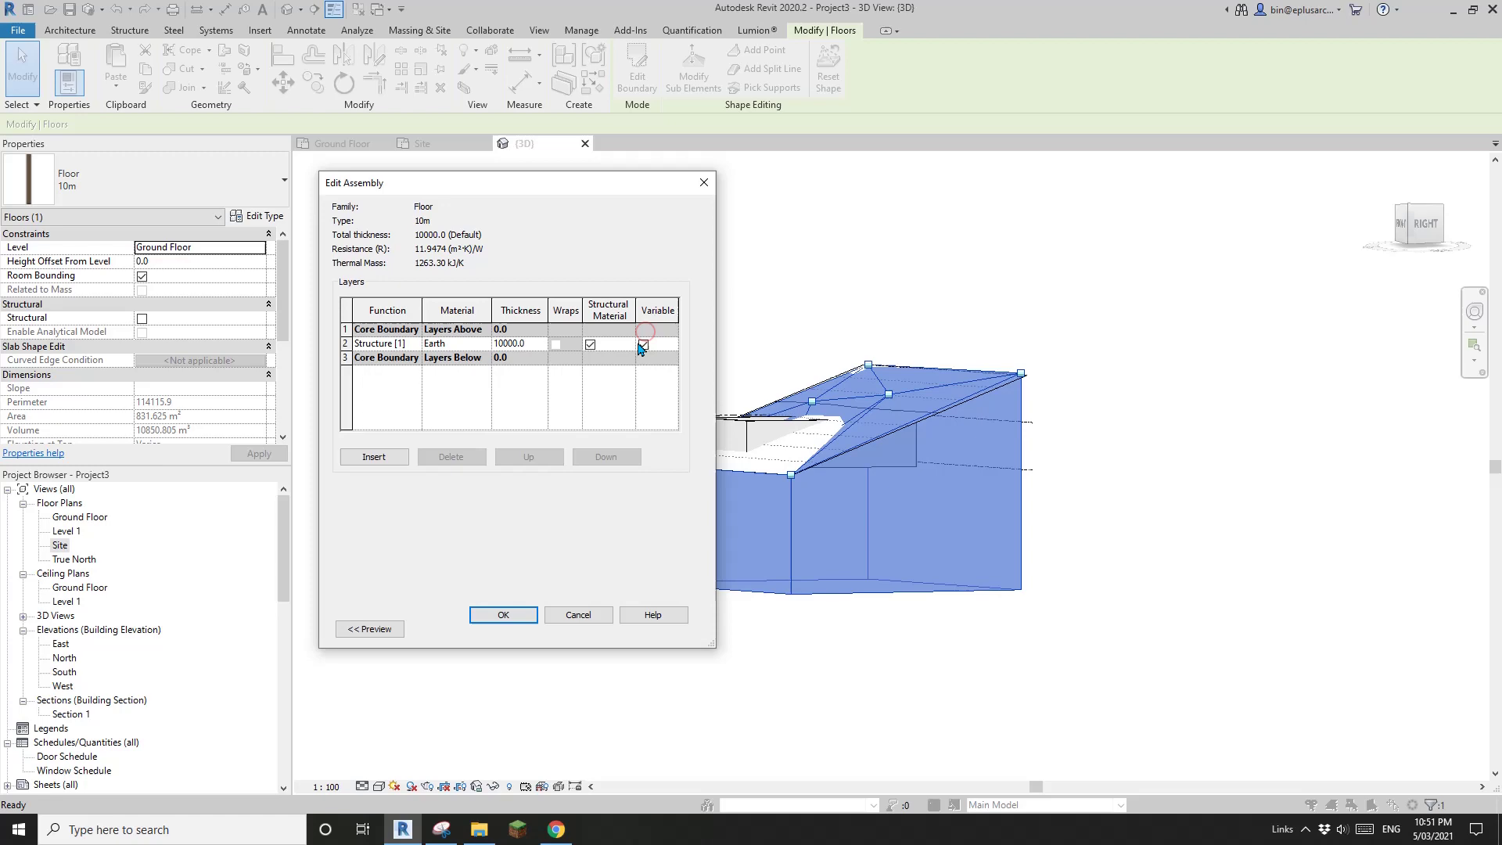
left_click(521, 615)
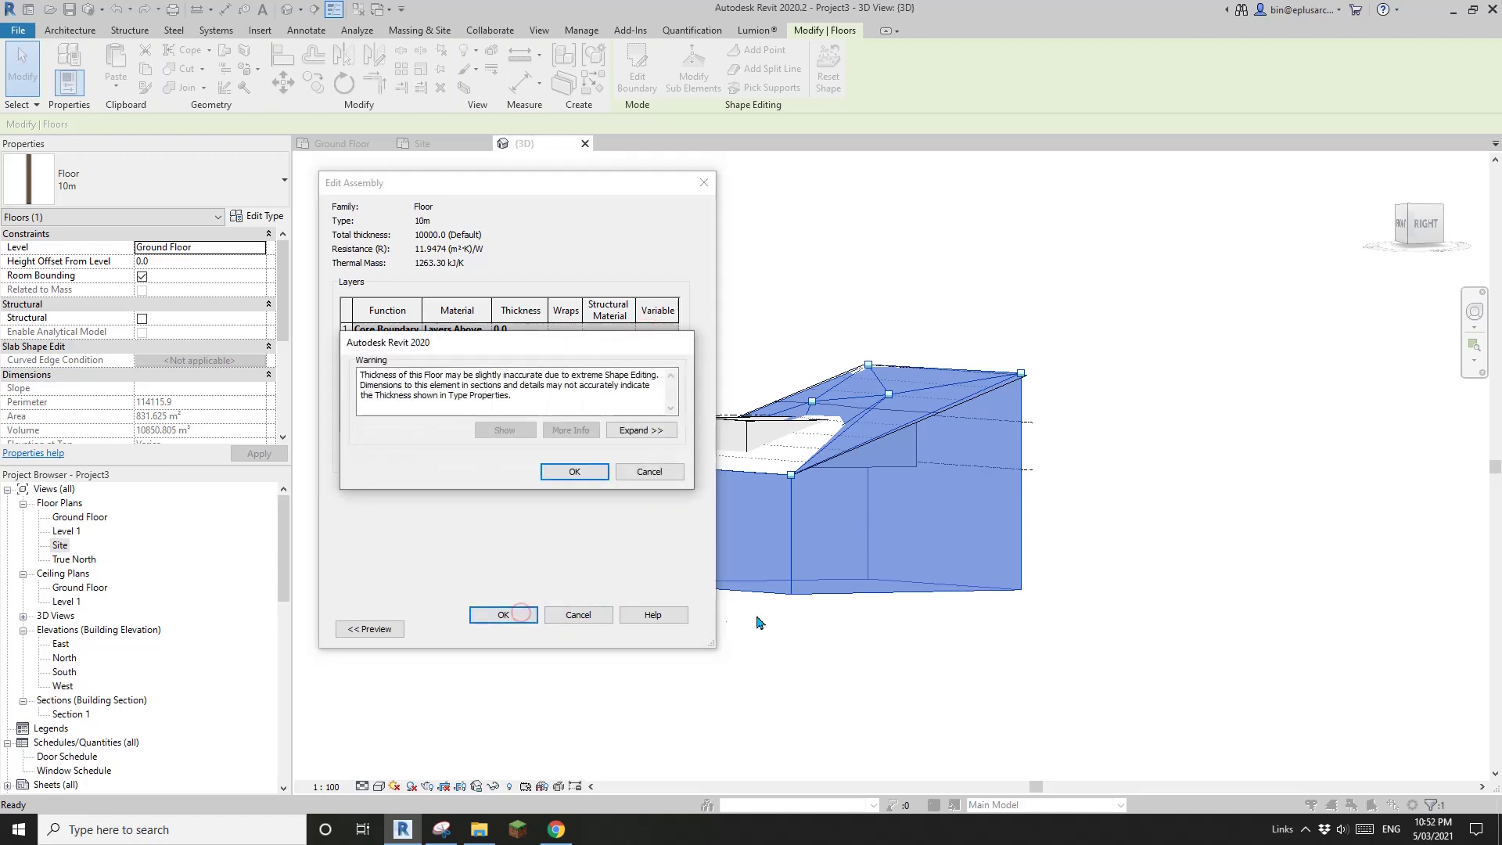
left_click(575, 472)
left_click(503, 625)
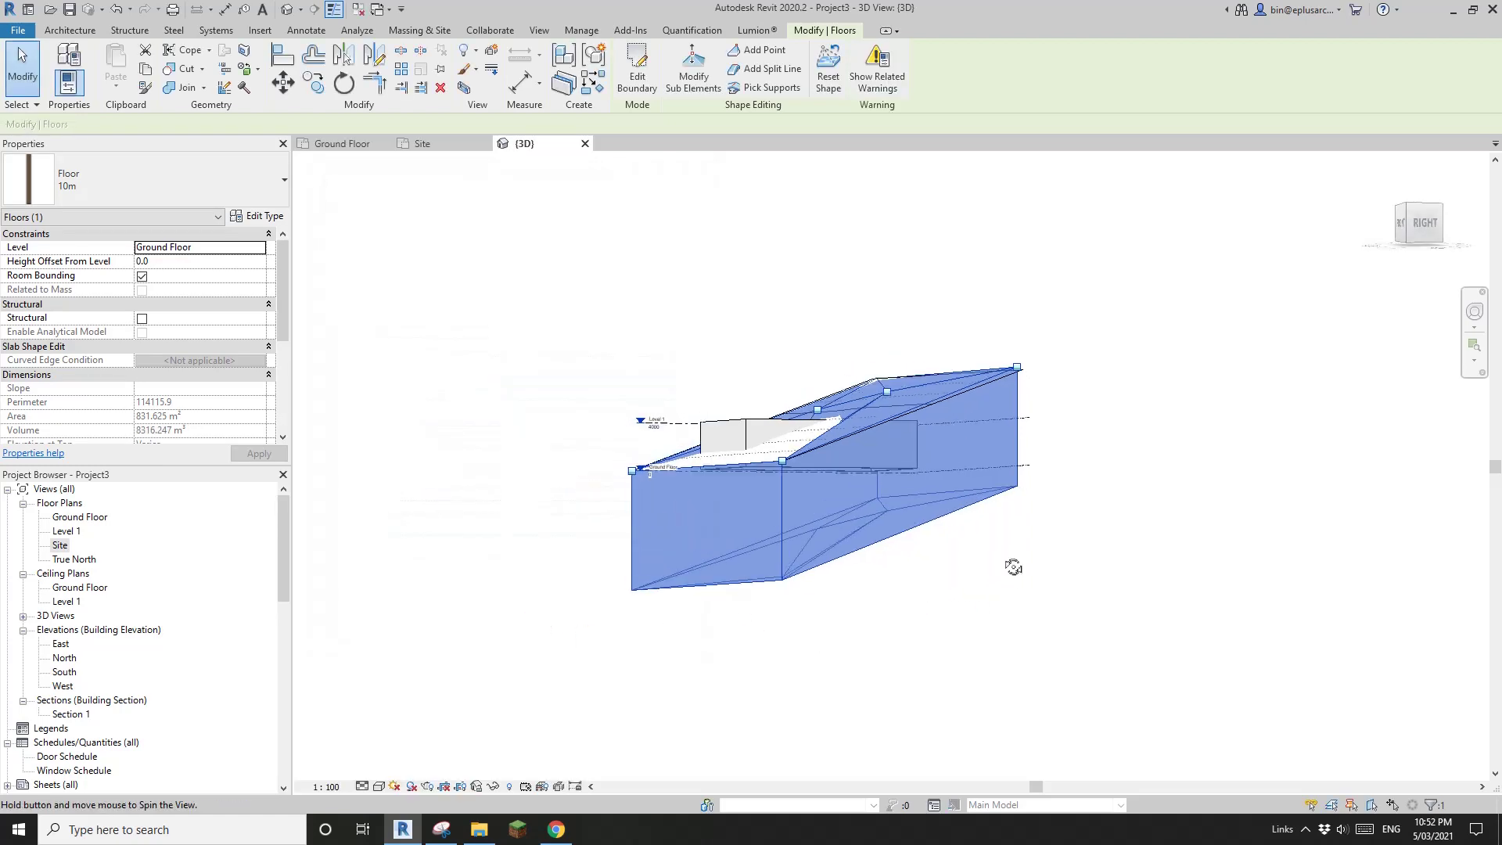
Step: View the floor's underside from below and undo the change to the Earth layer's Variable setting
middle_click_drag(1013, 567, 1112, 596, "shift")
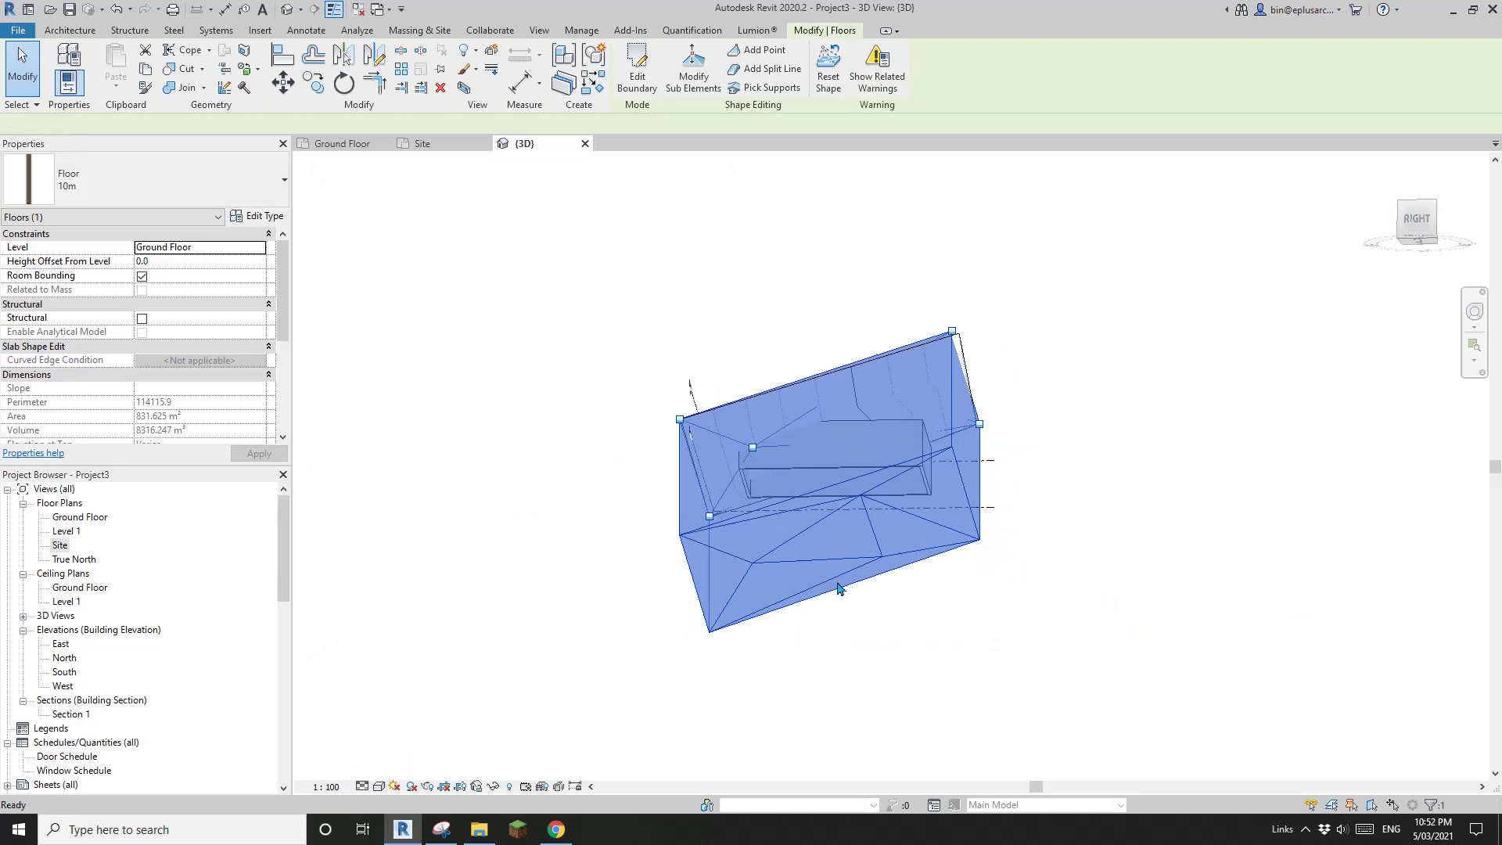
key("Escape")
middle_click_drag(837, 590, 1001, 682, "shift")
scroll(921, 539, "up", 2)
middle_click_drag(921, 540, 900, 582, "shift")
scroll(823, 526, "up", 1)
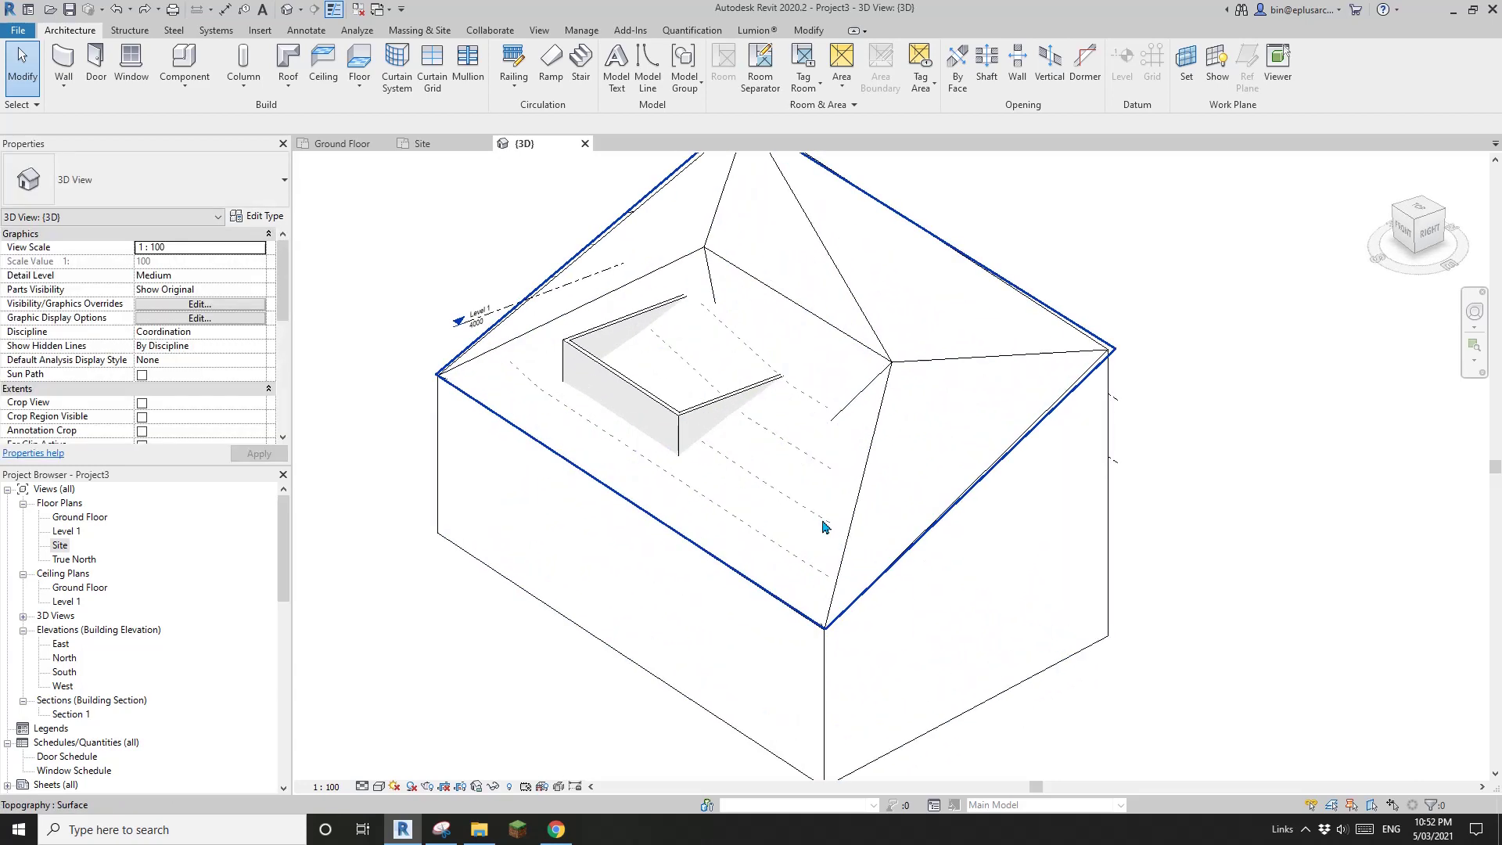
Step: Hide the toposurface in the 3D view so that only the shaped floor and the walls are shown
left_click(756, 478)
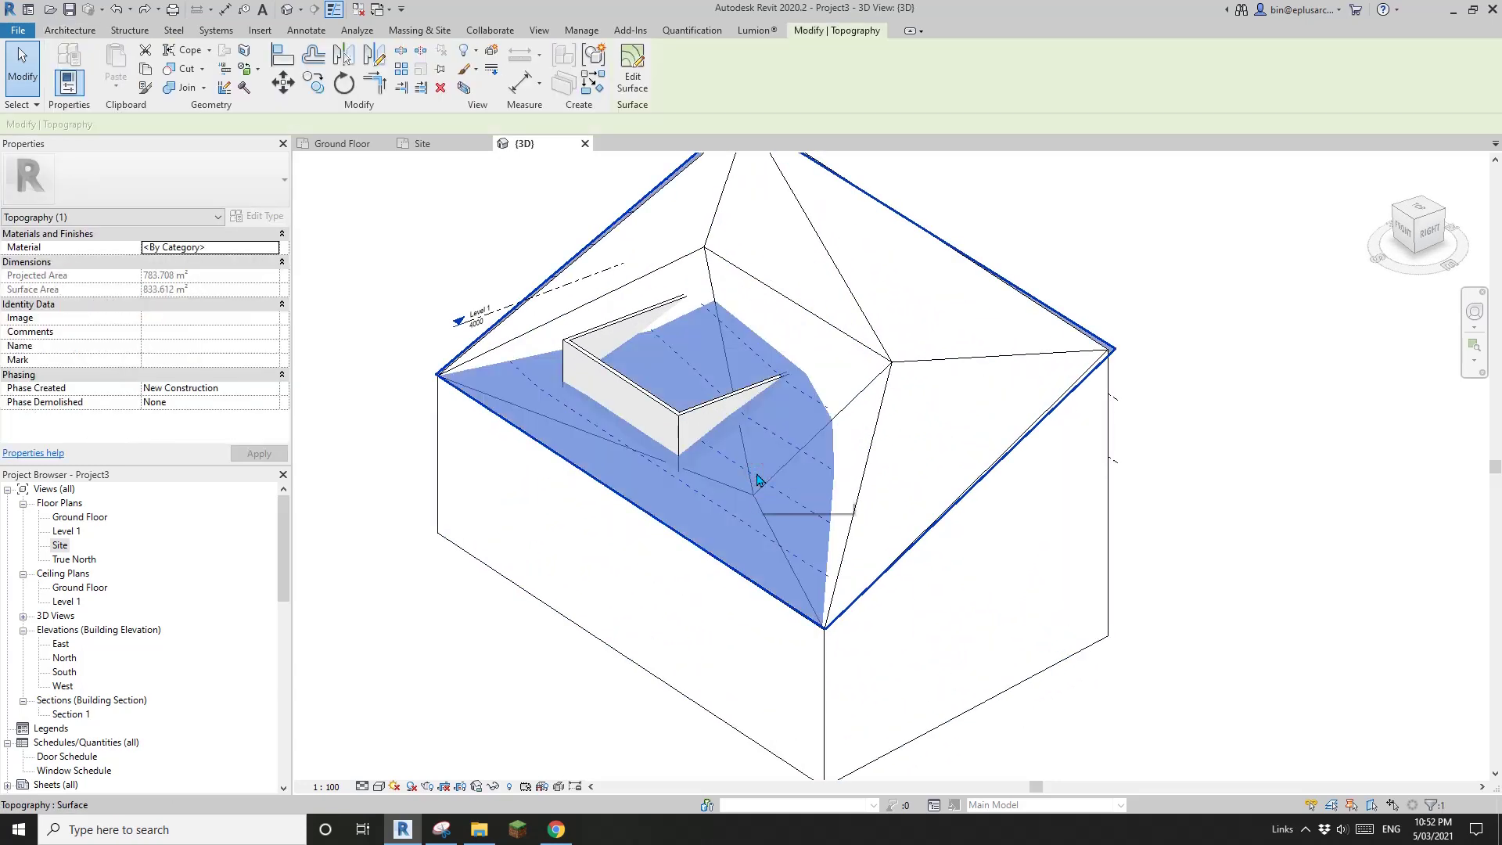
left_click(1016, 398)
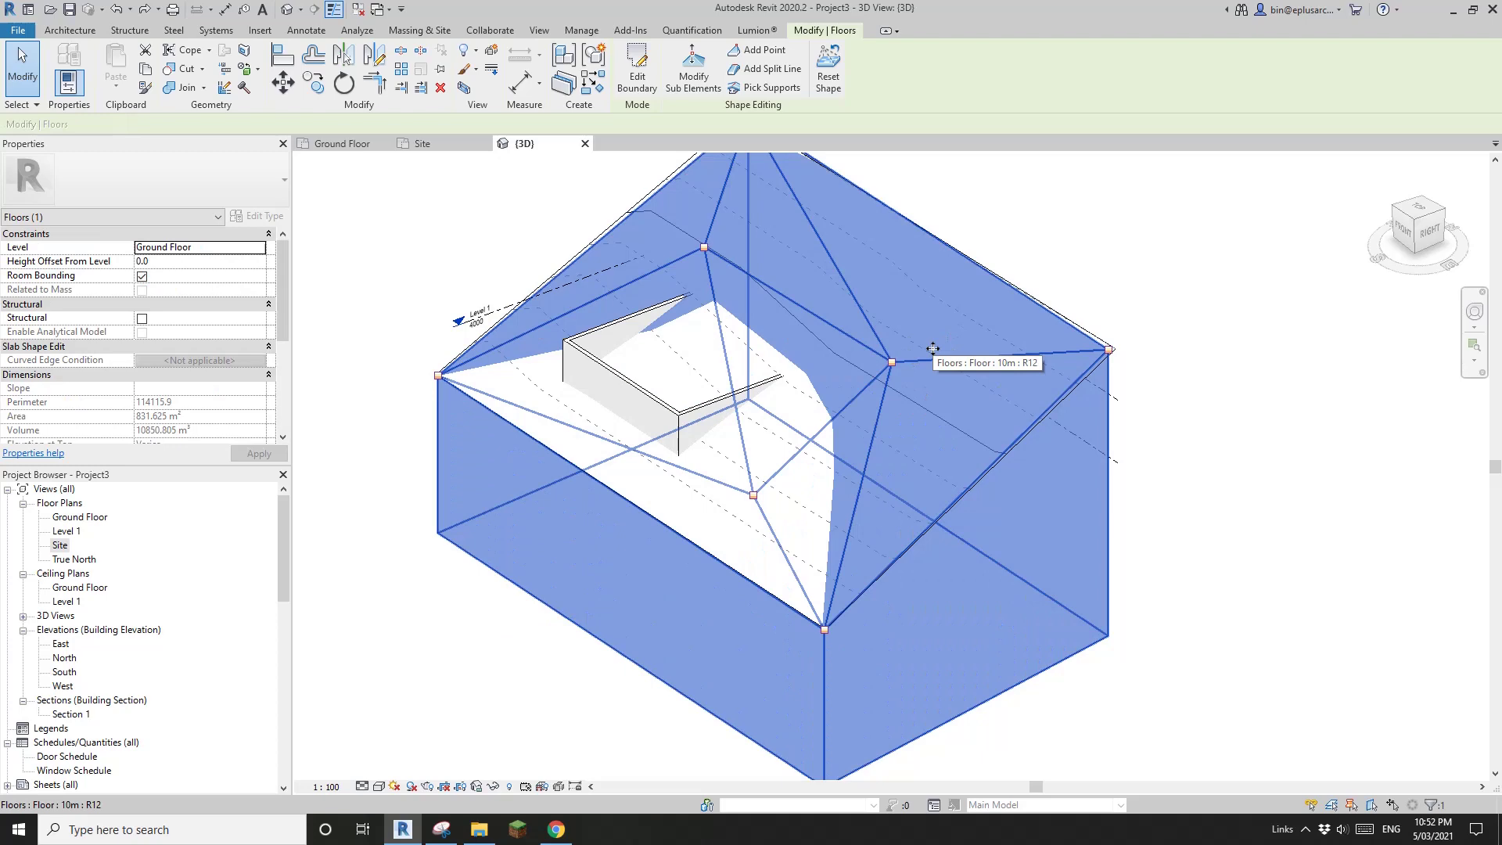
key("Escape")
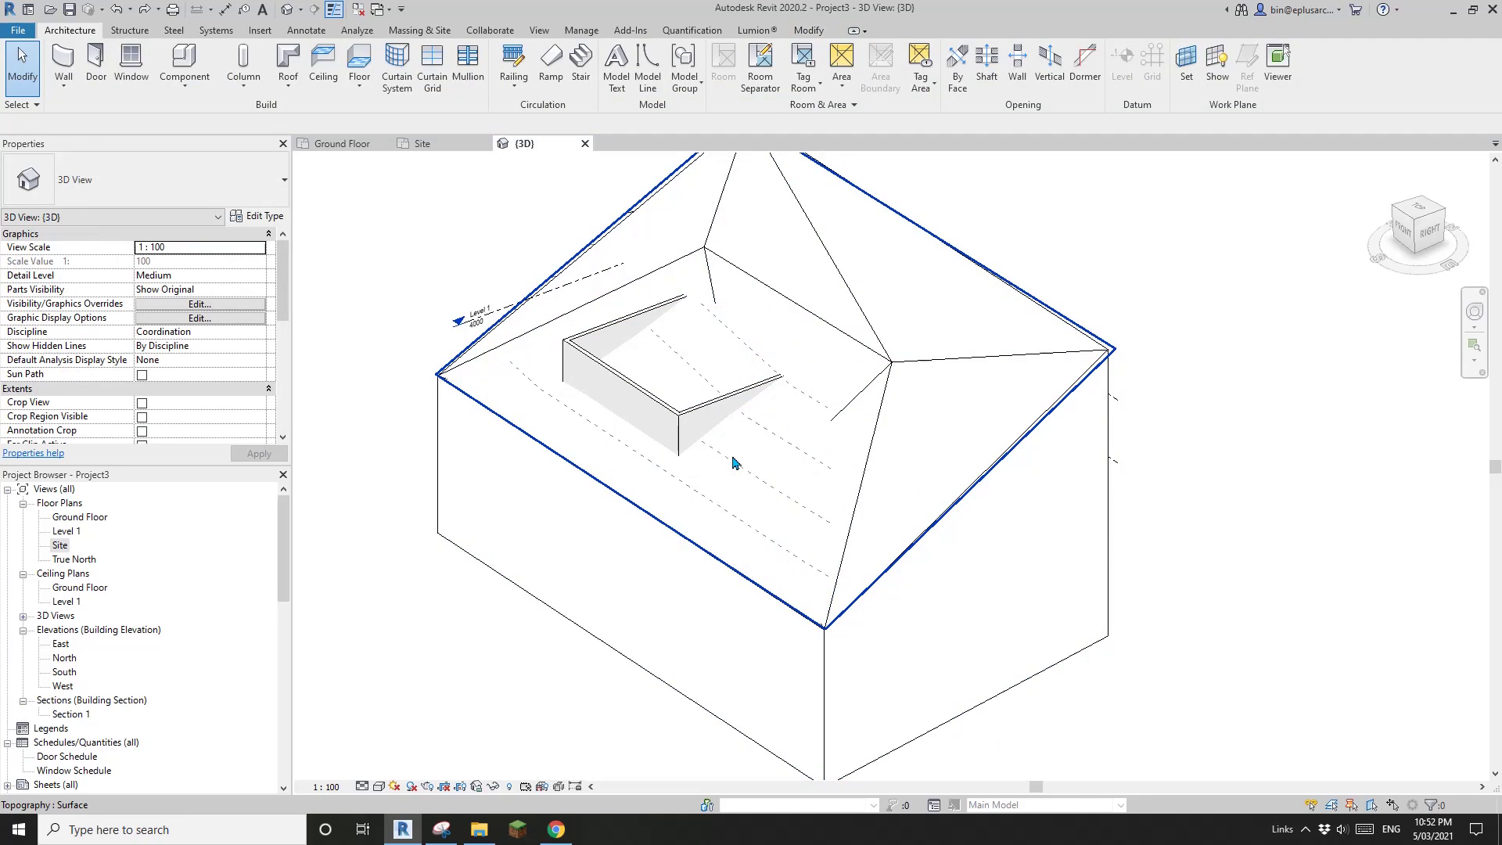
left_click(732, 456)
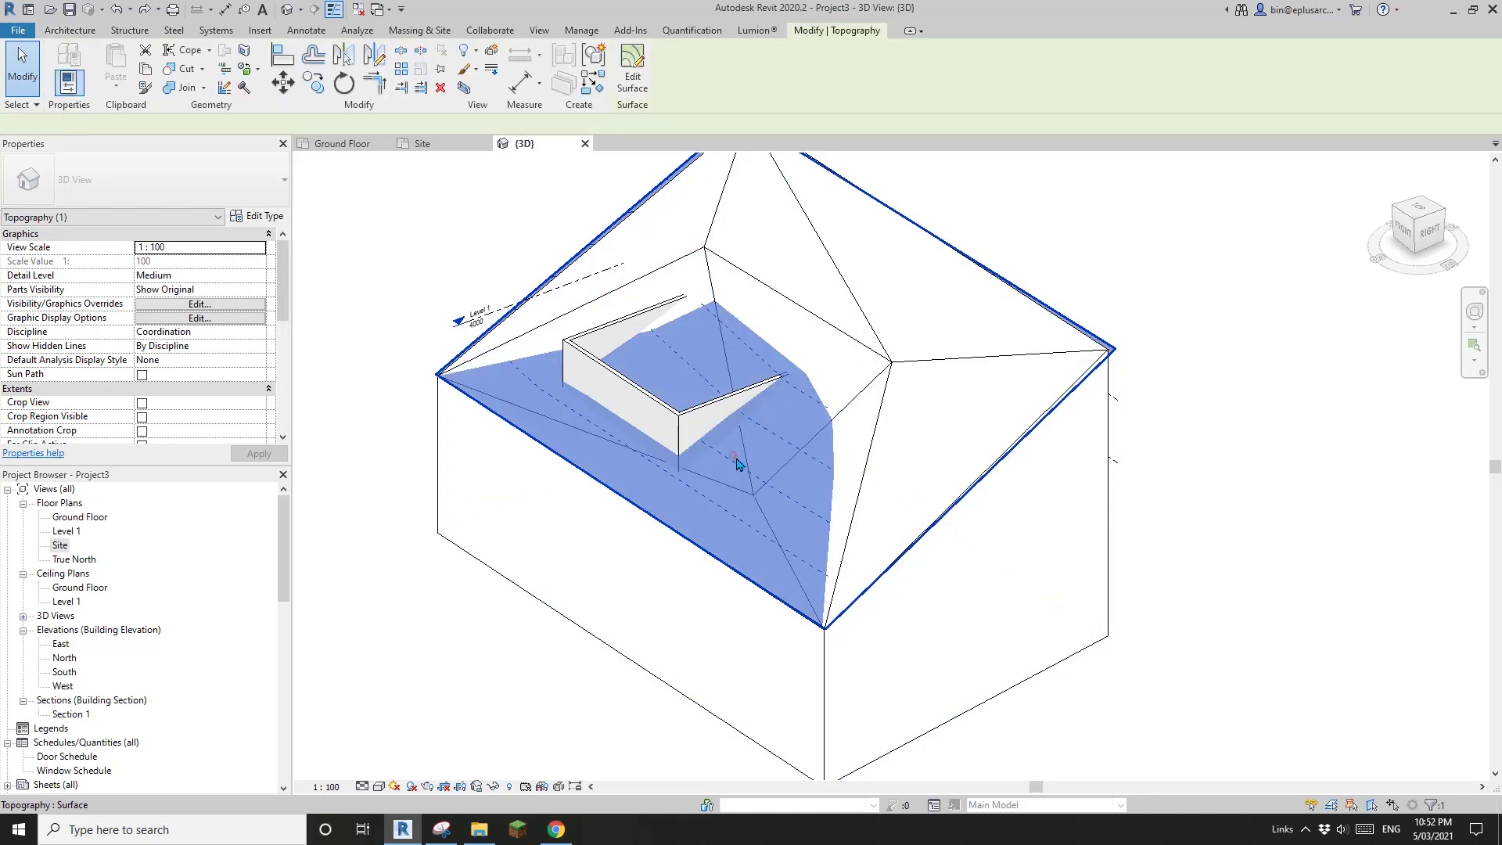
scroll(804, 464, "down", 1)
middle_click_drag(804, 464, 685, 436)
key("e")
key("e")
scroll(696, 426, "up", 2)
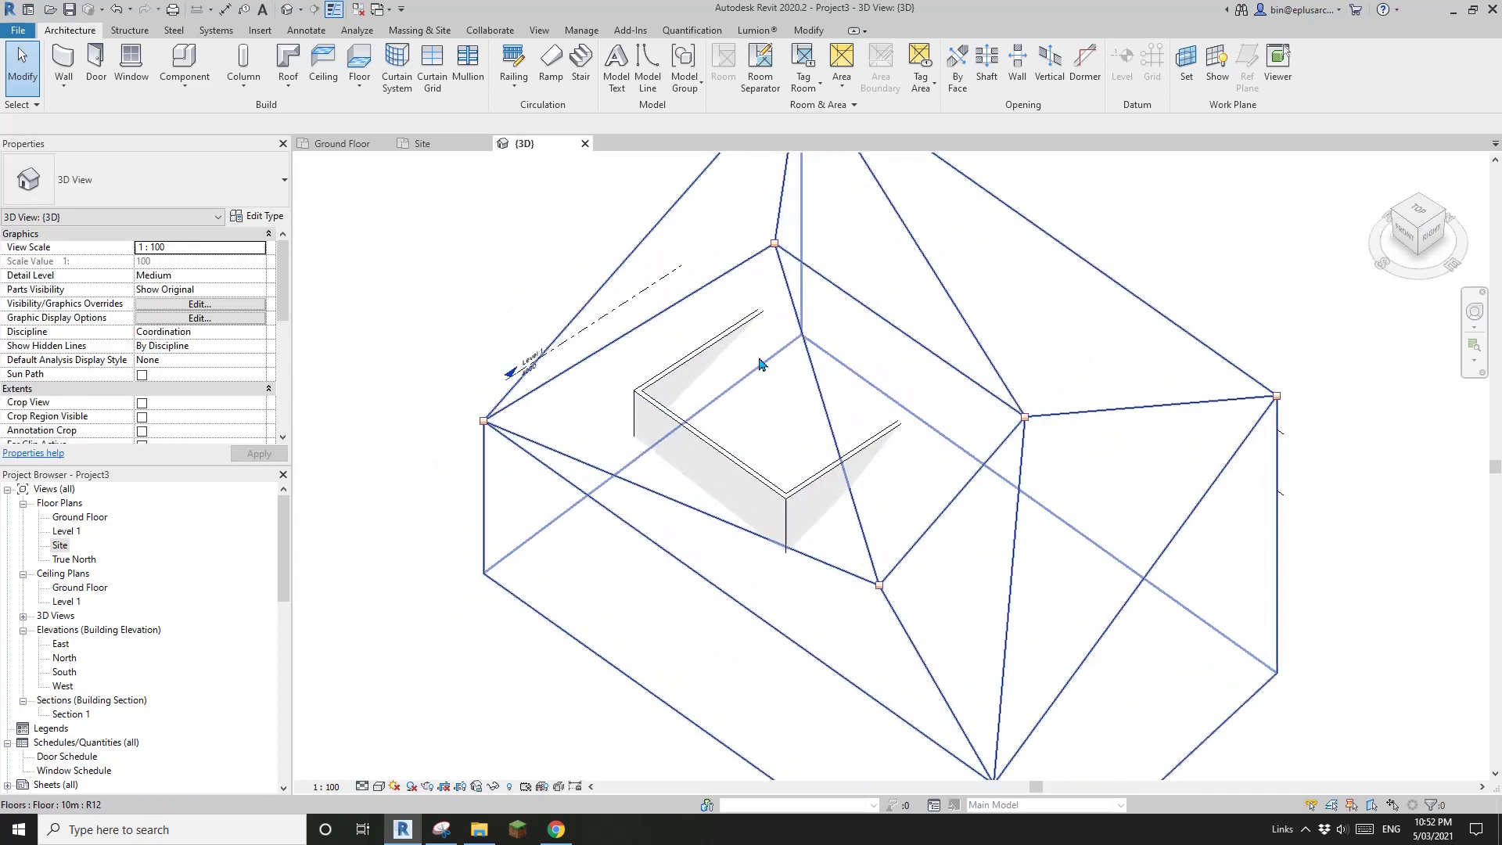
middle_click_drag(805, 468, 769, 442)
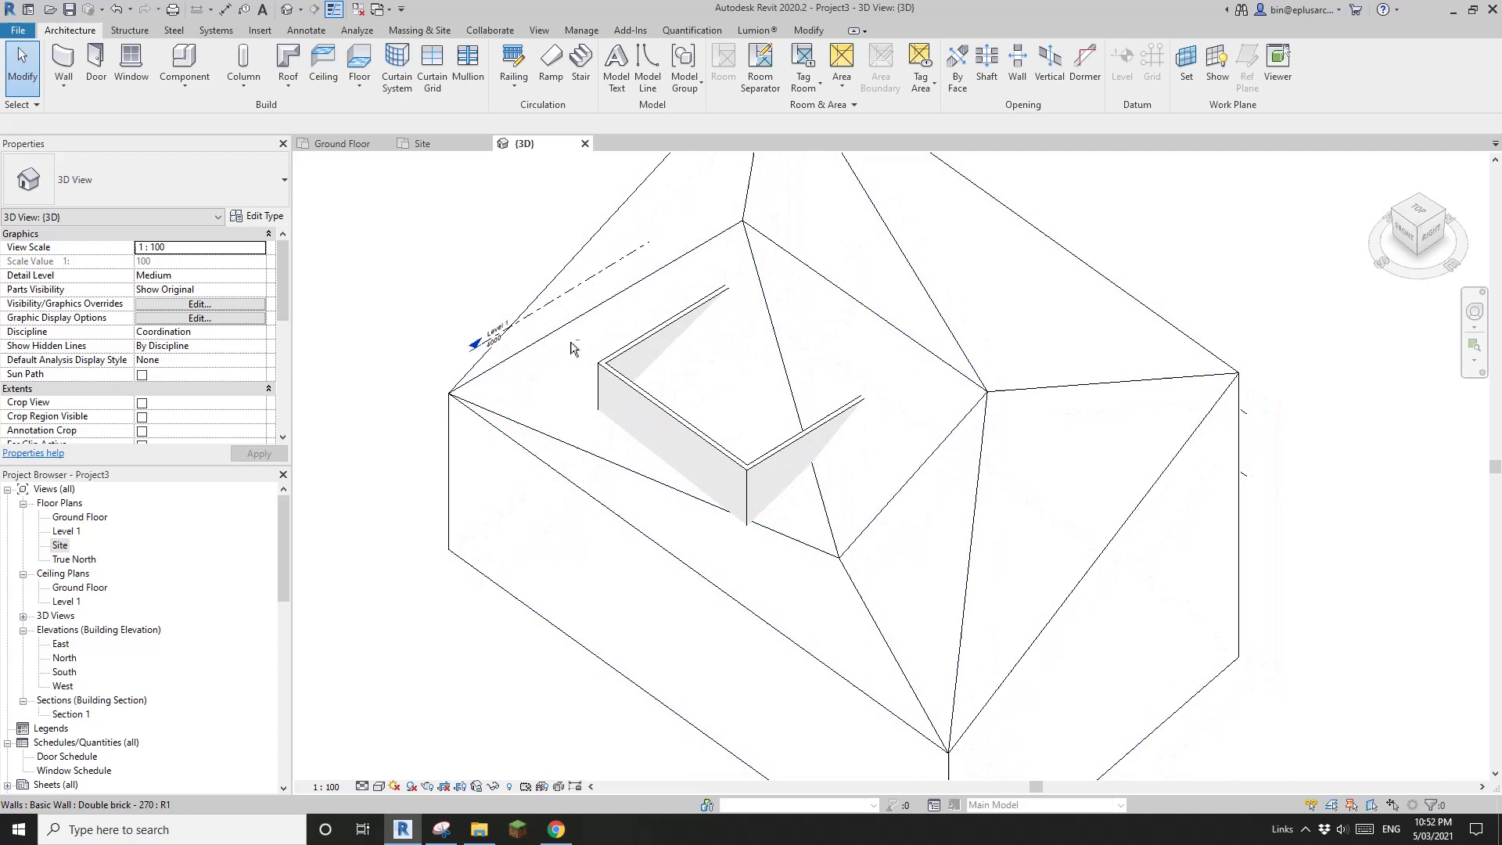
scroll(908, 378, "down", 3)
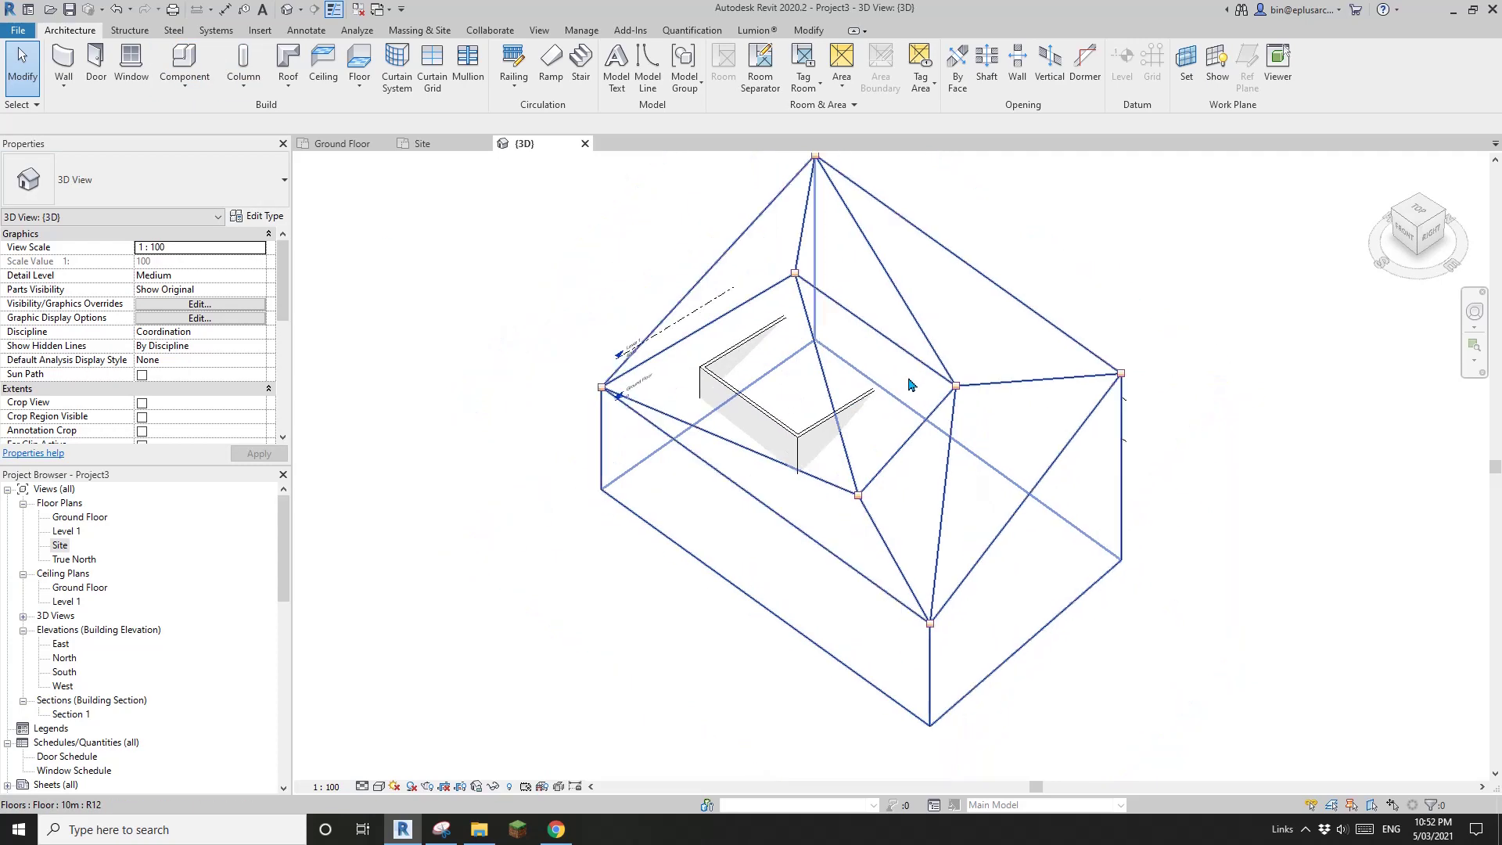
middle_click_drag(829, 386, 785, 416)
scroll(808, 418, "up", 1)
middle_click_drag(571, 316, 583, 346)
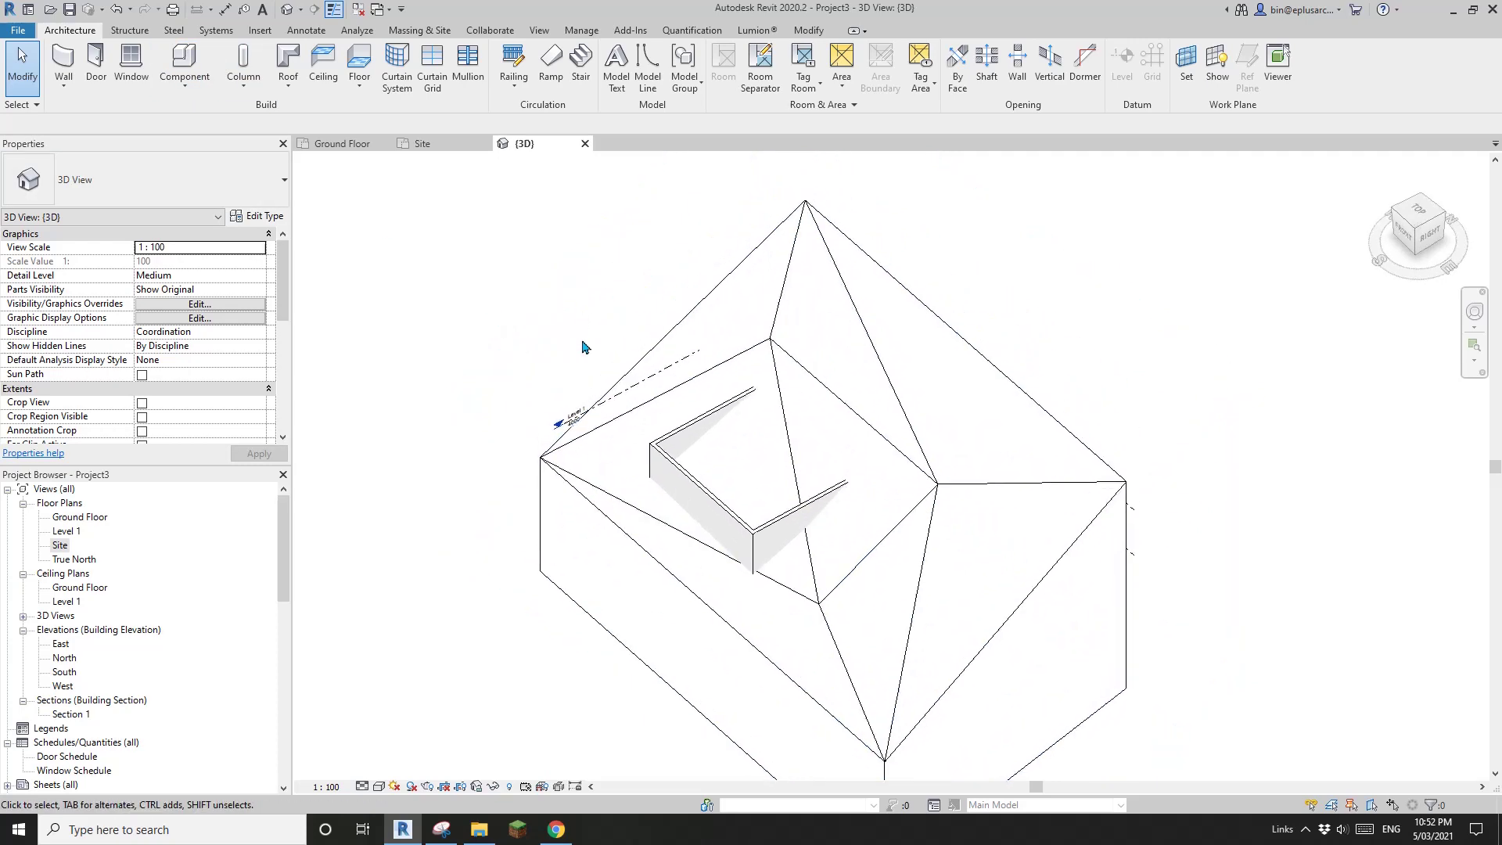
Step: Create a new family from the Metric Generic Model.rft template
left_click(17, 30)
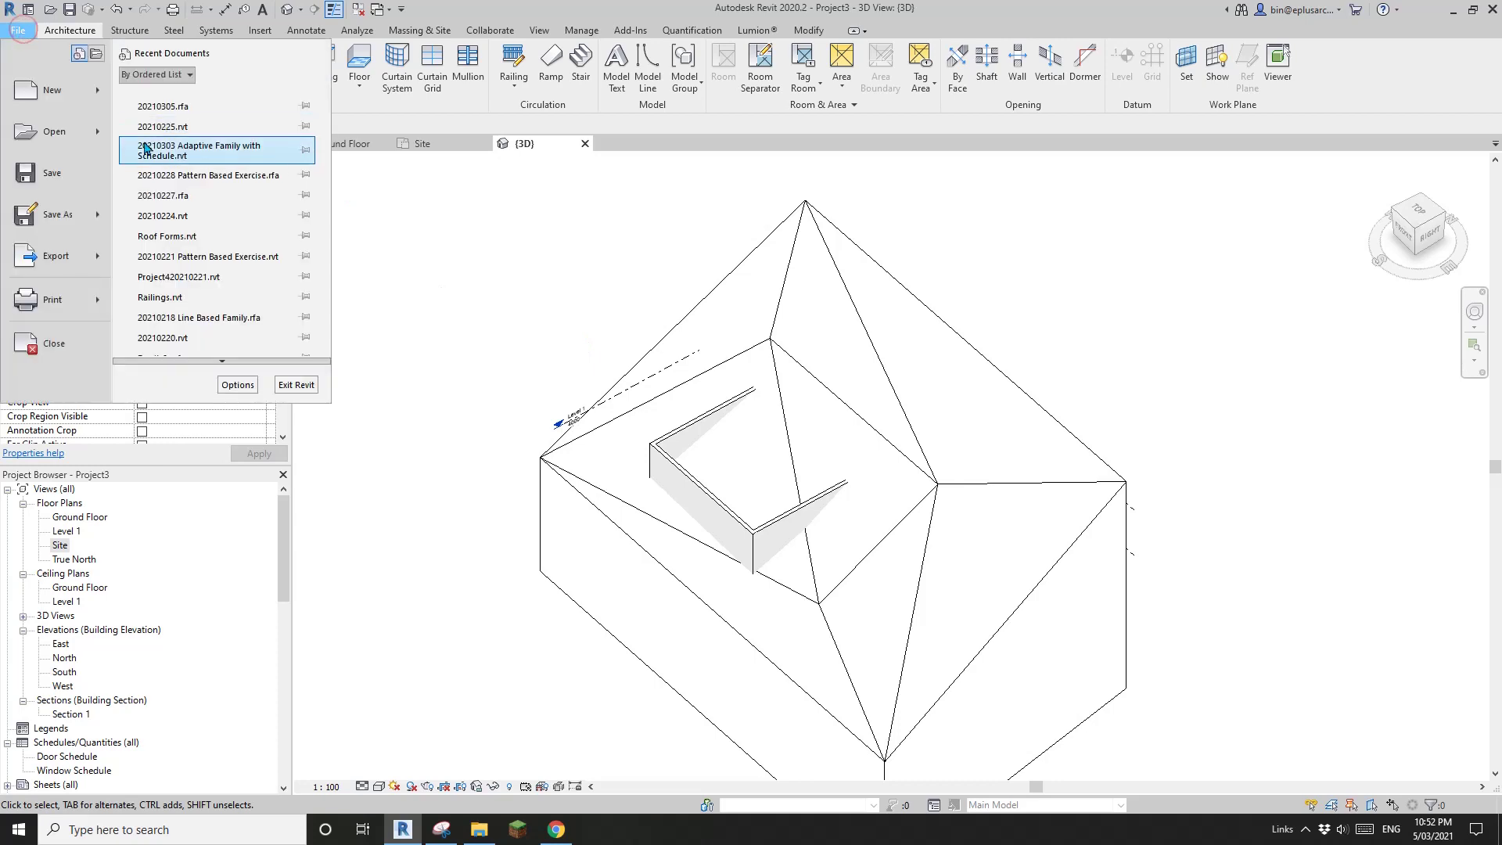
mouse_move(78, 90)
left_click(186, 149)
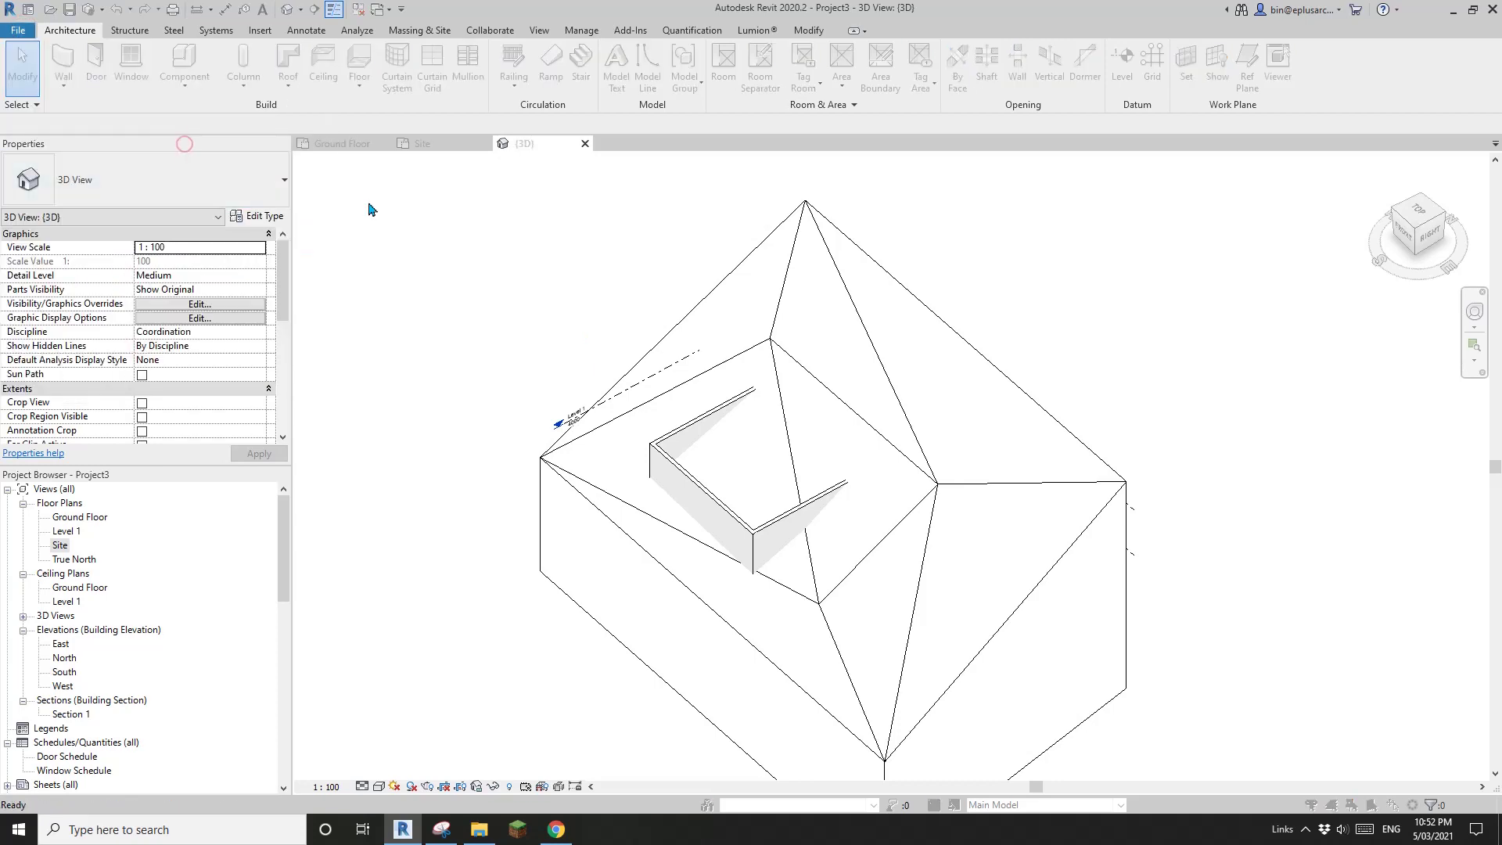
scroll(610, 478, "down", 7)
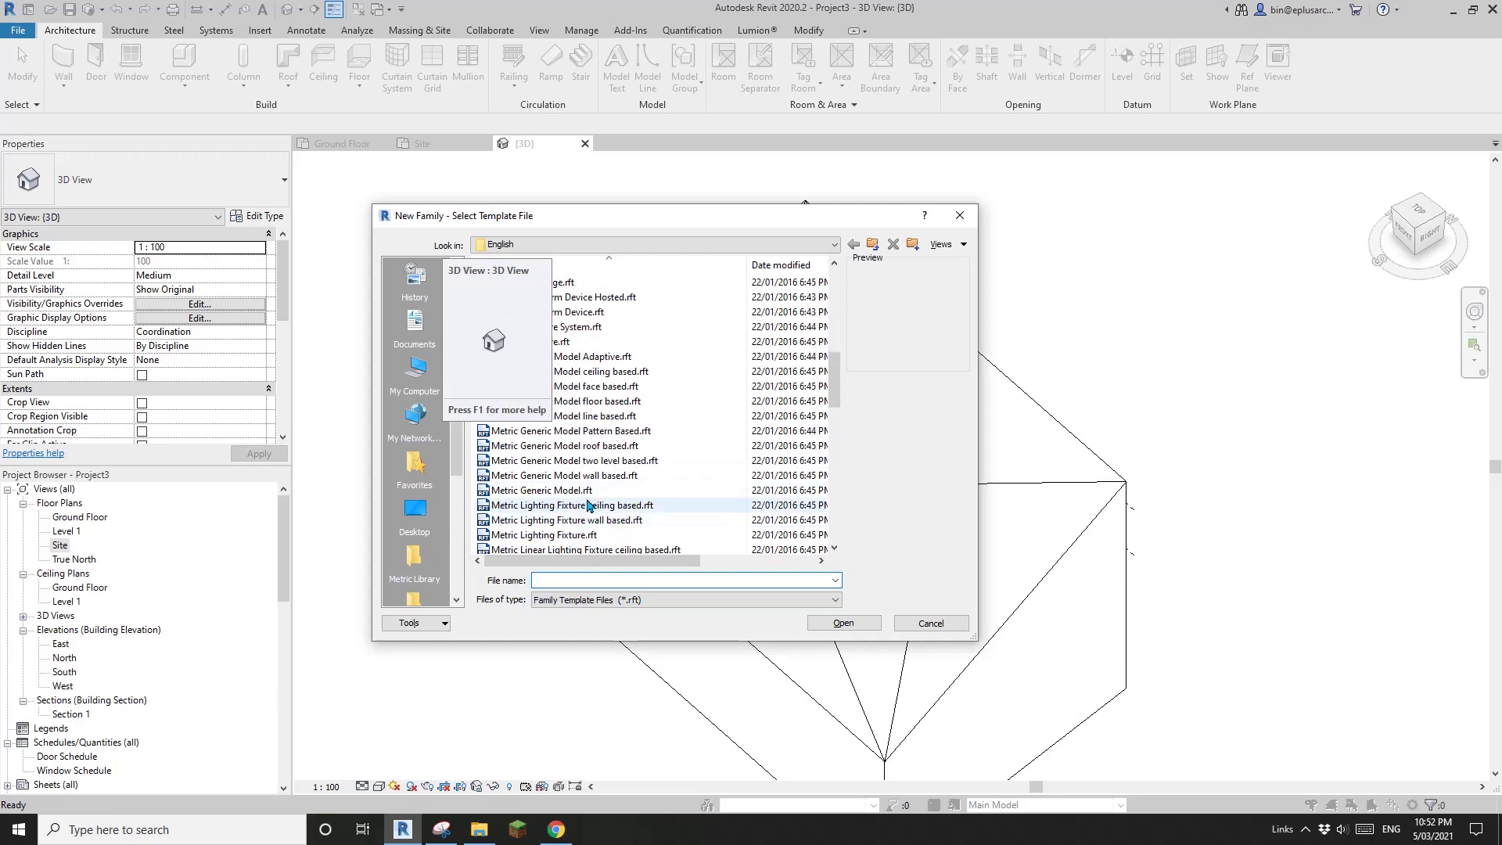
left_click(552, 490)
left_click(848, 622)
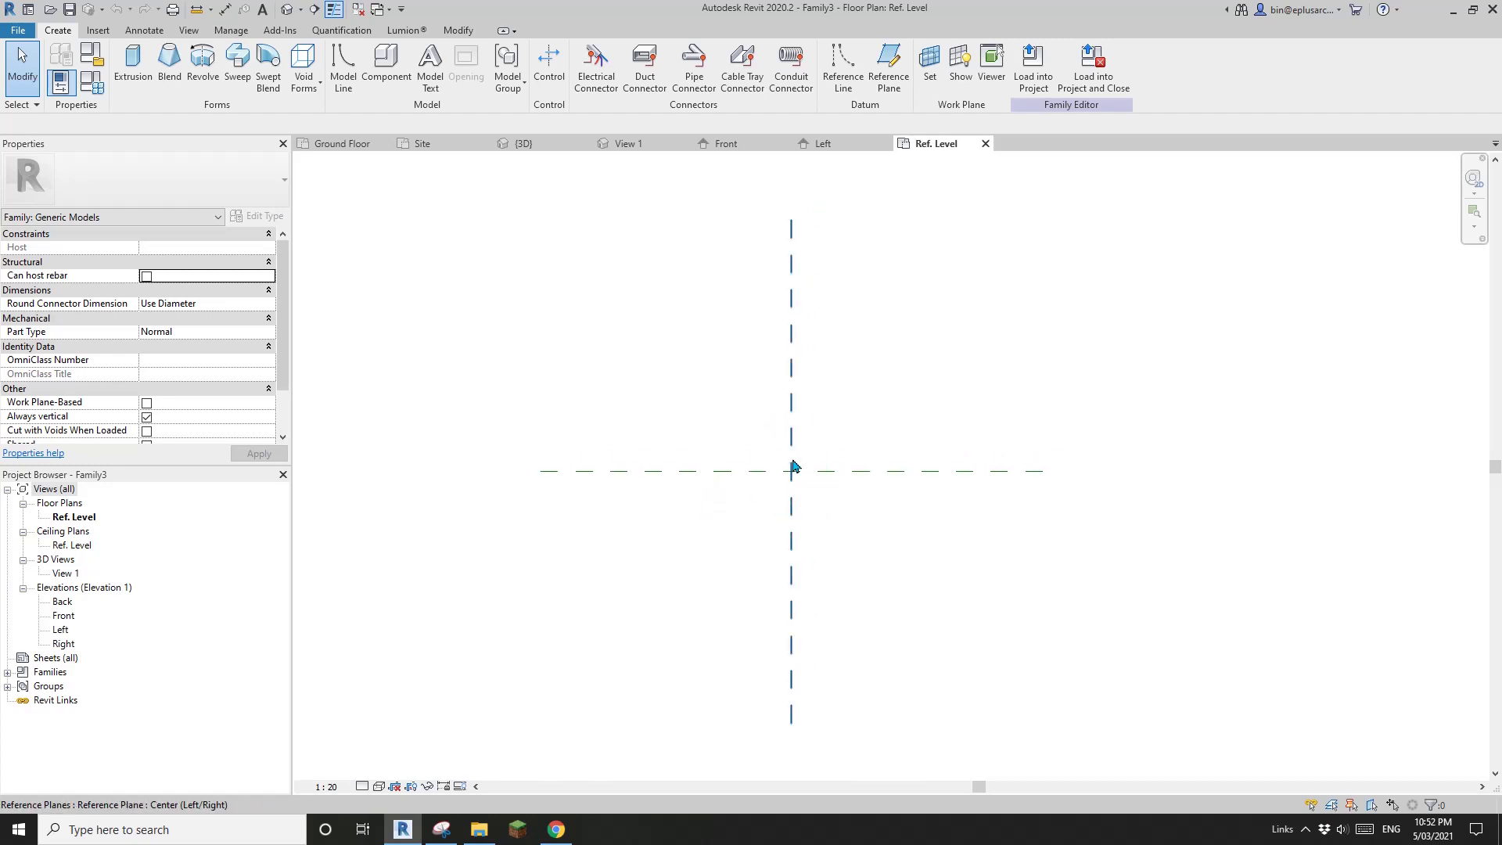
Step: Draw two parallel vertical reference lines about 1320 mm long, one on each side of the Center (Left/Right) reference plane
middle_click_drag(777, 441, 655, 420)
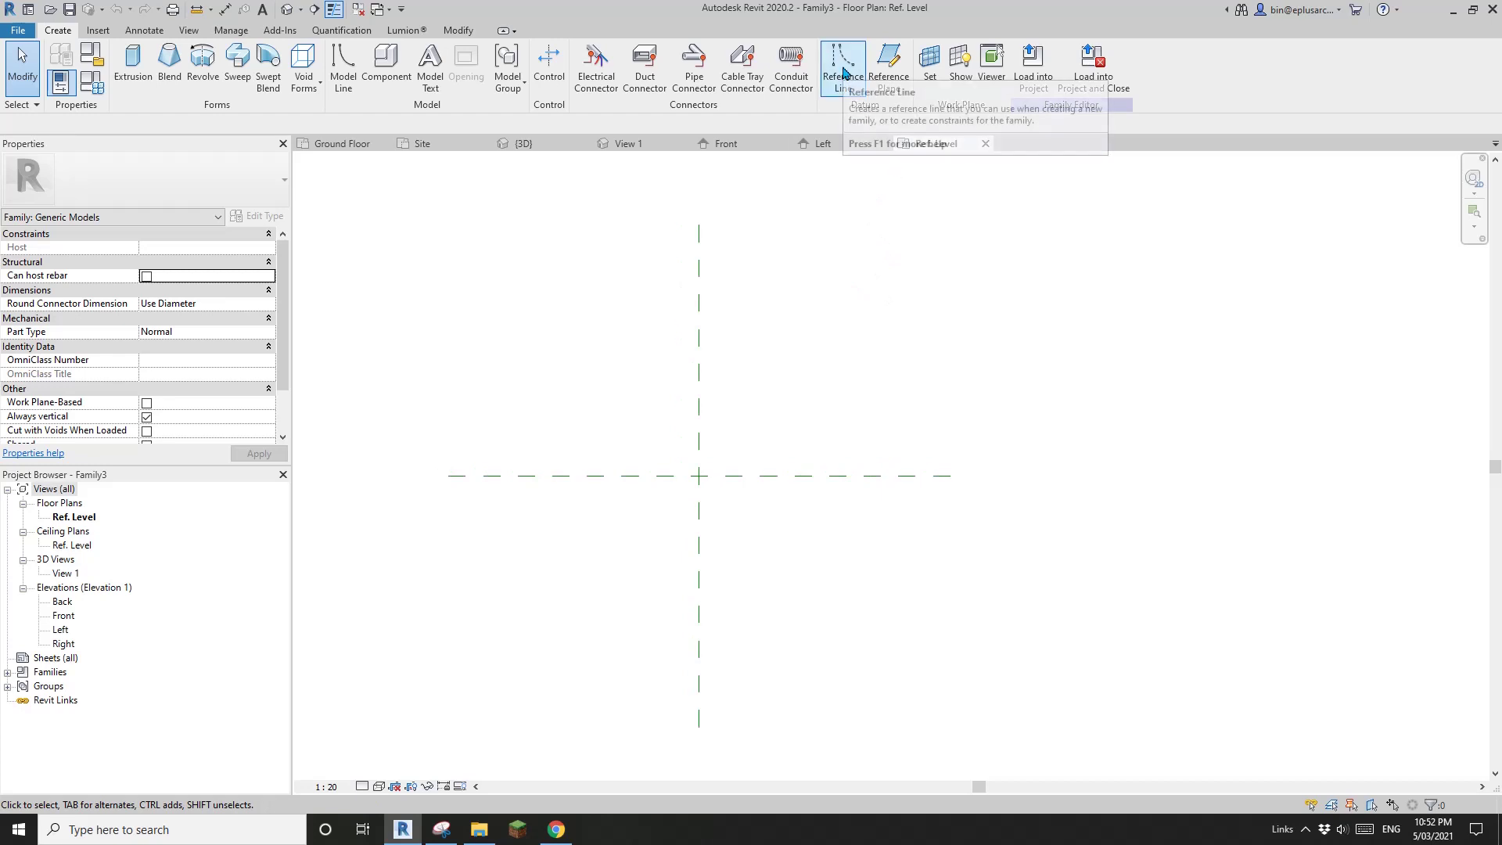
left_click(844, 78)
left_click(616, 404)
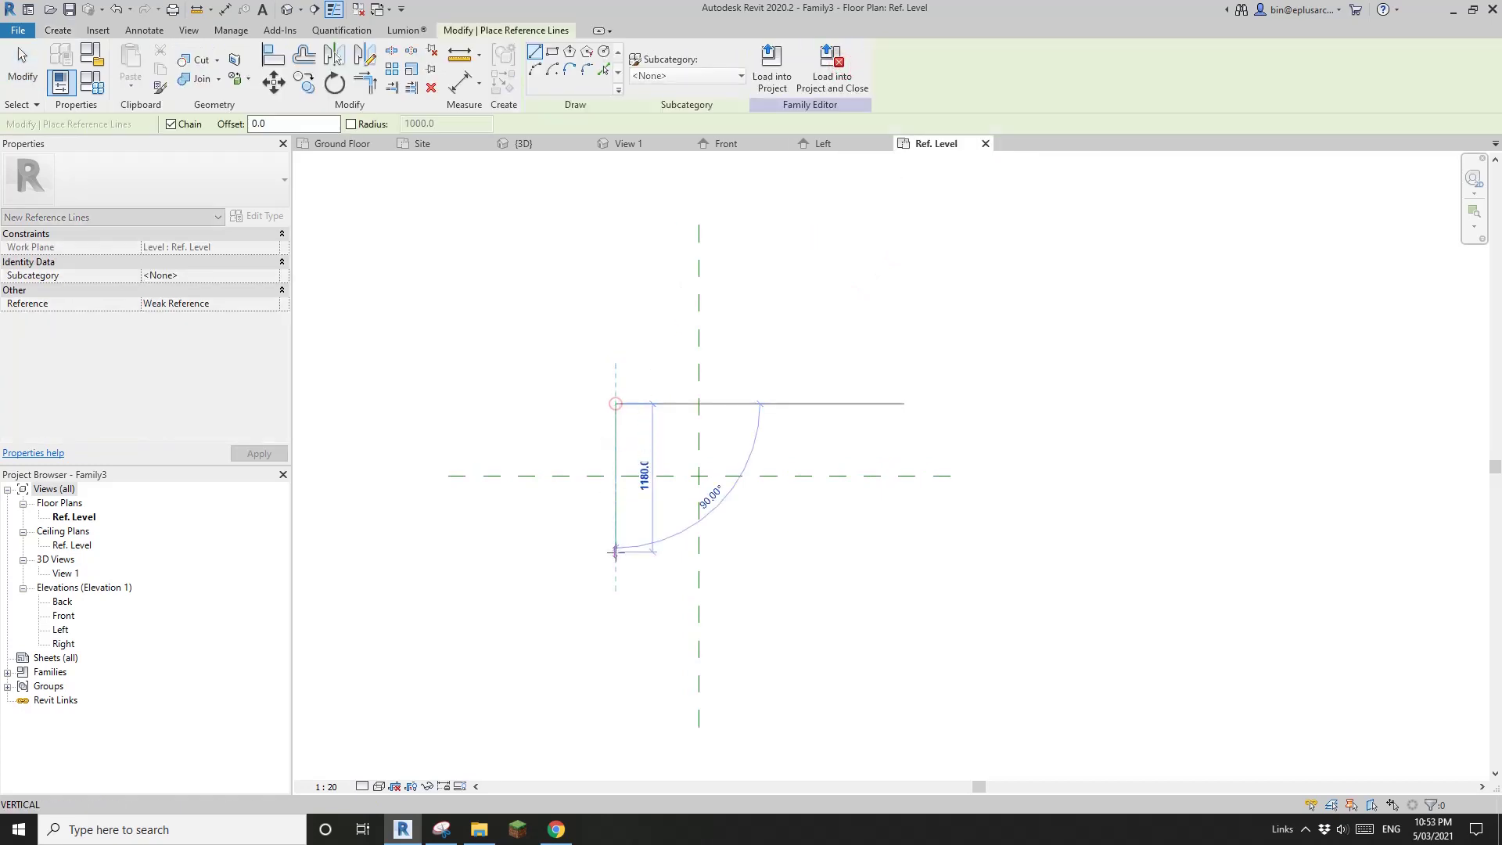
left_click(616, 568)
key("Escape")
left_click(769, 403)
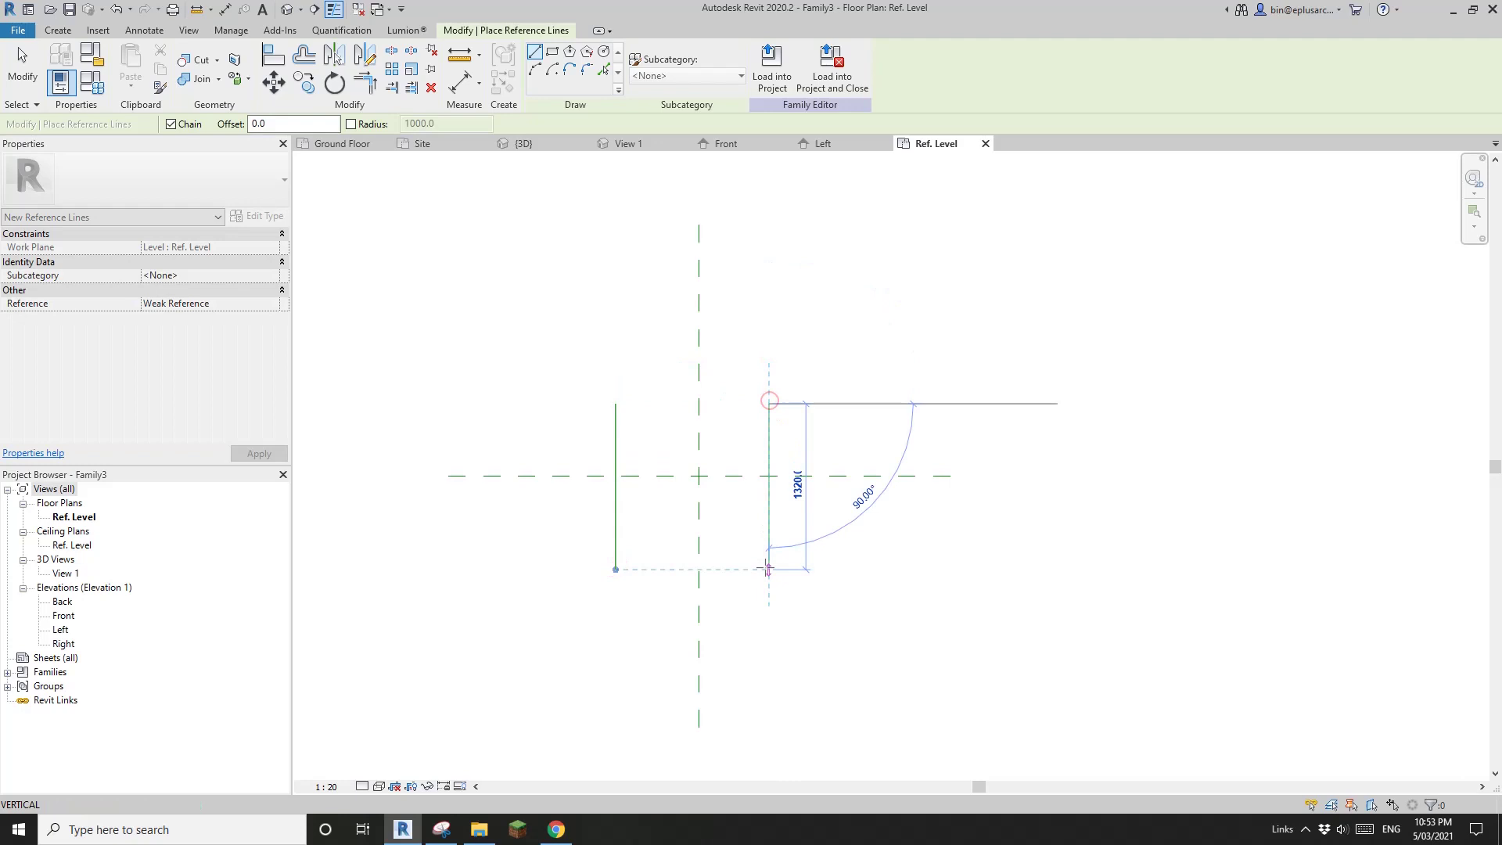
left_click(767, 569)
key("Escape")
Step: Draw two short horizontal reference lines between the upper and lower ends of the vertical ones, then finish the command
left_click(752, 402)
left_click(646, 405)
key("Escape")
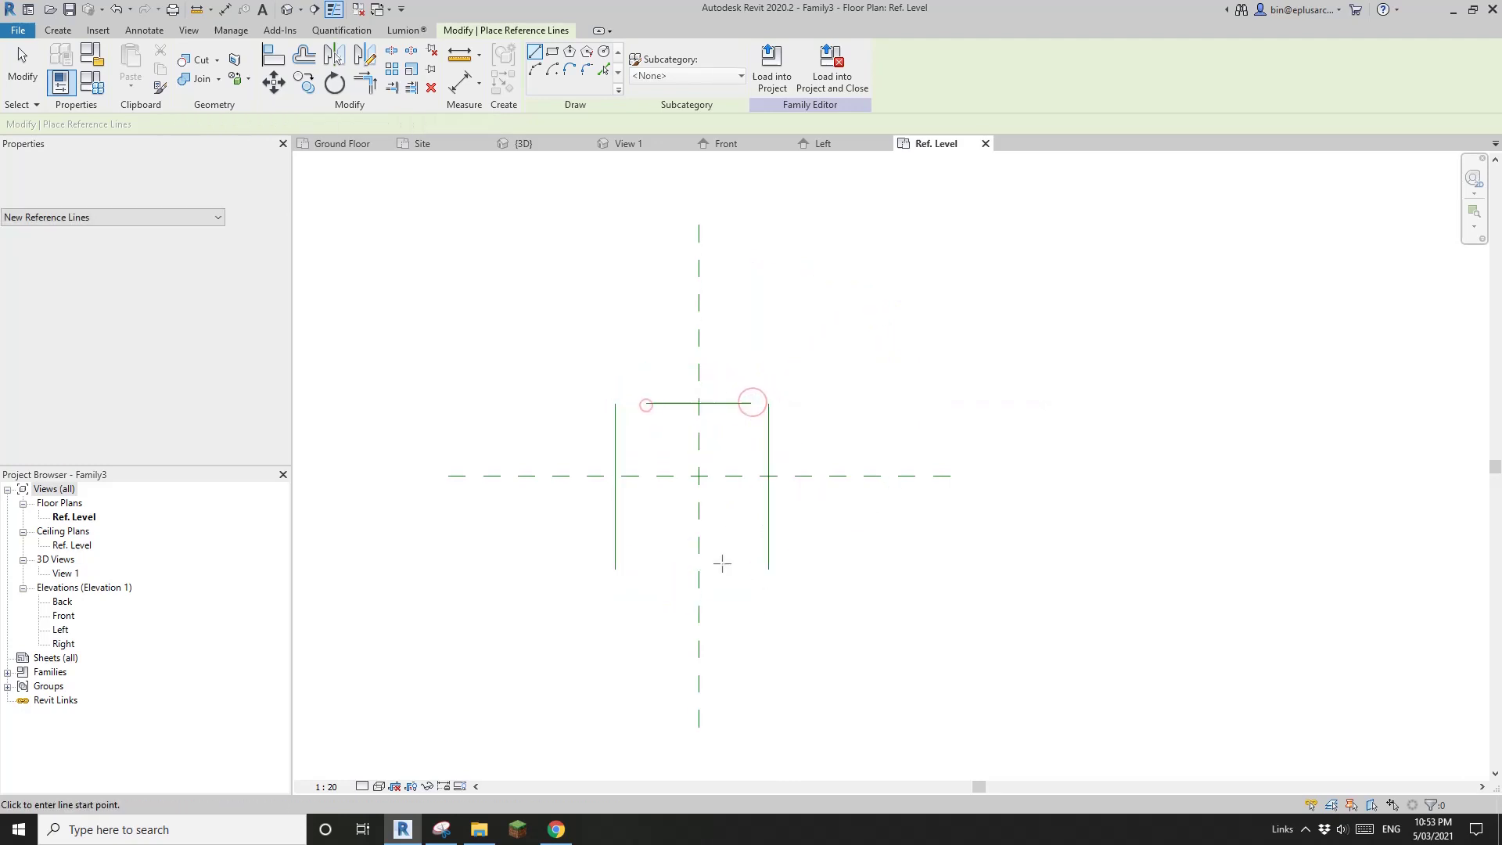
left_click(656, 572)
left_click(742, 572)
key("Escape")
key("Escape")
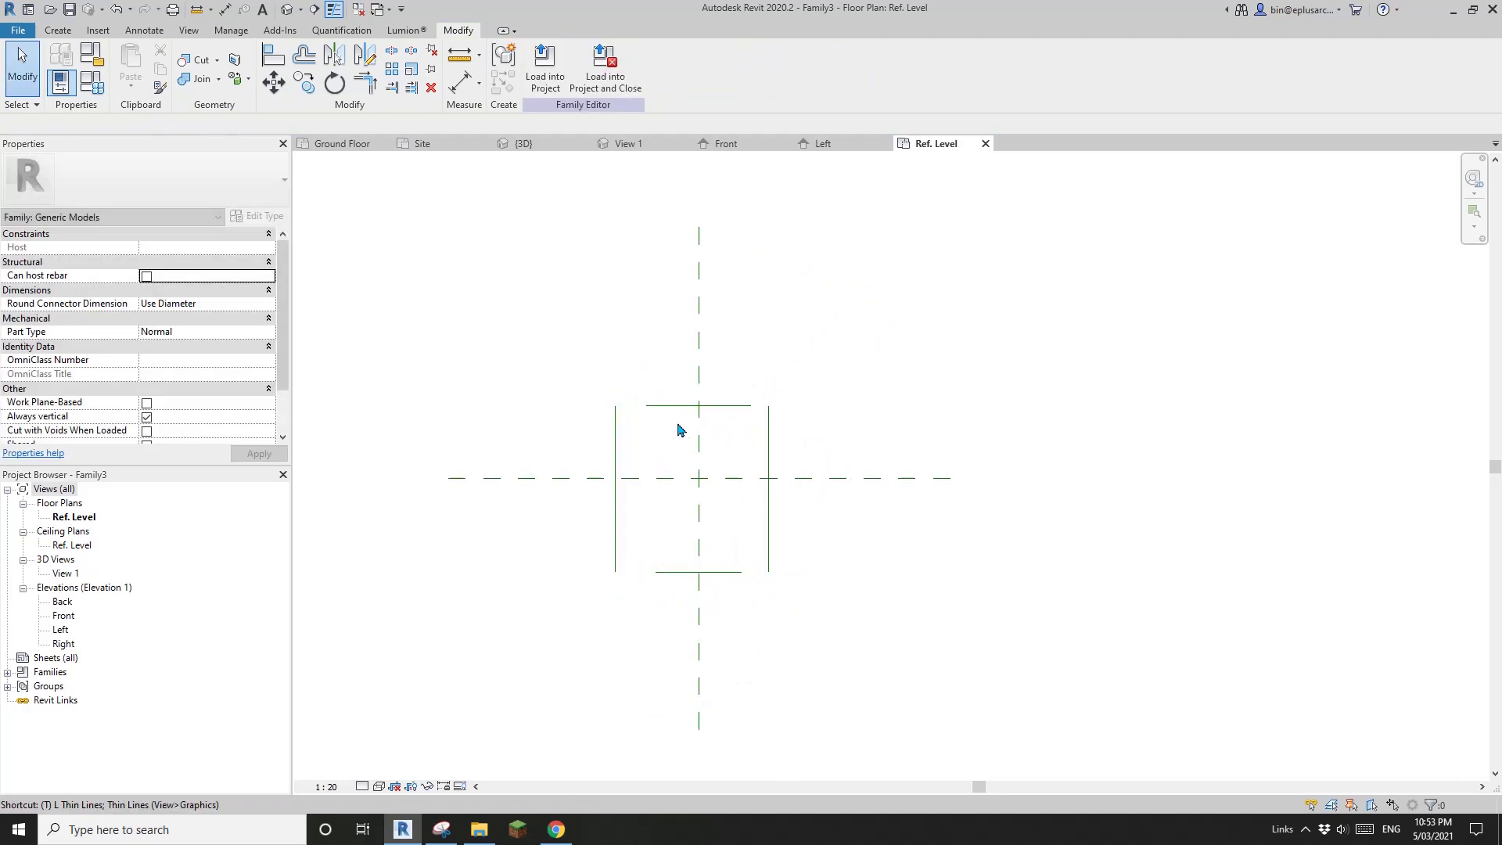
Step: Trim and extend the four reference lines to meet at their corners, forming a closed rectangle
key("o")
key("f")
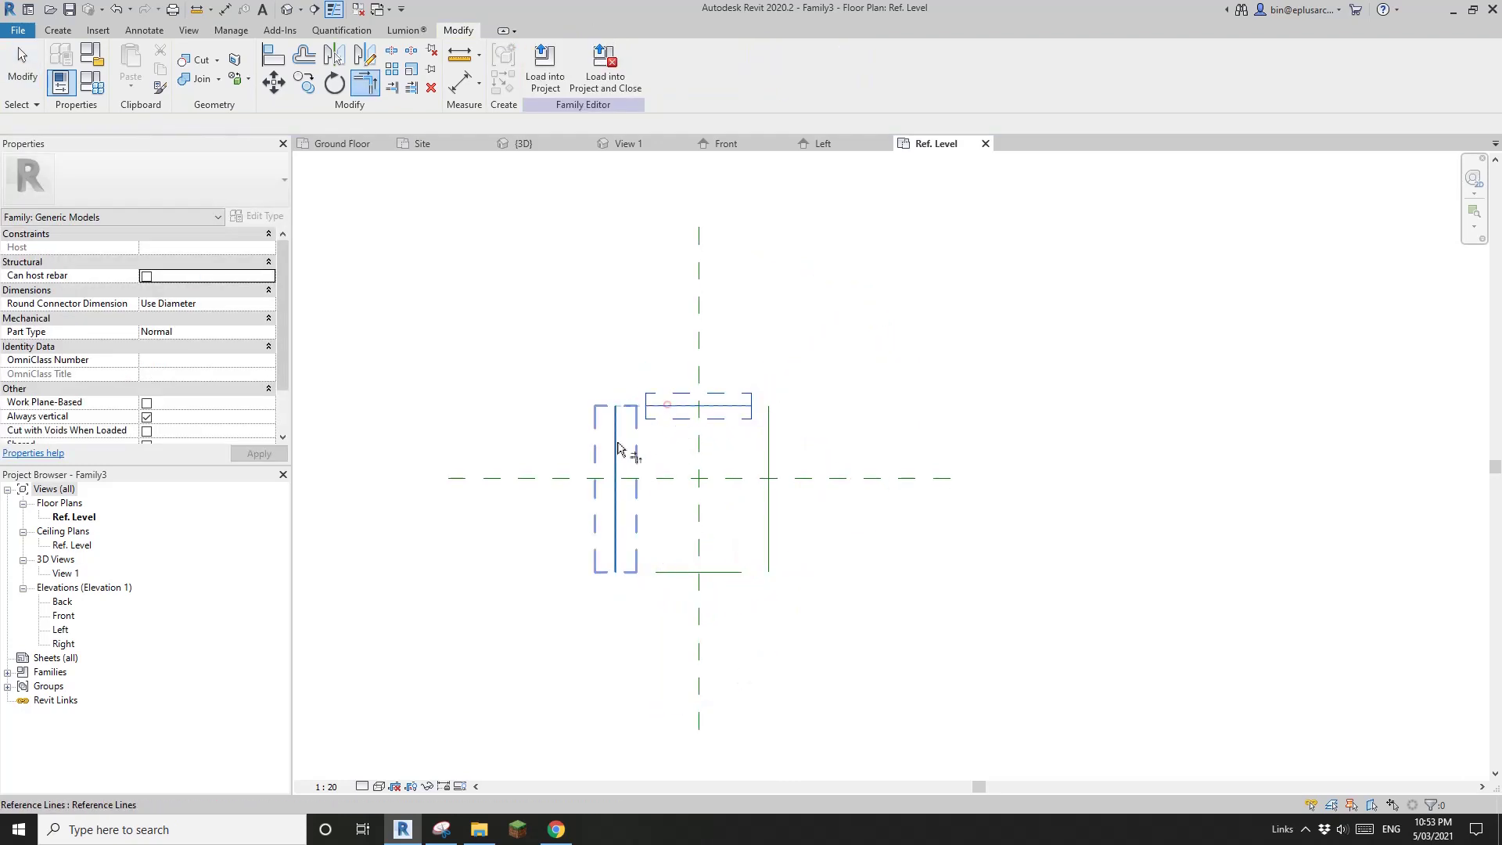
left_click(765, 437)
left_click(767, 457)
left_click(677, 572)
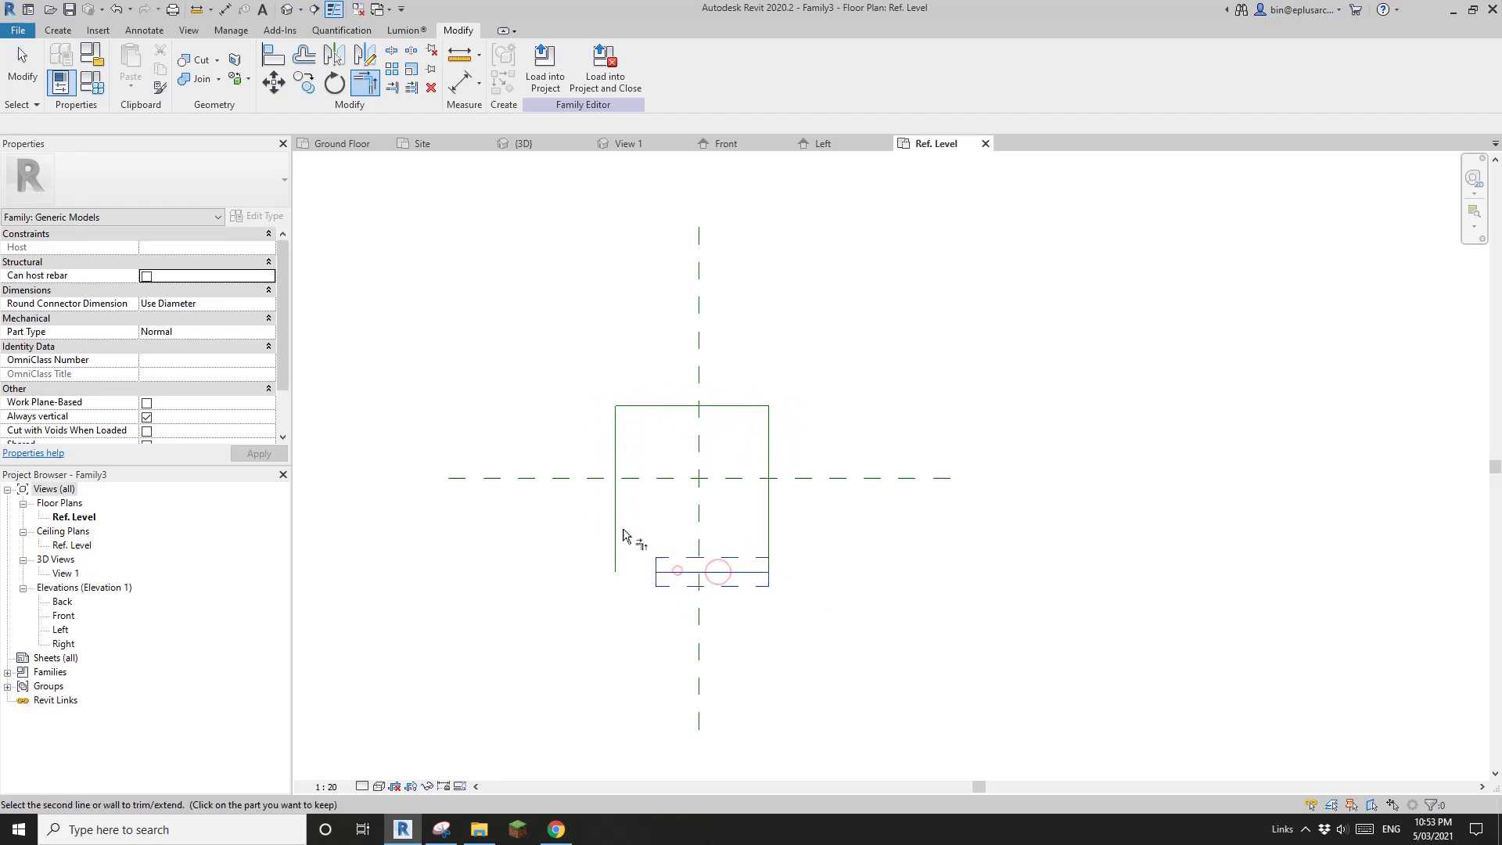
left_click(616, 526)
middle_click_drag(711, 536, 714, 533)
key("Escape")
Step: Add aligned dimensions for the height and the width of the reference-line rectangle
scroll(720, 480, "down", 1)
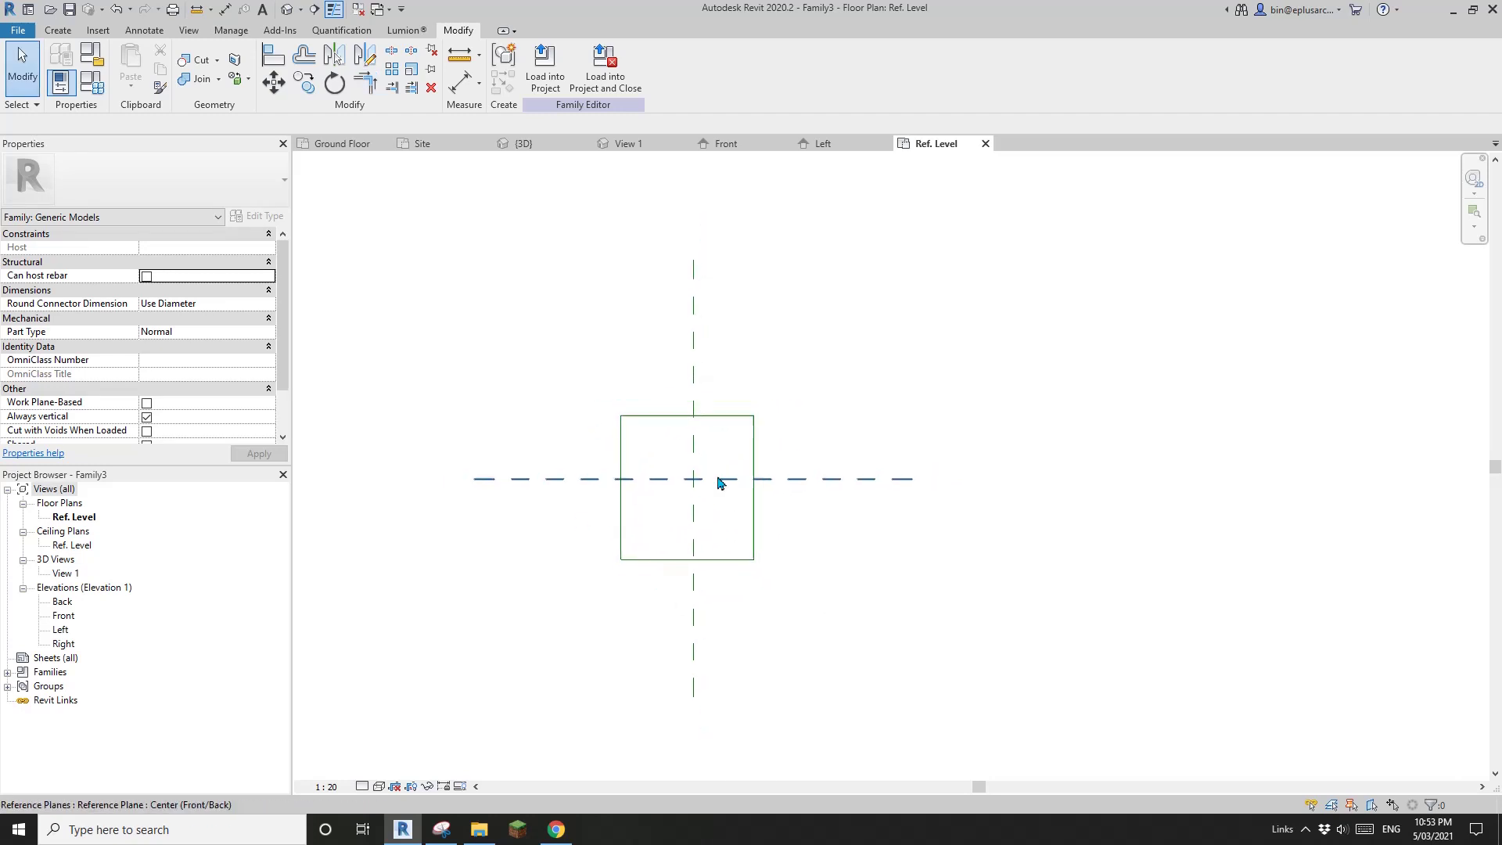
key("d")
key("i")
left_click(730, 415)
left_click(732, 560)
left_click(830, 528)
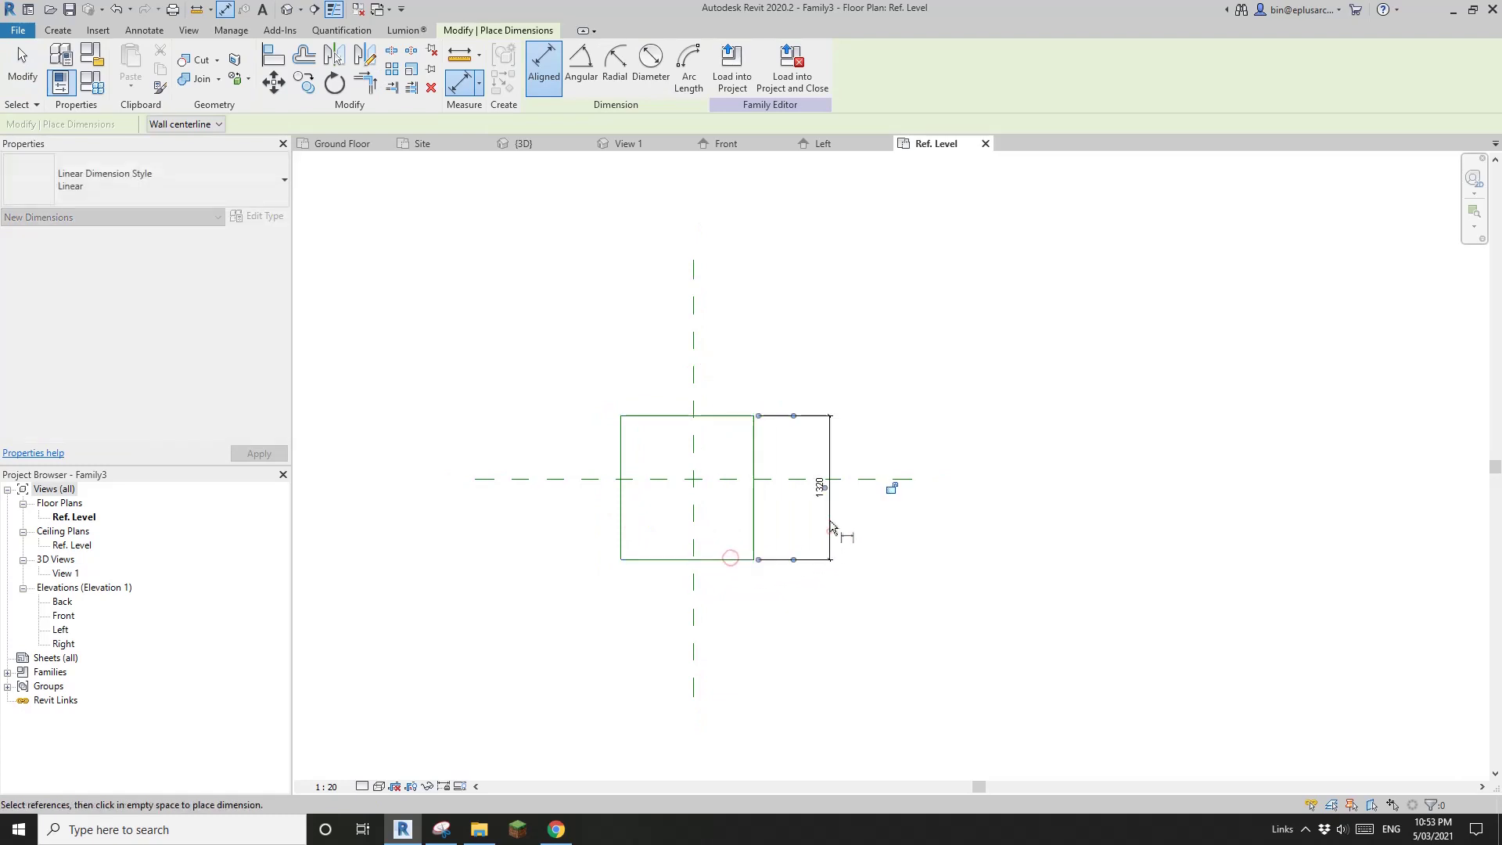
left_click(752, 436)
left_click(621, 435)
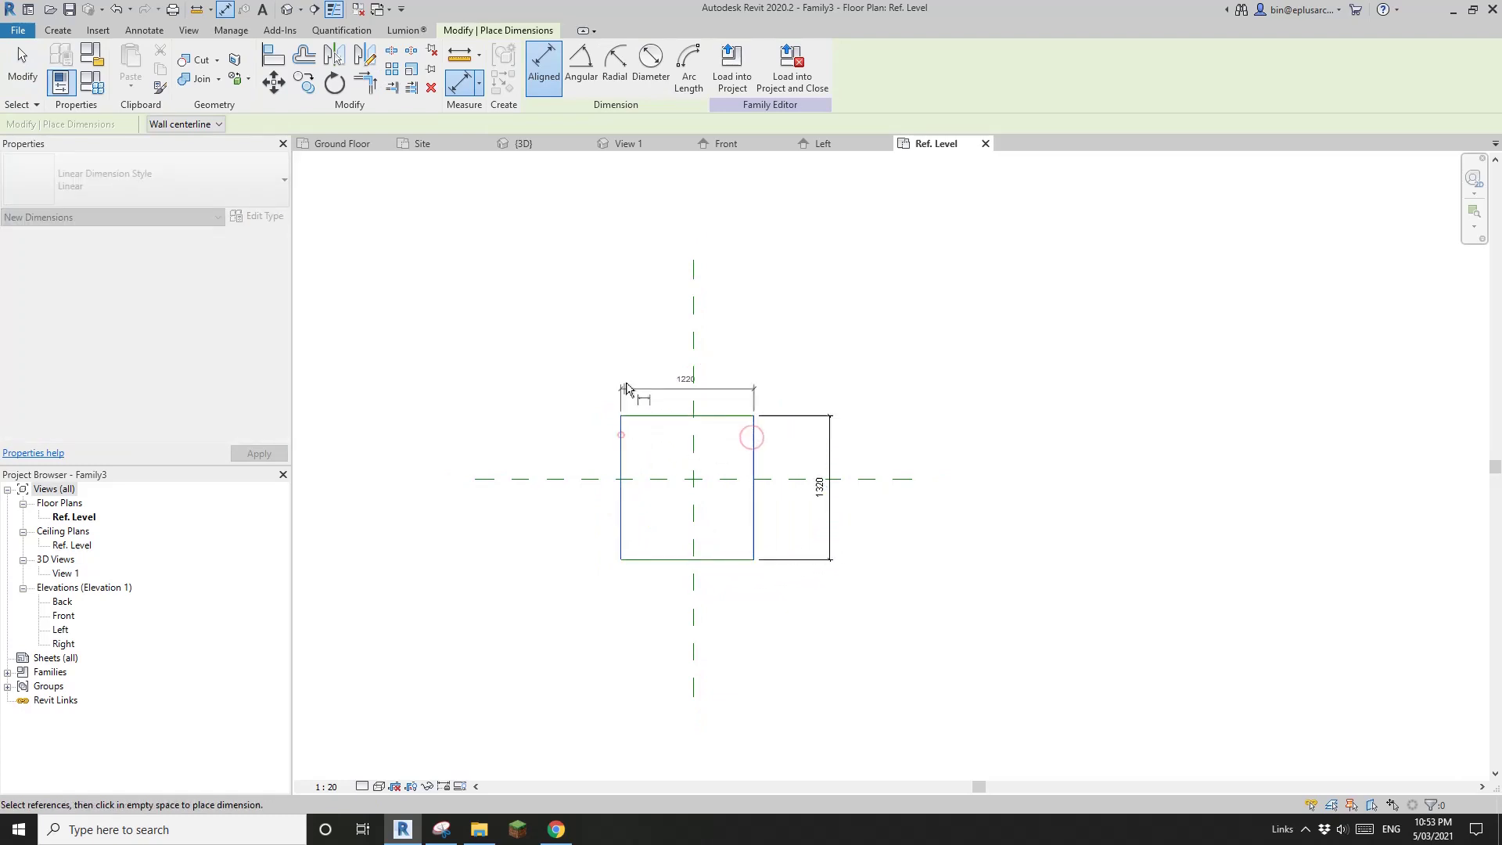
left_click(629, 369)
key("Escape")
Step: Label the rectangle's width dimension with a new instance parameter named W
left_click(728, 369)
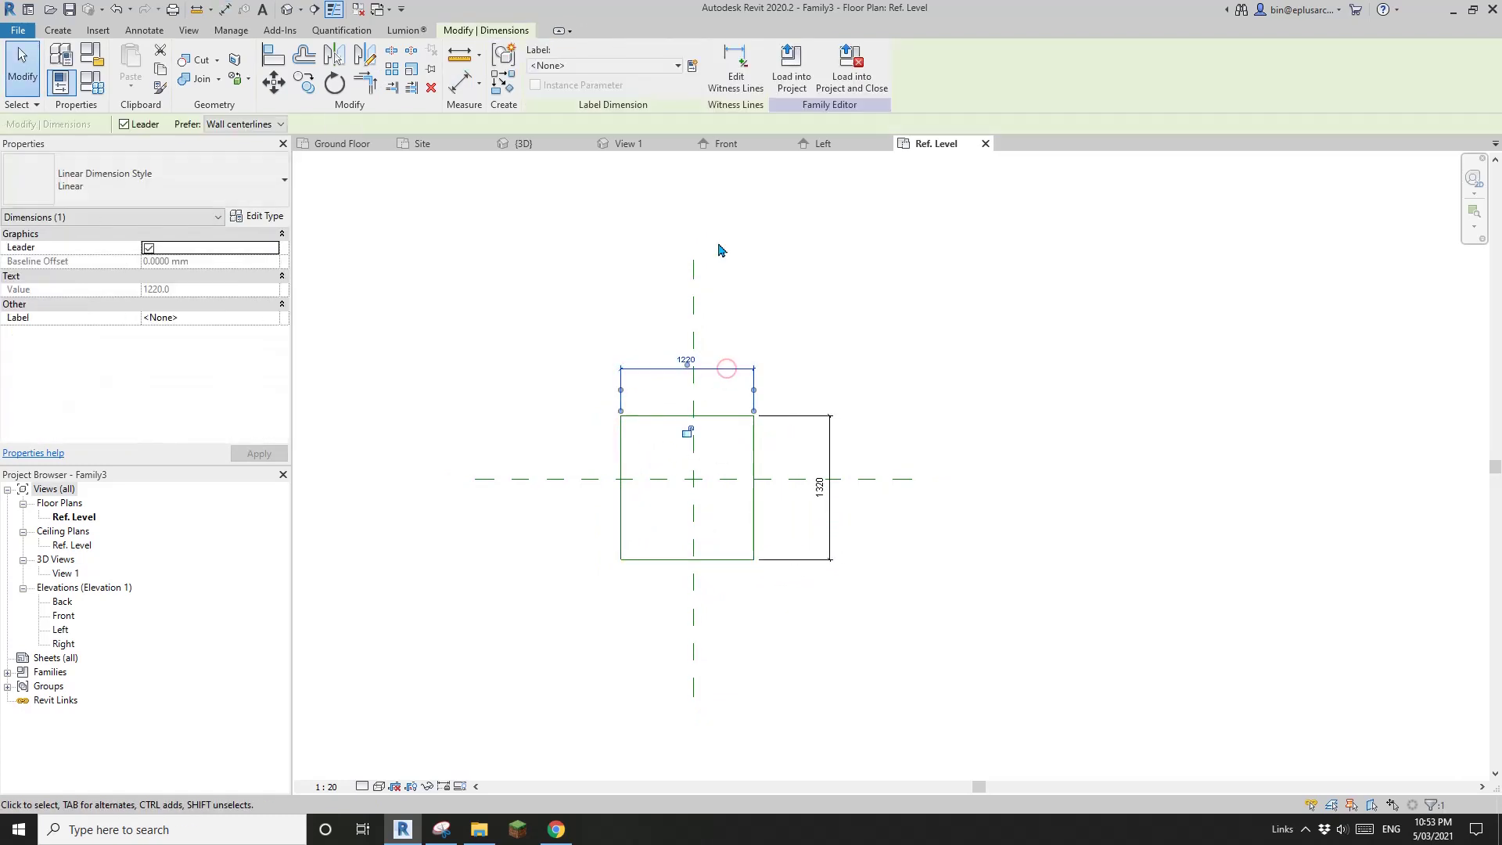
left_click(691, 64)
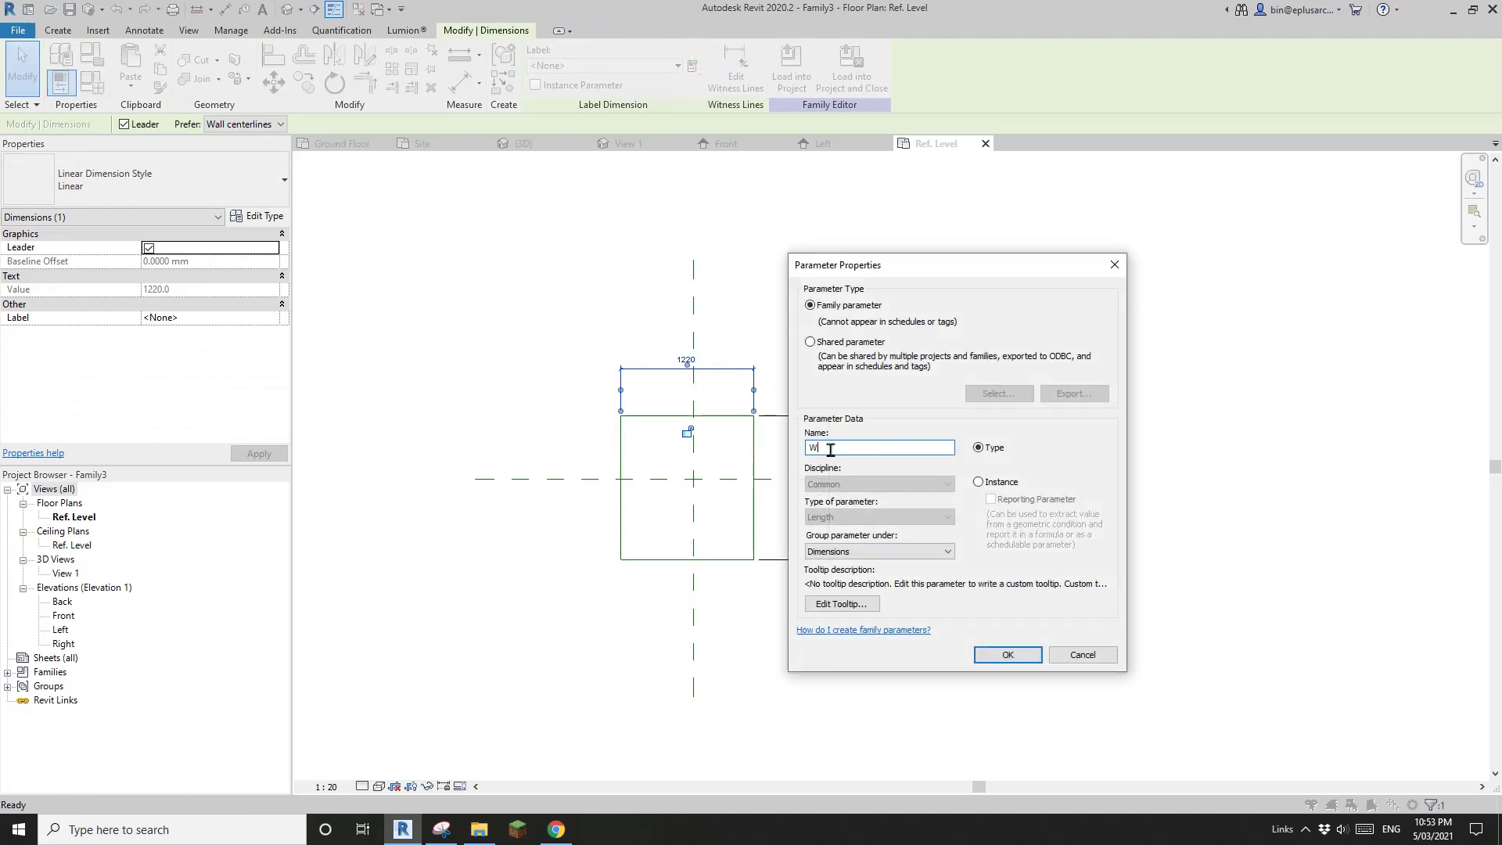
left_click(978, 481)
left_click(1008, 654)
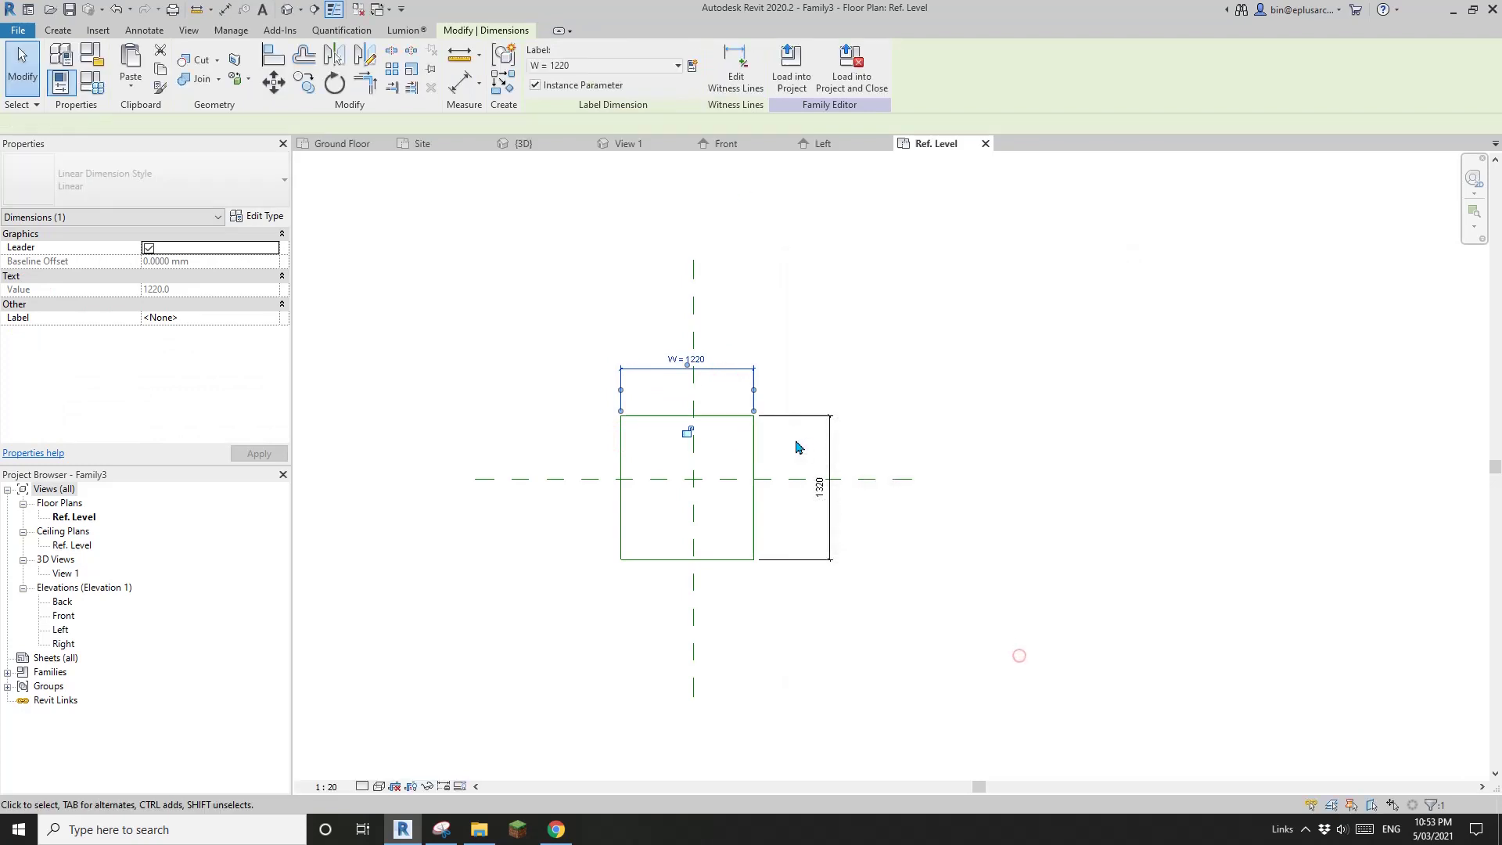
Step: Label the dimension on the rectangle's vertical side with a new instance parameter named D
key("Escape")
left_click(830, 448)
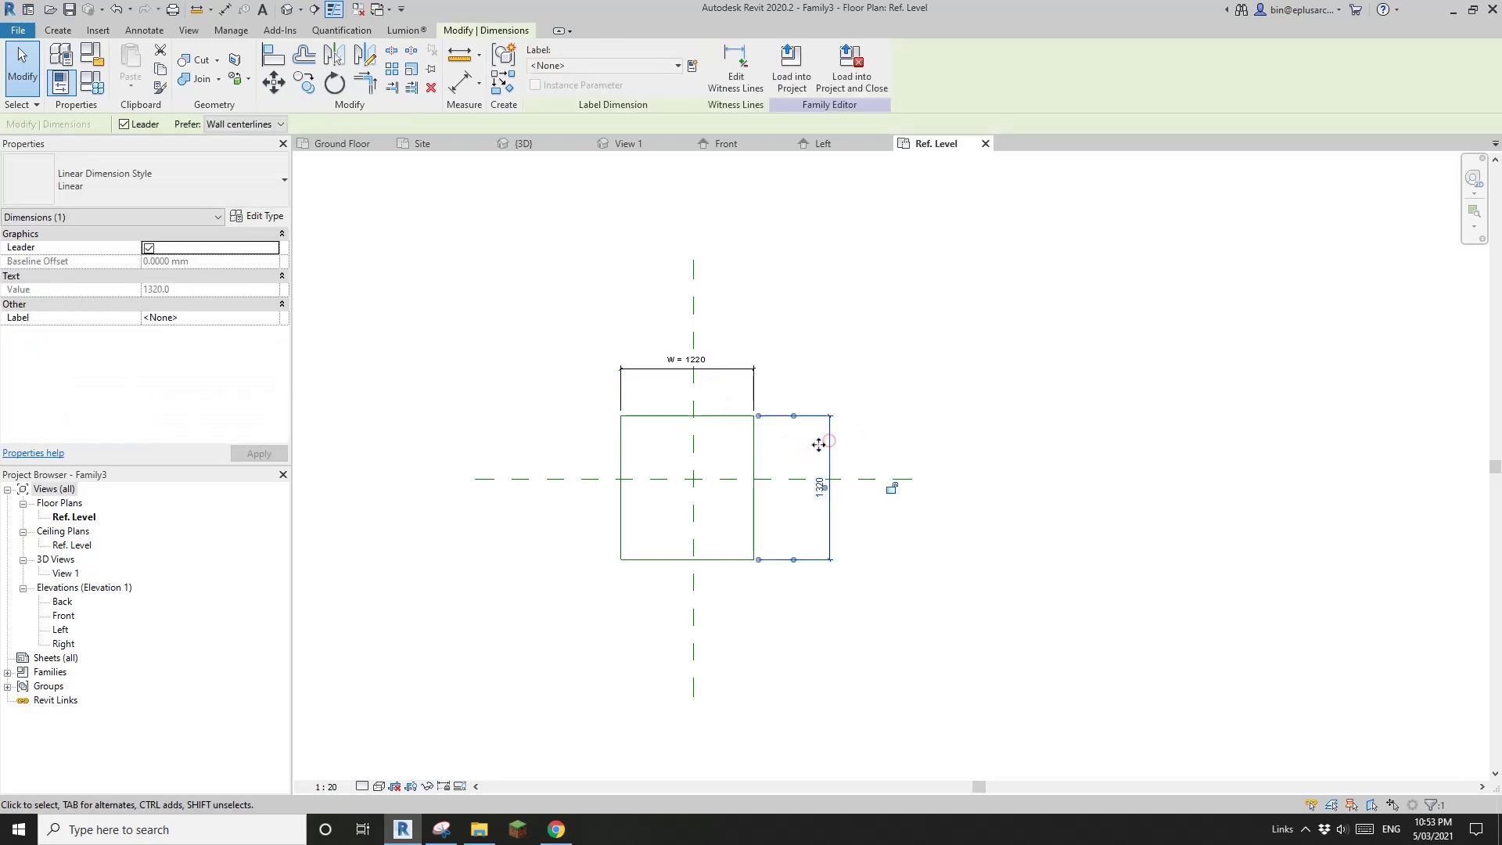
left_click(695, 67)
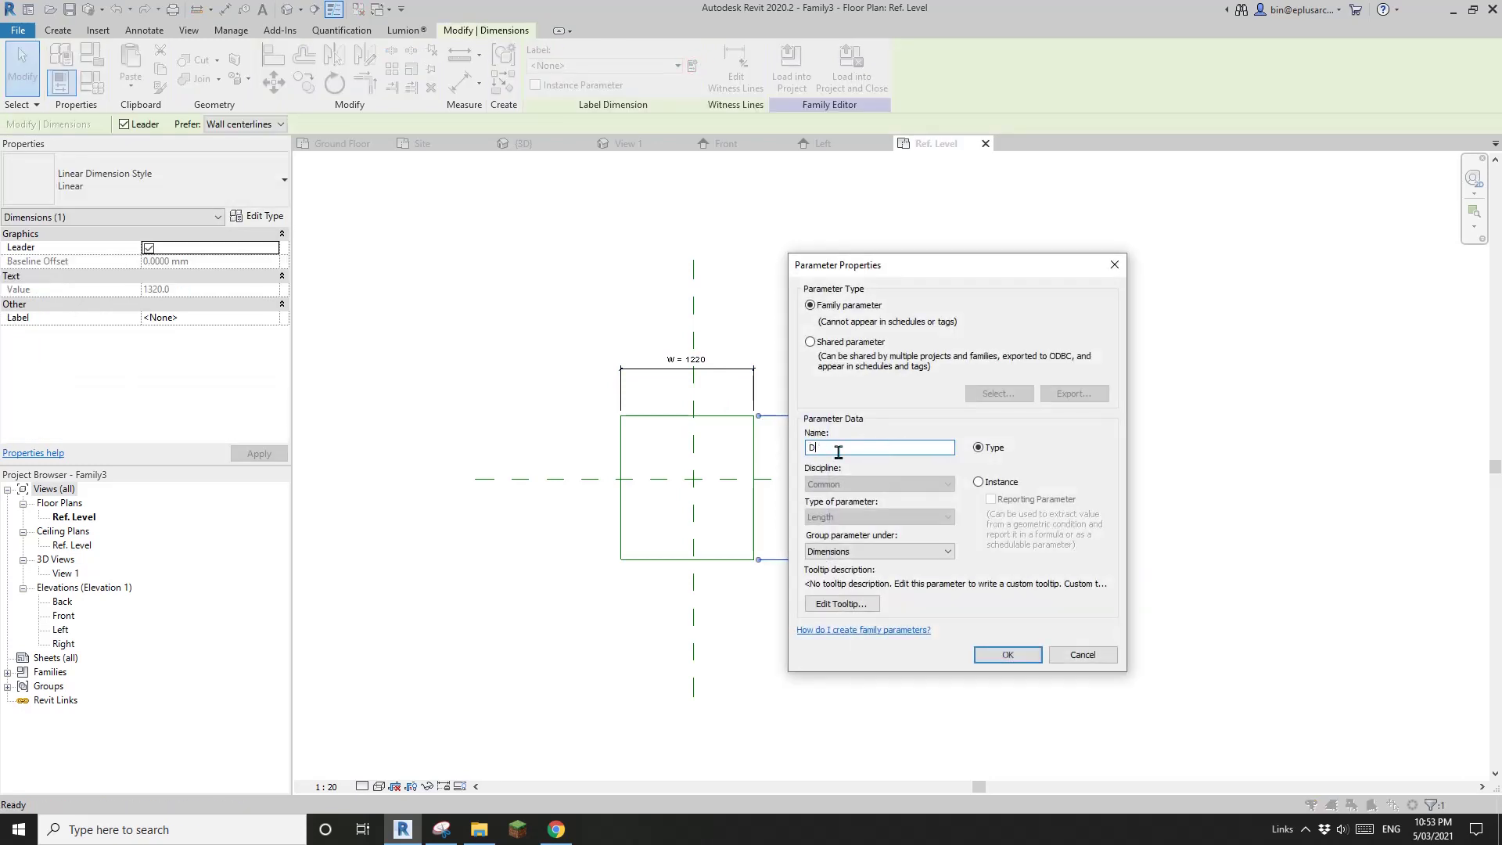
left_click(979, 482)
left_click(1020, 655)
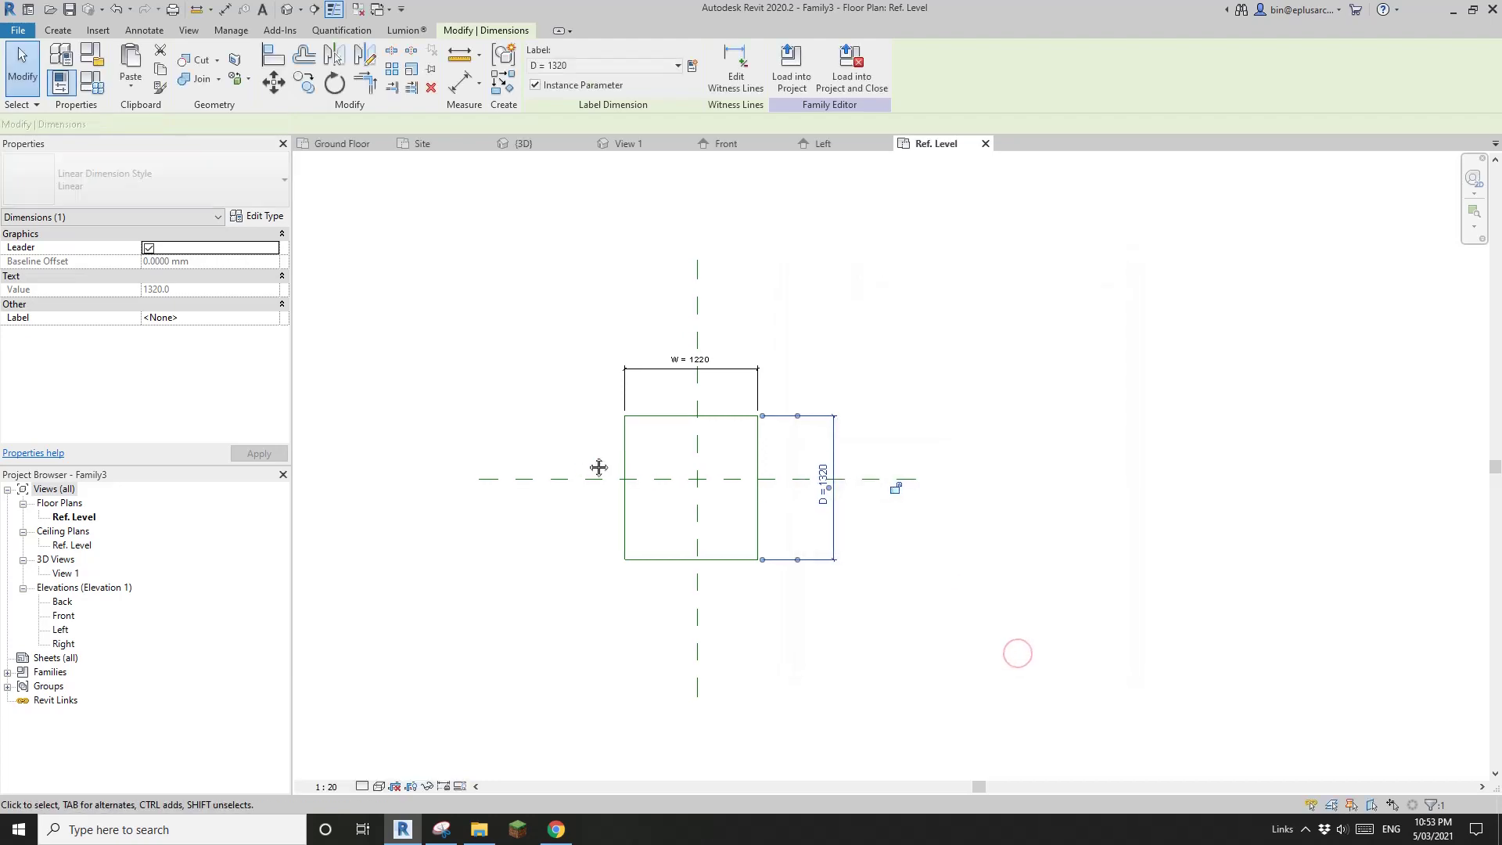
key("Escape")
Step: In the Front elevation, draw two horizontal reference lines, one about 680 mm long above Ref. Level and a shorter one below it
double_click(63, 616)
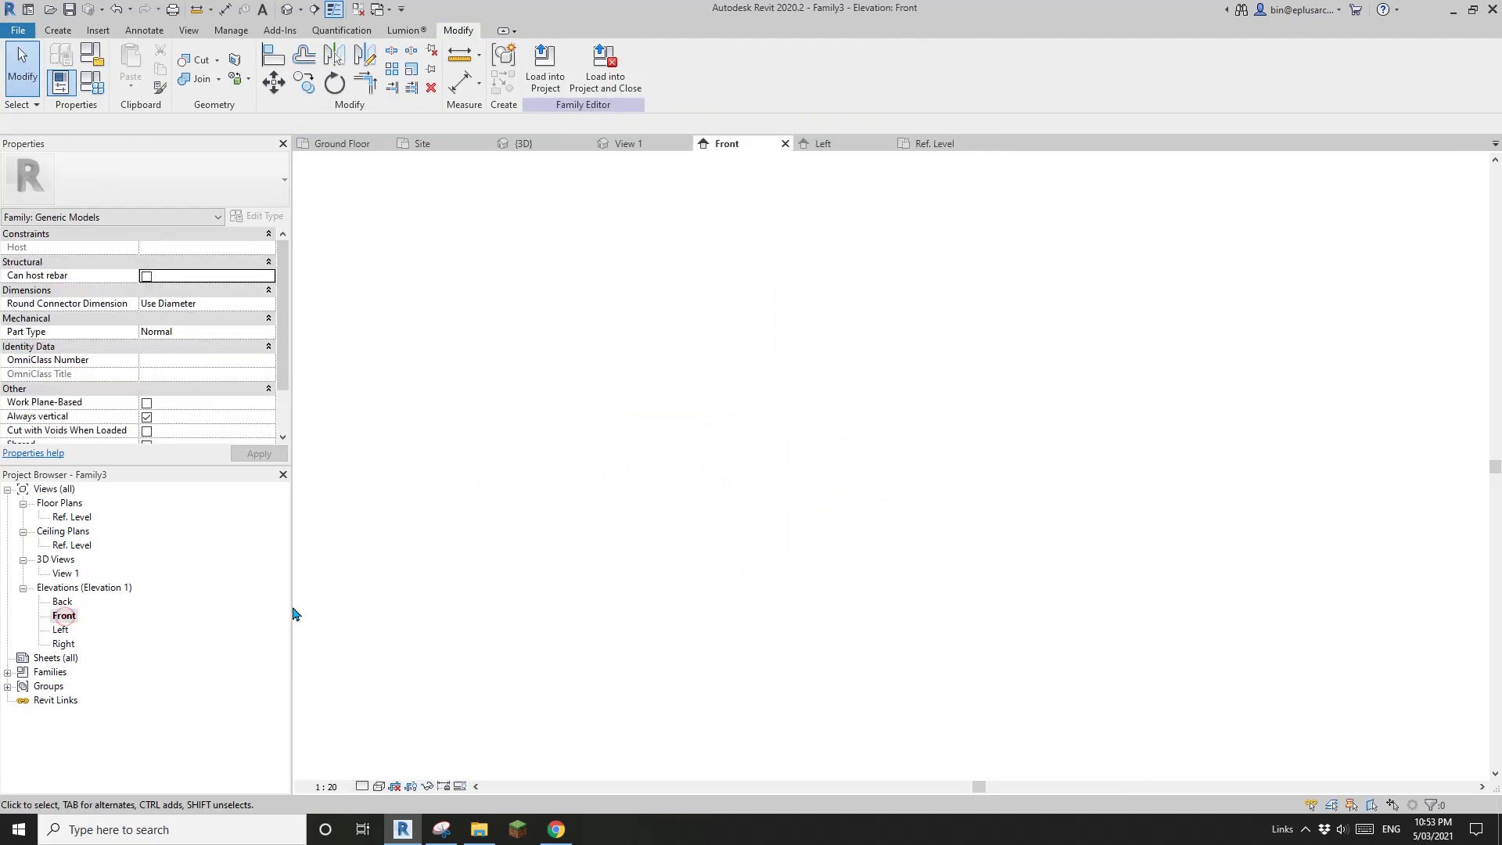
middle_click_drag(620, 537, 751, 535)
scroll(689, 534, "up", 1)
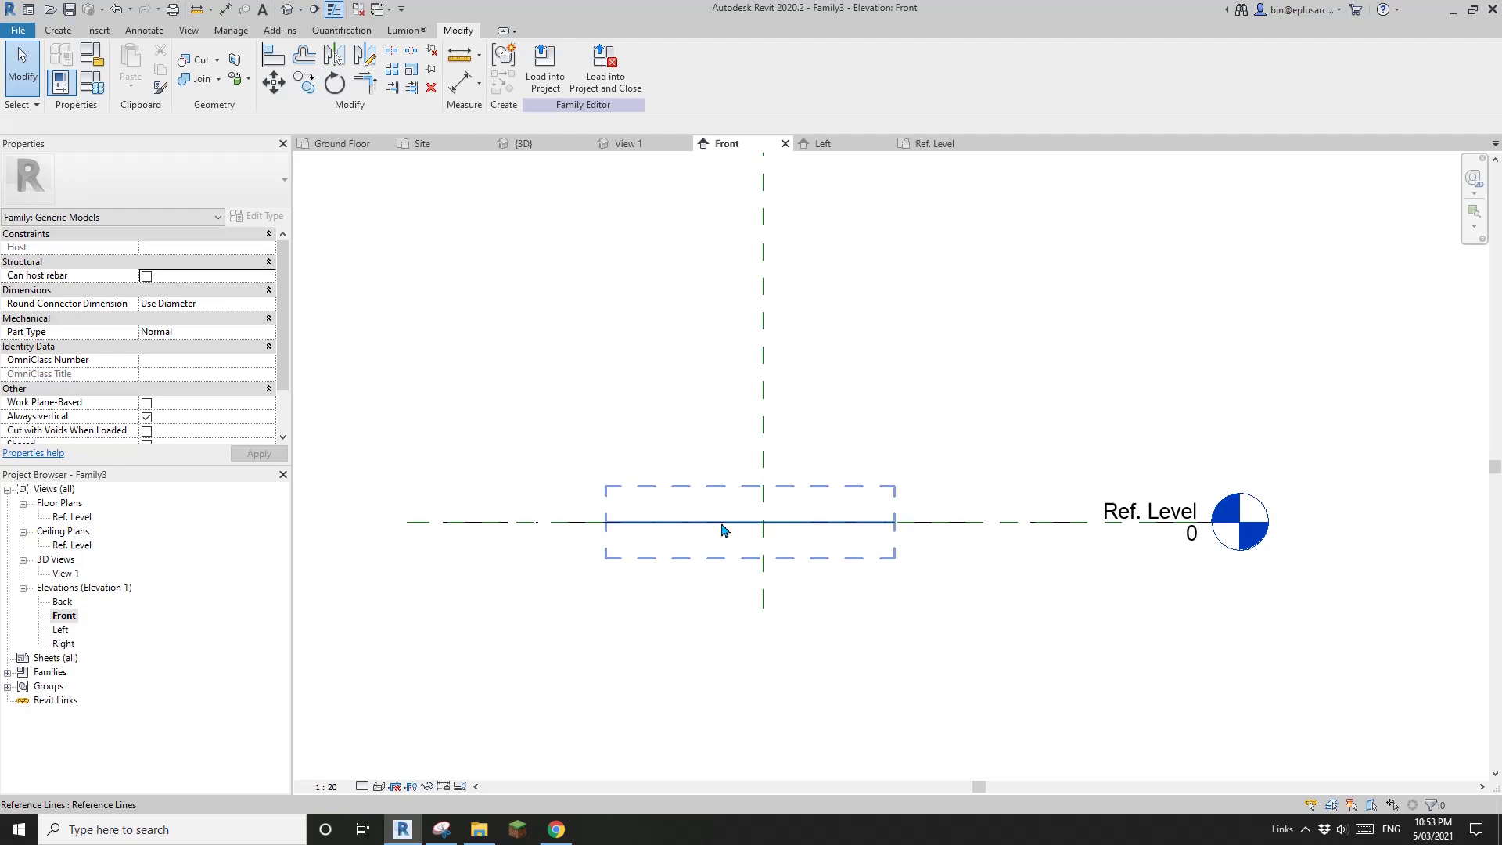
middle_click_drag(648, 524, 660, 514)
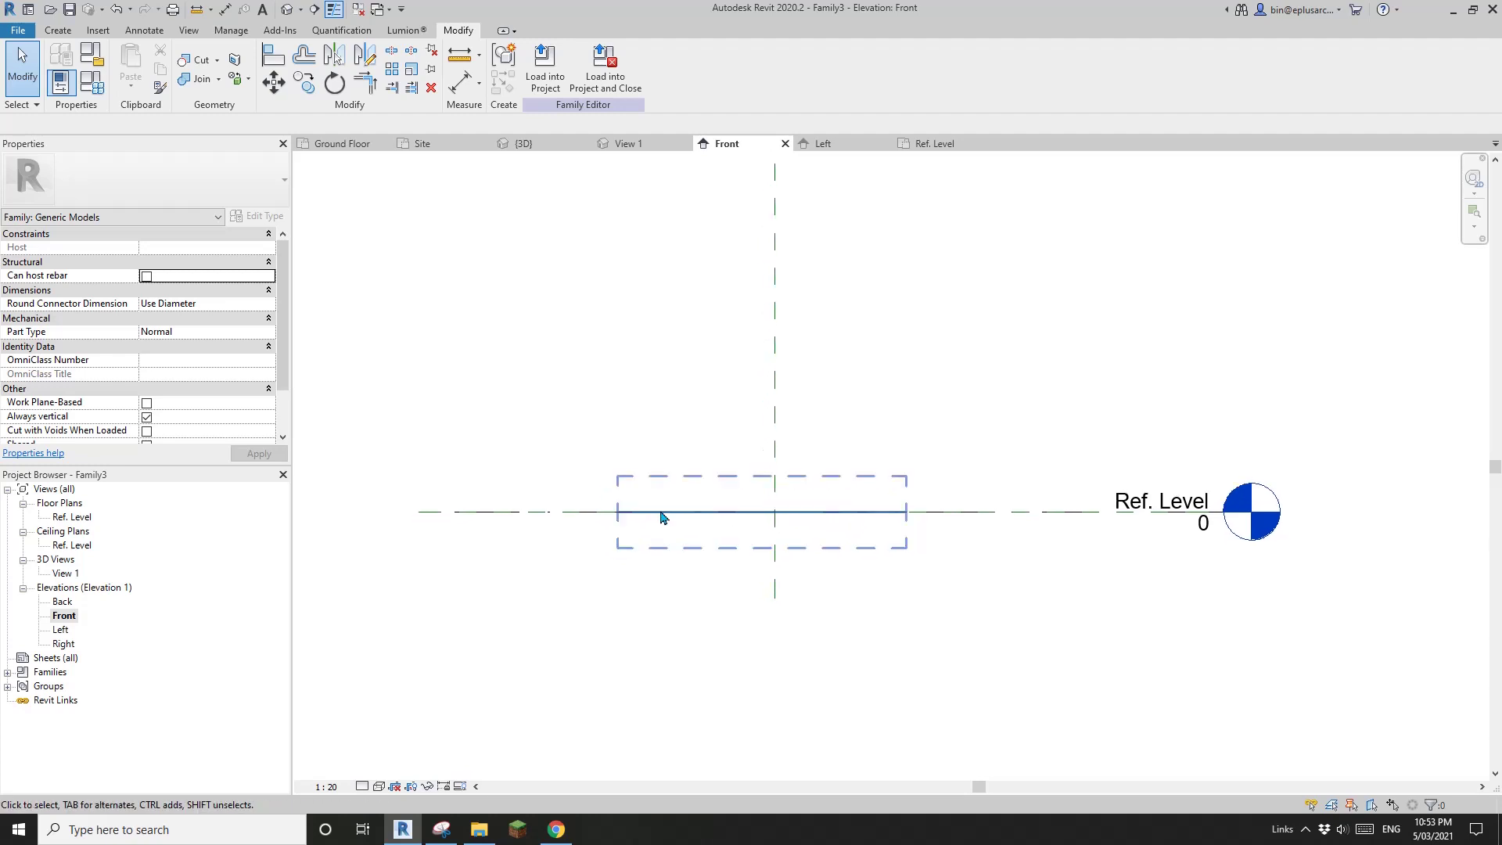
left_click(58, 30)
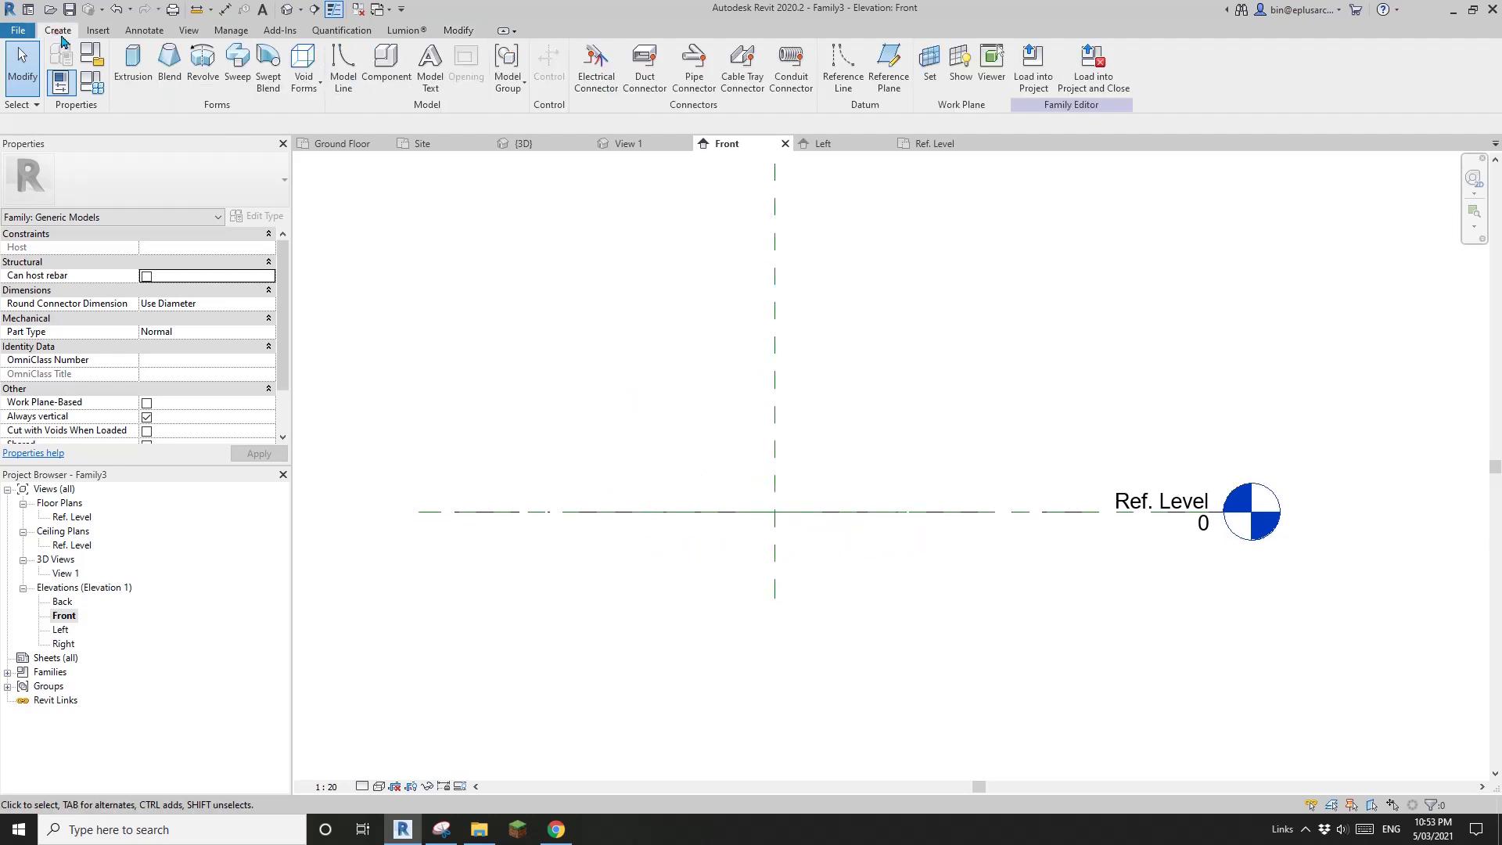
left_click(835, 63)
left_click(859, 377)
left_click(700, 414)
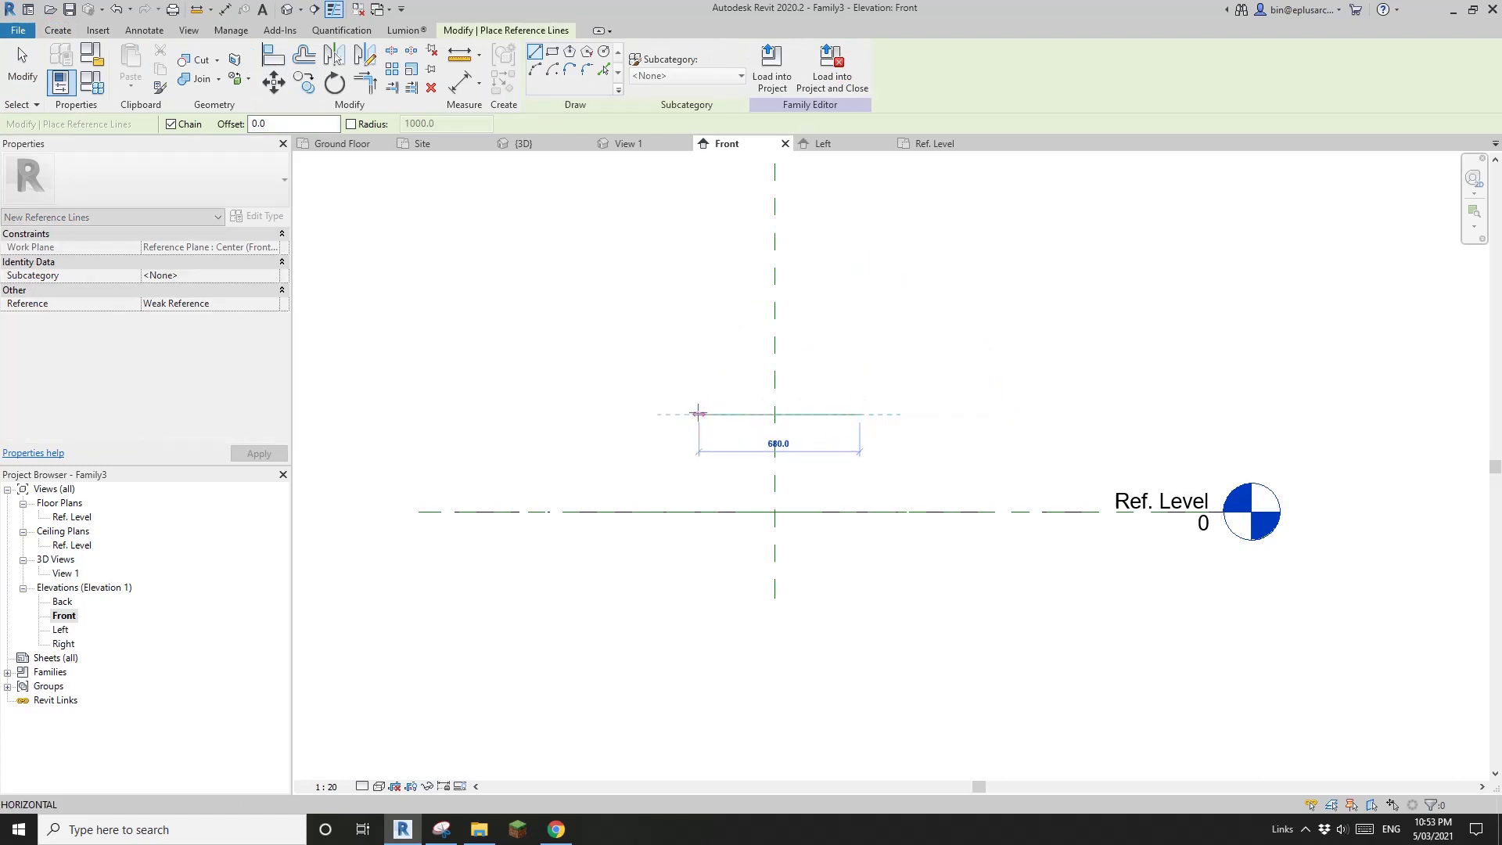
key("Escape")
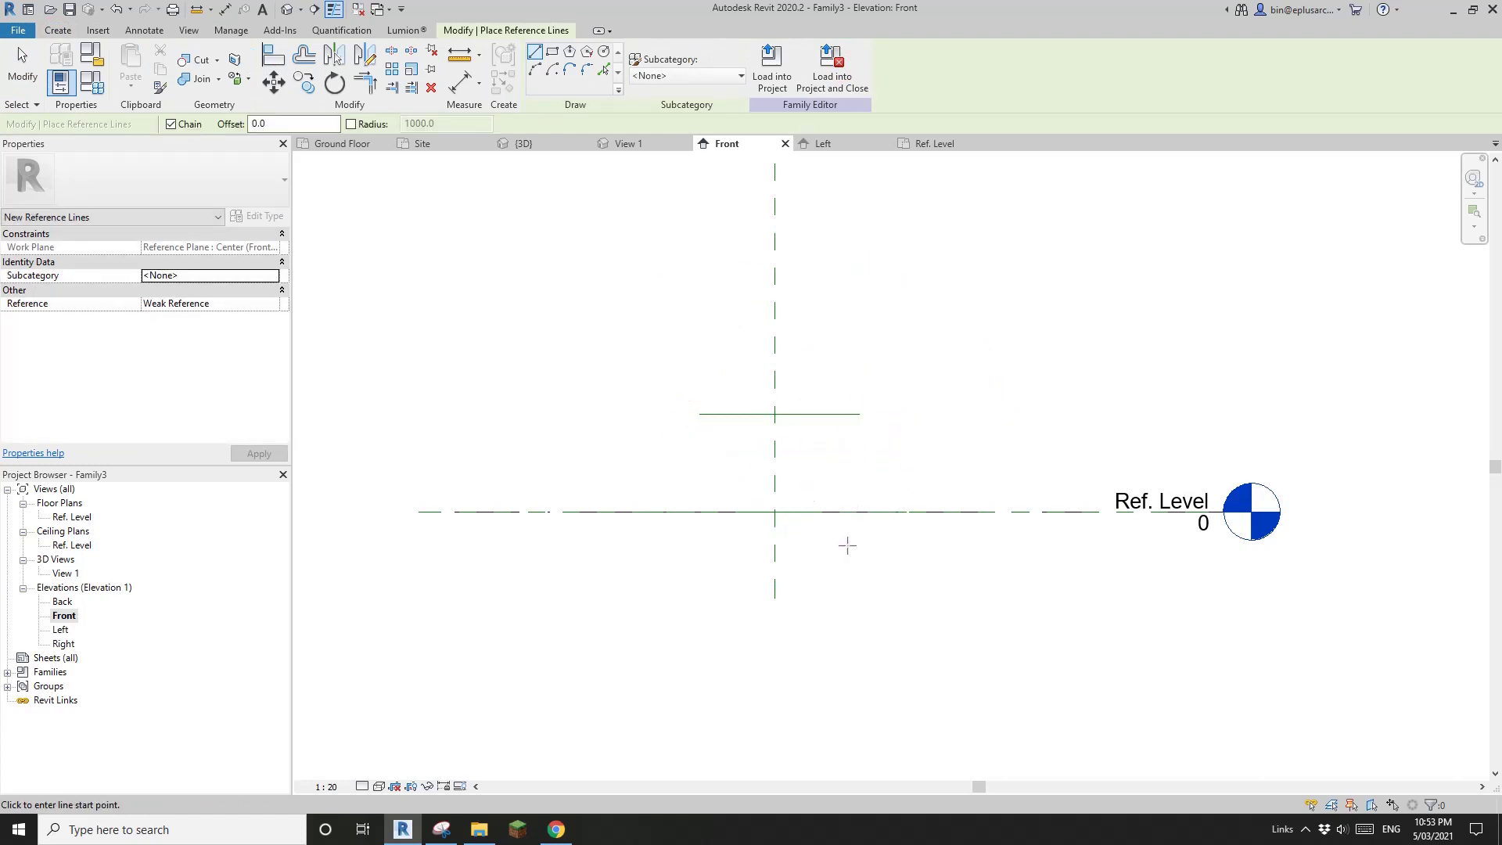
left_click(714, 545)
key("Escape")
key("Escape")
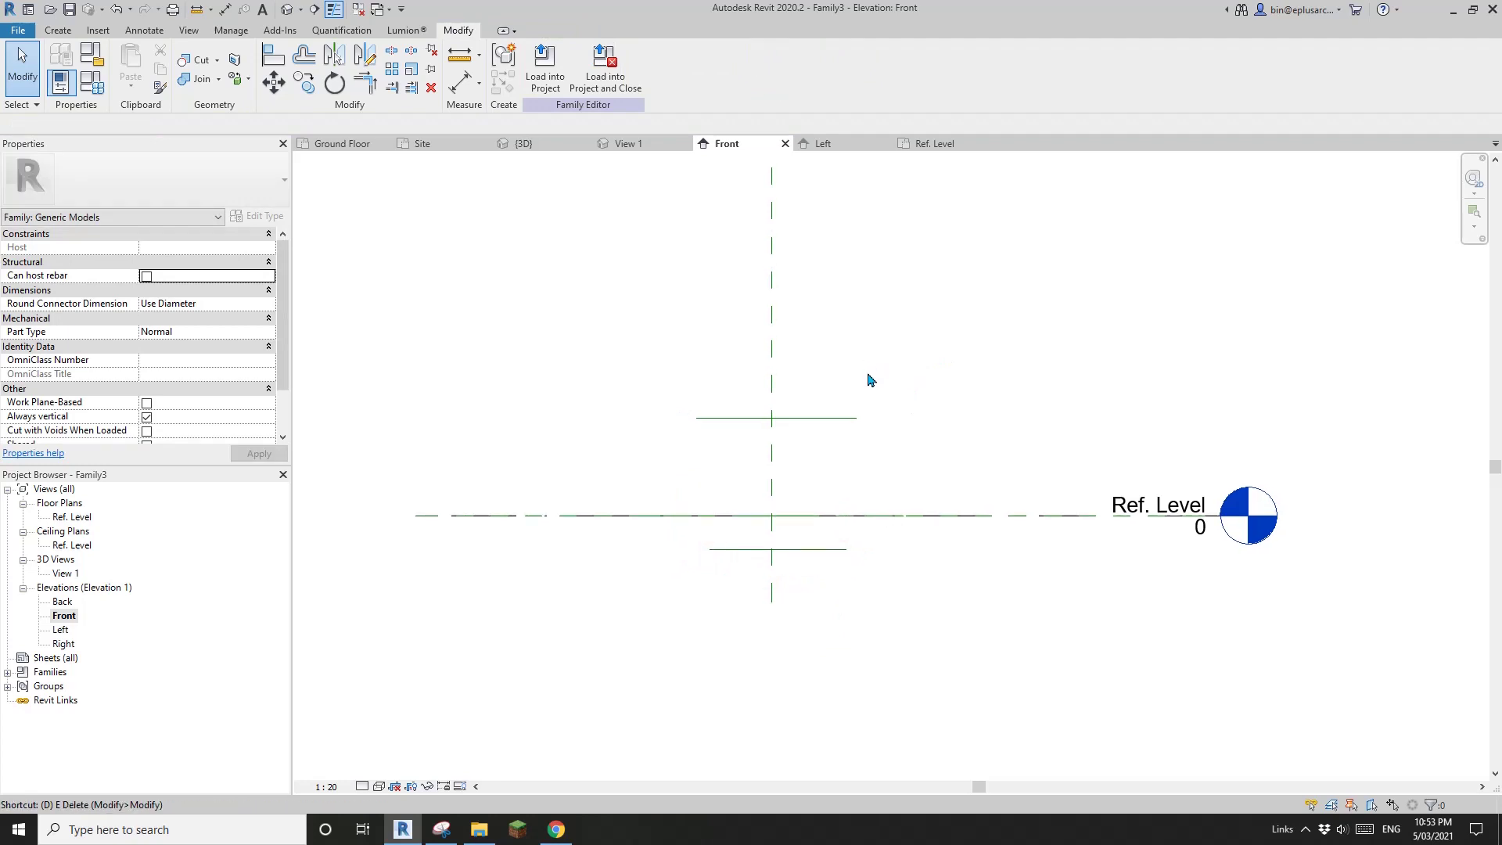
Step: Add an aligned dimension between the upper and lower reference lines in the Front elevation
key("d")
key("i")
left_click(820, 549)
left_click(820, 416)
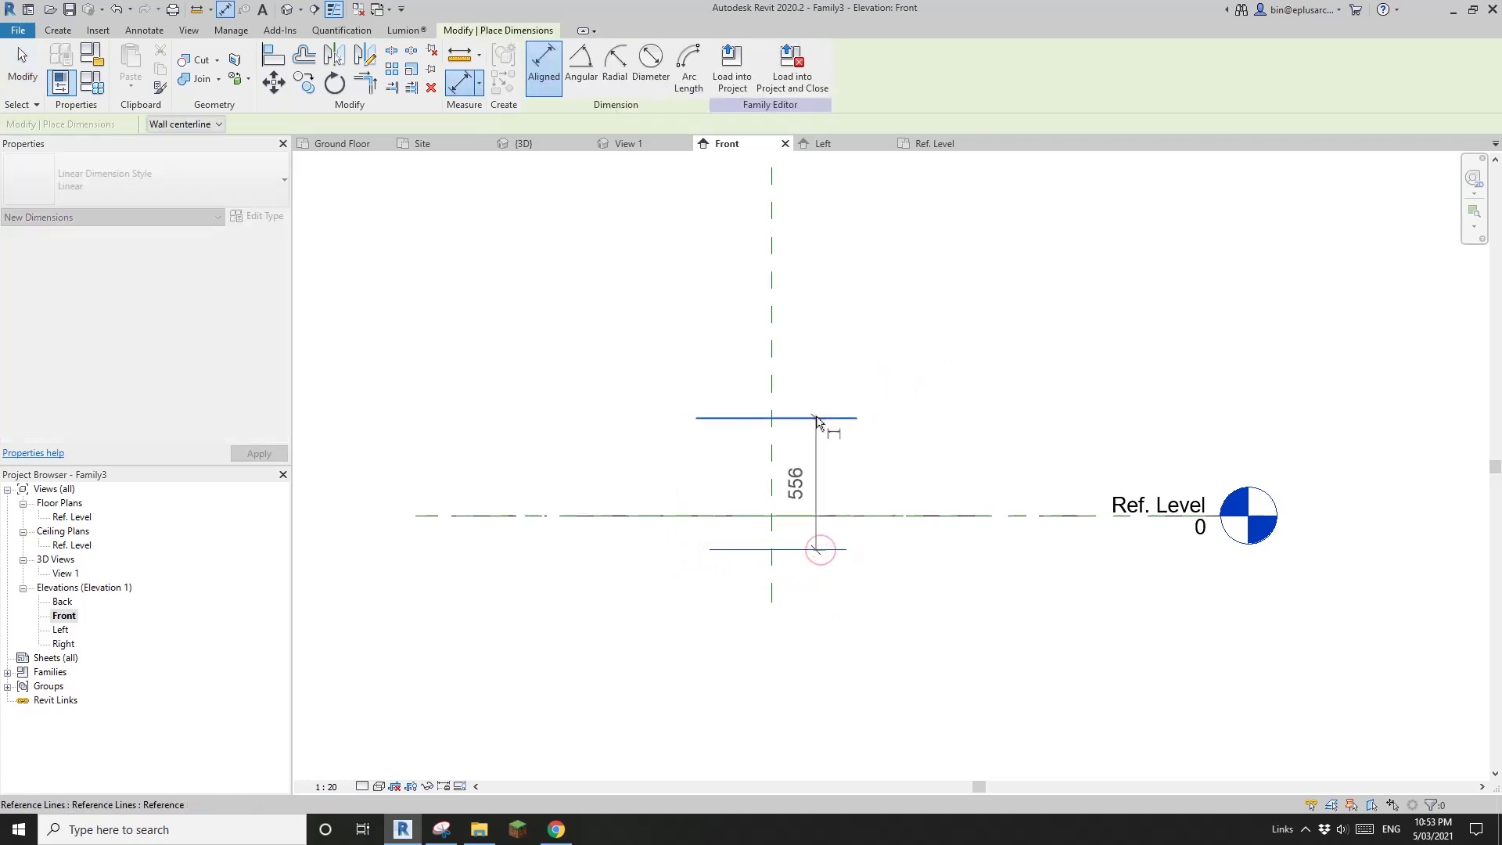
left_click(919, 453)
key("Escape")
Step: Label the vertical dimension between the two horizontal reference lines with a new instance parameter named H
left_click(912, 461)
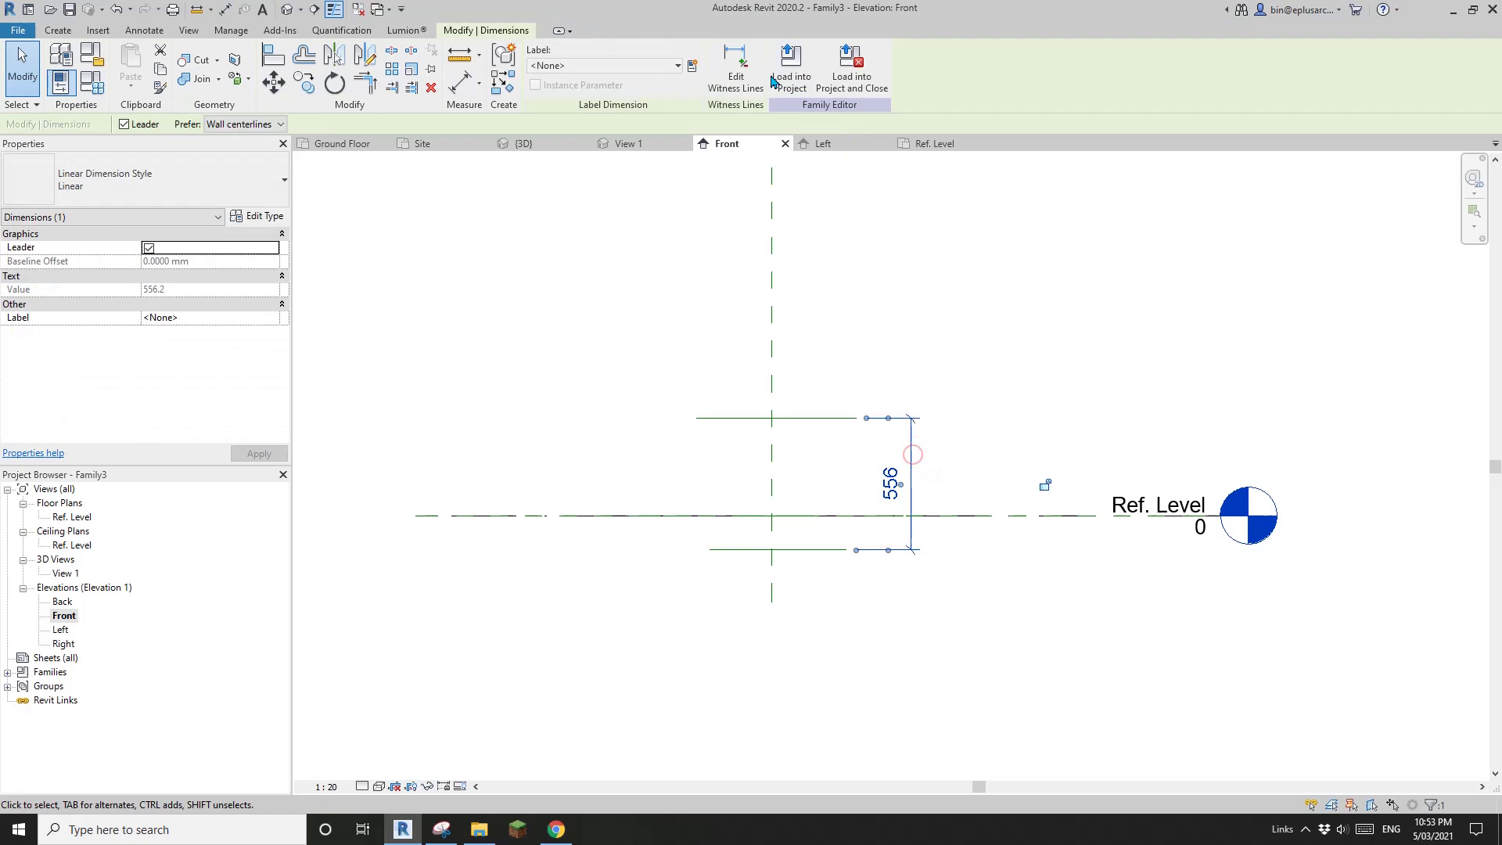
left_click(692, 66)
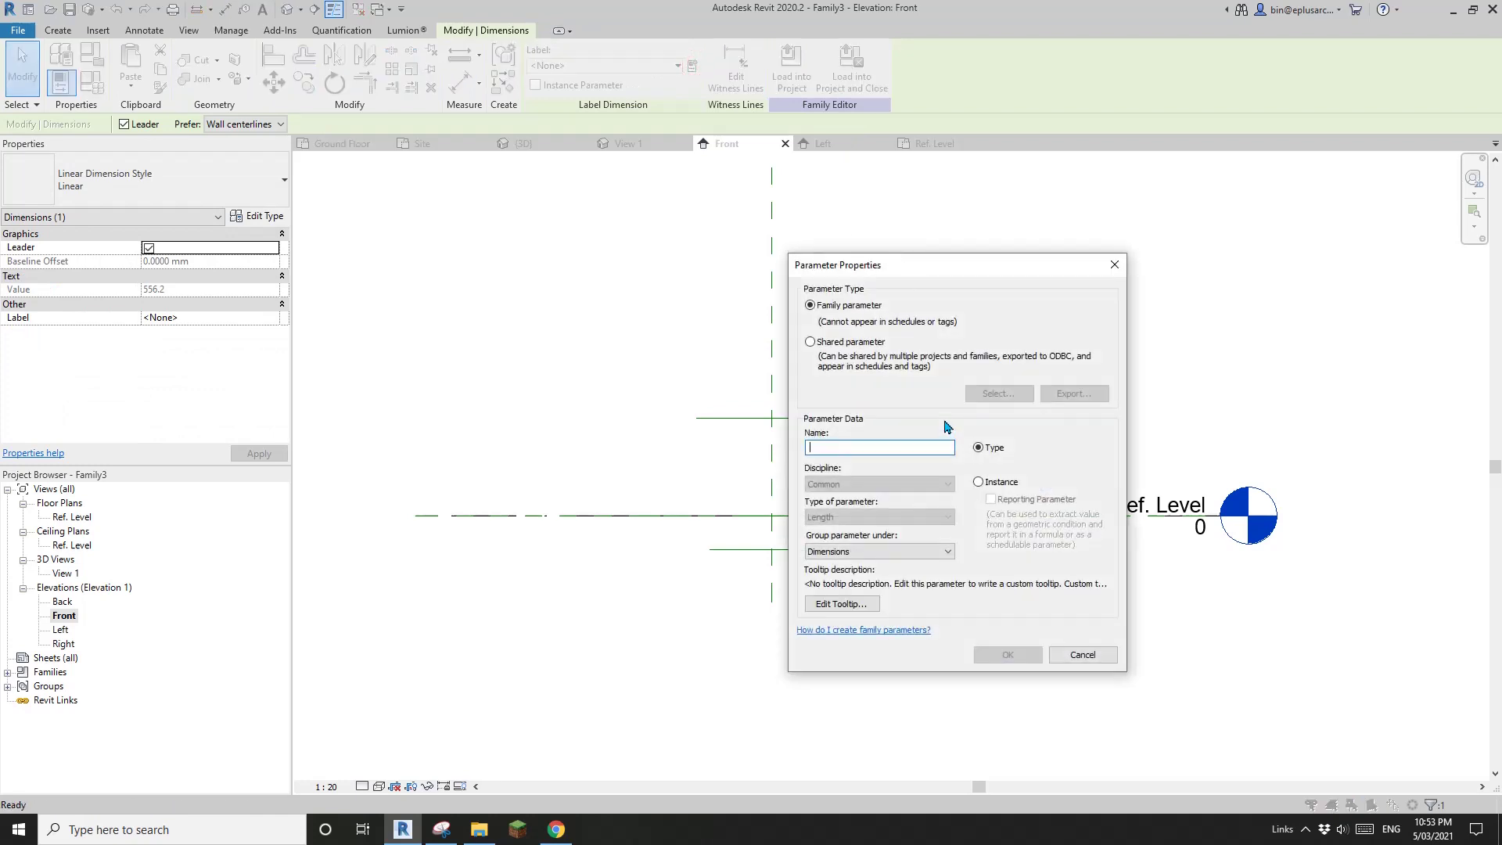
left_click(994, 483)
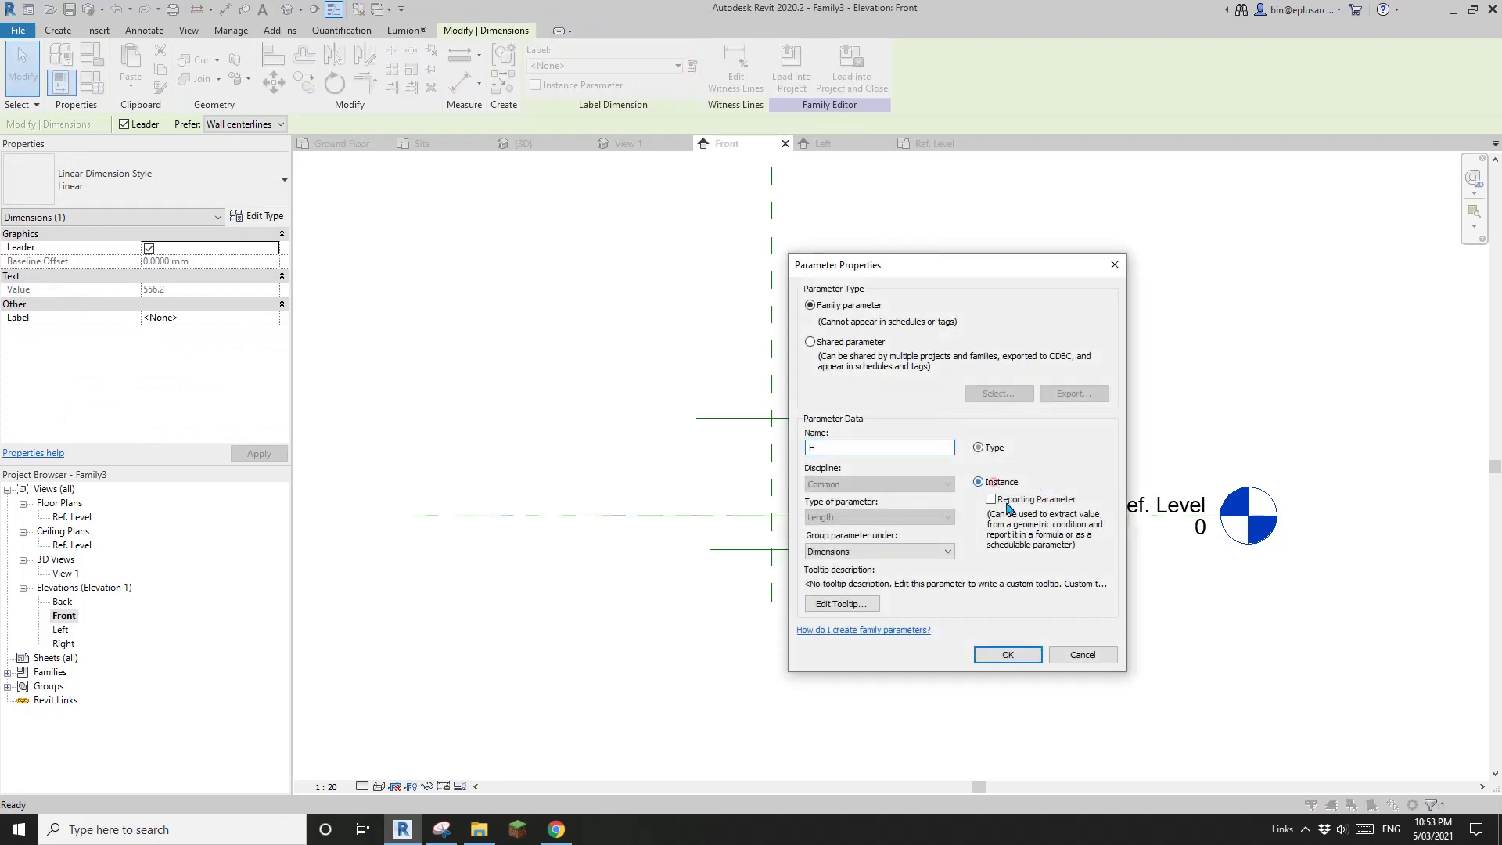
left_click(1007, 654)
left_click(398, 540)
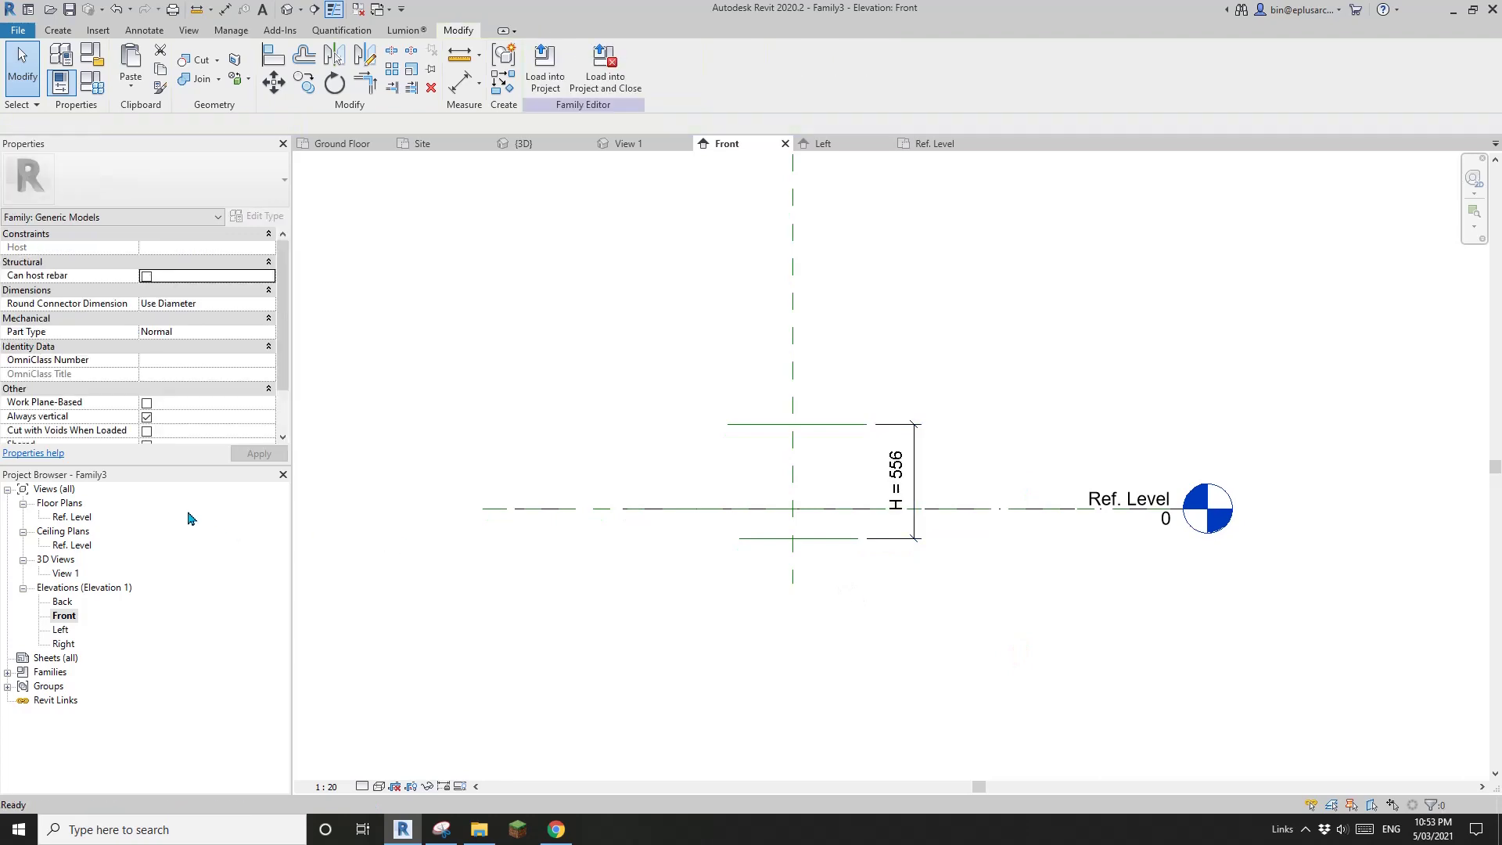
Step: Open the default 3D view and start a void extrusion with Level : Ref. Level as its work plane
middle_click_drag(640, 397, 634, 408)
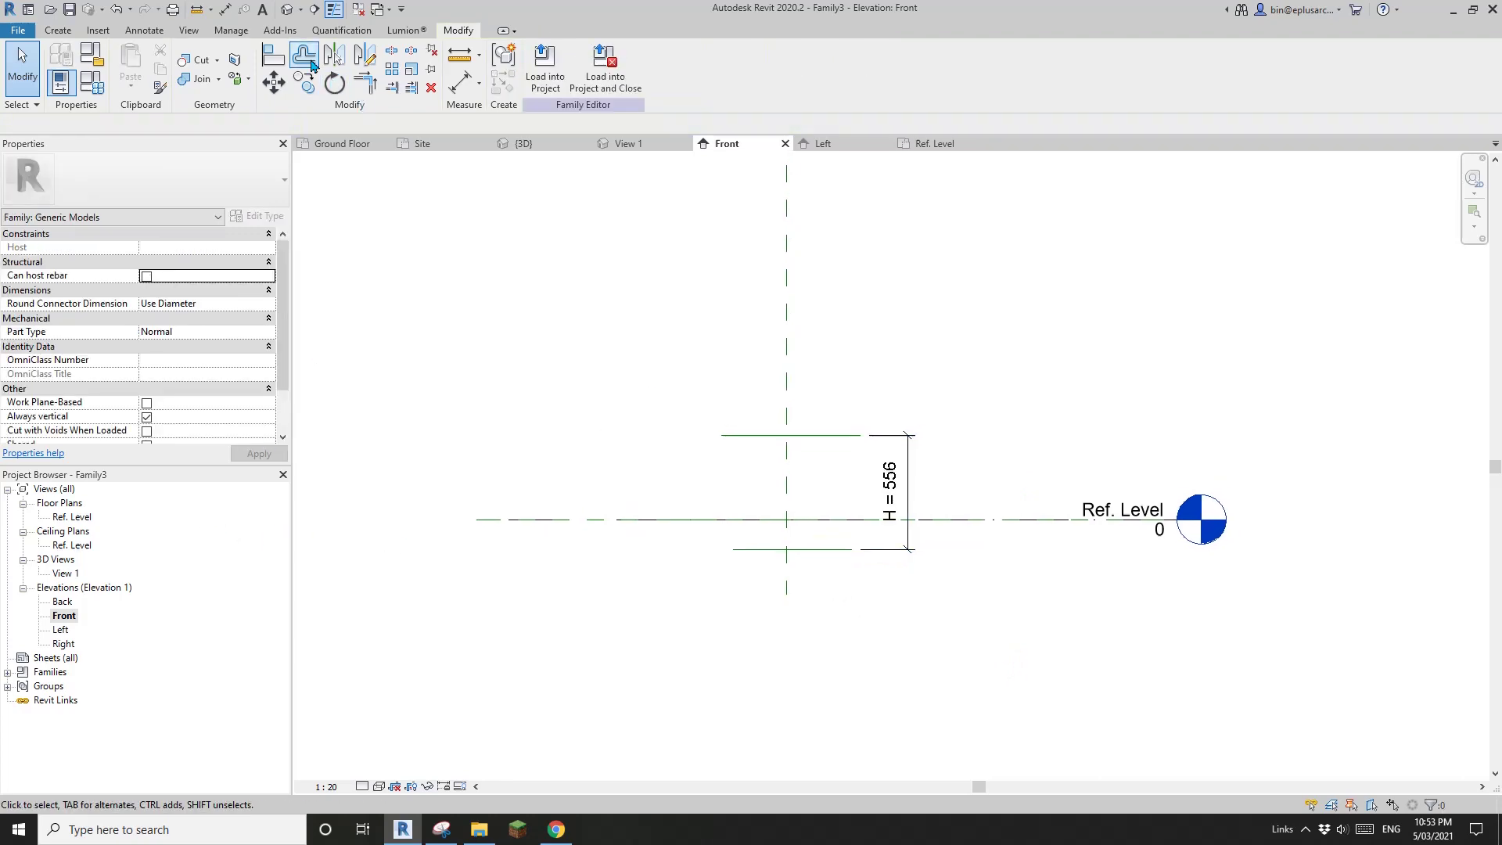
left_click(290, 14)
middle_click_drag(790, 313, 775, 540, "shift")
left_click(57, 31)
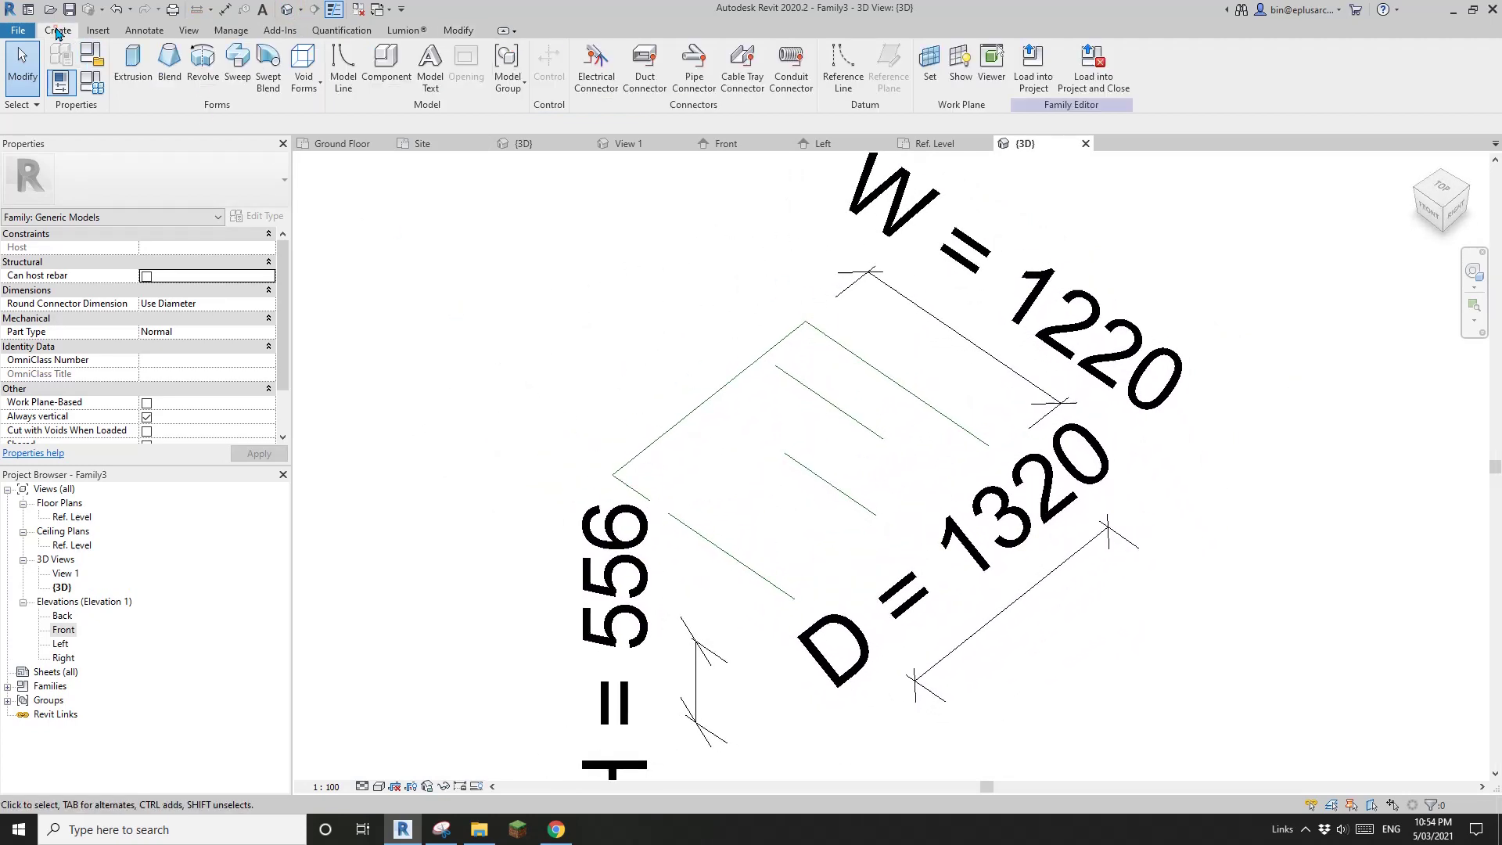
left_click(307, 64)
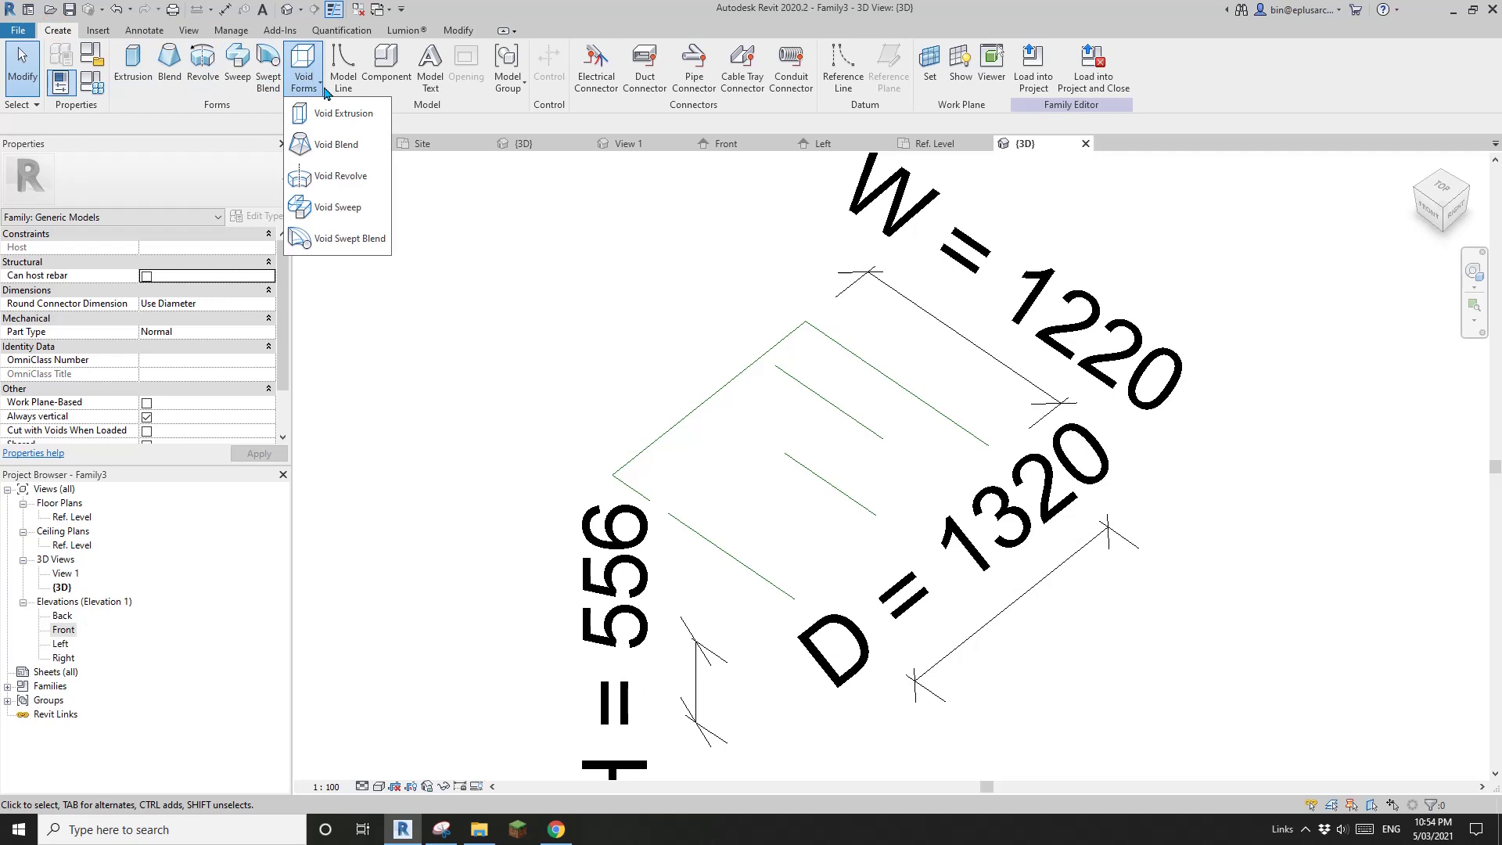
left_click(336, 114)
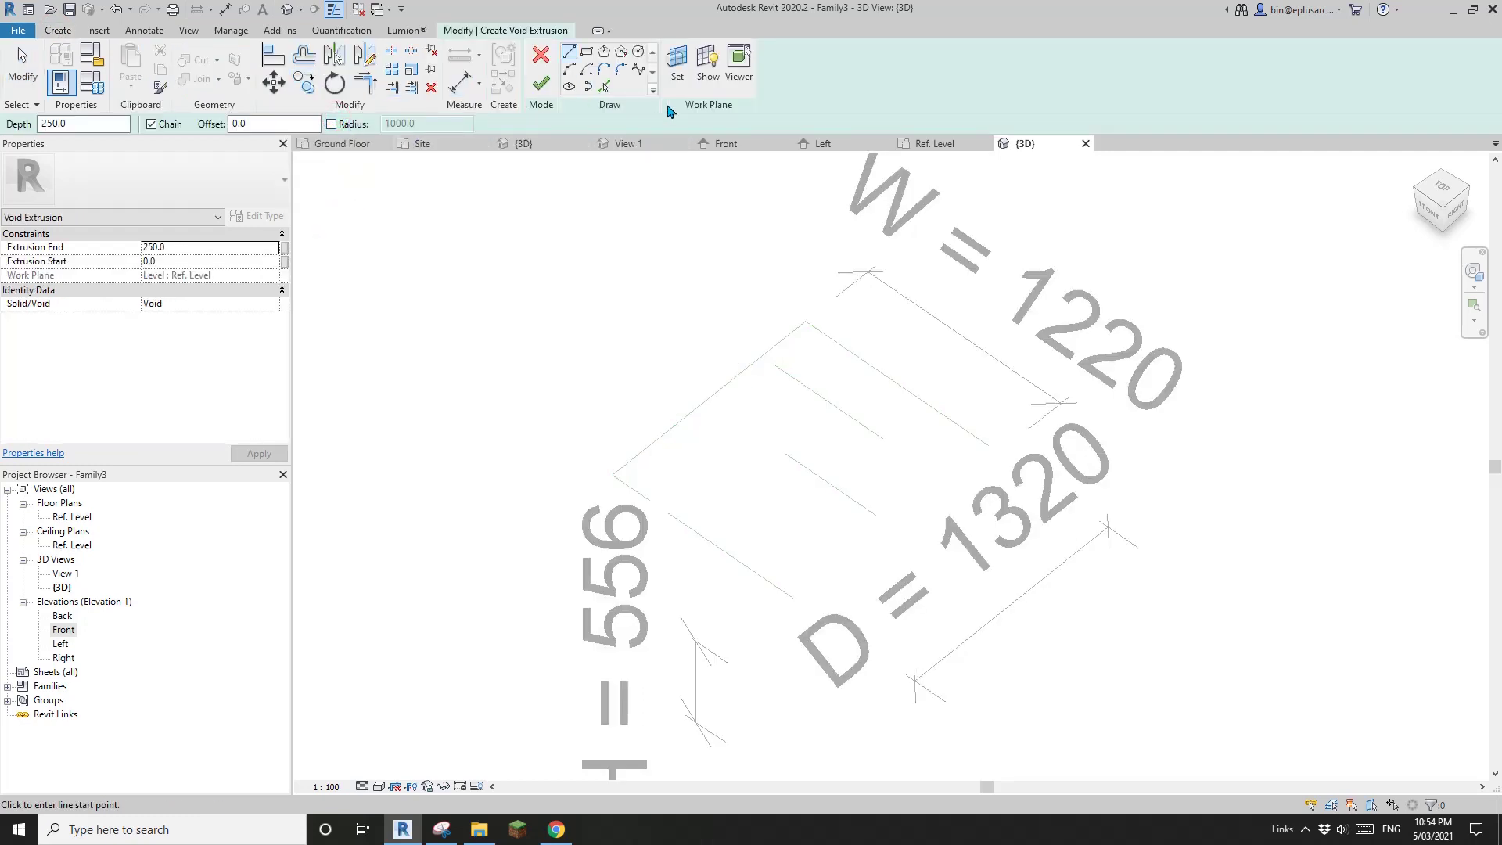
left_click(678, 63)
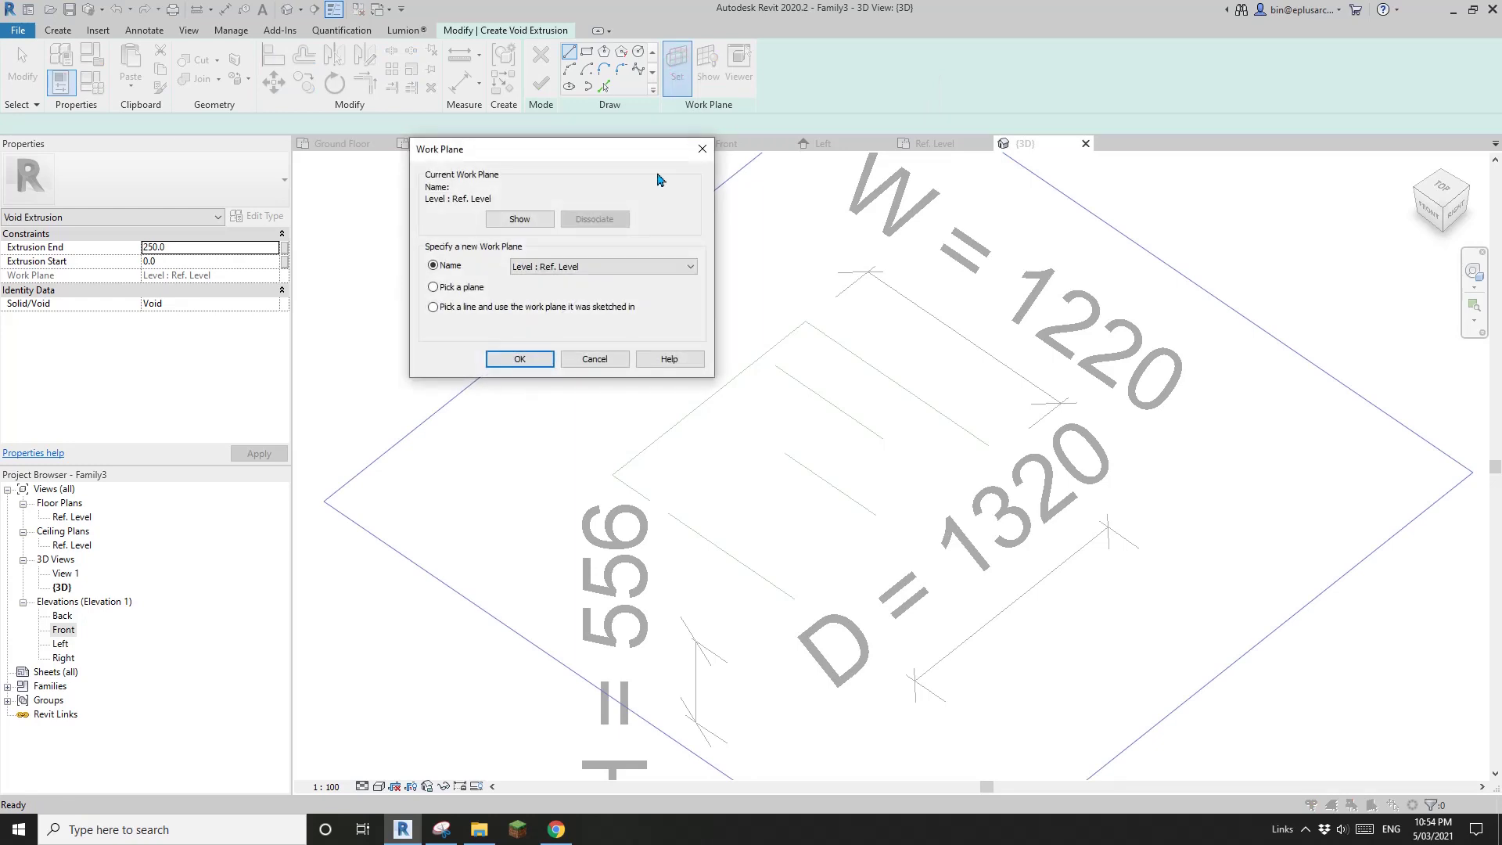
left_click_drag(613, 148, 561, 154)
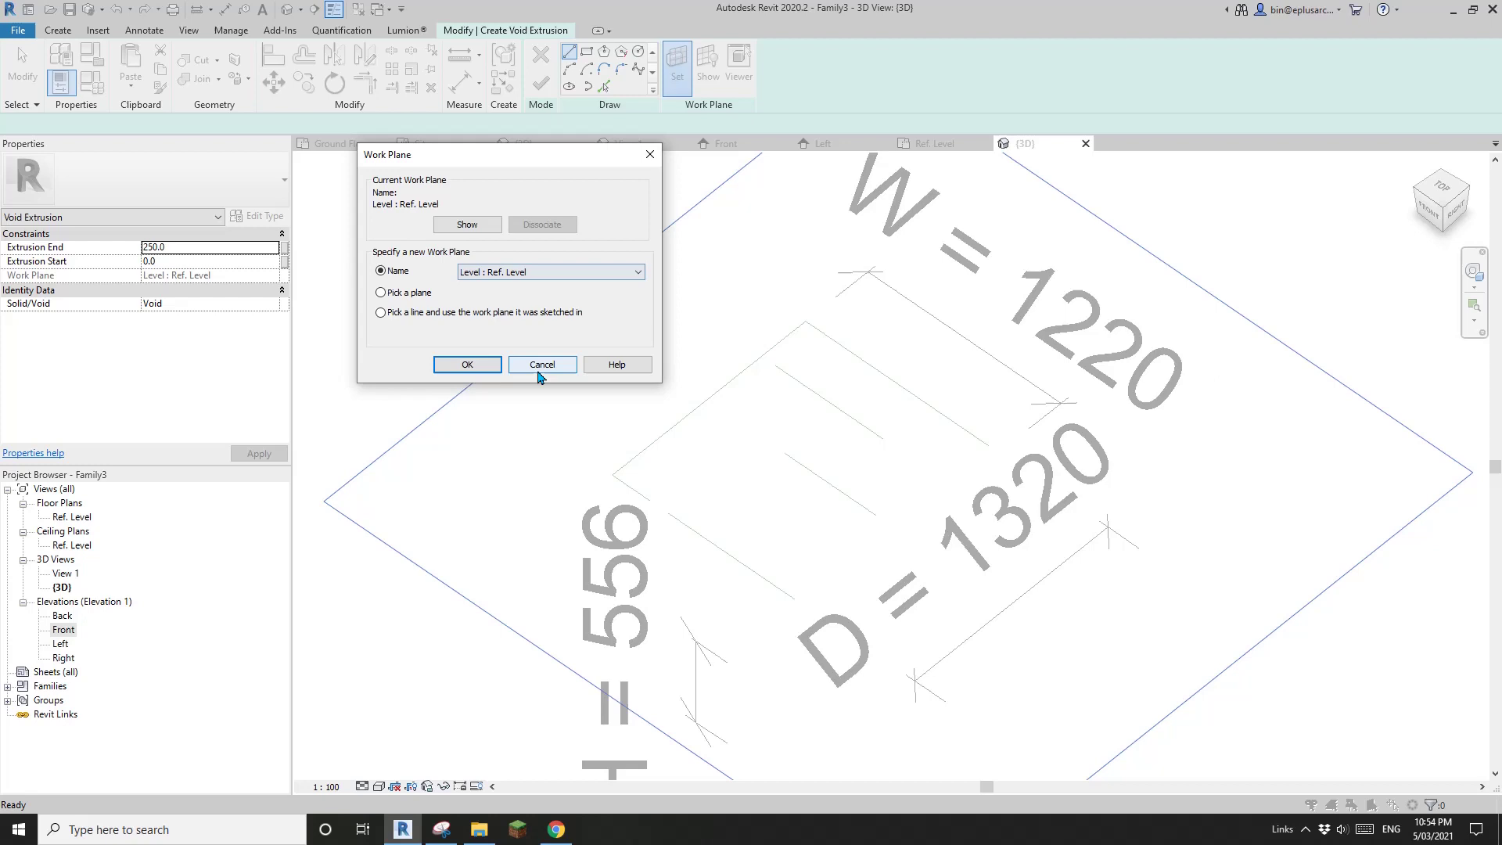
left_click(483, 366)
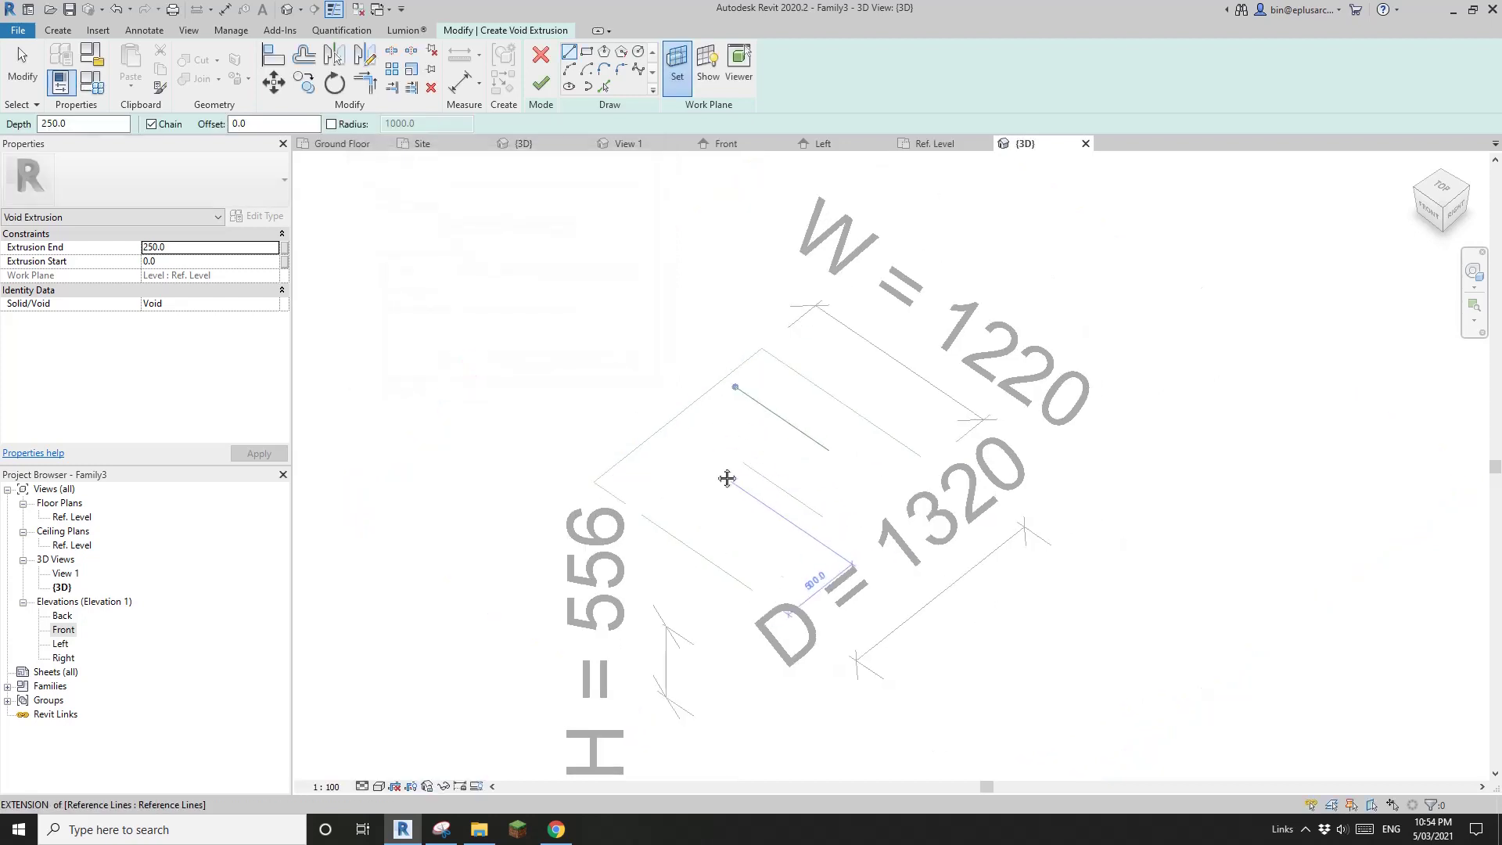
left_click(674, 70)
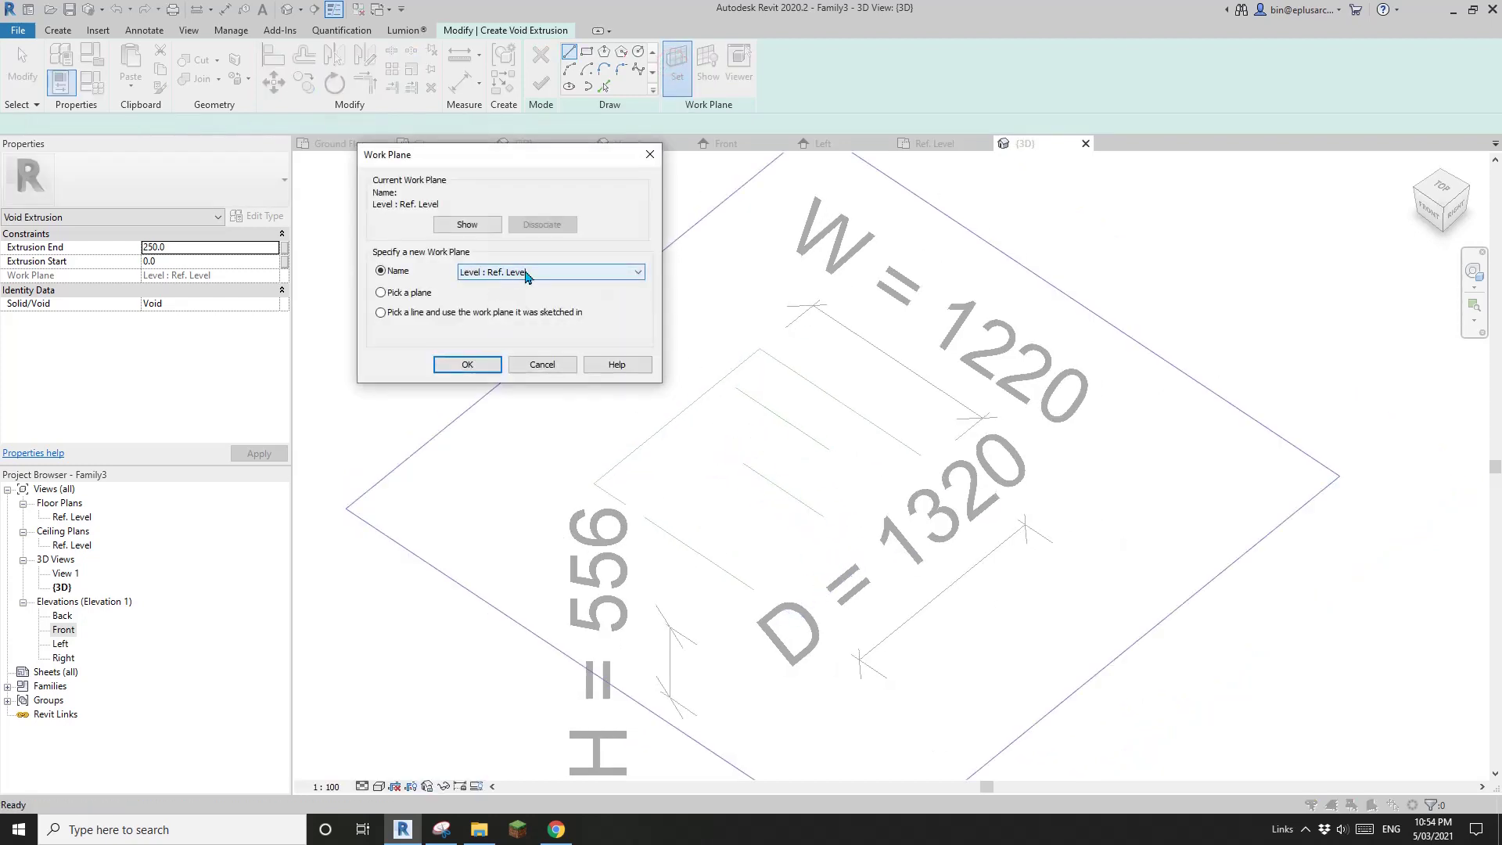
left_click(469, 365)
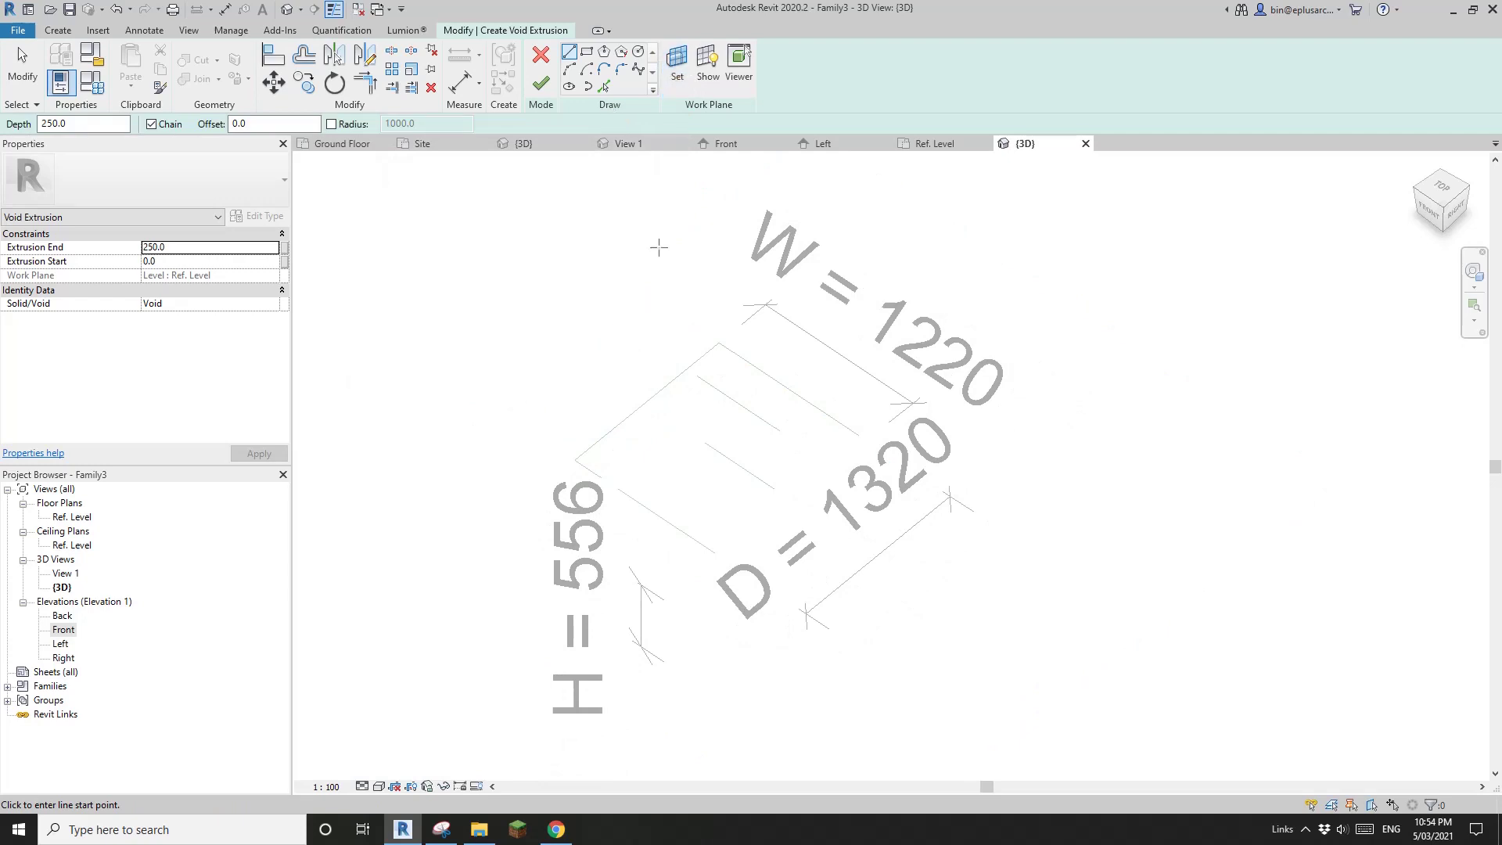
Step: Pick the closed reference-line rectangle as the void extrusion's sketch, lock the sketch lines to it, and finish the extrusion
middle_click_drag(659, 247, 661, 339, "shift")
left_click(605, 87)
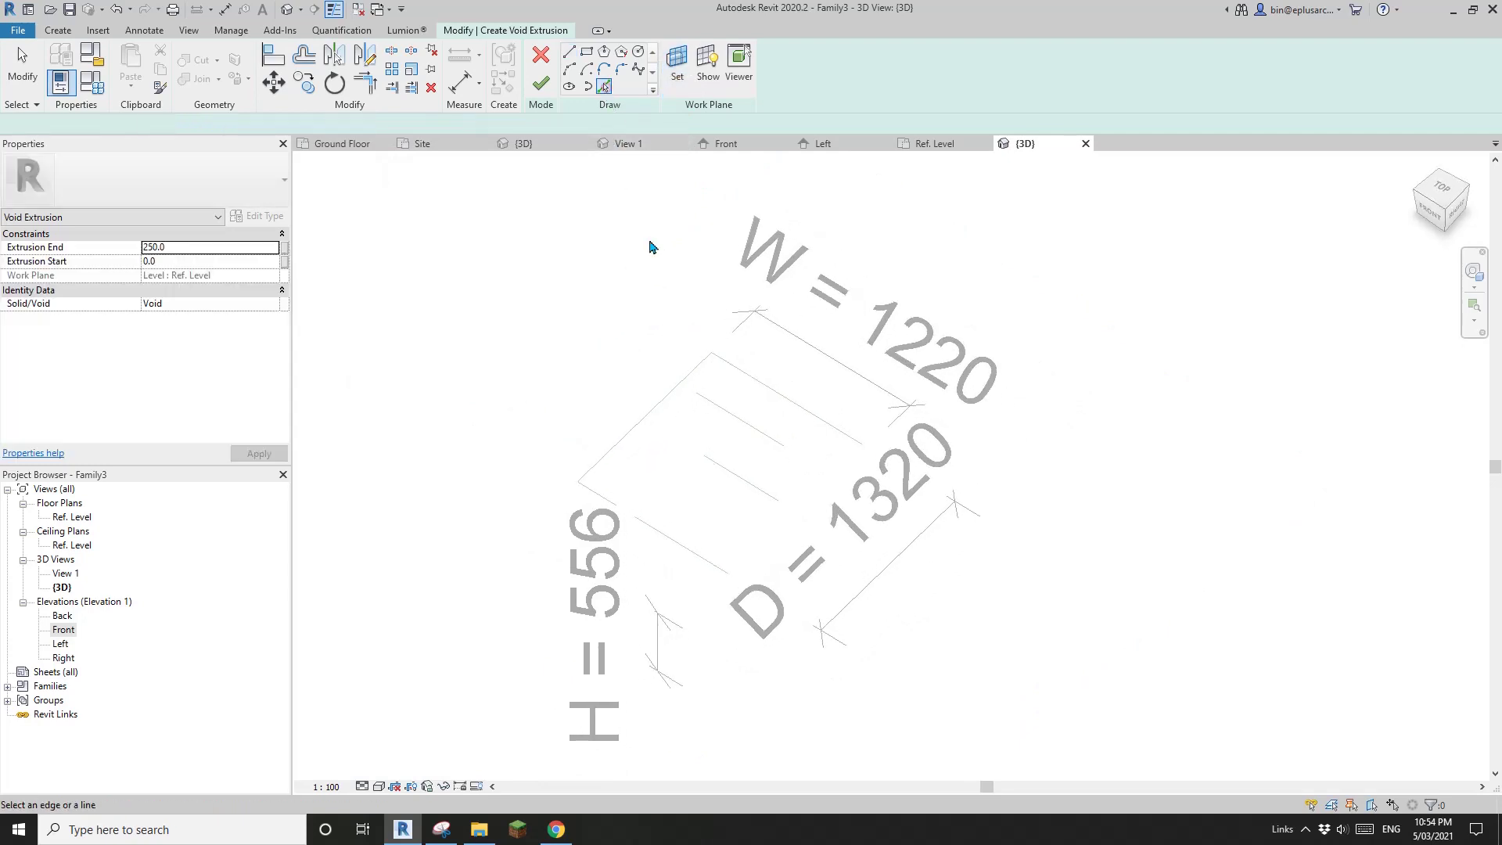
key("Tab")
left_click(662, 404)
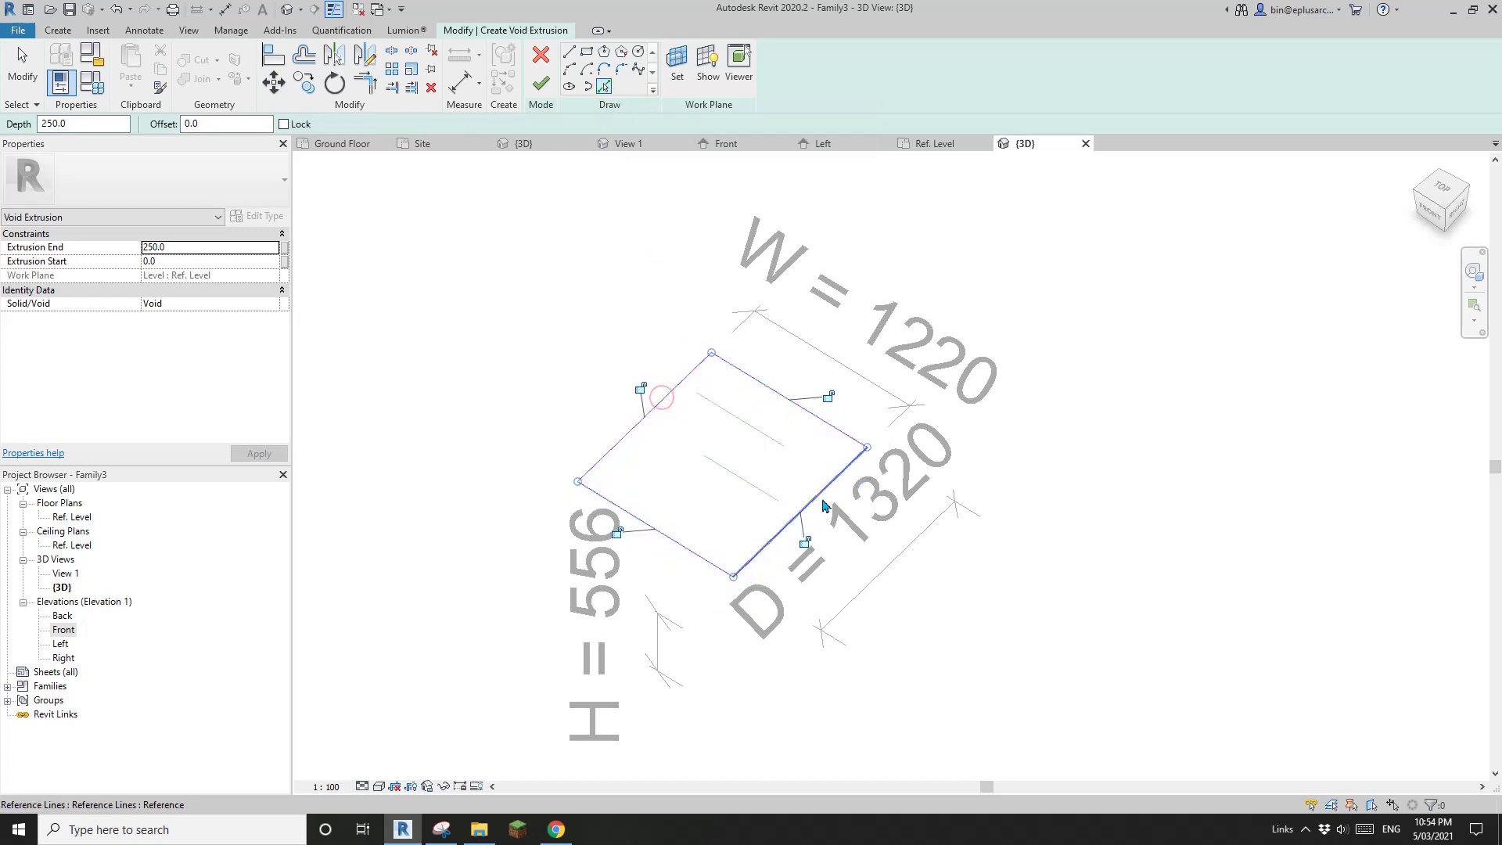
left_click(807, 547)
left_click(829, 396)
left_click(541, 83)
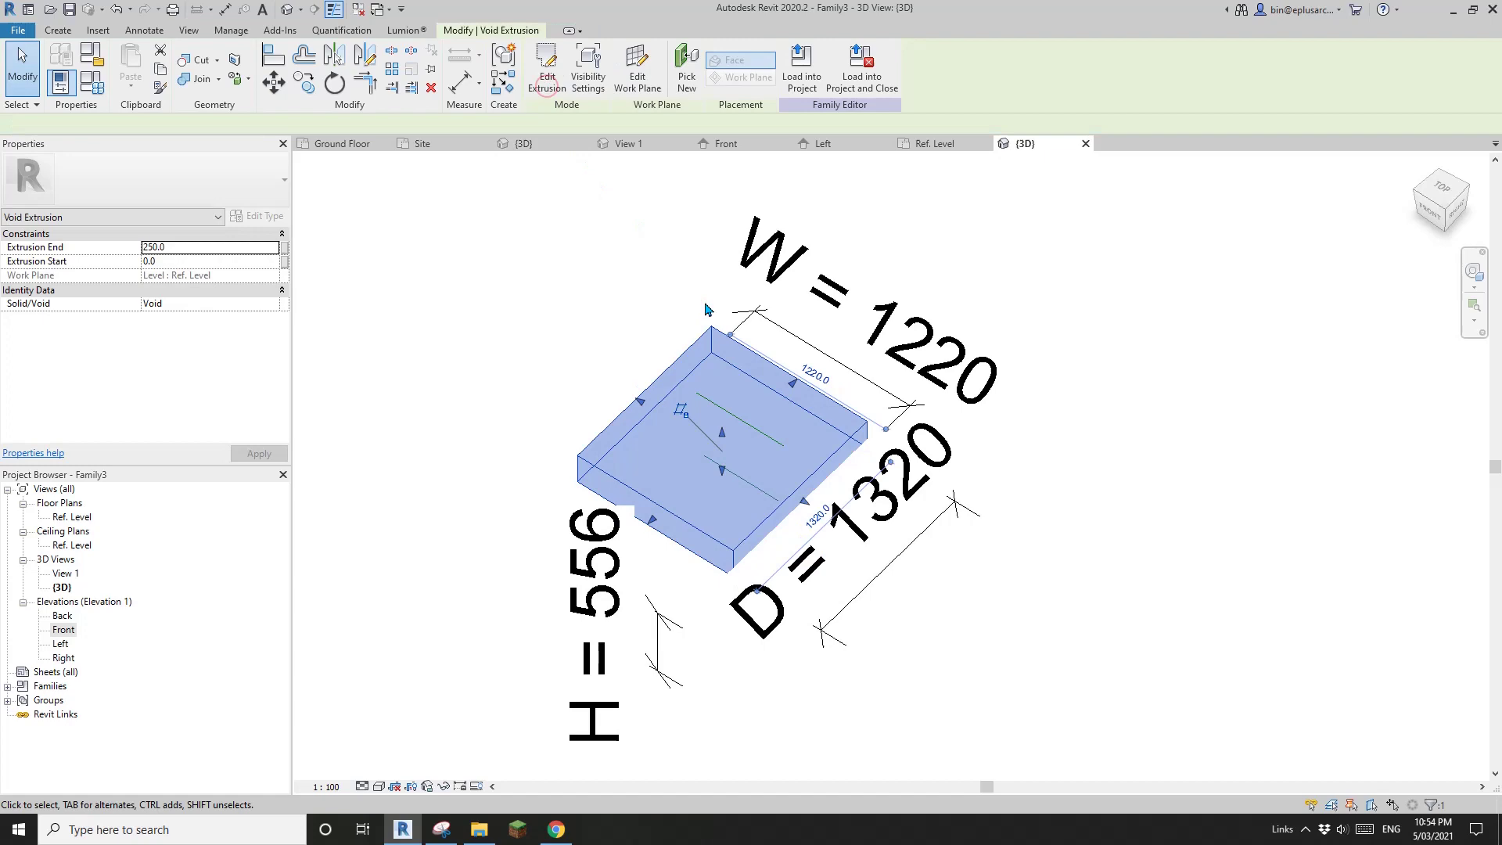
Step: Align the top face of the void extrusion with the upper reference line and lock the alignment
middle_click_drag(706, 309, 741, 438, "shift")
key("a")
key("l")
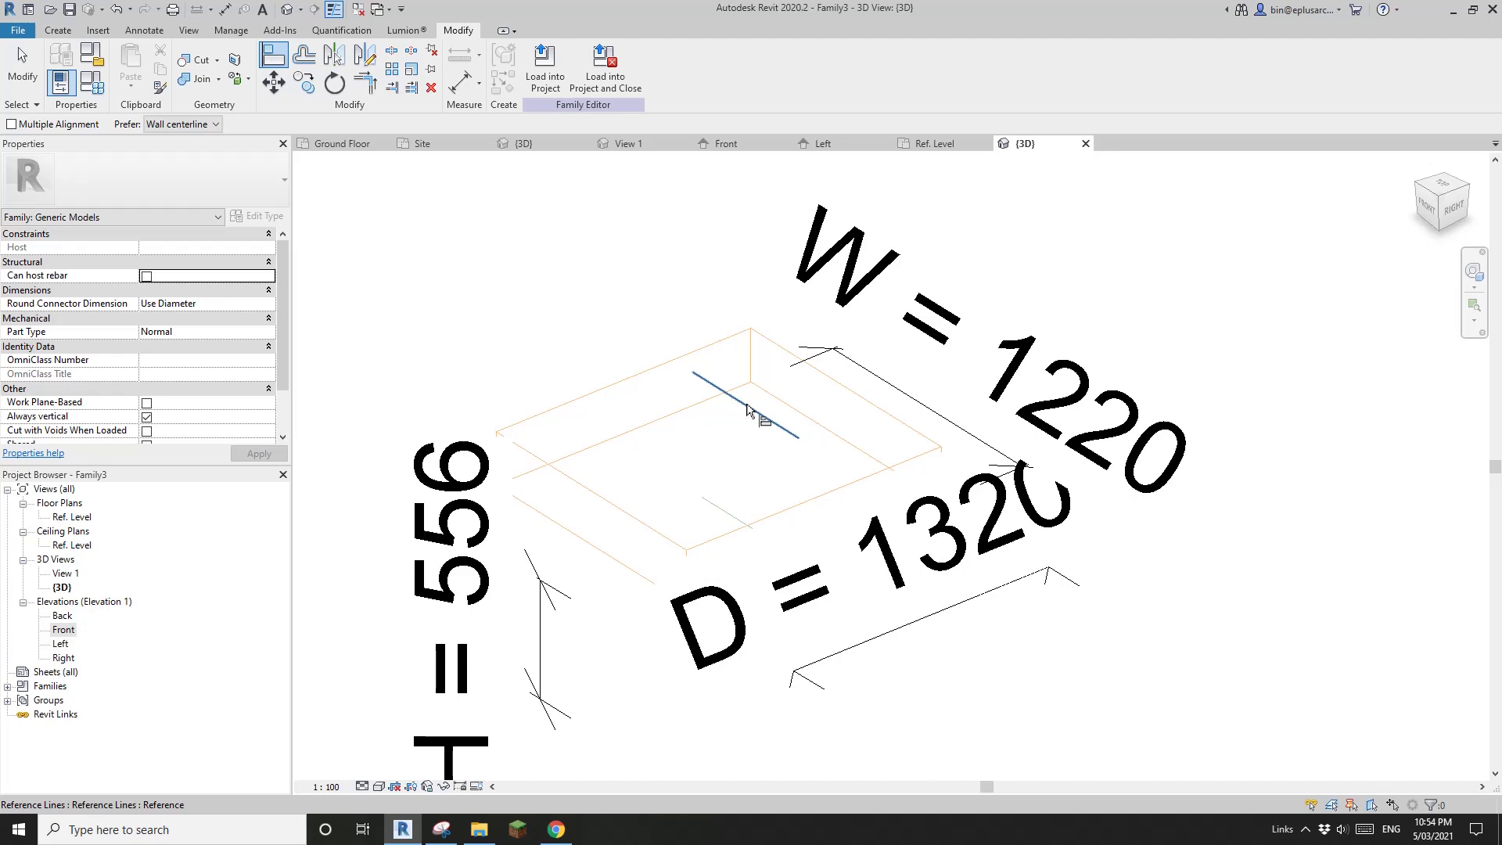
left_click(747, 409)
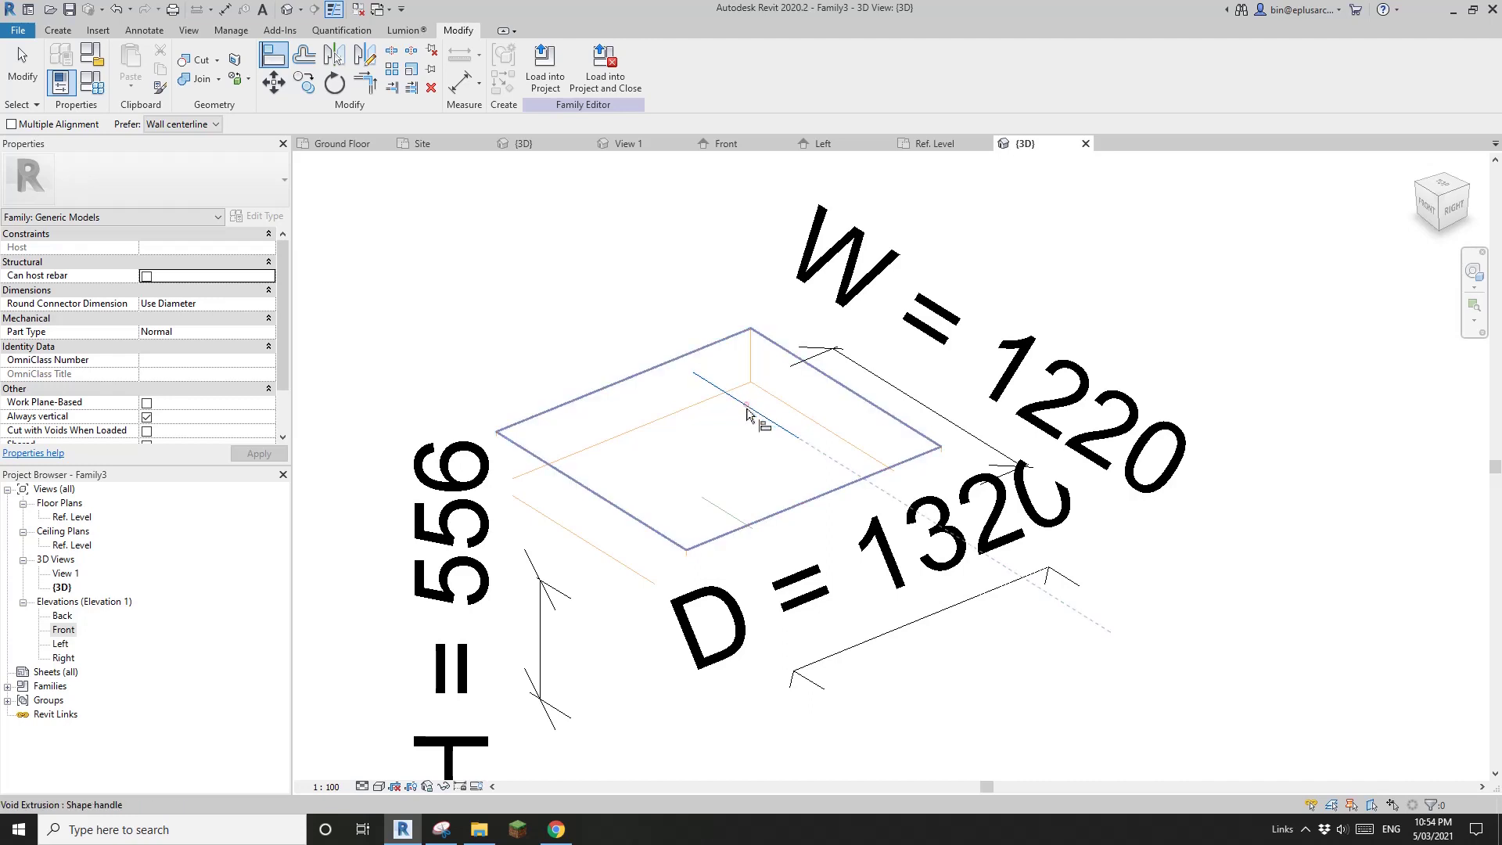
left_click(563, 423)
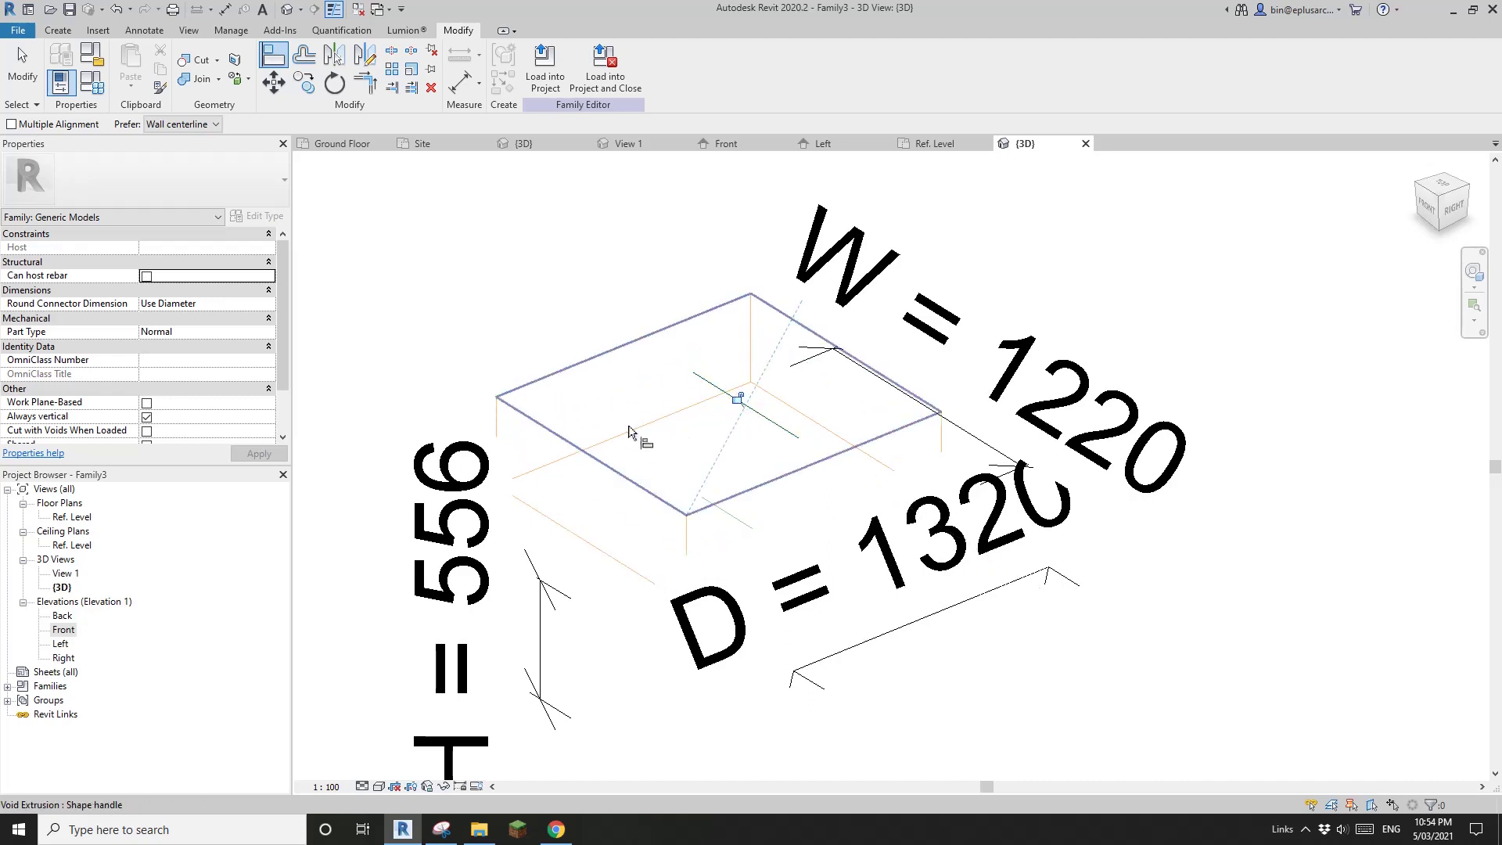
Step: Align the bottom face of the void extrusion with the lower reference line, lock the alignment, and end the command
middle_click_drag(724, 492, 772, 275, "shift")
mouse_move(780, 431)
middle_mouse_down("shift")
mouse_move(688, 500)
mouse_move(800, 445)
middle_mouse_up("shift")
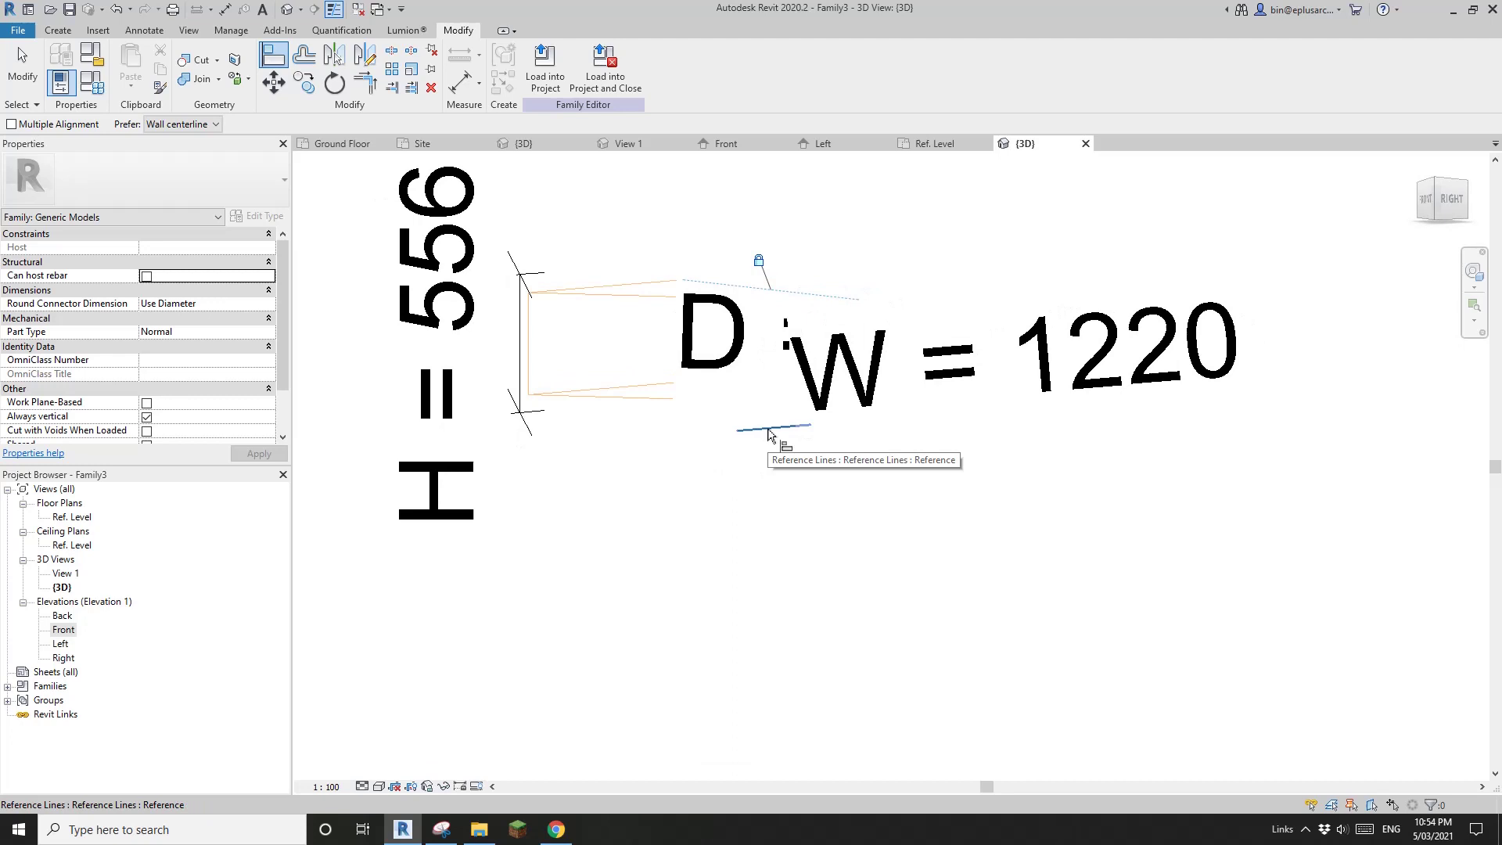
left_click(768, 429)
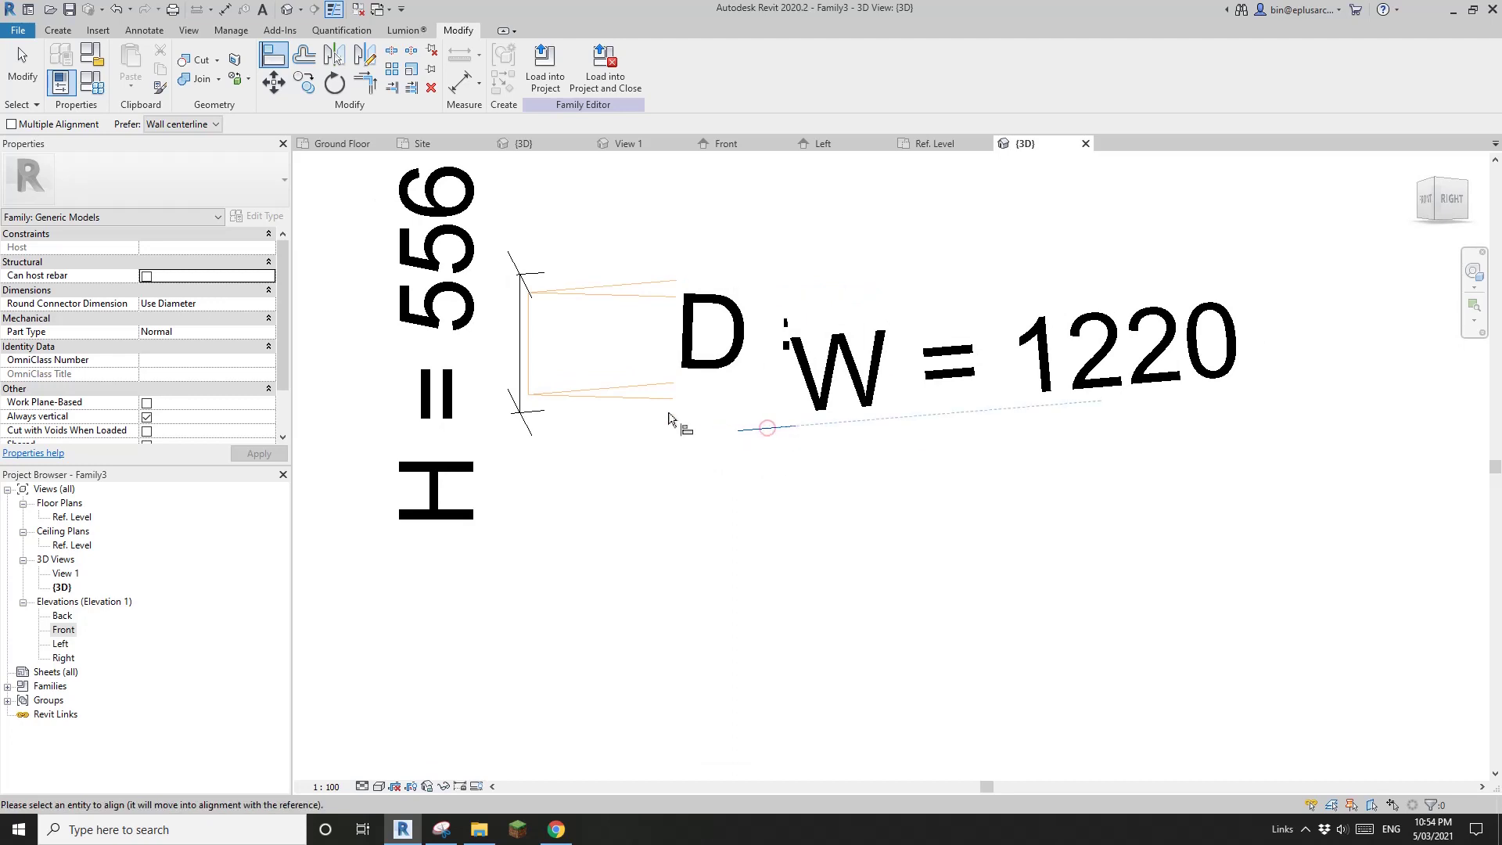
left_click(626, 394)
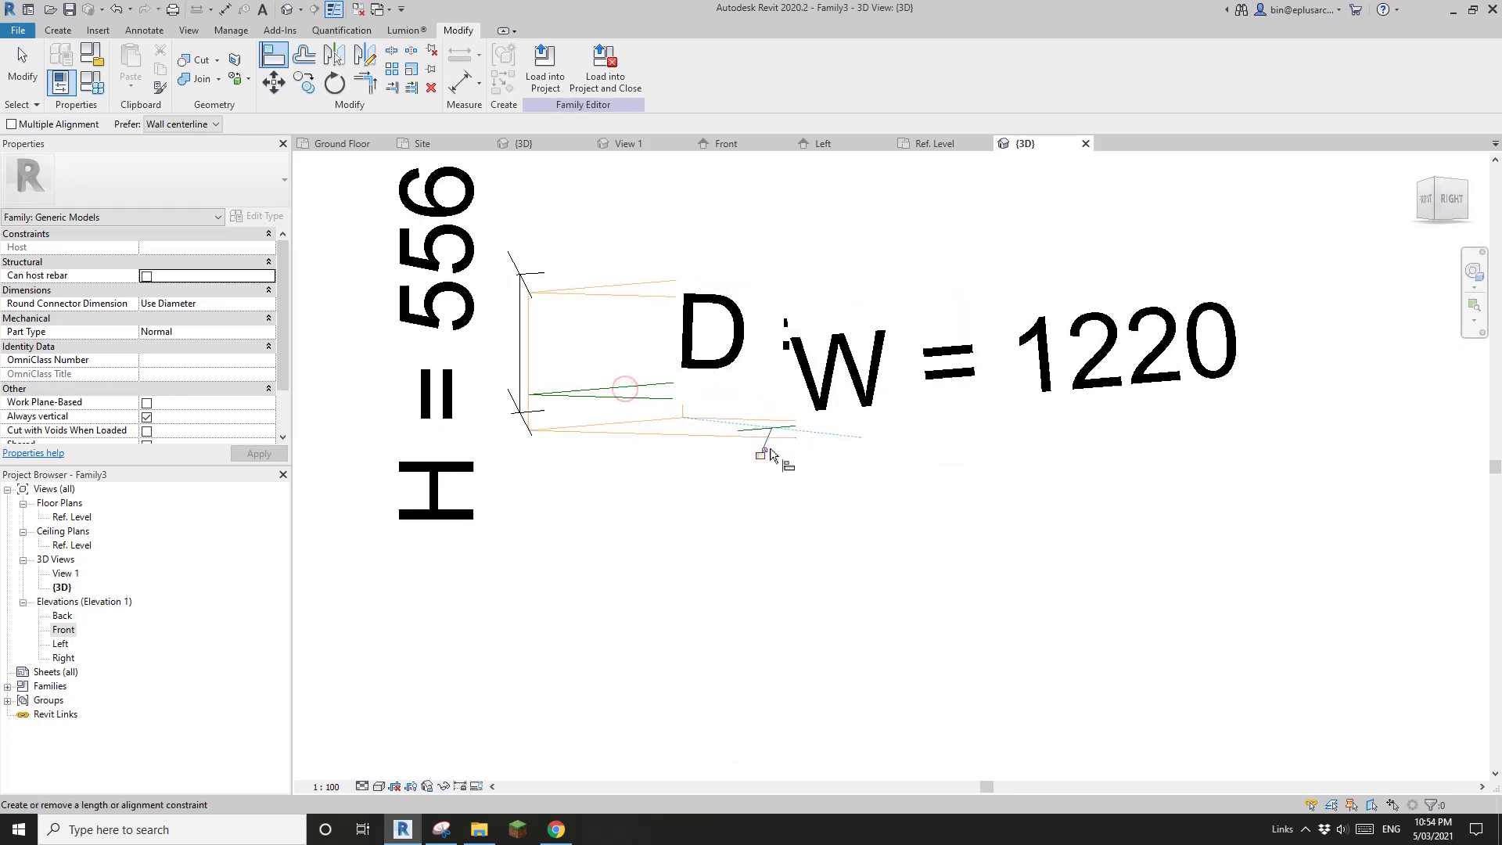
middle_click_drag(773, 645, 719, 592, "shift")
key("Escape")
Step: Temporarily isolate the void extrusion in the 3D view
middle_click_drag(694, 536, 771, 647, "shift")
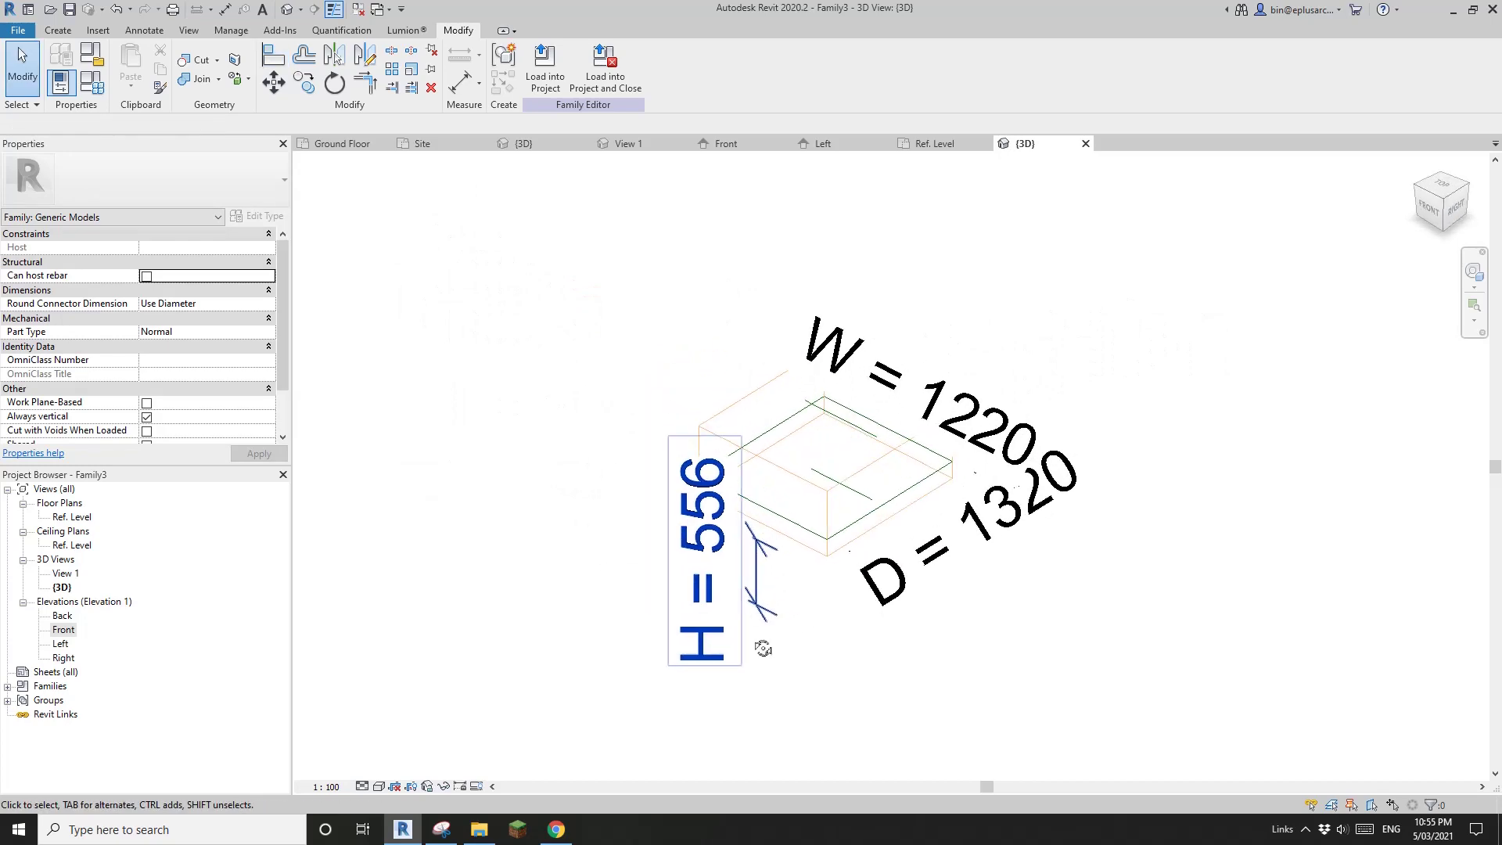
left_click(741, 409)
middle_click_drag(618, 407, 687, 477)
key("i")
left_click(621, 475)
scroll(672, 481, "up", 1)
middle_click_drag(669, 485, 607, 468, "shift")
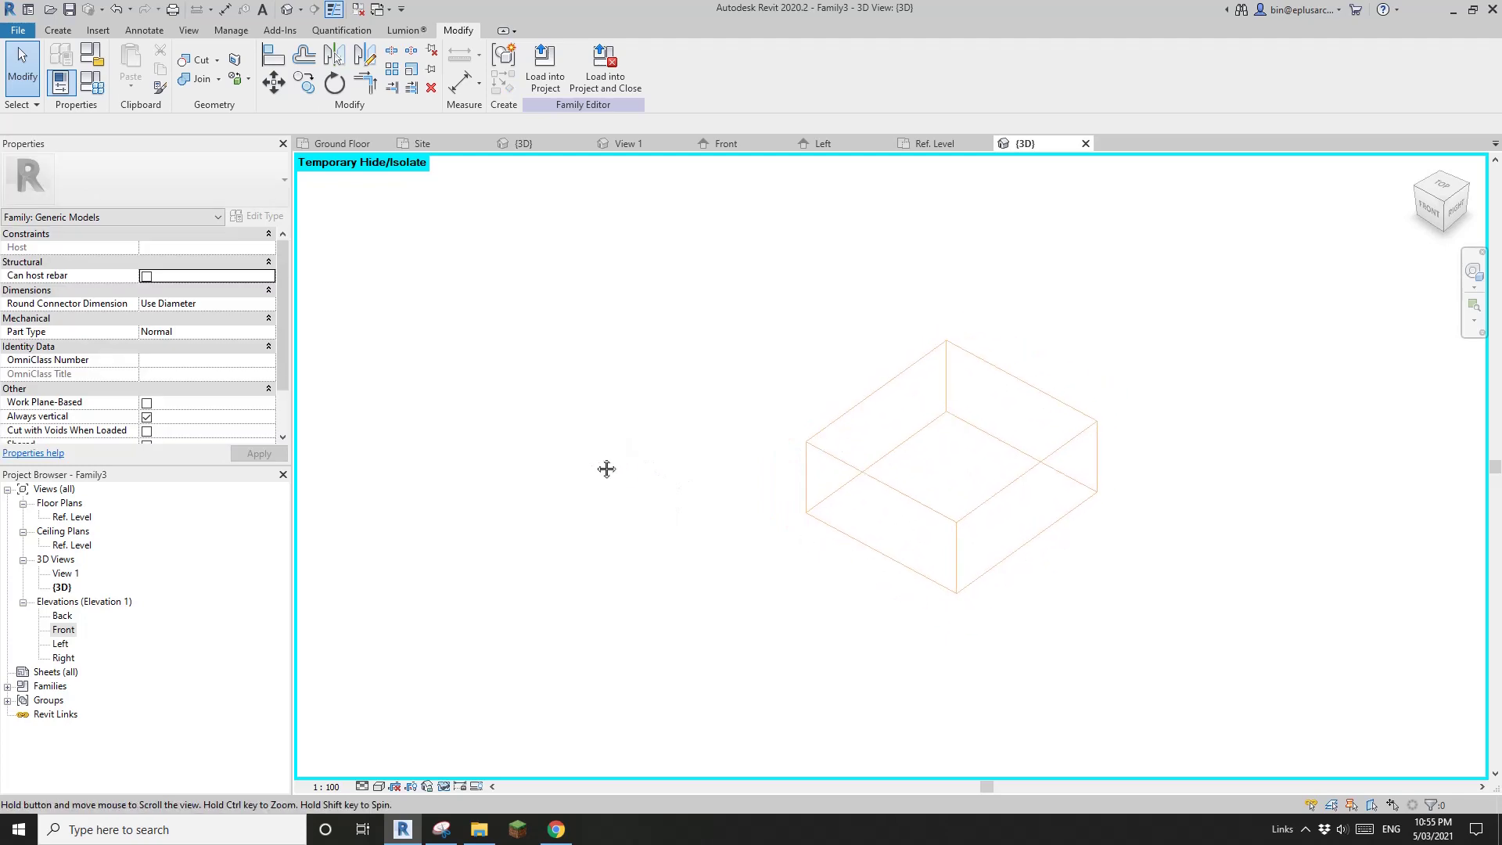
Step: Set the family's D, W and H parameters to 900 one after another, applying each to flex the void box
scroll(607, 467, "up", 1)
left_click(99, 87)
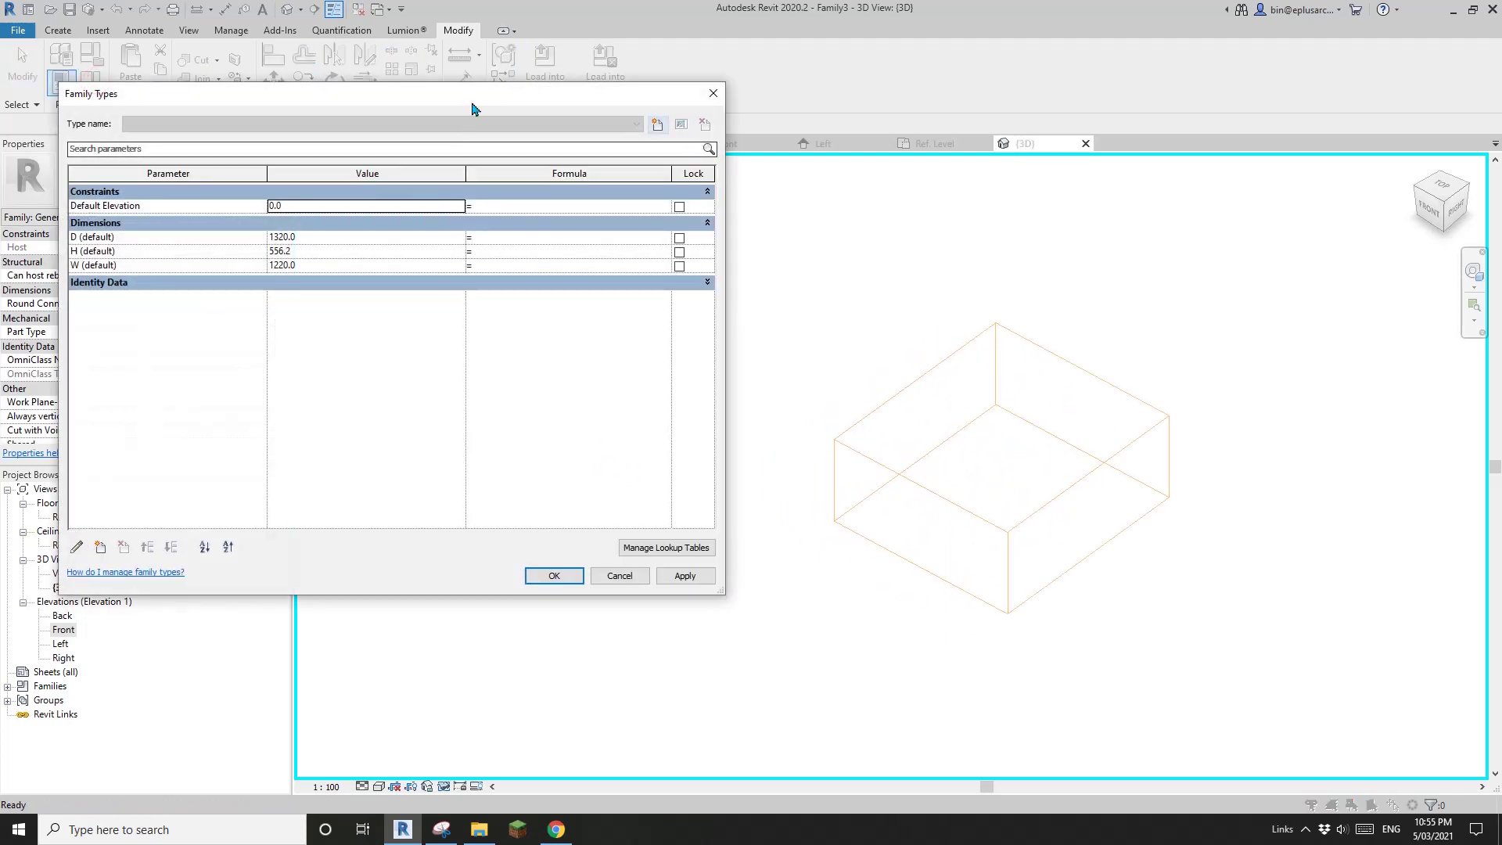
left_click_drag(470, 104, 479, 149)
left_click(364, 283)
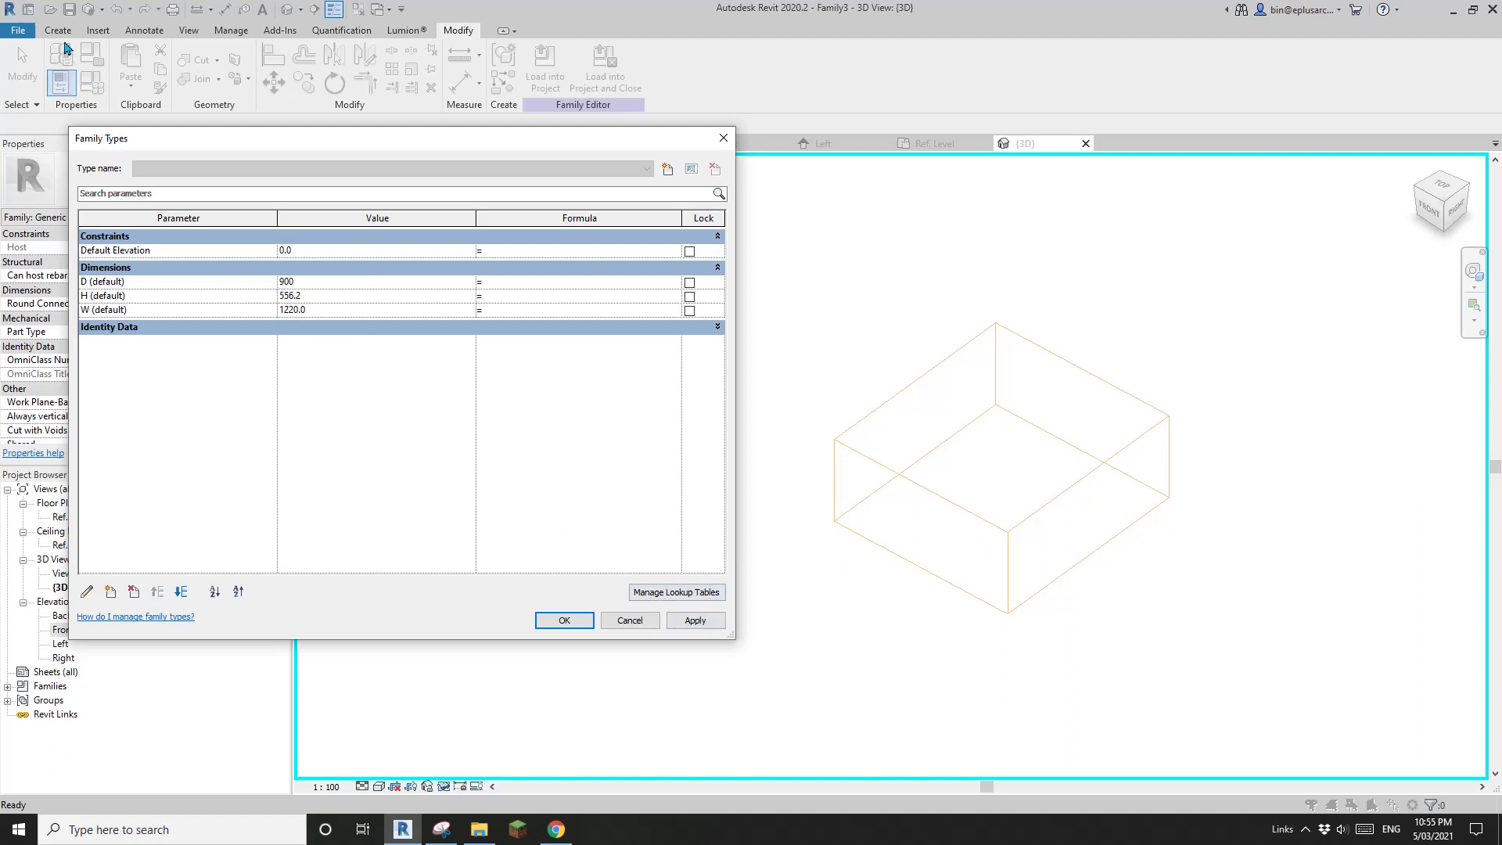
left_click(670, 619)
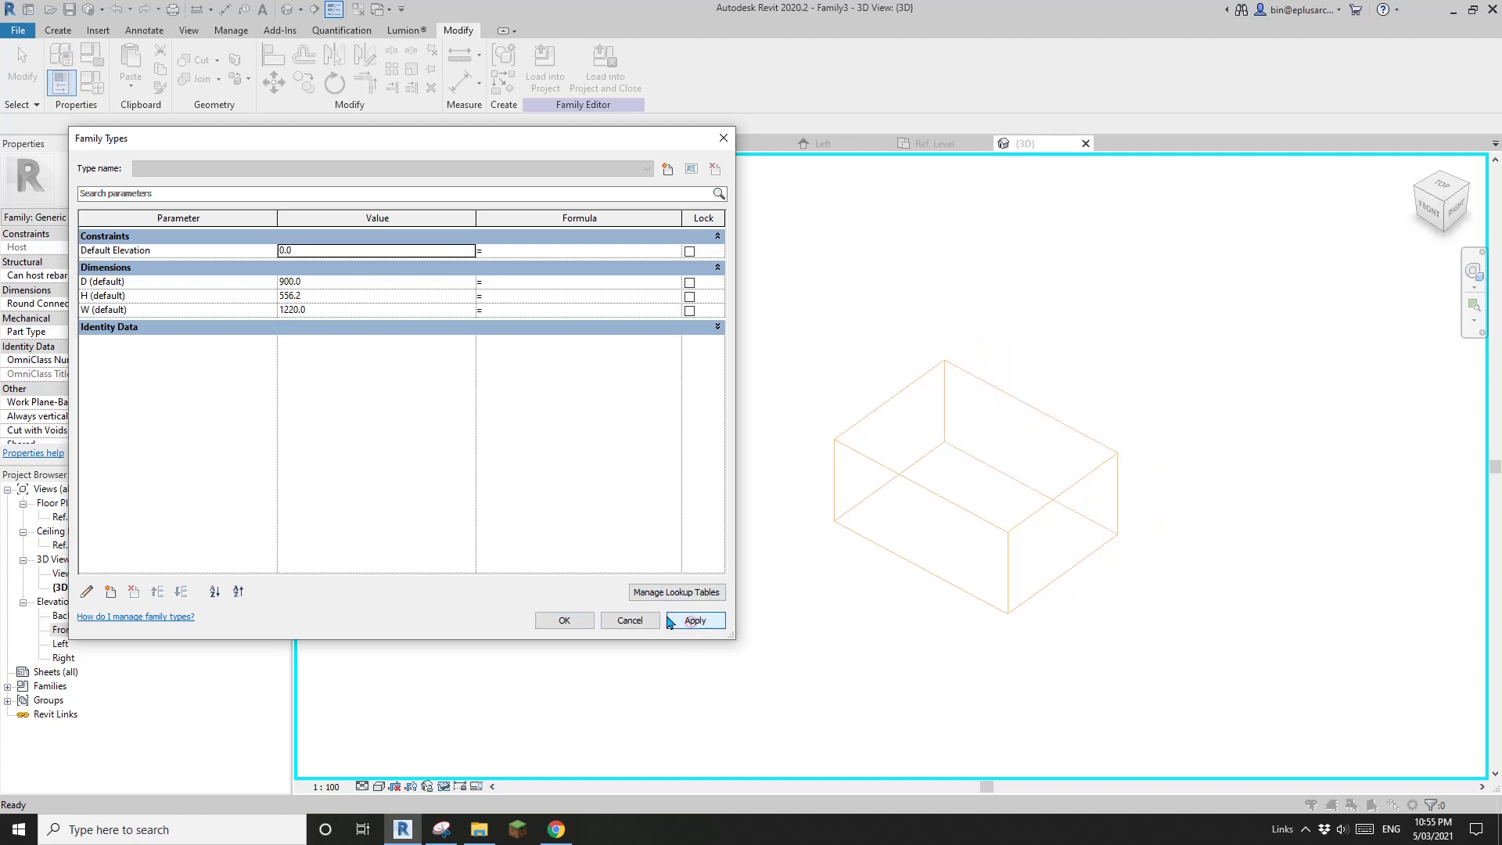
left_click(353, 295)
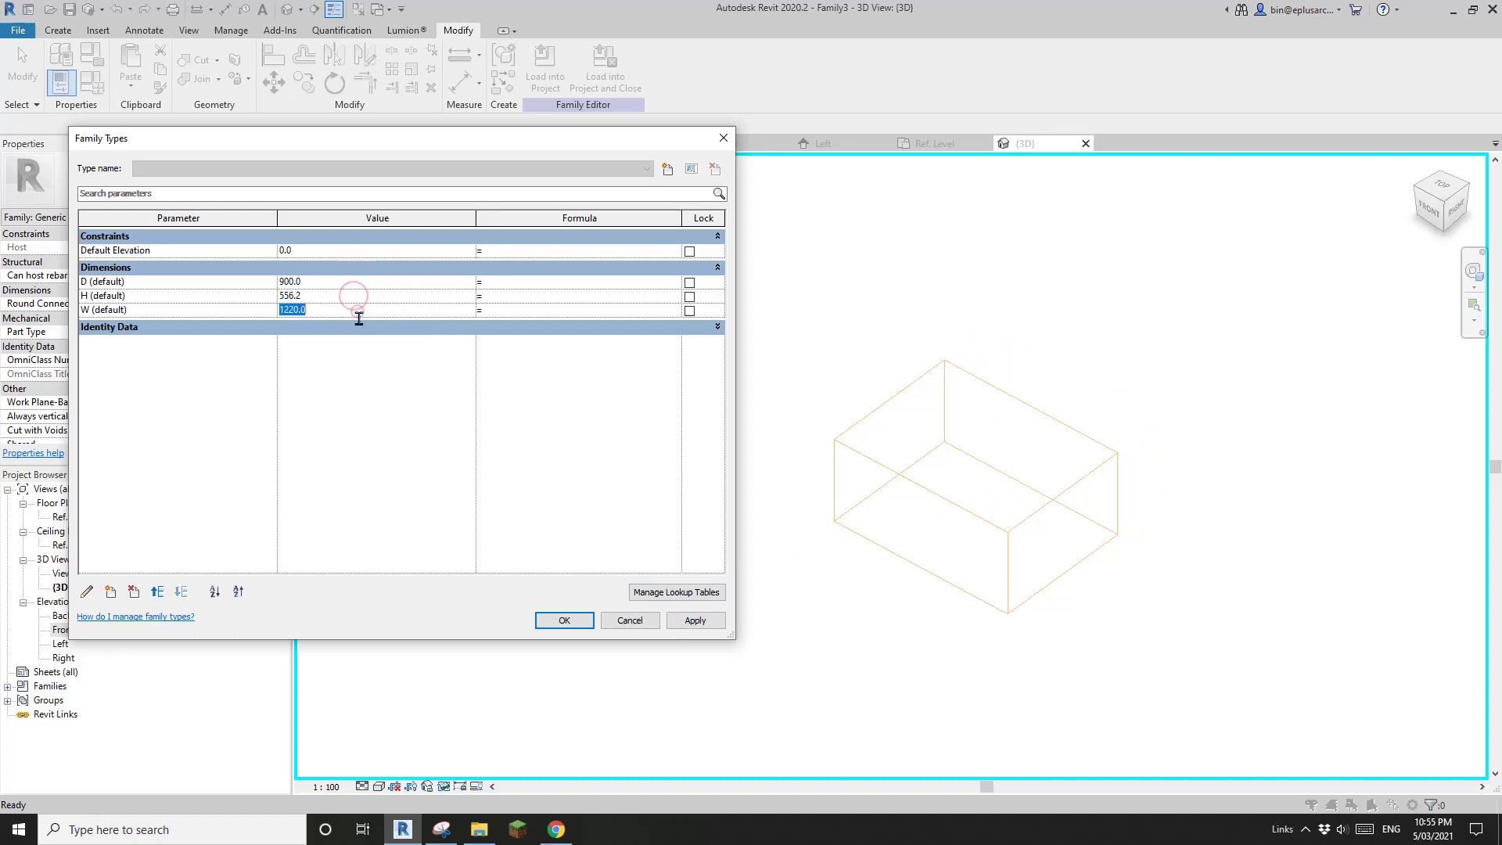
left_click(691, 621)
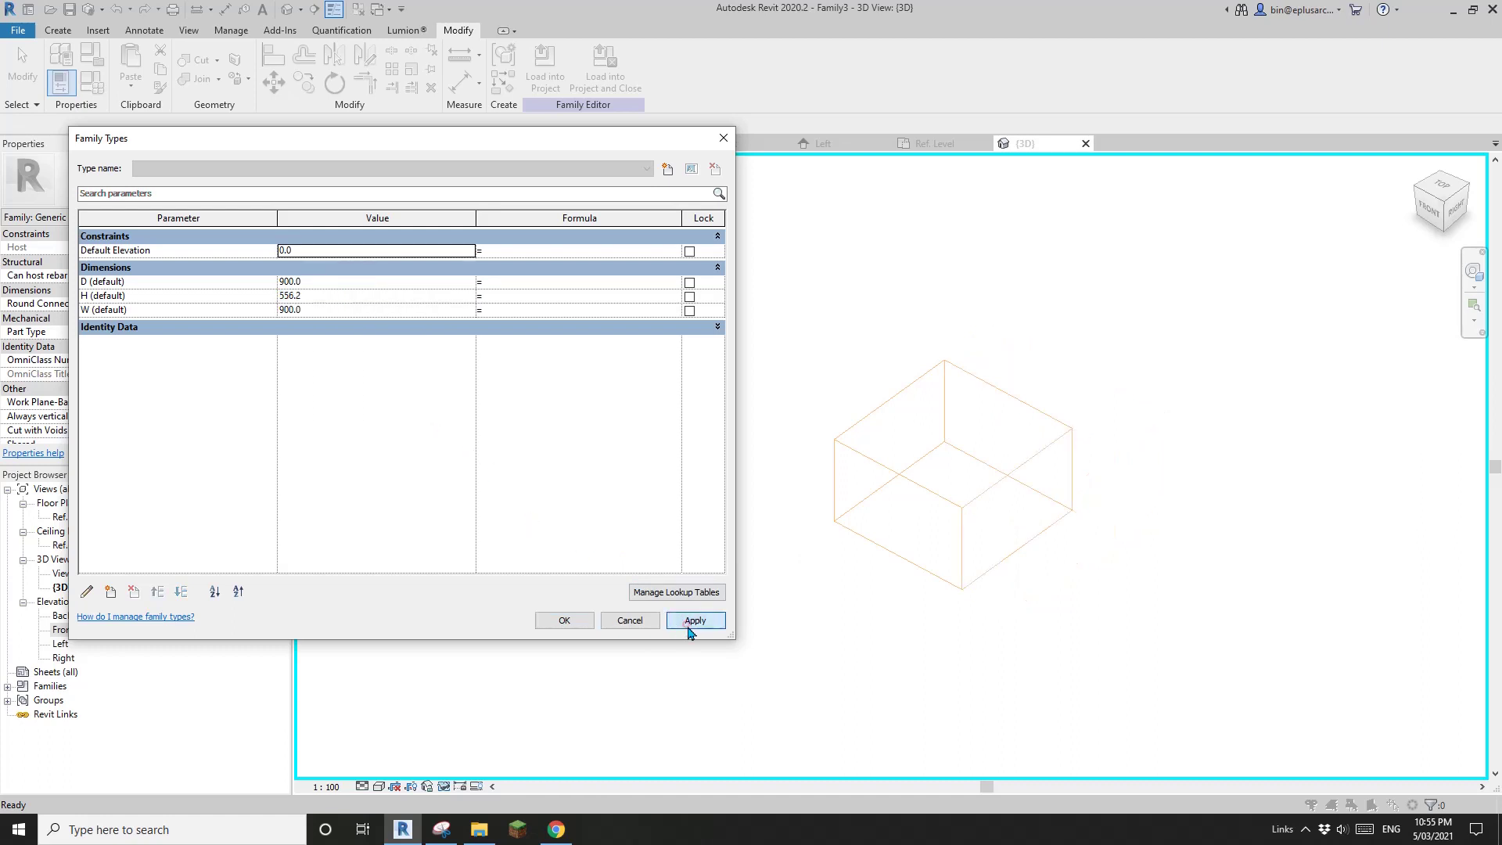
left_click(356, 301)
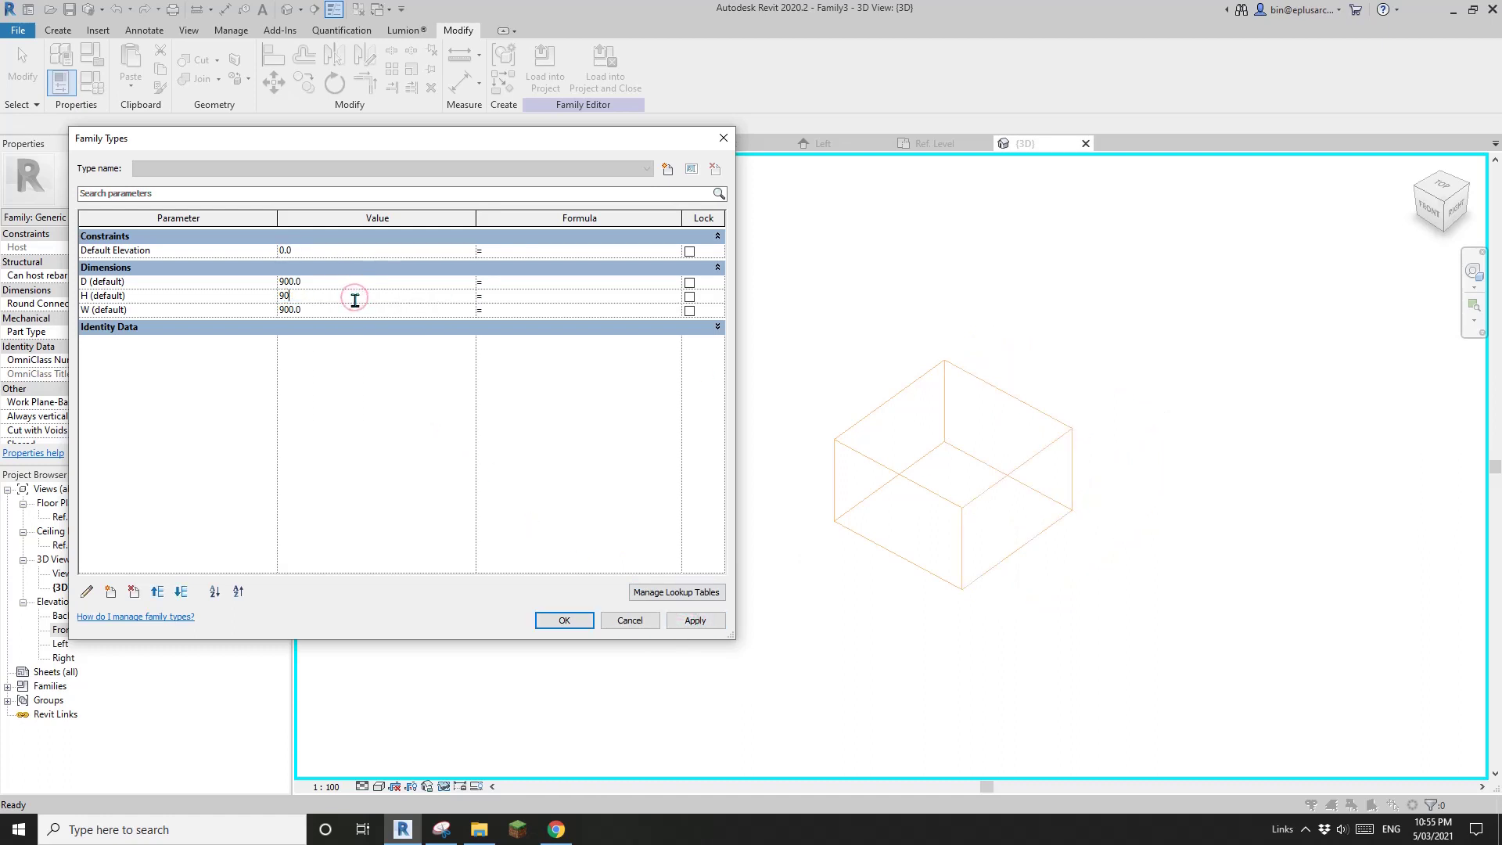
left_click(702, 621)
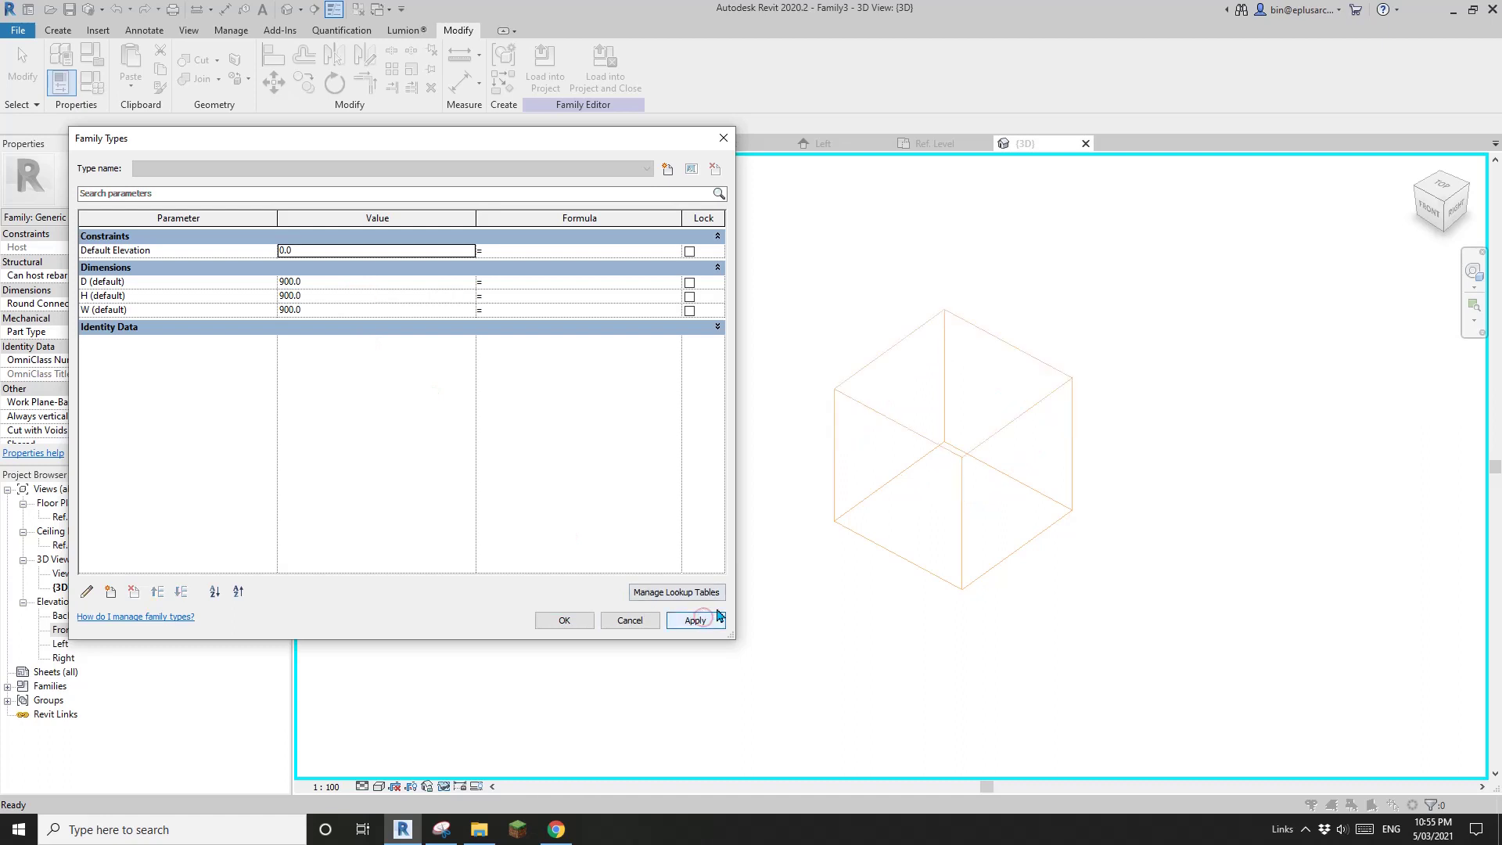
left_click(563, 620)
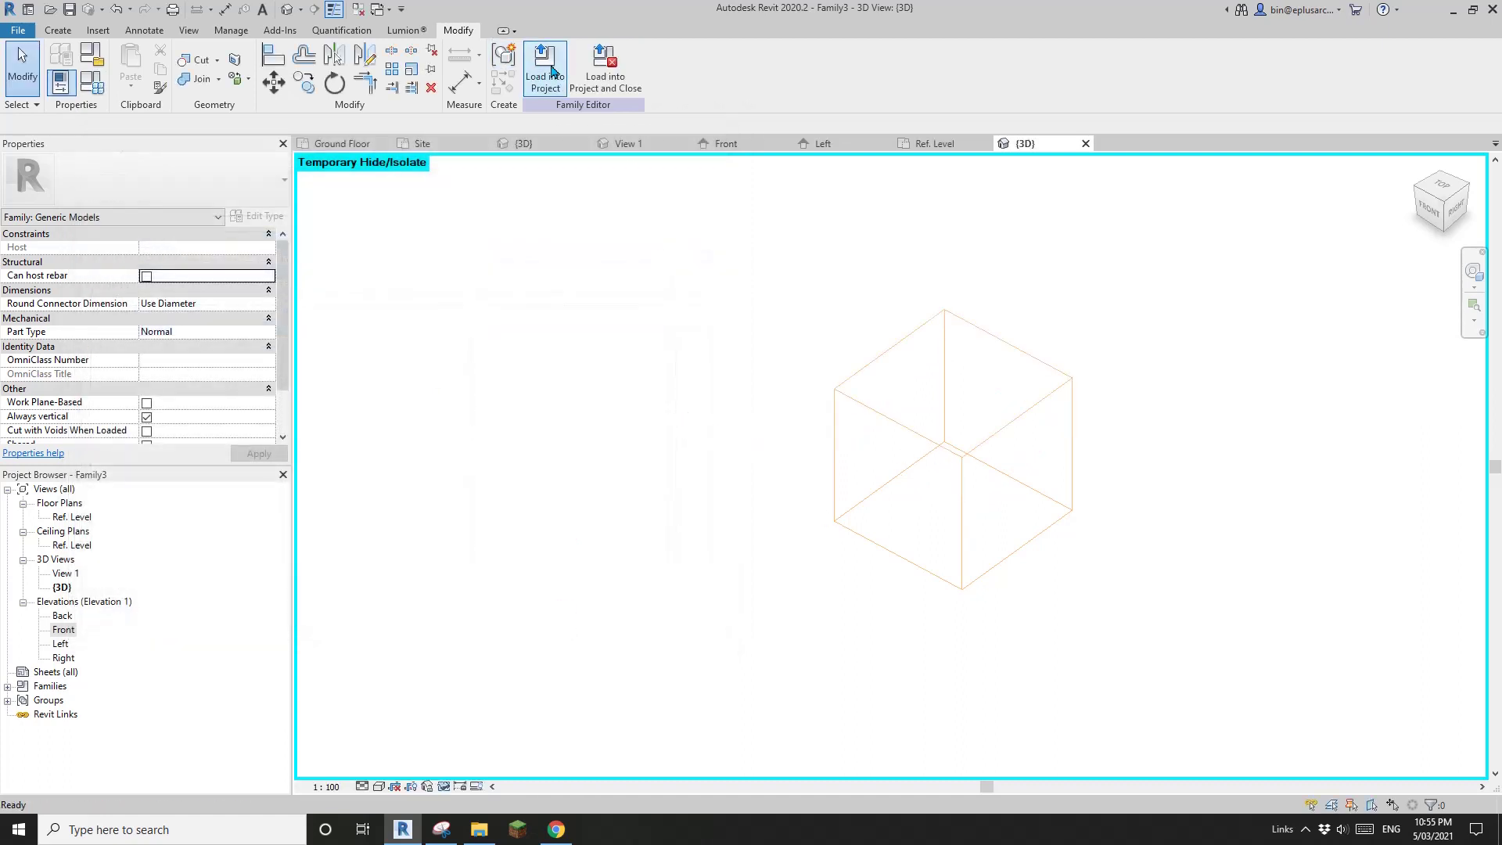
Step: Load the void family into the project and close its family file
middle_click_drag(761, 304, 711, 307)
left_click(604, 66)
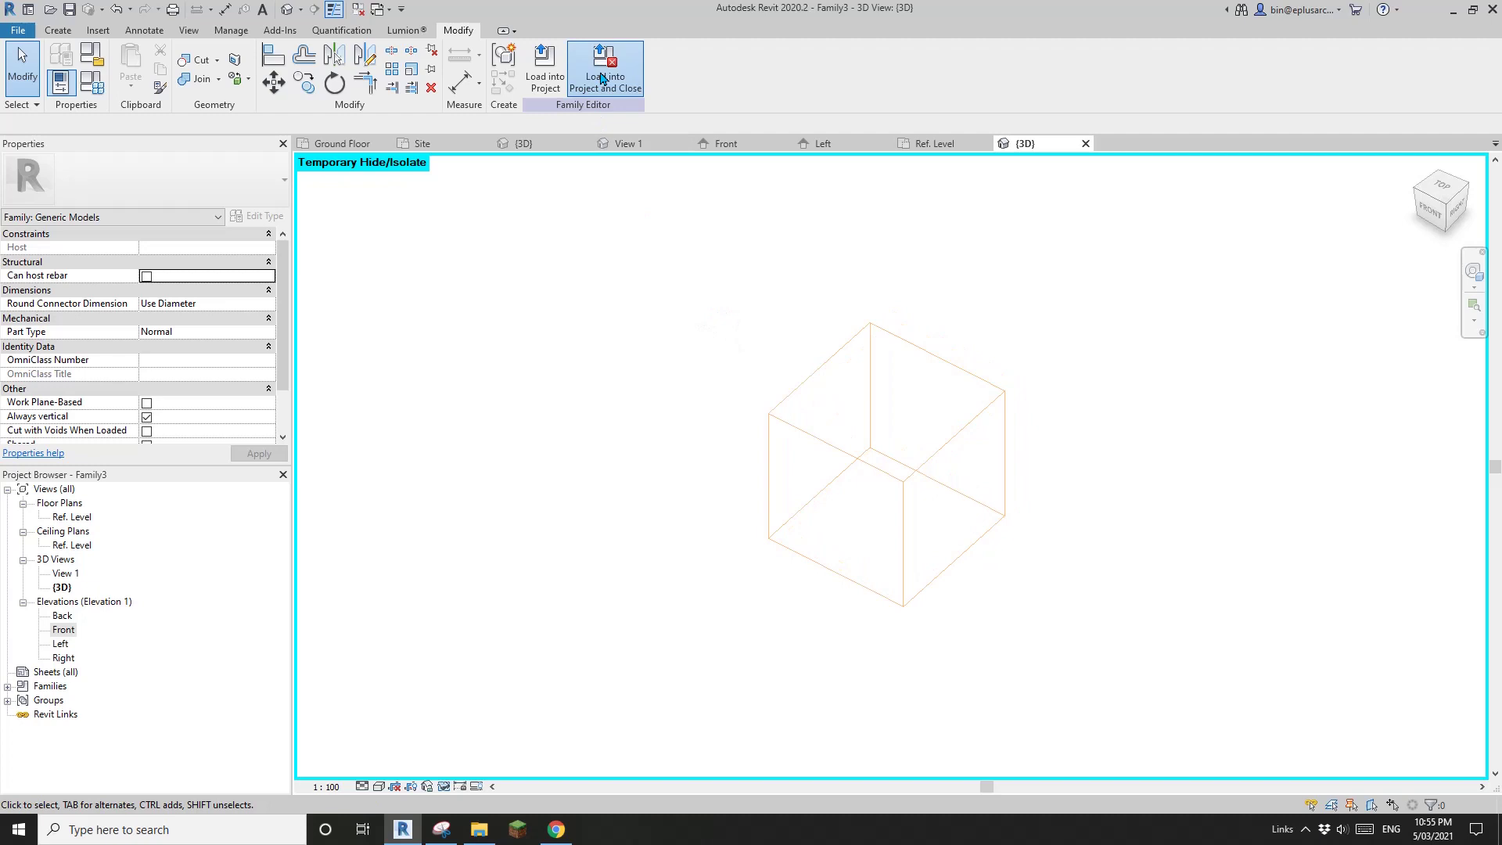
left_click(795, 417)
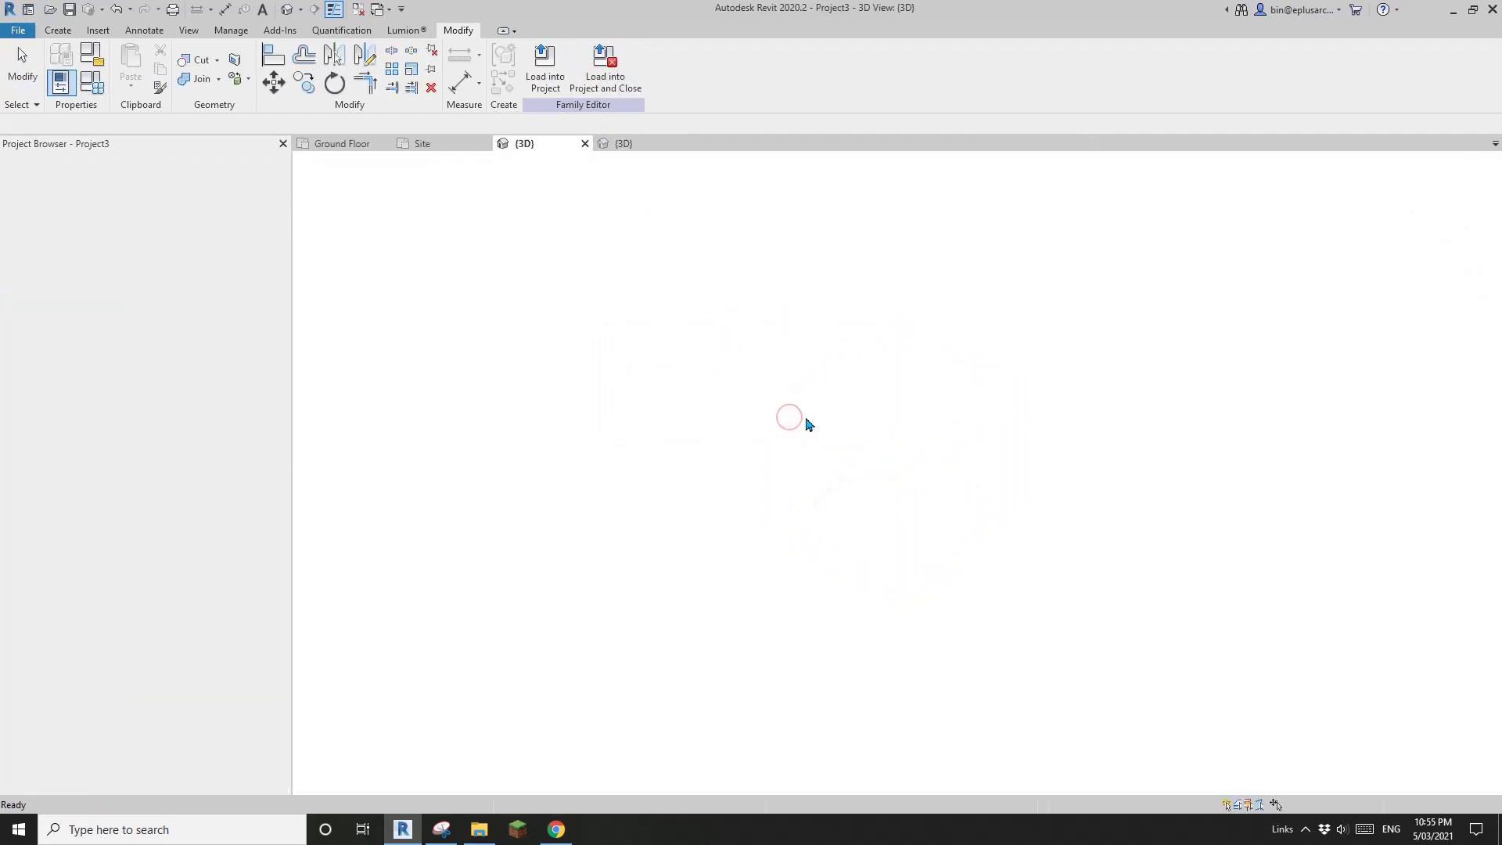
Step: Place one instance of the void family in the Ground Floor plan, just below the house and outside the earth floor
middle_click_drag(746, 494, 837, 418)
scroll(754, 508, "up", 3)
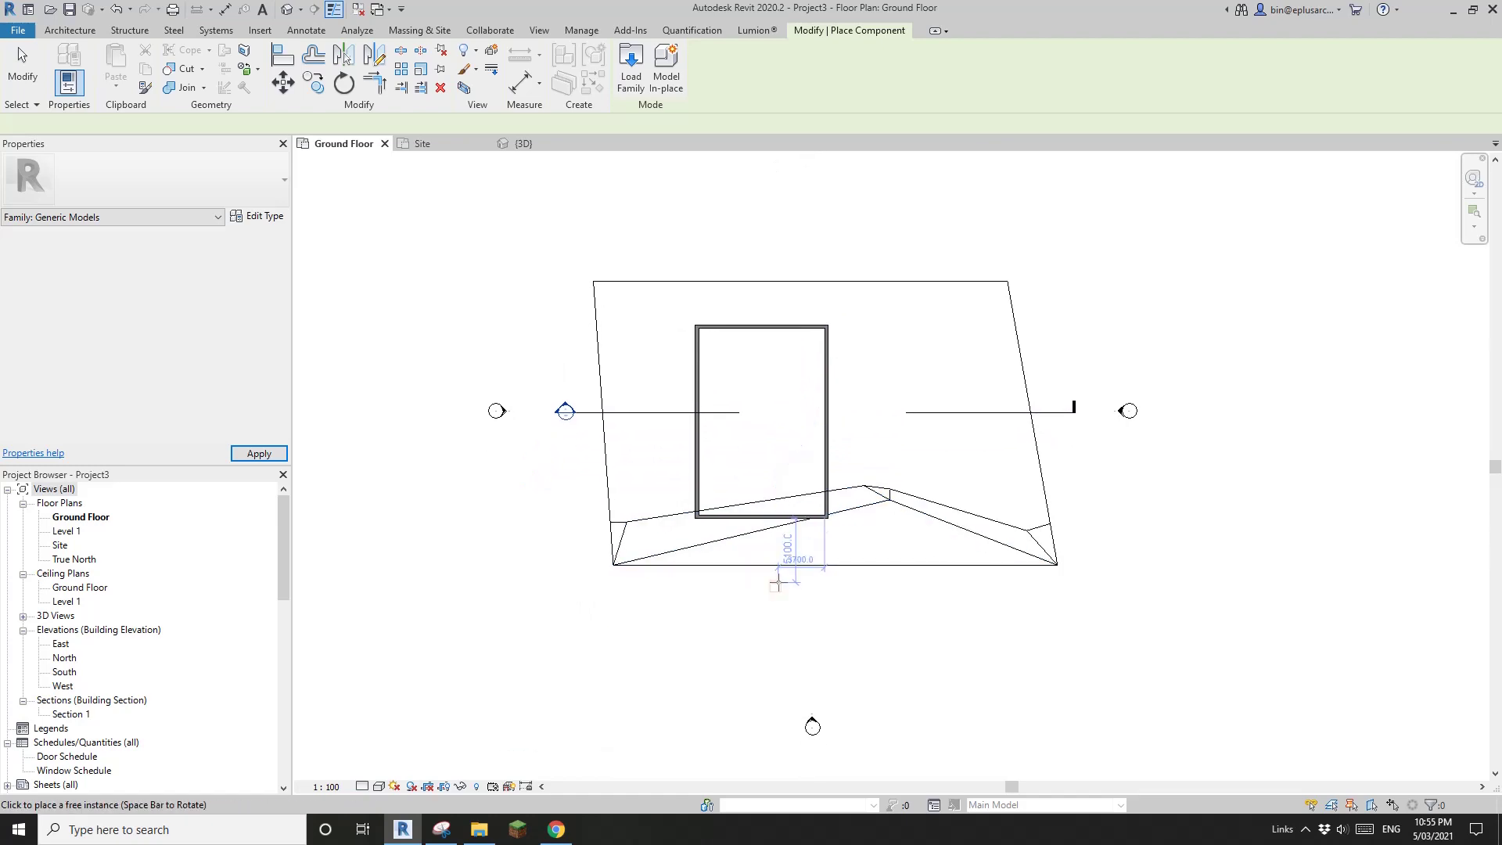
left_click(773, 604)
key("Escape")
Step: Select the placed void box in the 3D view and stretch its height to about 2704
left_click(287, 9)
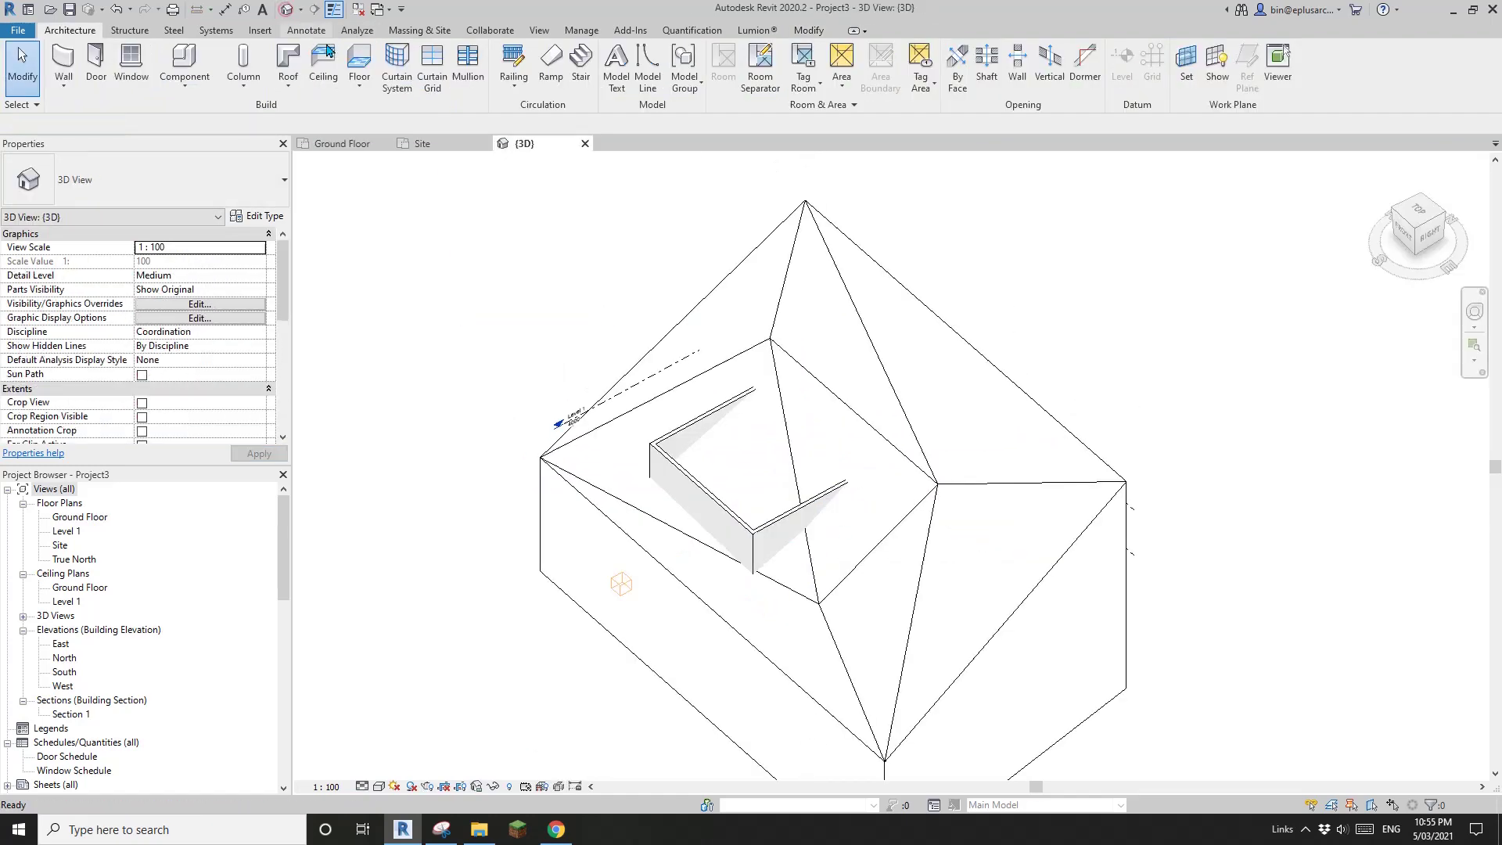
middle_click_drag(760, 378, 767, 360)
scroll(688, 531, "up", 2)
left_click(622, 539)
middle_click_drag(624, 540, 734, 521)
middle_click_drag(734, 520, 723, 449, "shift")
scroll(731, 505, "up", 5)
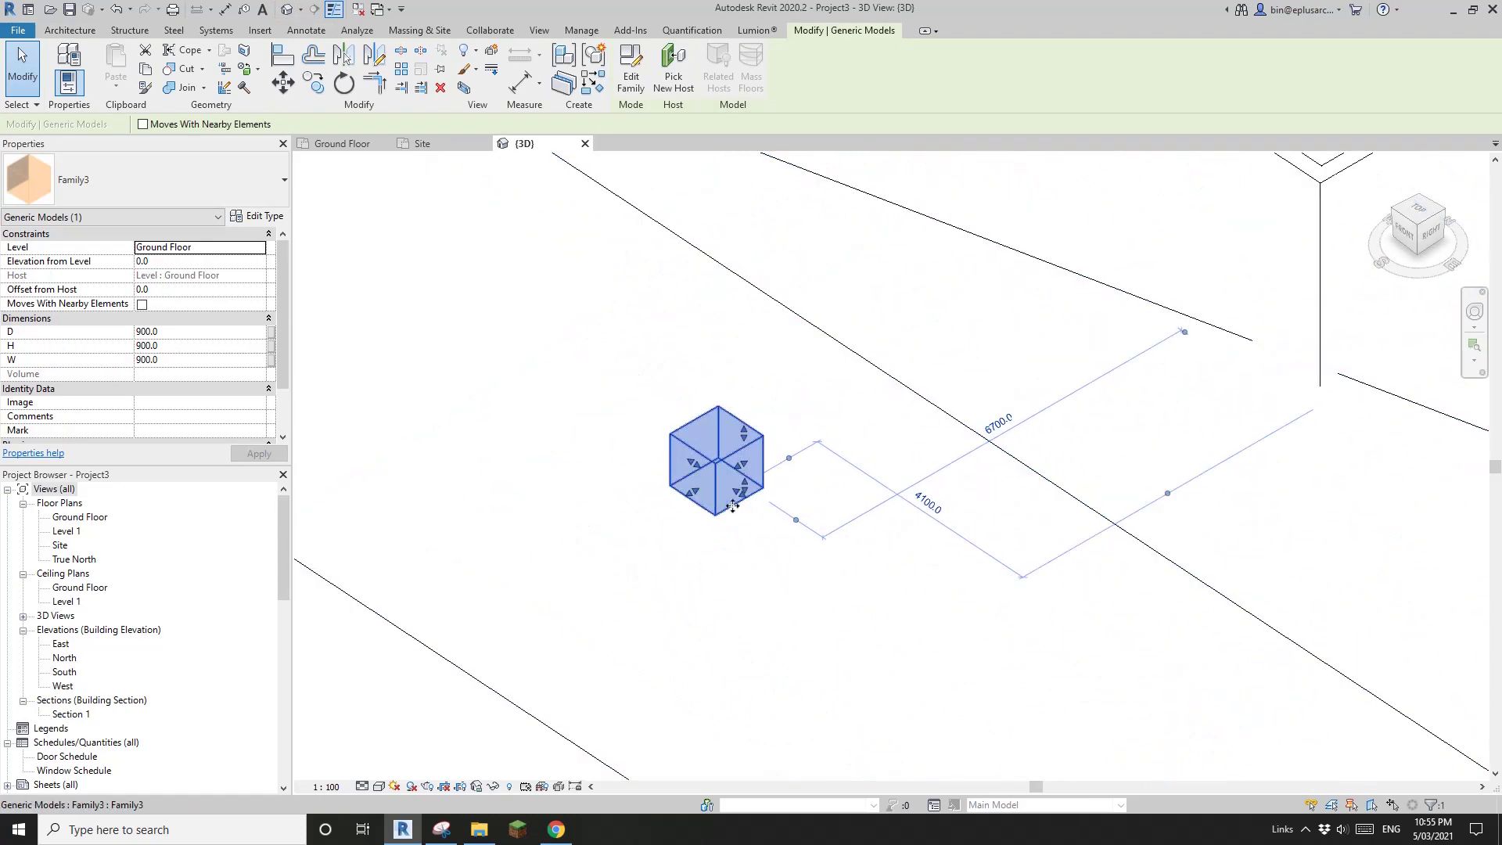
mouse_move(735, 506)
middle_mouse_down("shift")
mouse_move(739, 489)
mouse_move(798, 492)
mouse_move(782, 364)
mouse_move(874, 470)
middle_mouse_up("shift")
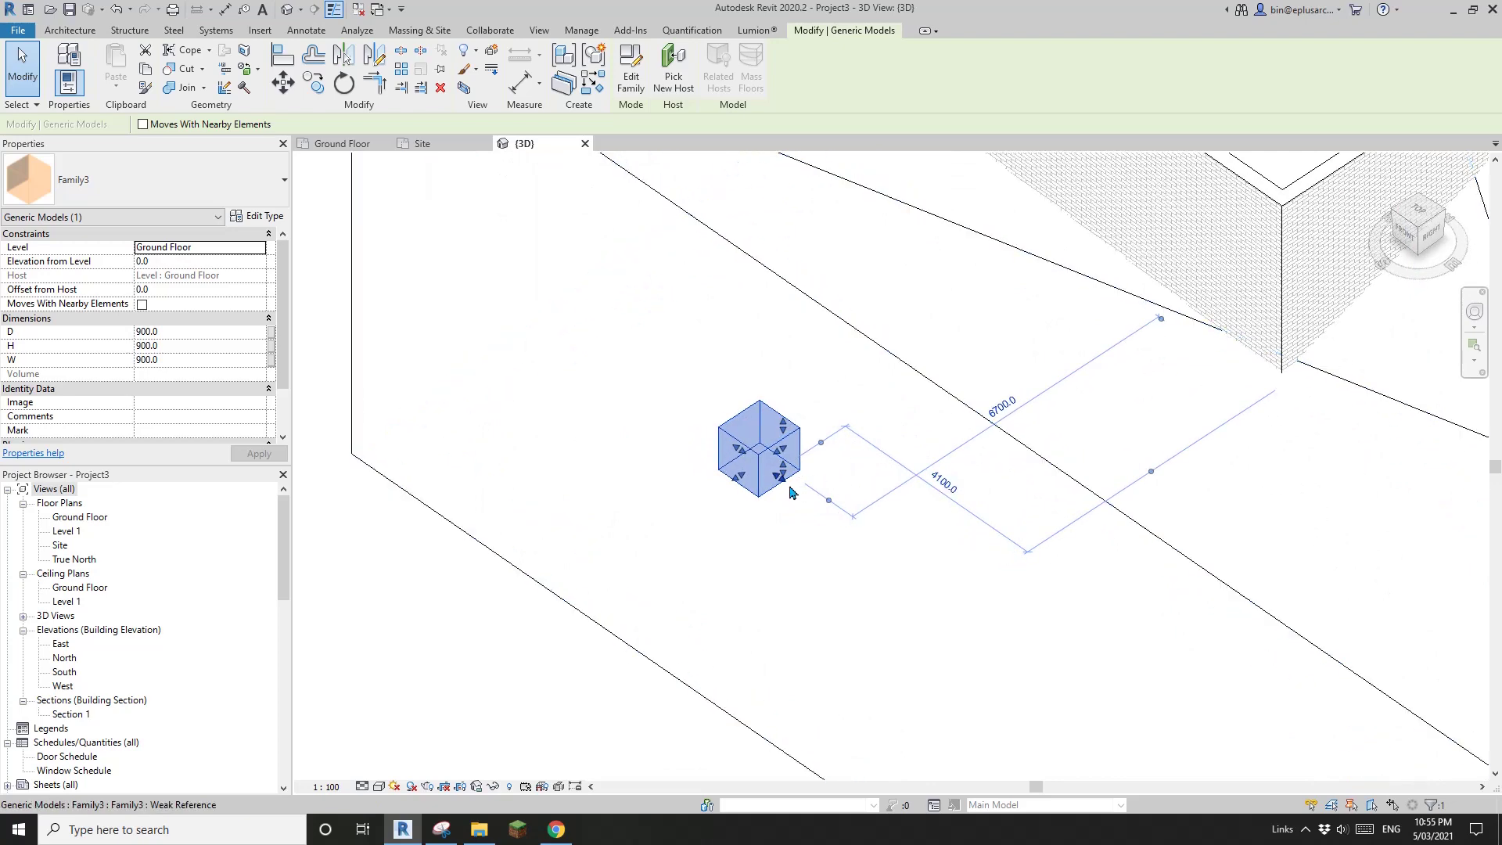
middle_click_drag(785, 486, 766, 460, "shift")
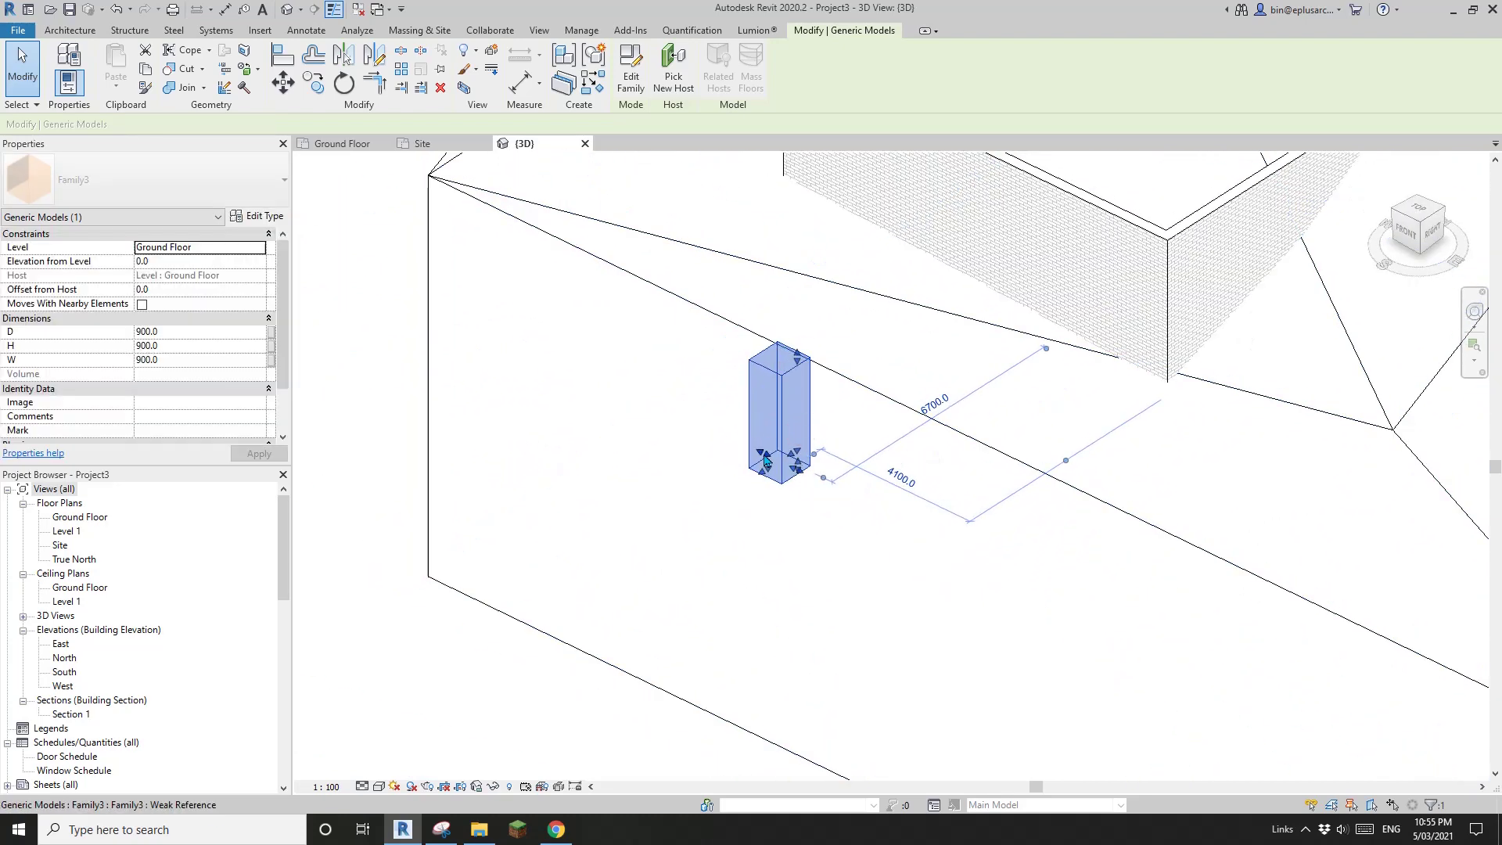
Step: Stretch the void box horizontally to a depth of about 4319 and a width of about 3349
left_click_drag(764, 456, 658, 484)
middle_click_drag(775, 504, 707, 513, "shift")
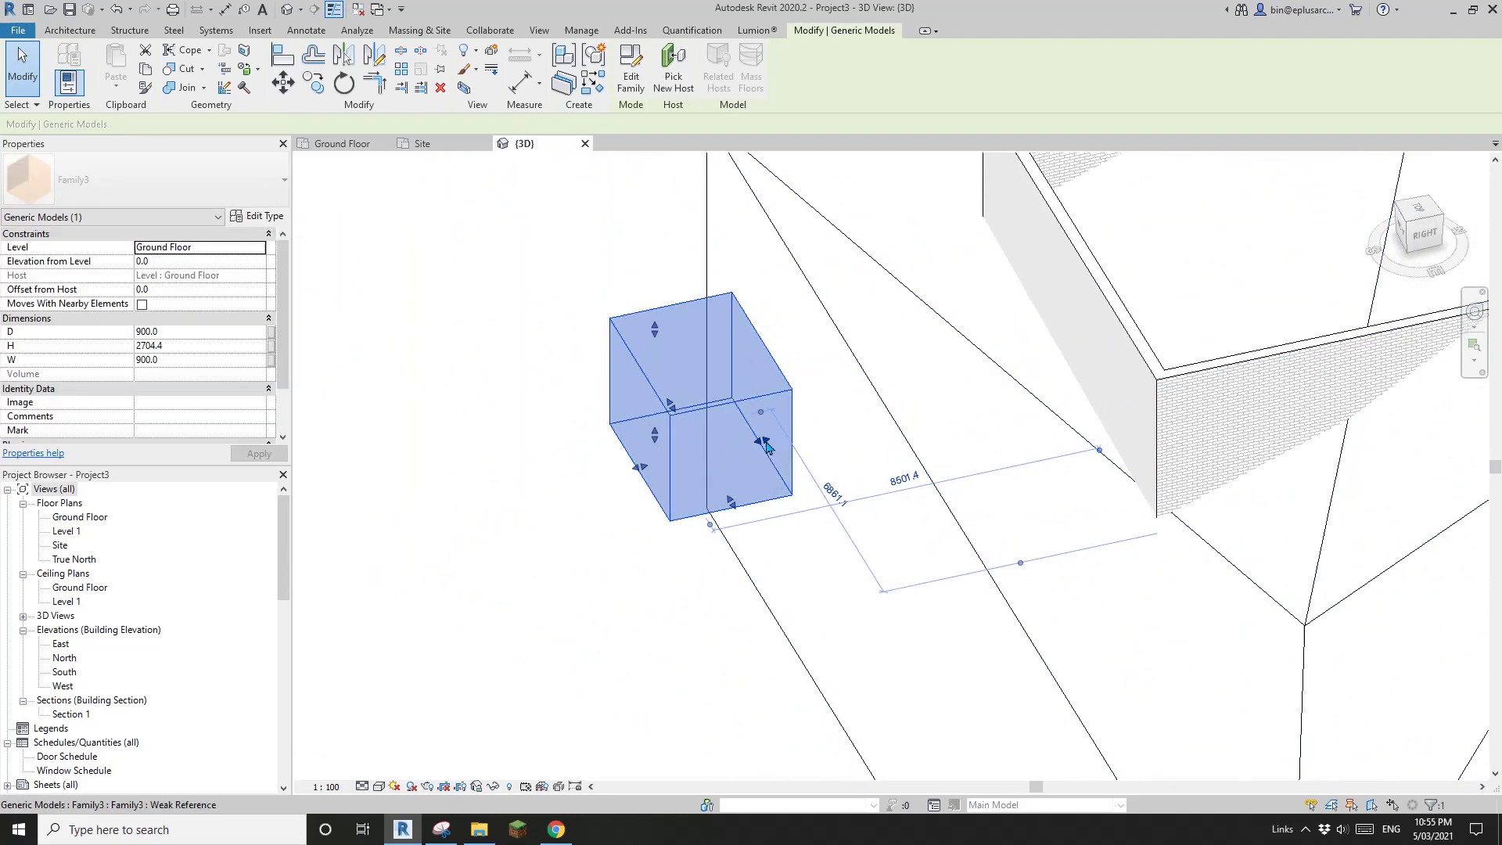
left_click_drag(765, 444, 840, 429)
middle_click_drag(783, 515, 866, 523, "shift")
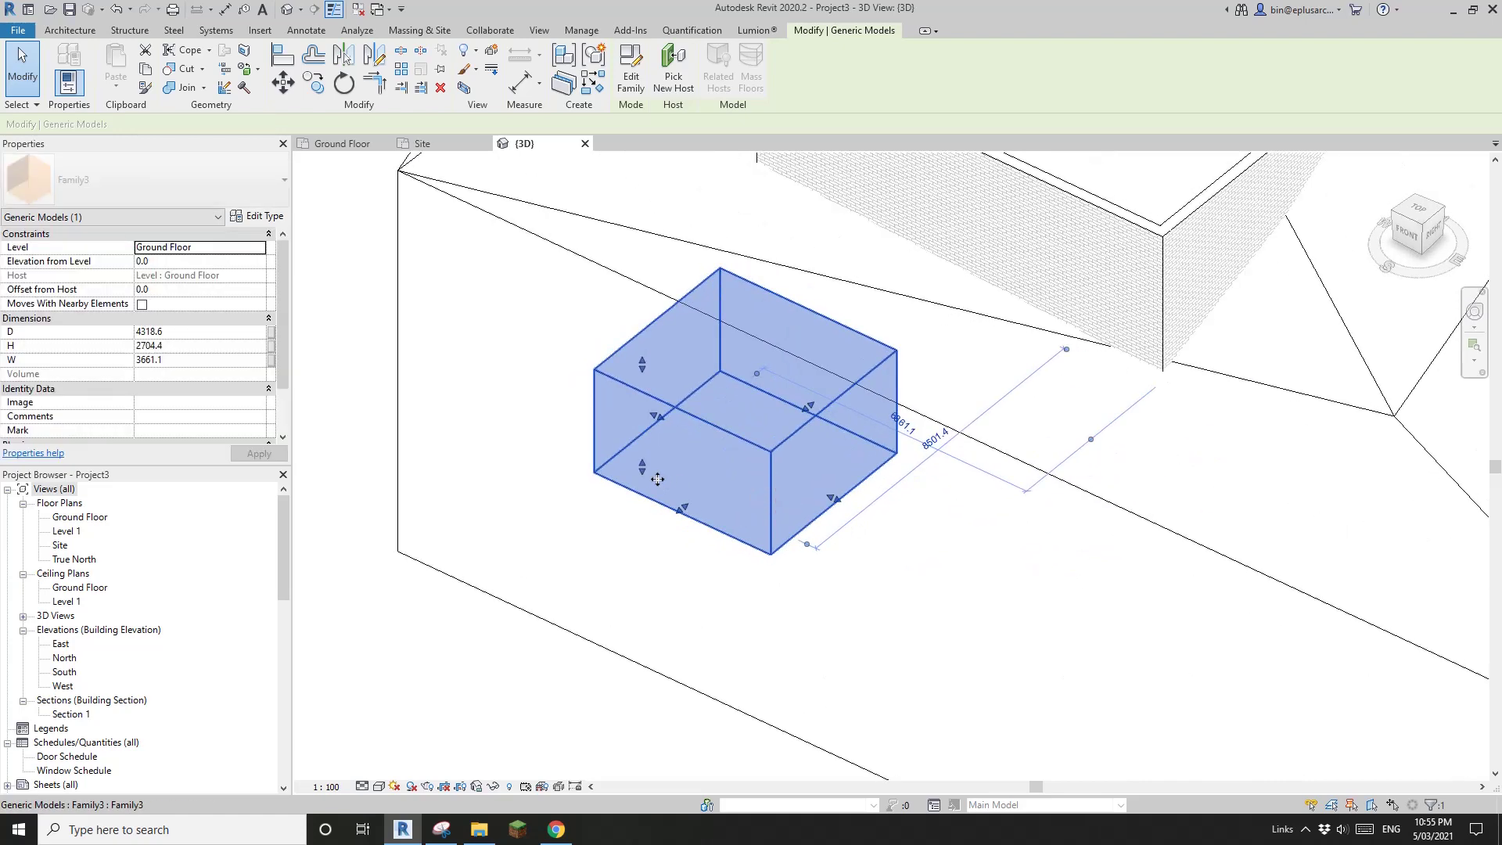
left_click_drag(657, 417, 705, 439)
mouse_move(726, 463)
middle_mouse_down("shift")
mouse_move(792, 485)
mouse_move(775, 469)
middle_mouse_up("shift")
Step: Raise the top face of the void box to a height of about 4588 and deselect it
left_click_drag(688, 378, 701, 341)
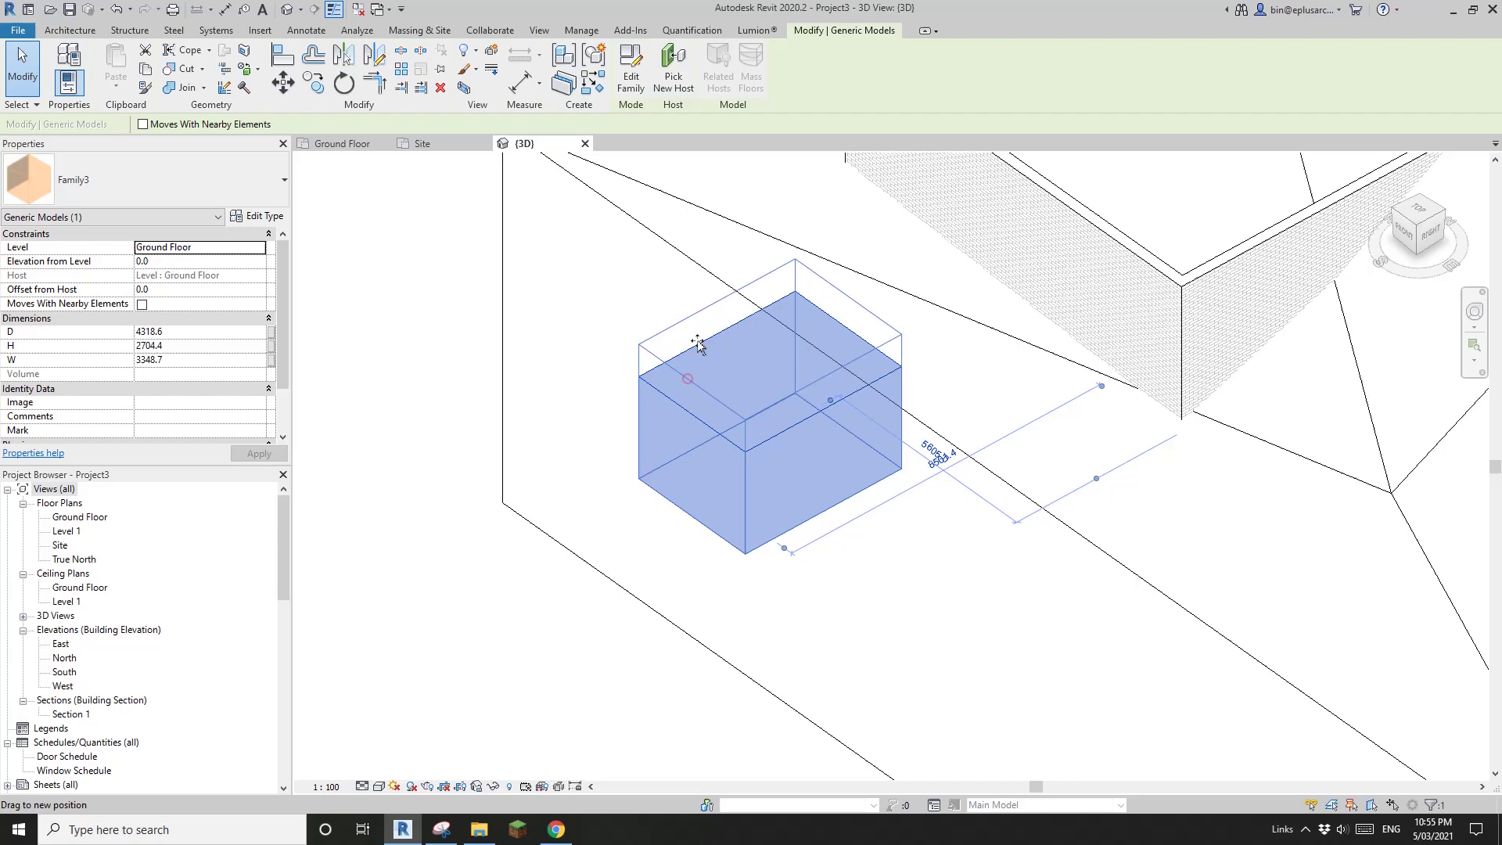
middle_click_drag(710, 348, 792, 386, "shift")
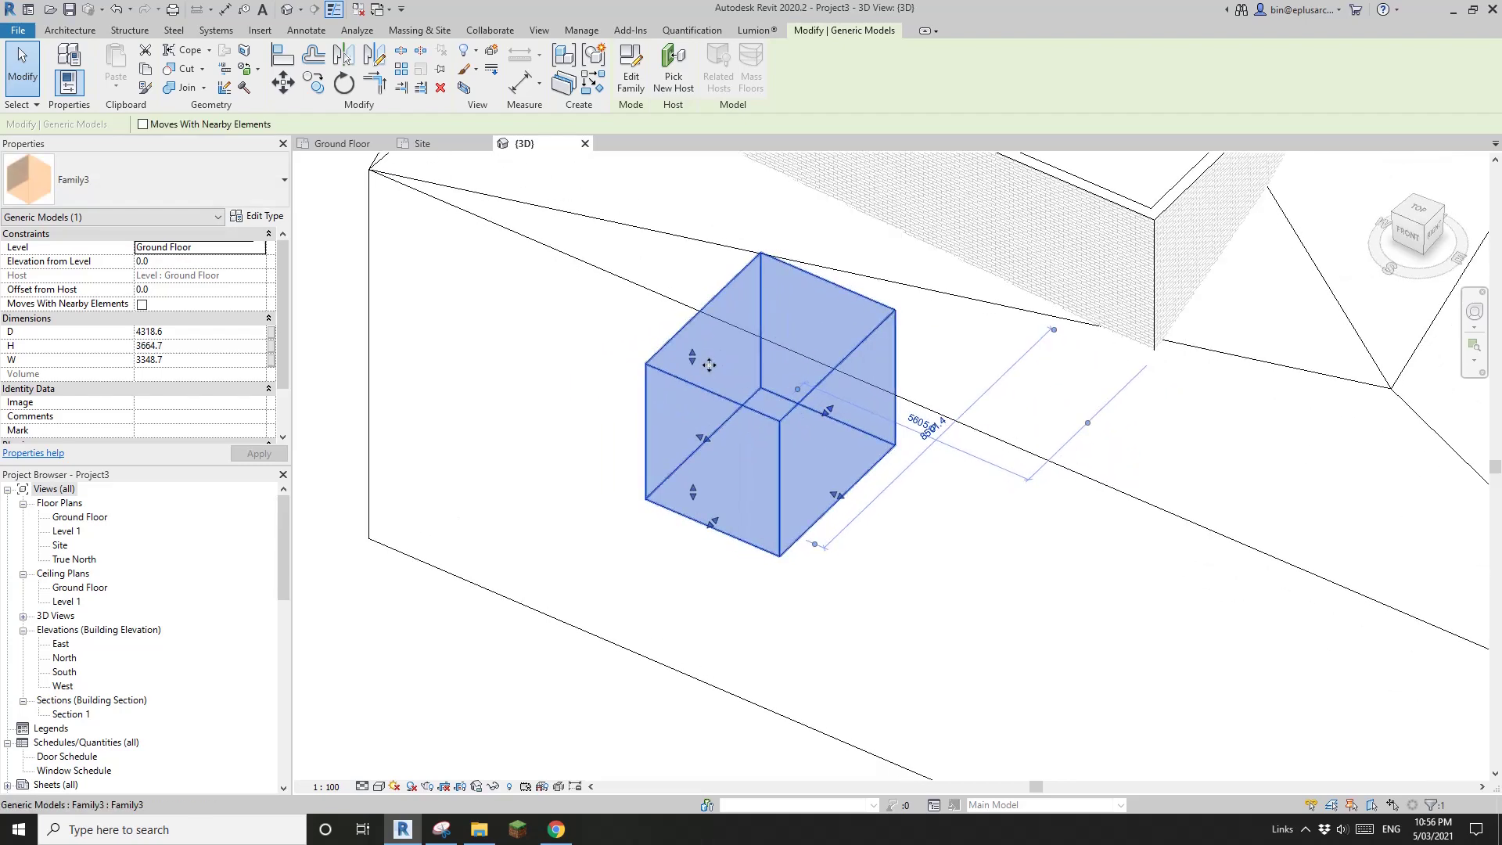
left_click_drag(694, 355, 698, 331)
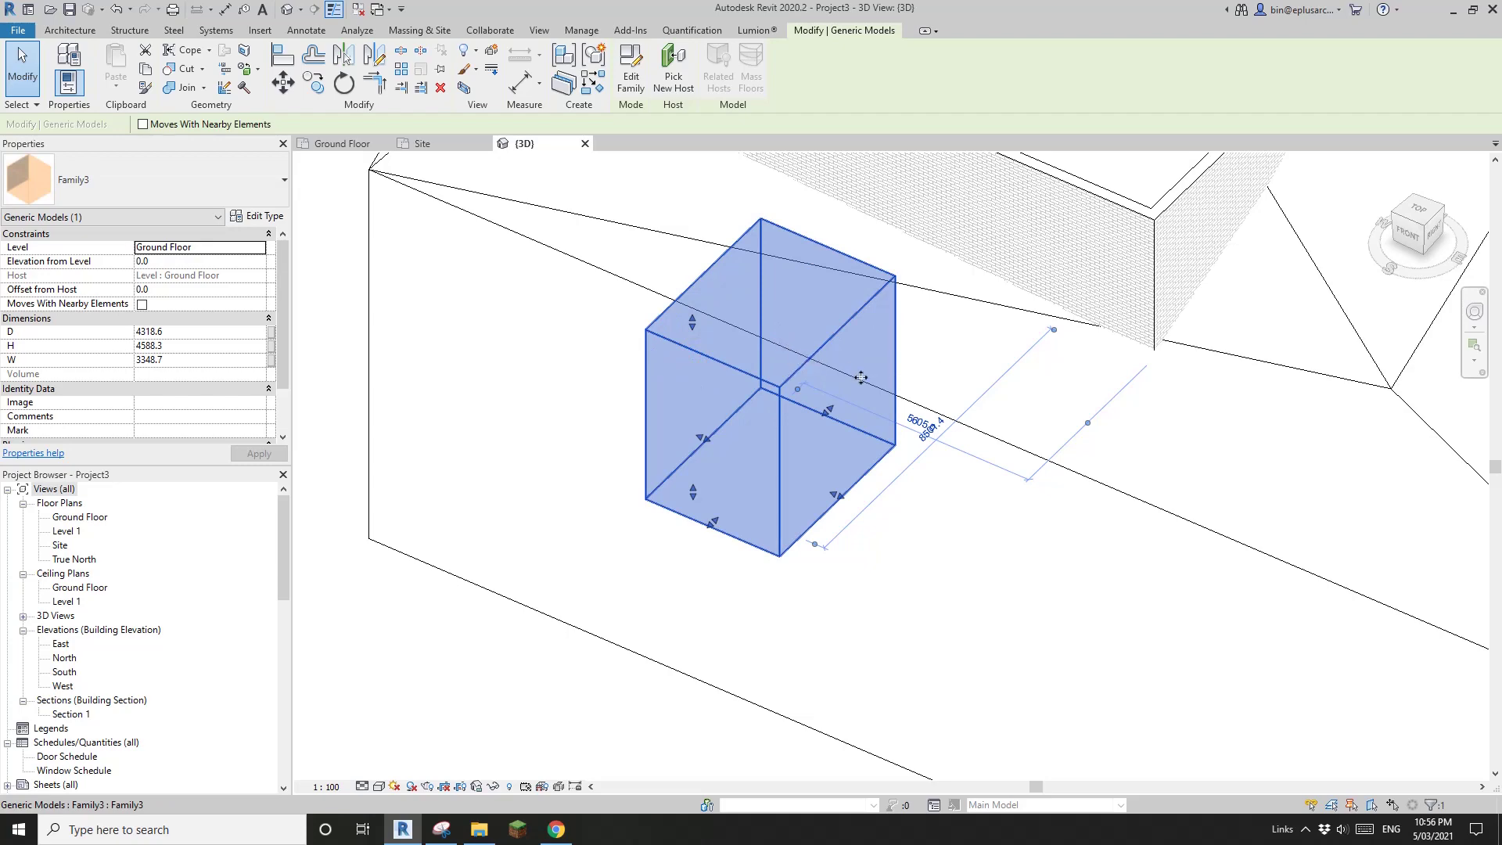
key("Escape")
Step: Try to align a side face of the void box with the side wall of the house
mouse_move(860, 377)
middle_mouse_down("shift")
mouse_move(856, 452)
mouse_move(822, 517)
mouse_move(816, 386)
mouse_move(870, 253)
mouse_move(764, 469)
mouse_move(799, 405)
mouse_move(829, 211)
mouse_move(864, 379)
mouse_move(848, 401)
middle_mouse_up("shift")
left_click(800, 405)
key("a")
key("l")
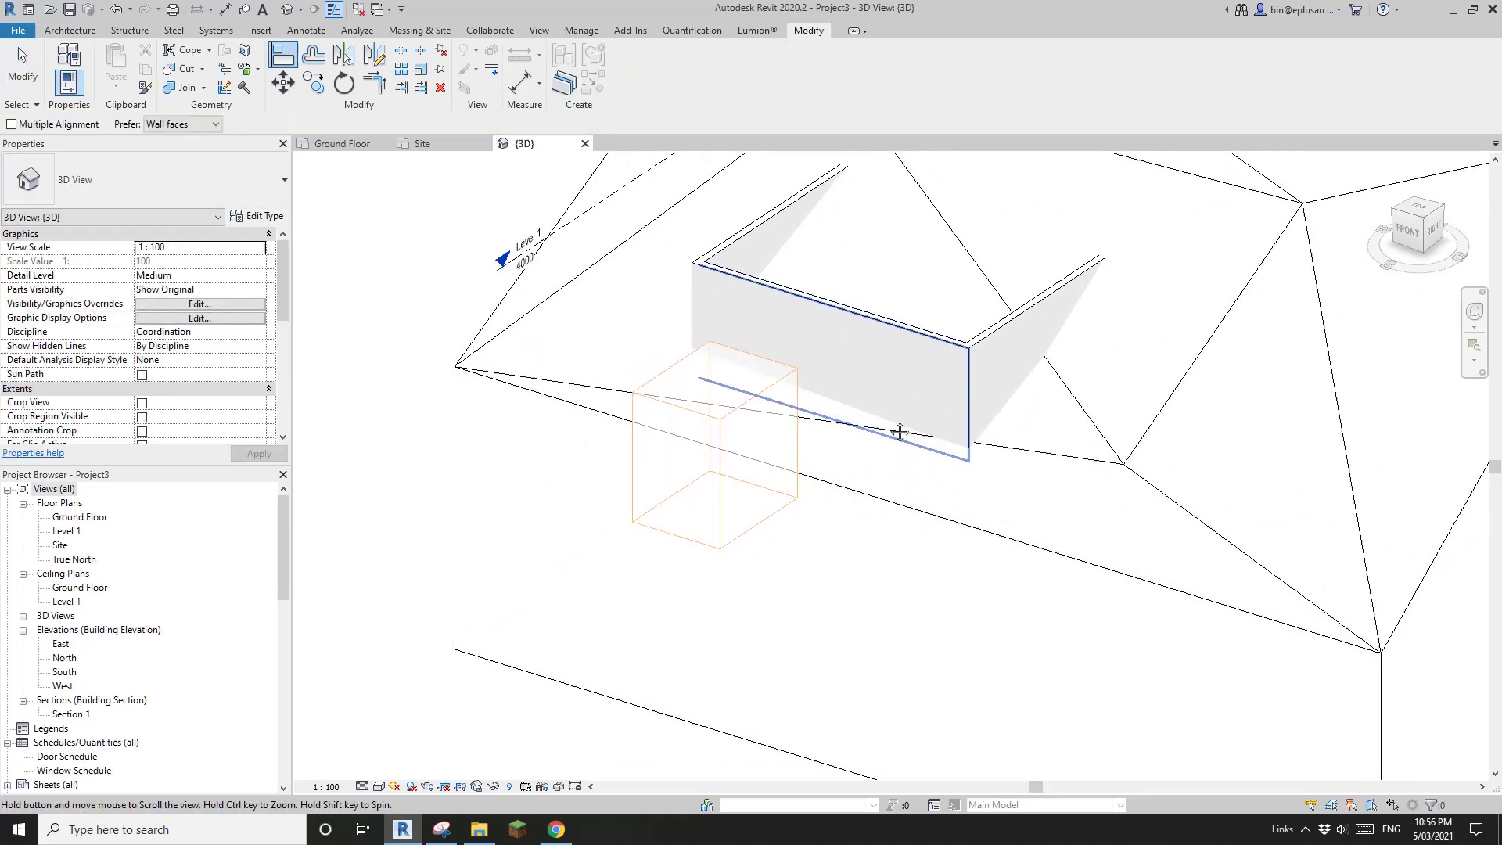
left_click(980, 371)
left_click(775, 389)
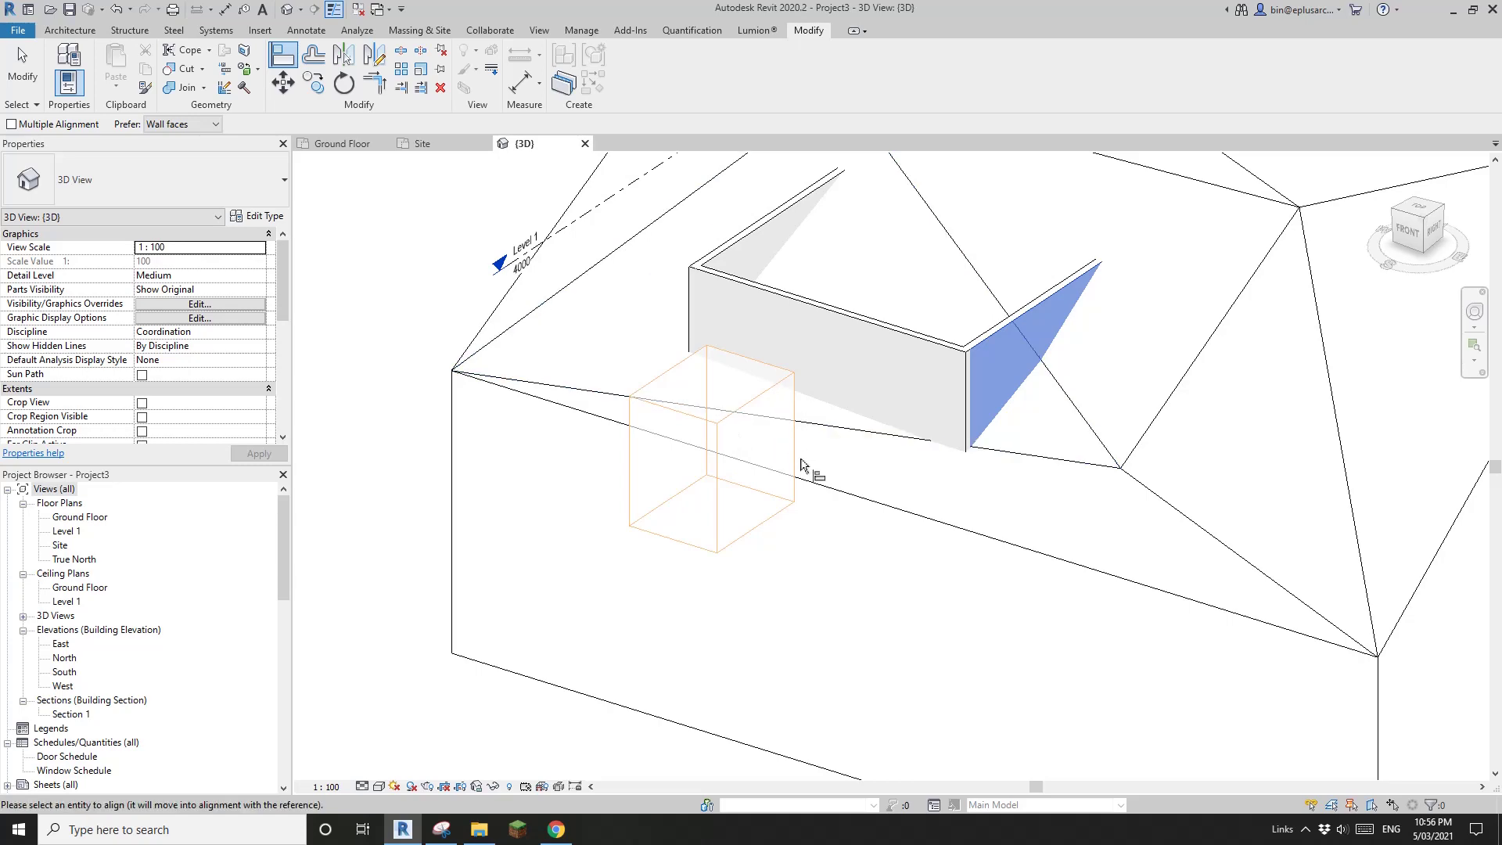
key("Escape")
key("Escape")
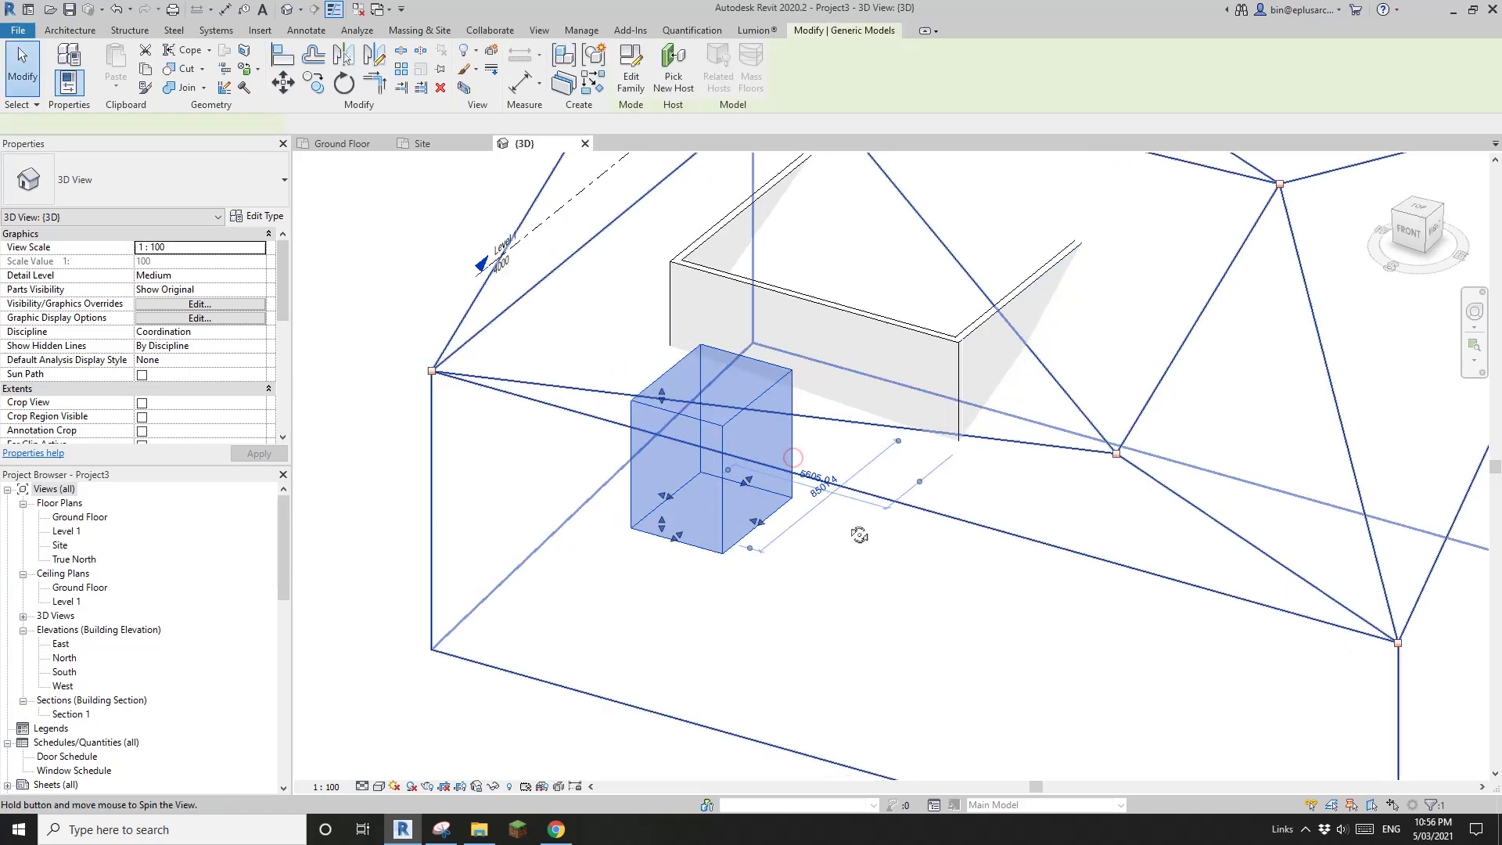
Step: Stretch the void box sideways to a width of 10570, in line with the two side walls of the house
middle_click_drag(859, 535, 763, 524, "shift")
left_click_drag(818, 532, 862, 515)
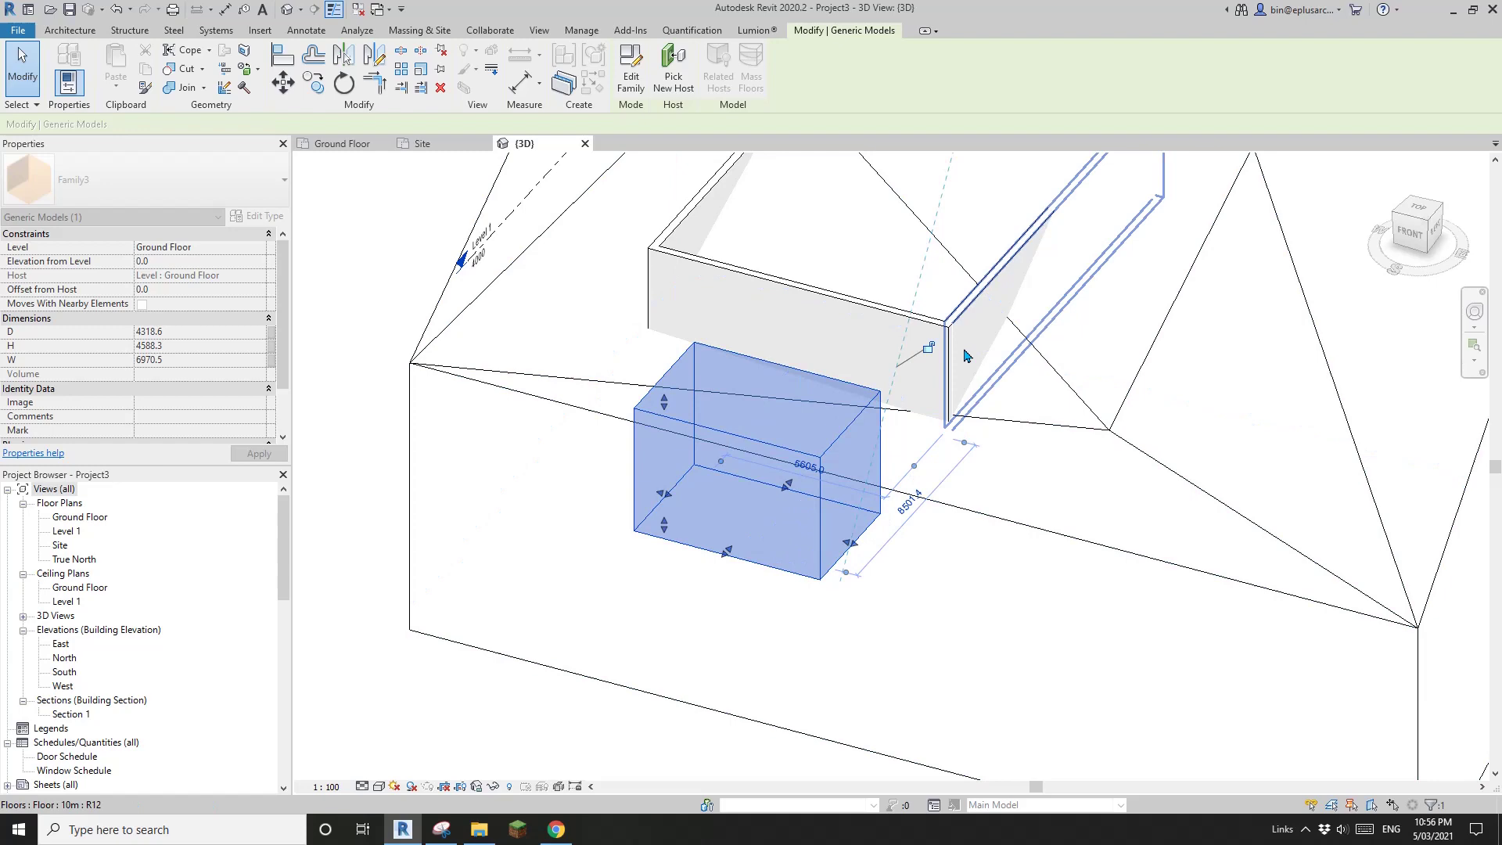
scroll(962, 356, "down", 2)
middle_click_drag(811, 434, 1019, 489, "shift")
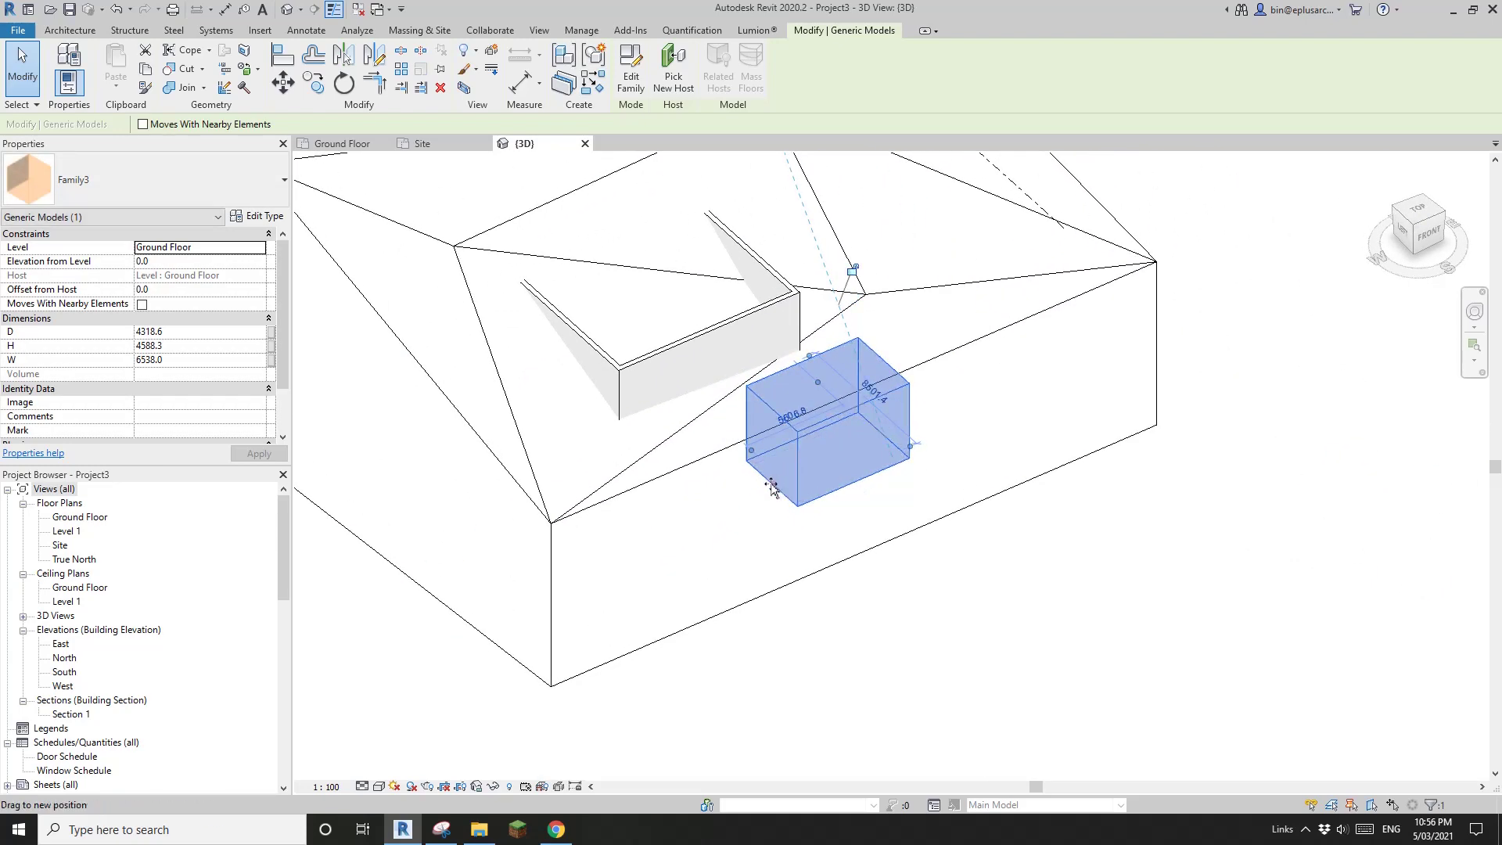
left_click_drag(717, 506, 714, 519)
middle_click_drag(714, 519, 772, 475, "shift")
Step: Stretch the void box back over the house and pull in its front face to a depth of 15440
left_click_drag(754, 466, 557, 402)
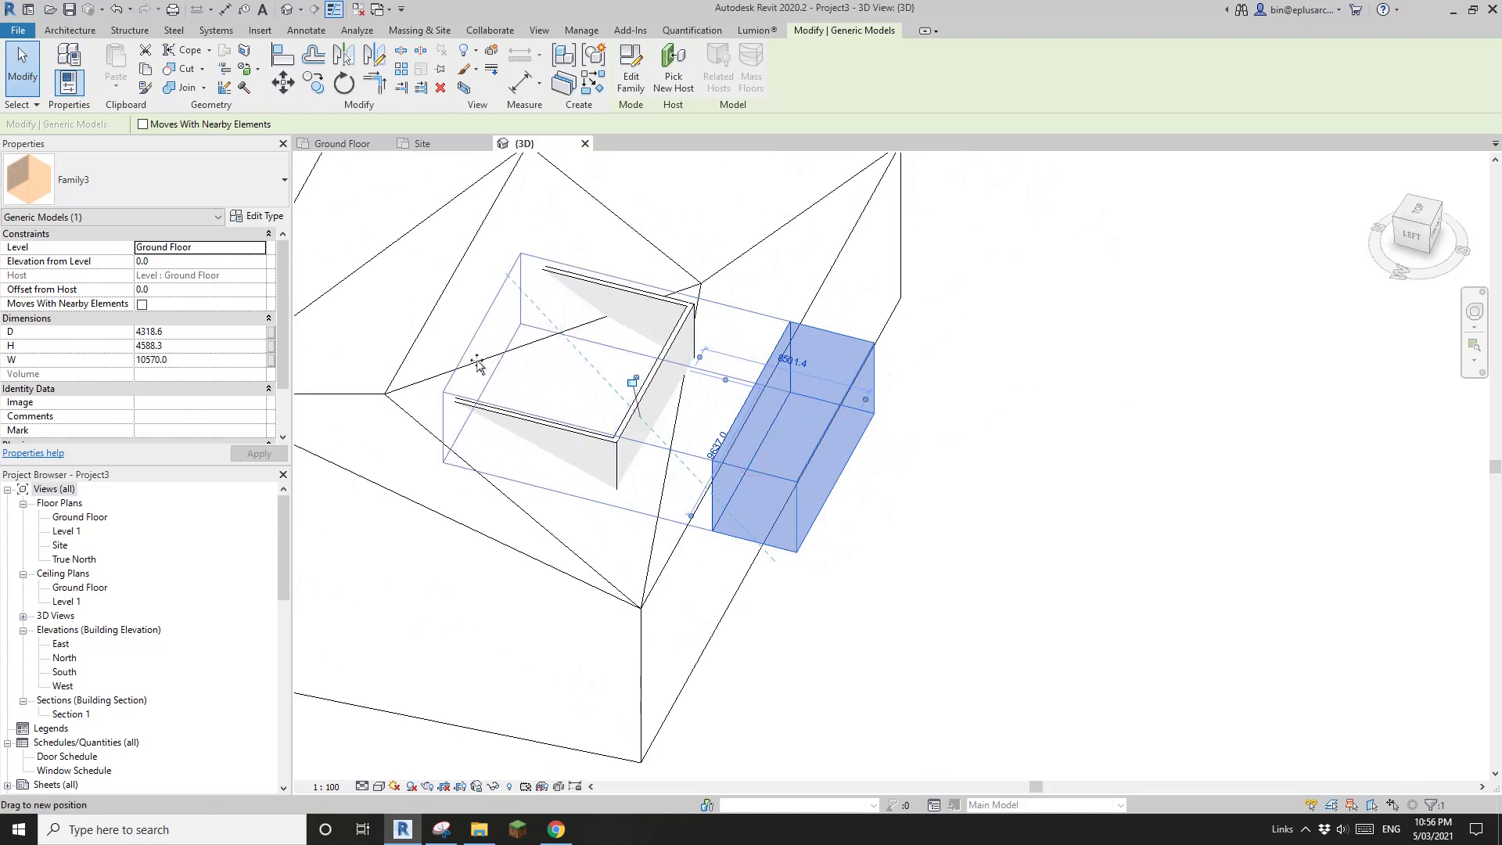
mouse_move(392, 335)
left_mouse_down()
mouse_move(359, 321)
mouse_move(373, 326)
left_mouse_up()
middle_click_drag(469, 423, 1033, 454)
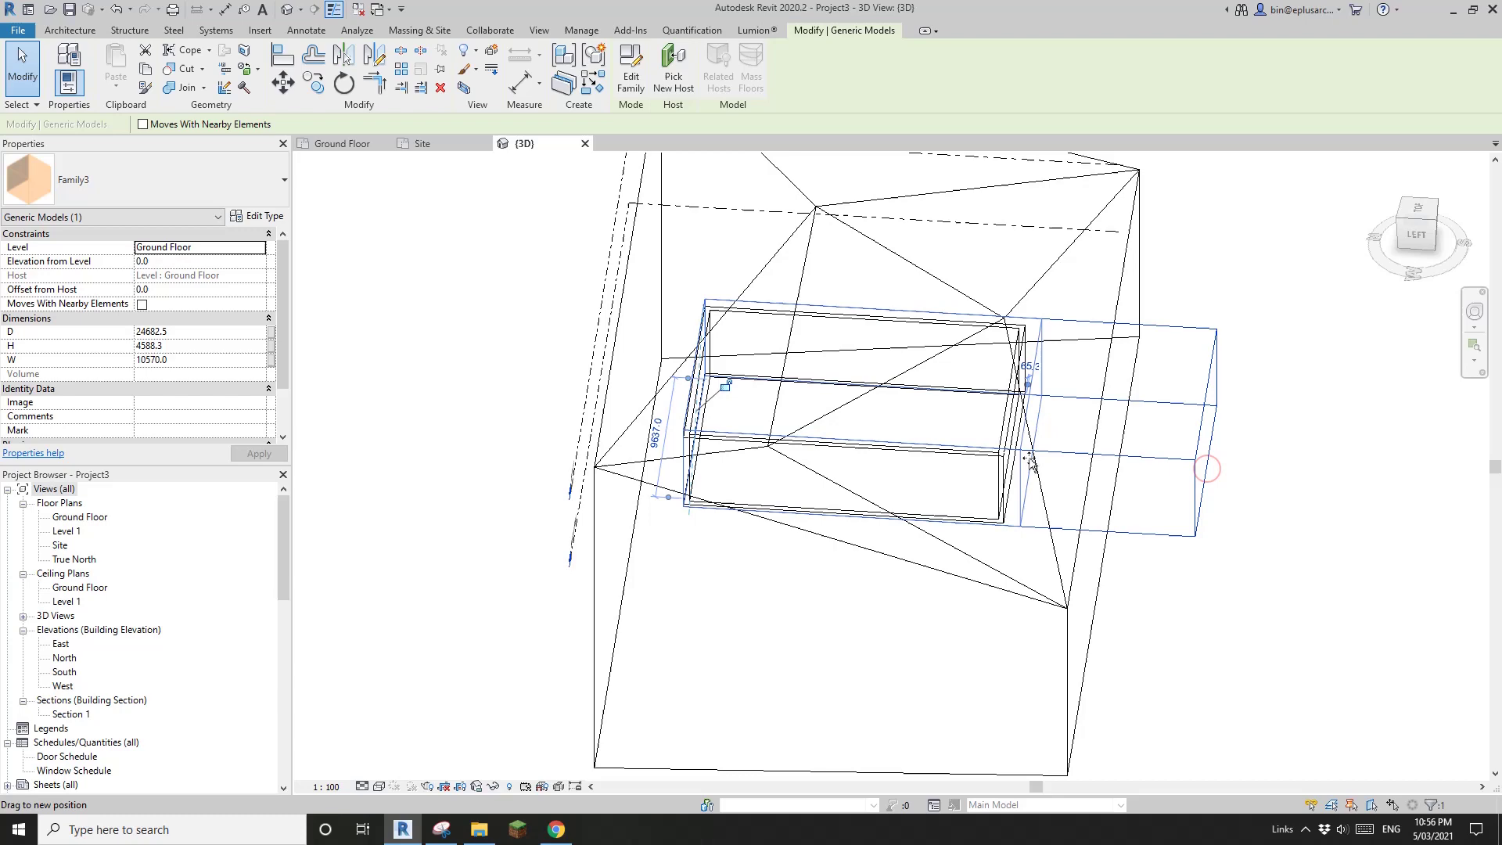
left_click_drag(1016, 458, 1017, 460)
Step: Lower the void box's top face and raise its base to give it a height of 4000 and elevation of 143.8
middle_click_drag(1021, 463, 898, 300, "shift")
mouse_move(905, 388)
left_mouse_down()
mouse_move(904, 360)
mouse_move(905, 393)
left_mouse_up()
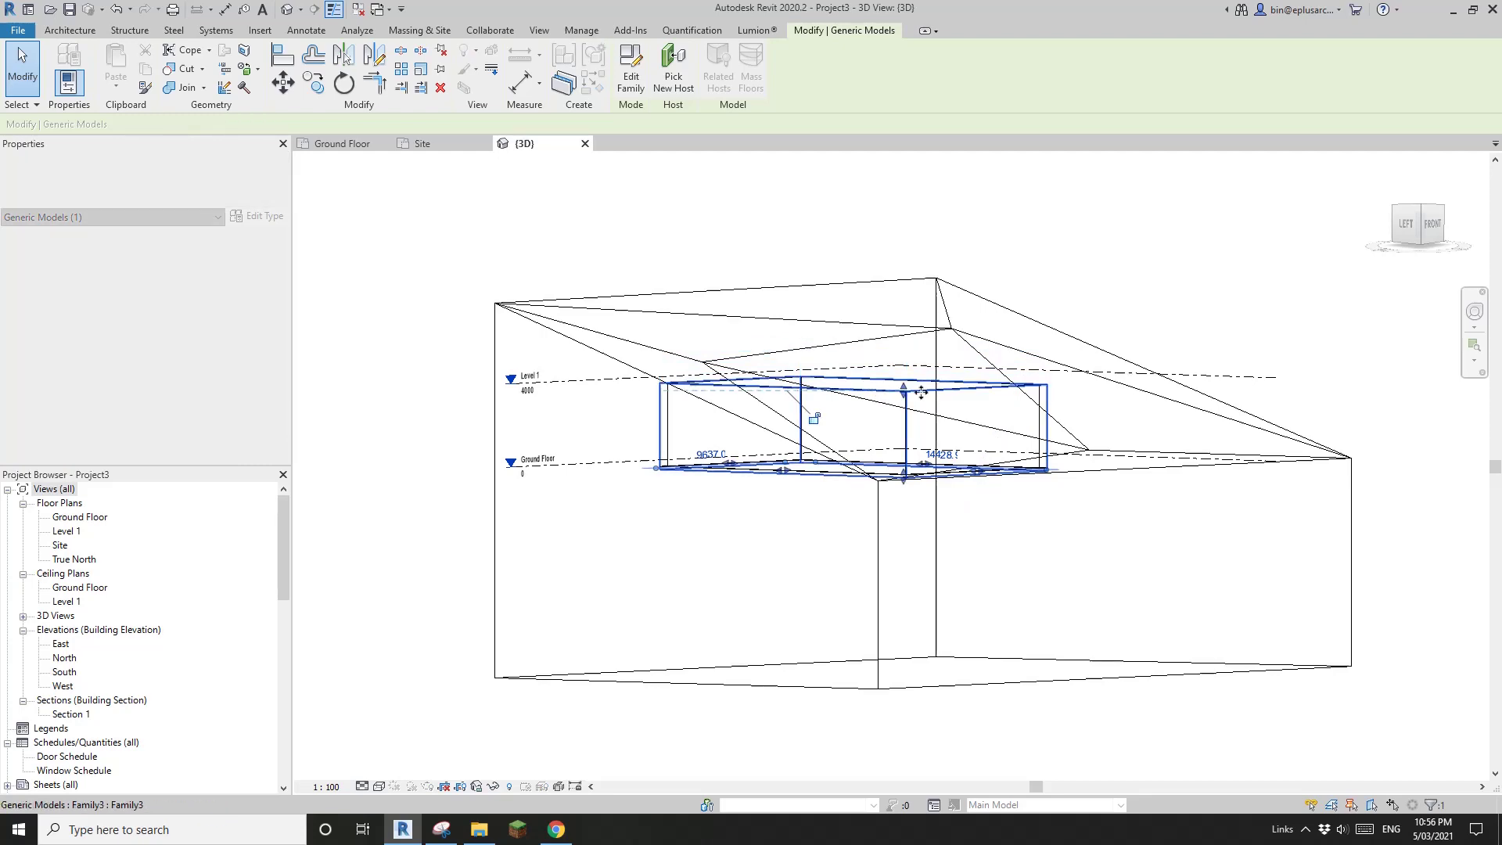
mouse_move(927, 463)
middle_mouse_down("shift")
mouse_move(948, 427)
mouse_move(910, 474)
middle_mouse_up("shift")
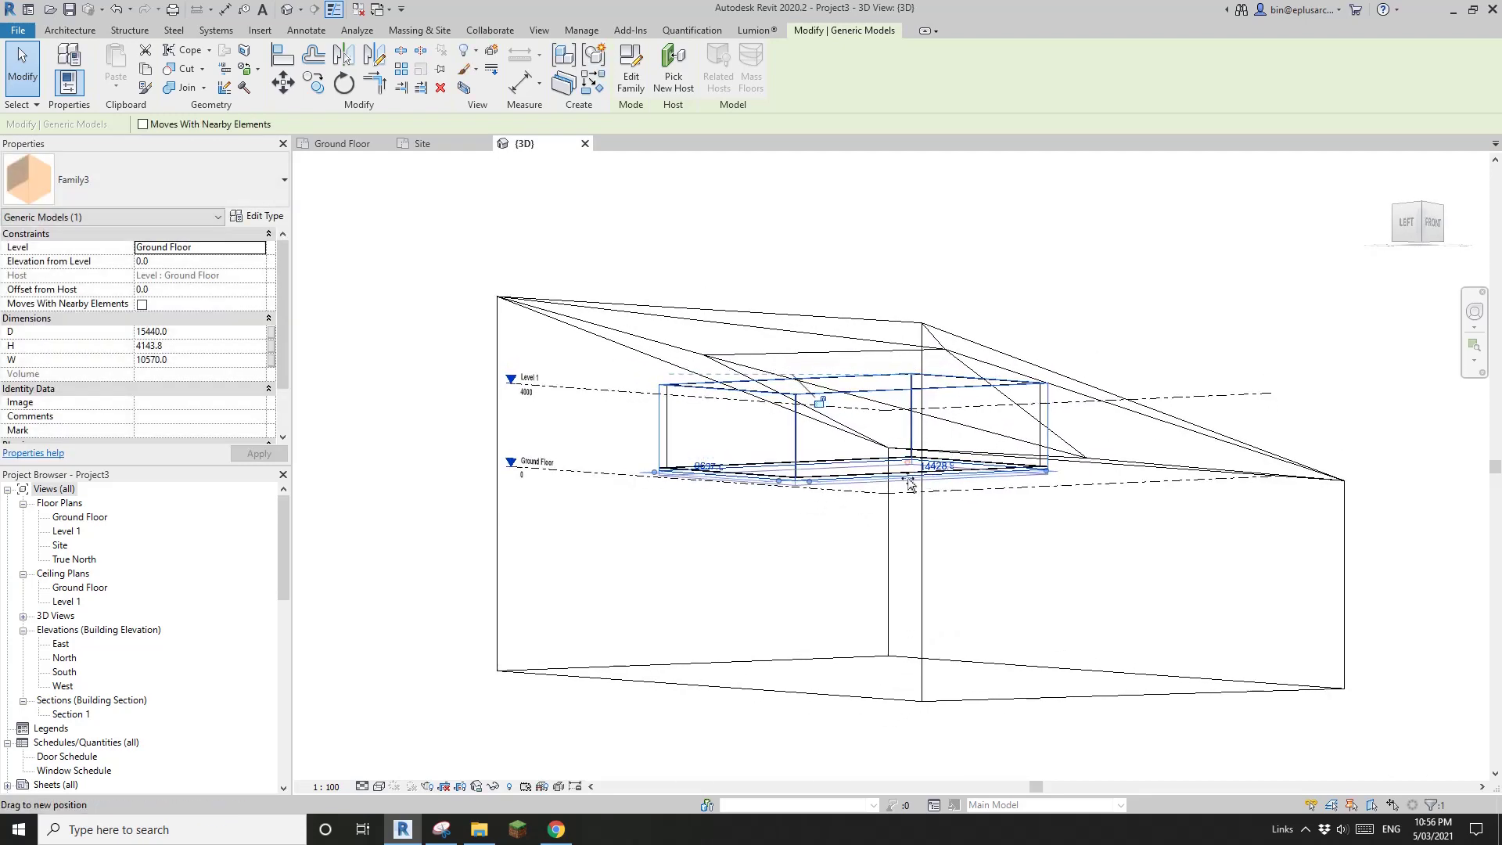
mouse_move(1051, 397)
middle_mouse_down("shift")
mouse_move(938, 526)
mouse_move(721, 430)
mouse_move(770, 454)
mouse_move(949, 439)
mouse_move(950, 469)
mouse_move(912, 444)
mouse_move(895, 476)
middle_mouse_up("shift")
key("Escape")
Step: Shade the 3D view and try to cut the earth floor with the void box
key("d")
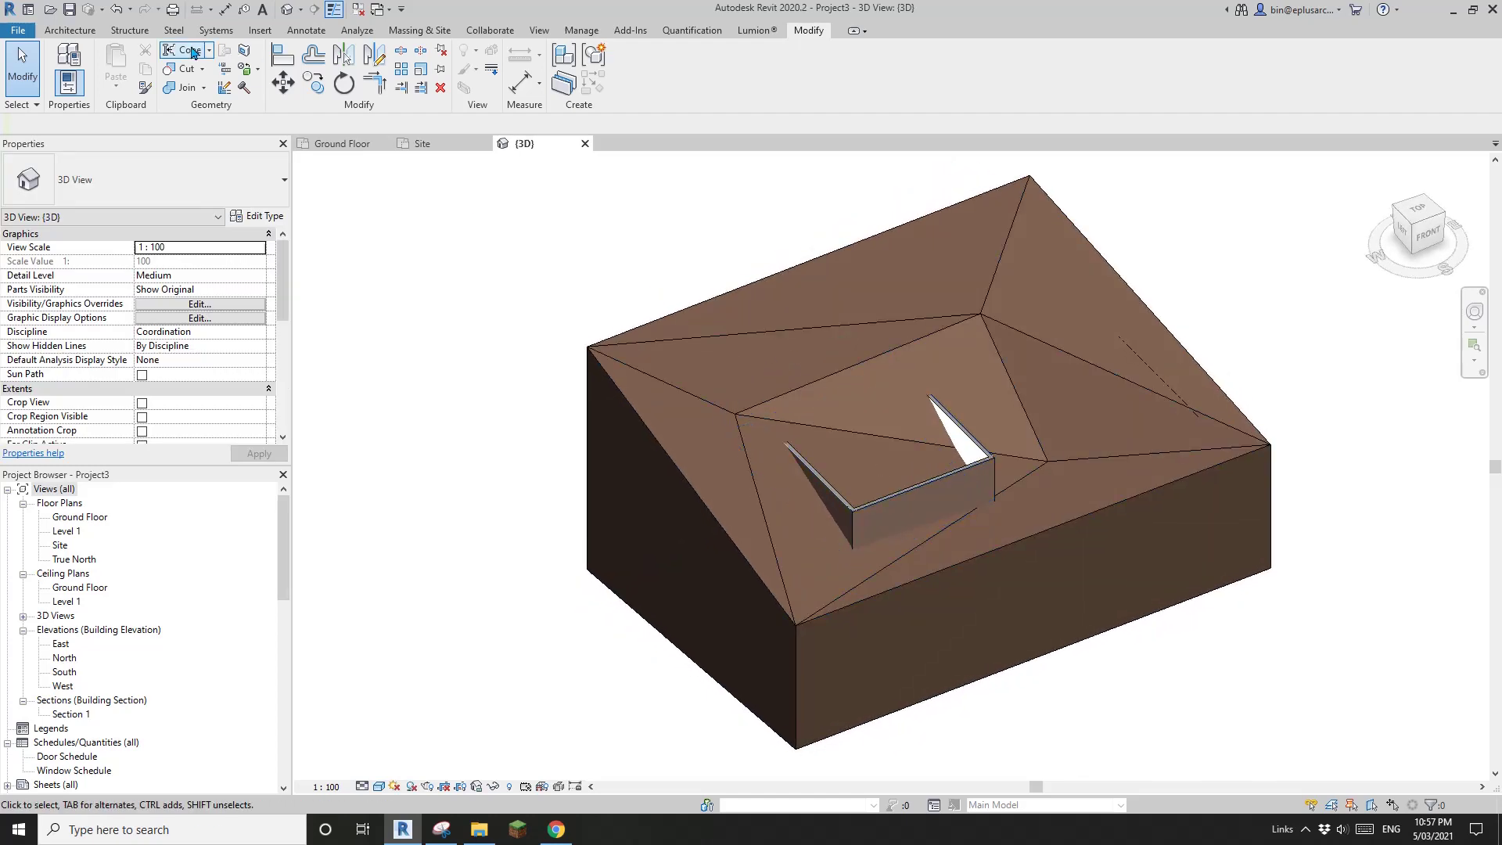
left_click(186, 69)
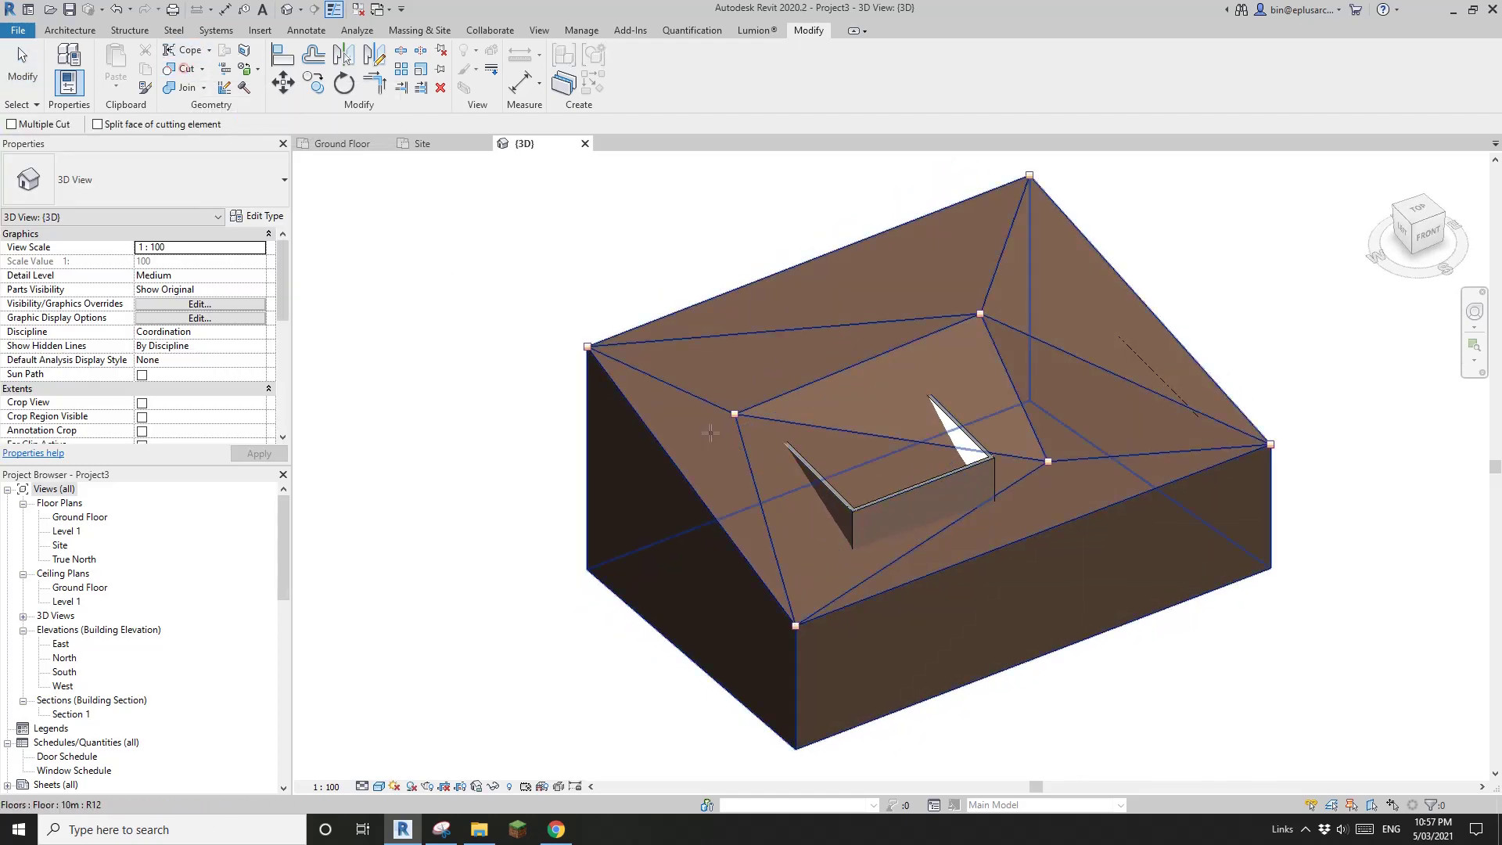
left_click(1177, 434)
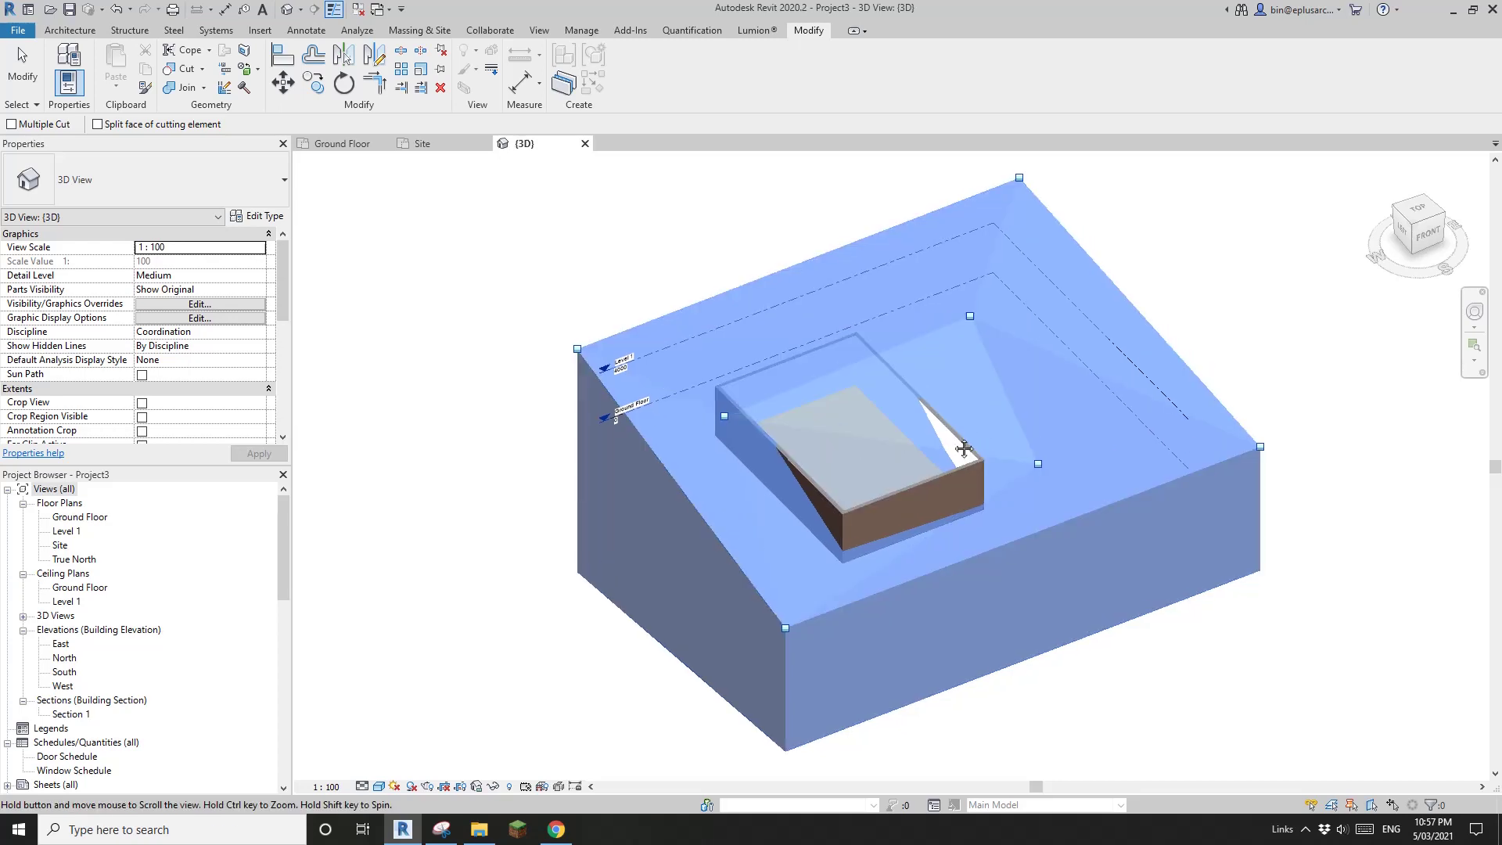
left_click(966, 445)
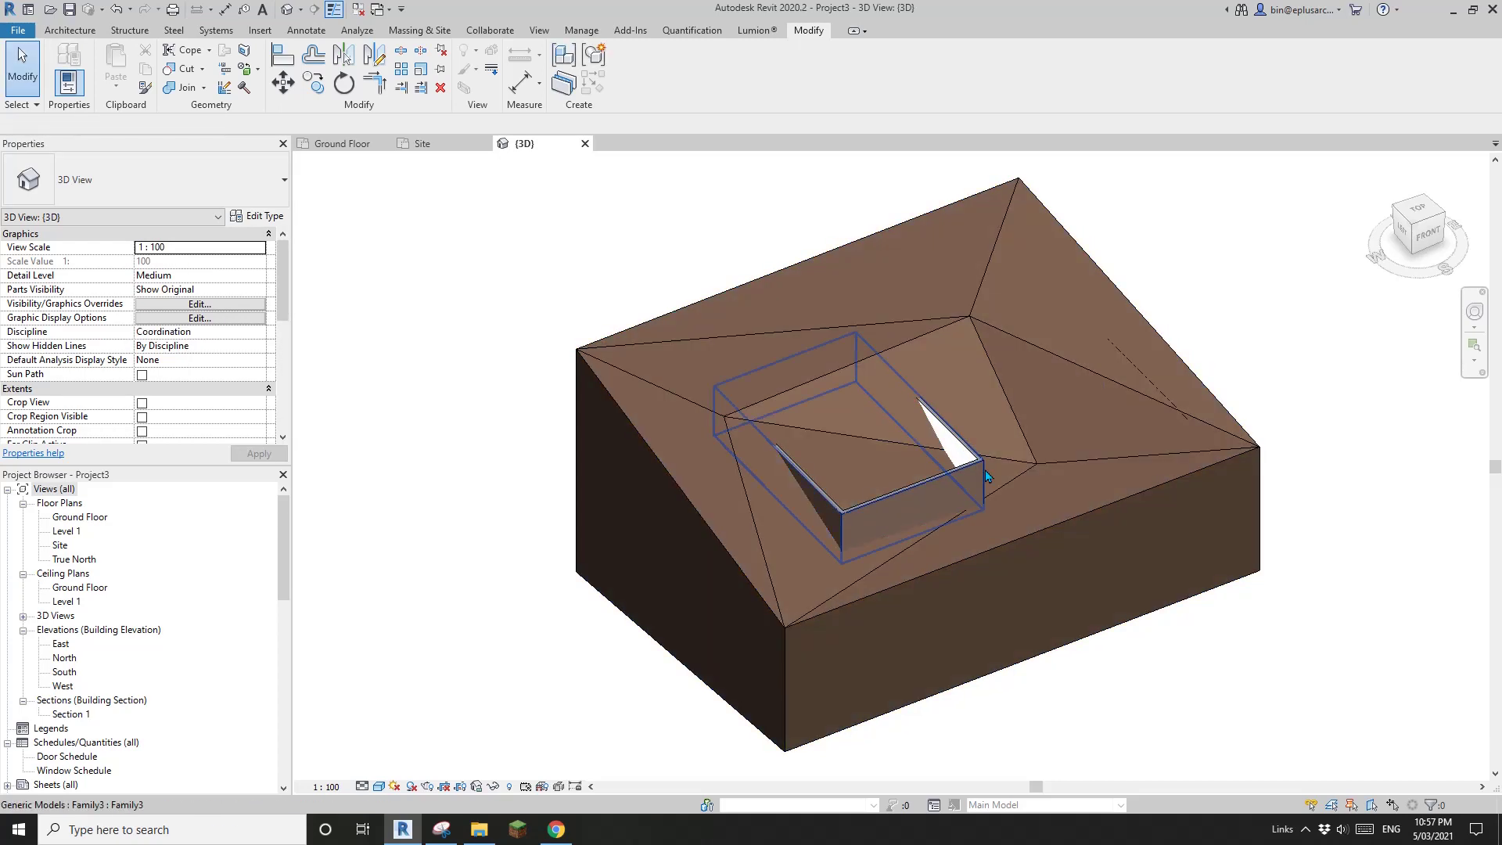
Step: Select the void box over the house and open its family for editing
left_click(790, 391)
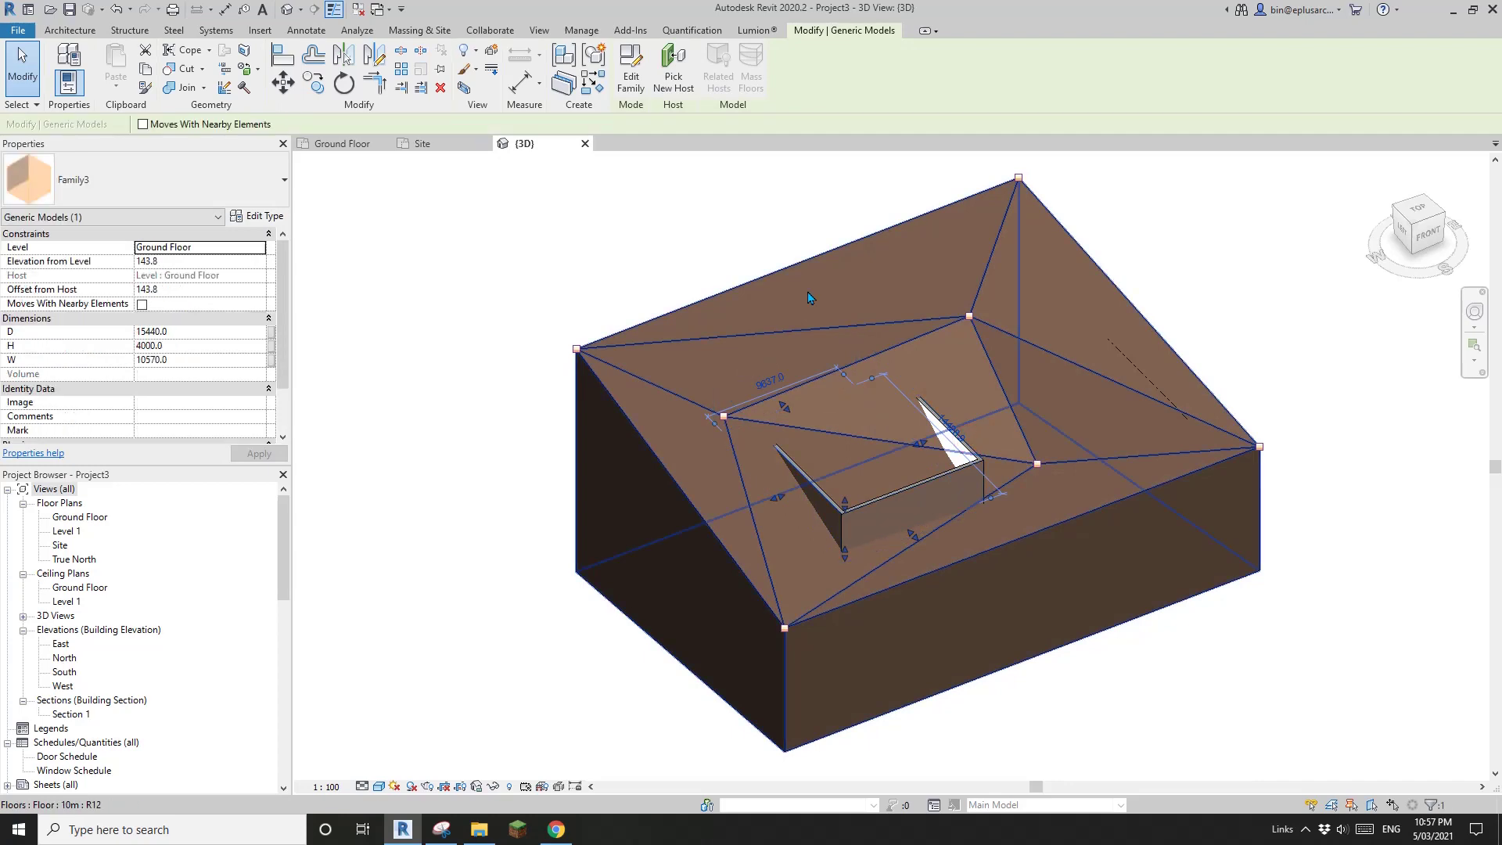
left_click(632, 77)
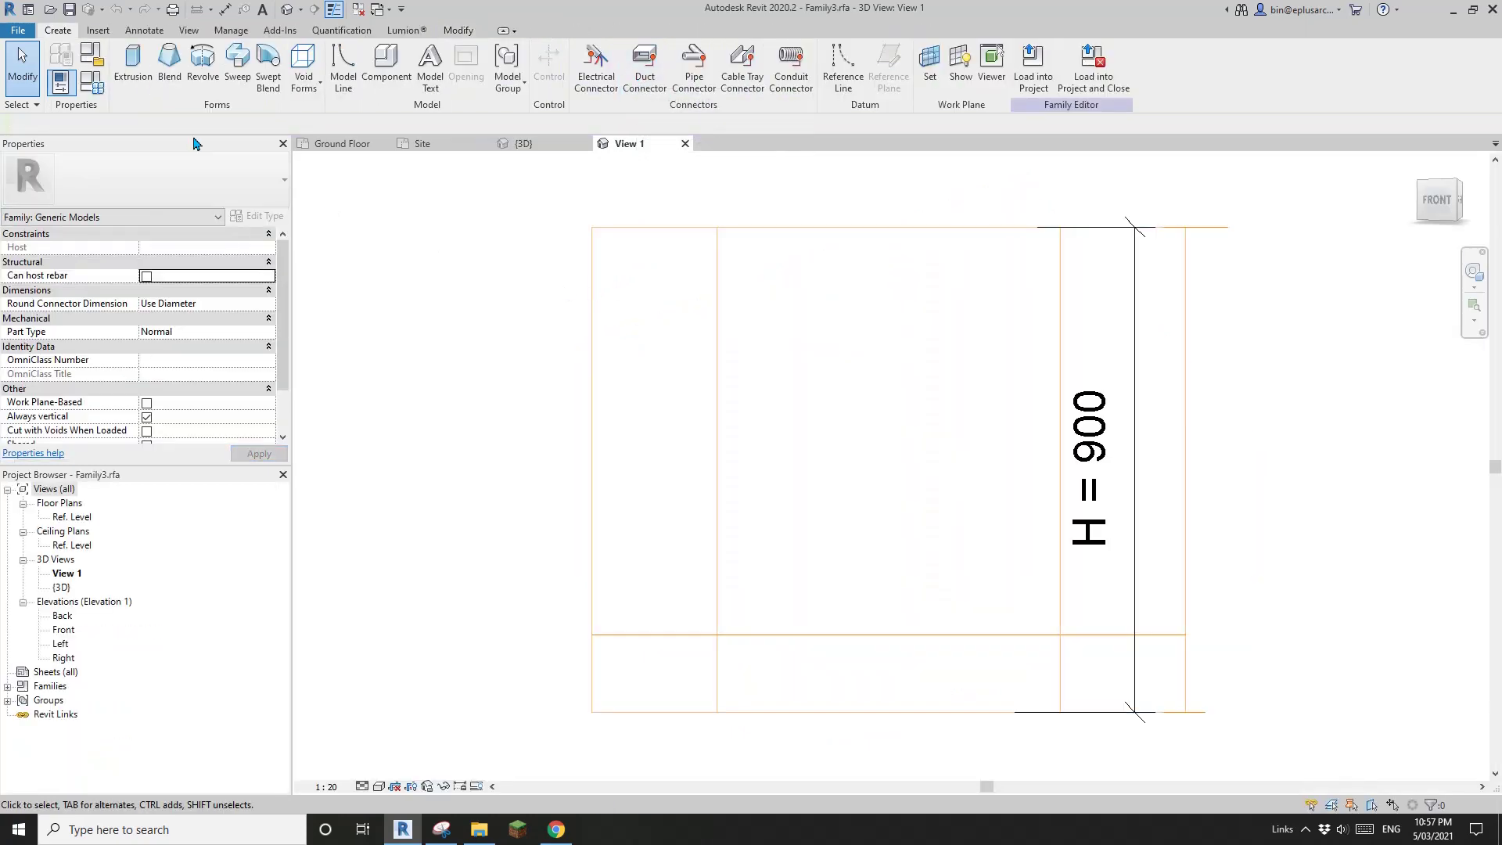
Step: Enable cutting with voids when loaded for the void family, reload it into the project and close the family
left_click_drag(280, 322, 280, 364)
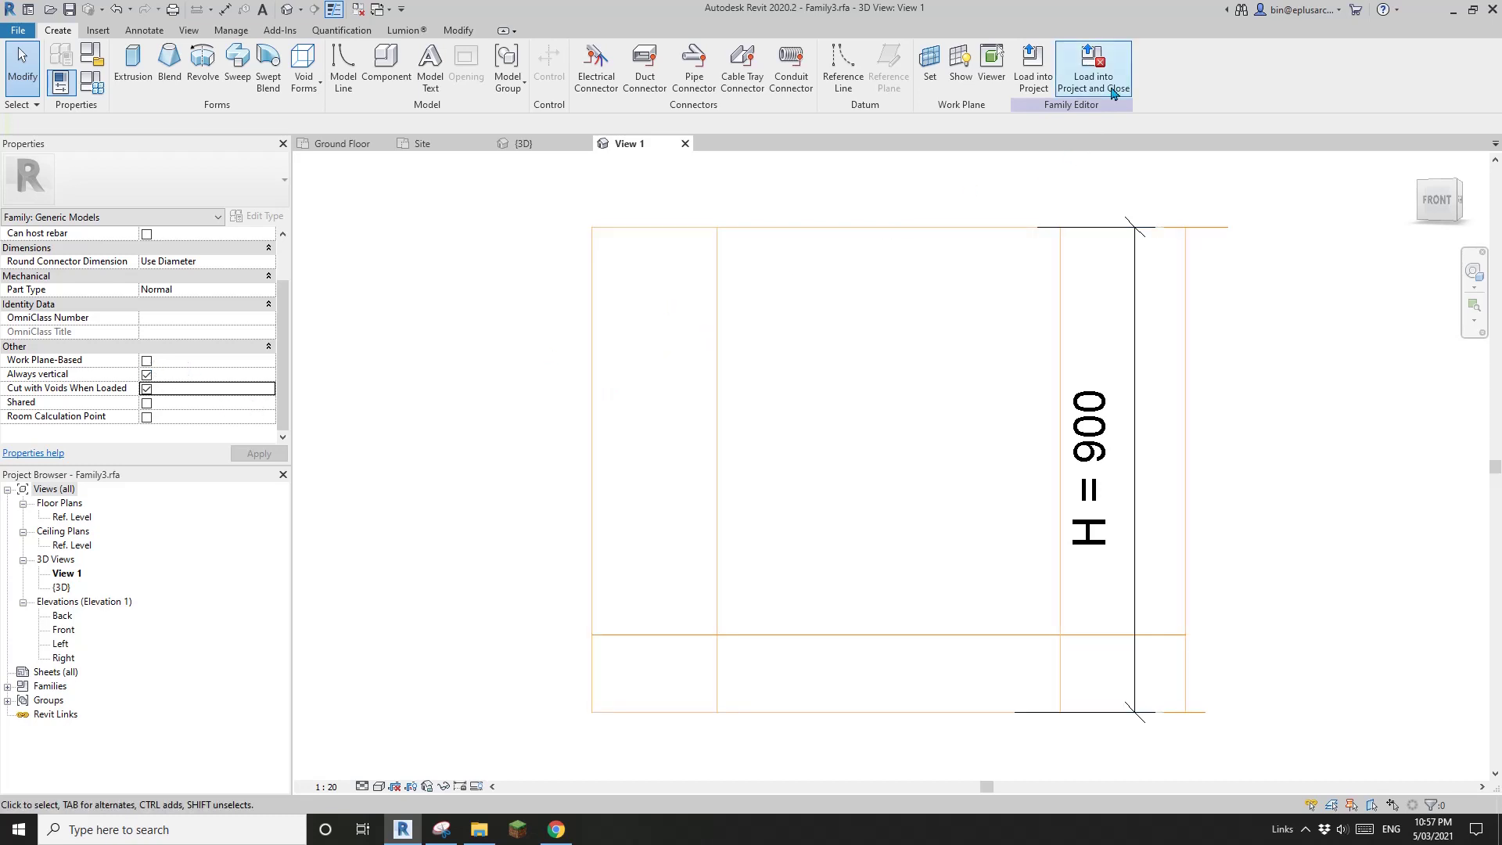
left_click(1114, 94)
left_click(792, 415)
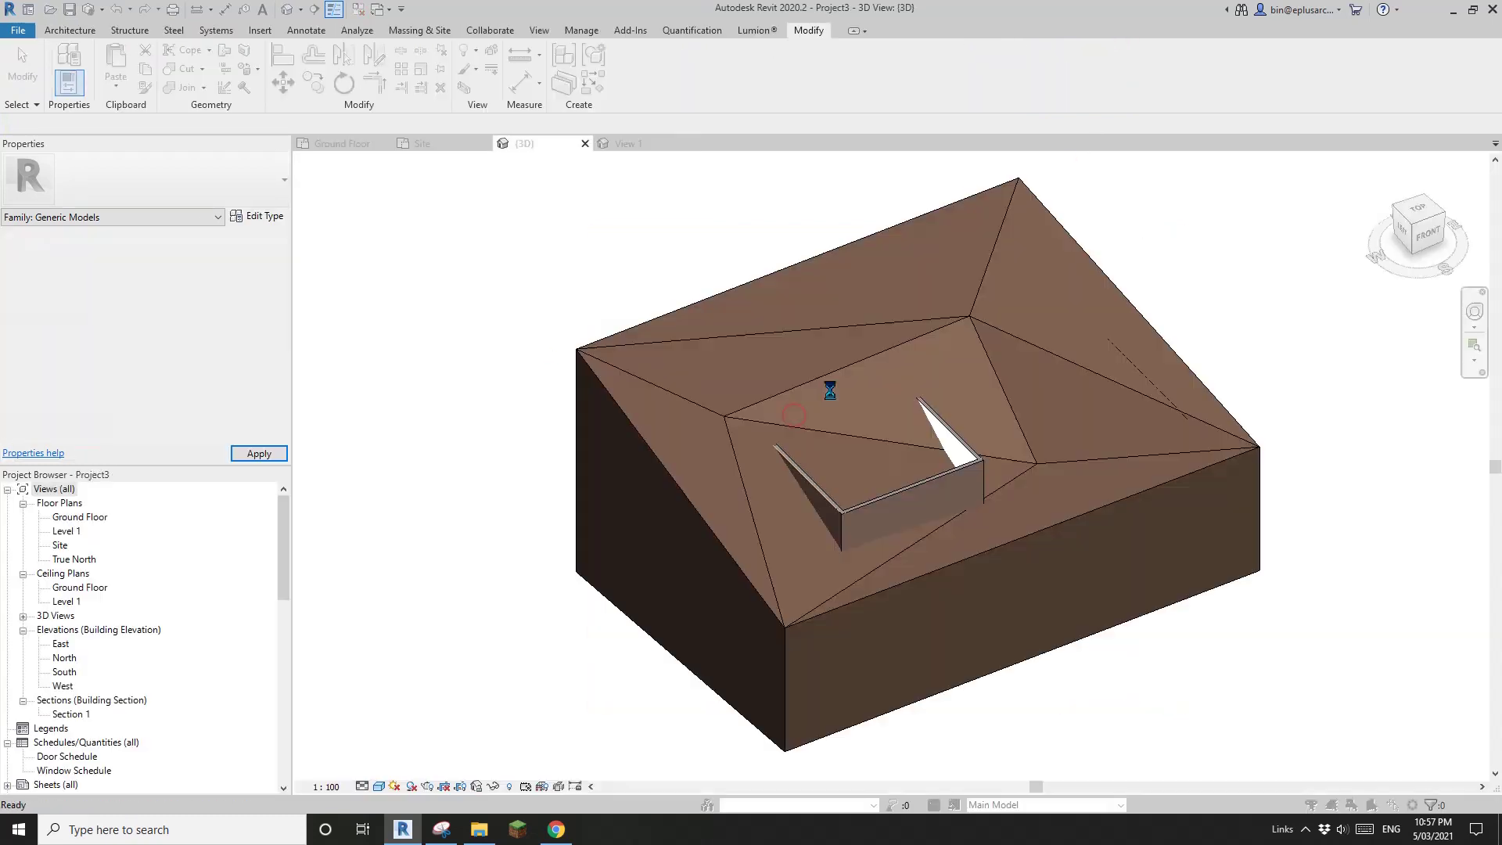
left_click(718, 362)
left_click(1079, 439)
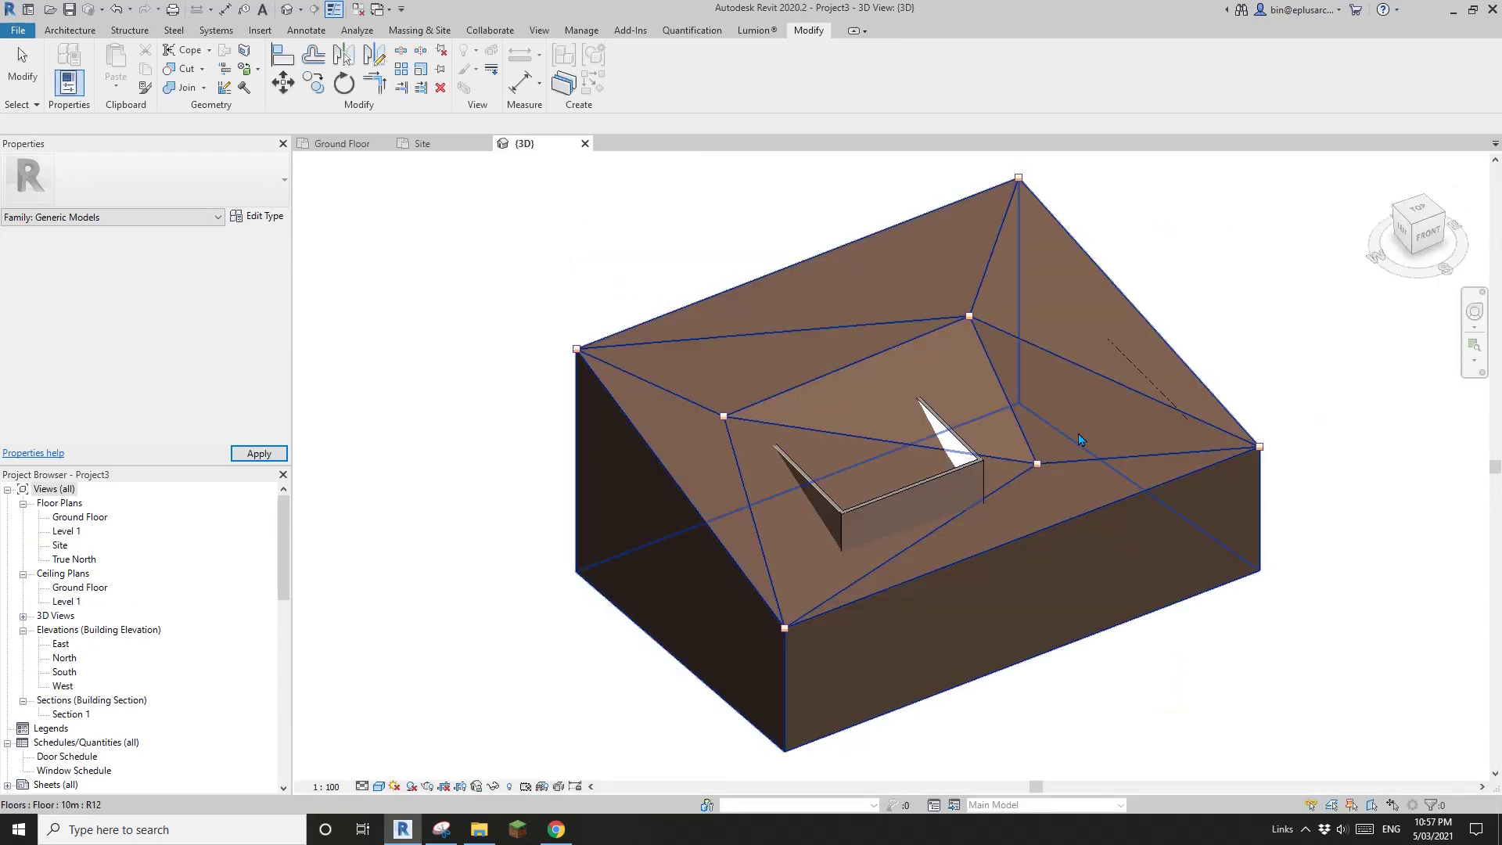
Step: Cut the earth floor with the void box around the house
scroll(1079, 439, "down", 2)
middle_click_drag(1079, 440, 833, 505, "shift")
middle_click_drag(947, 486, 778, 515, "shift")
scroll(907, 497, "up", 1)
scroll(868, 500, "up", 2)
left_click(177, 69)
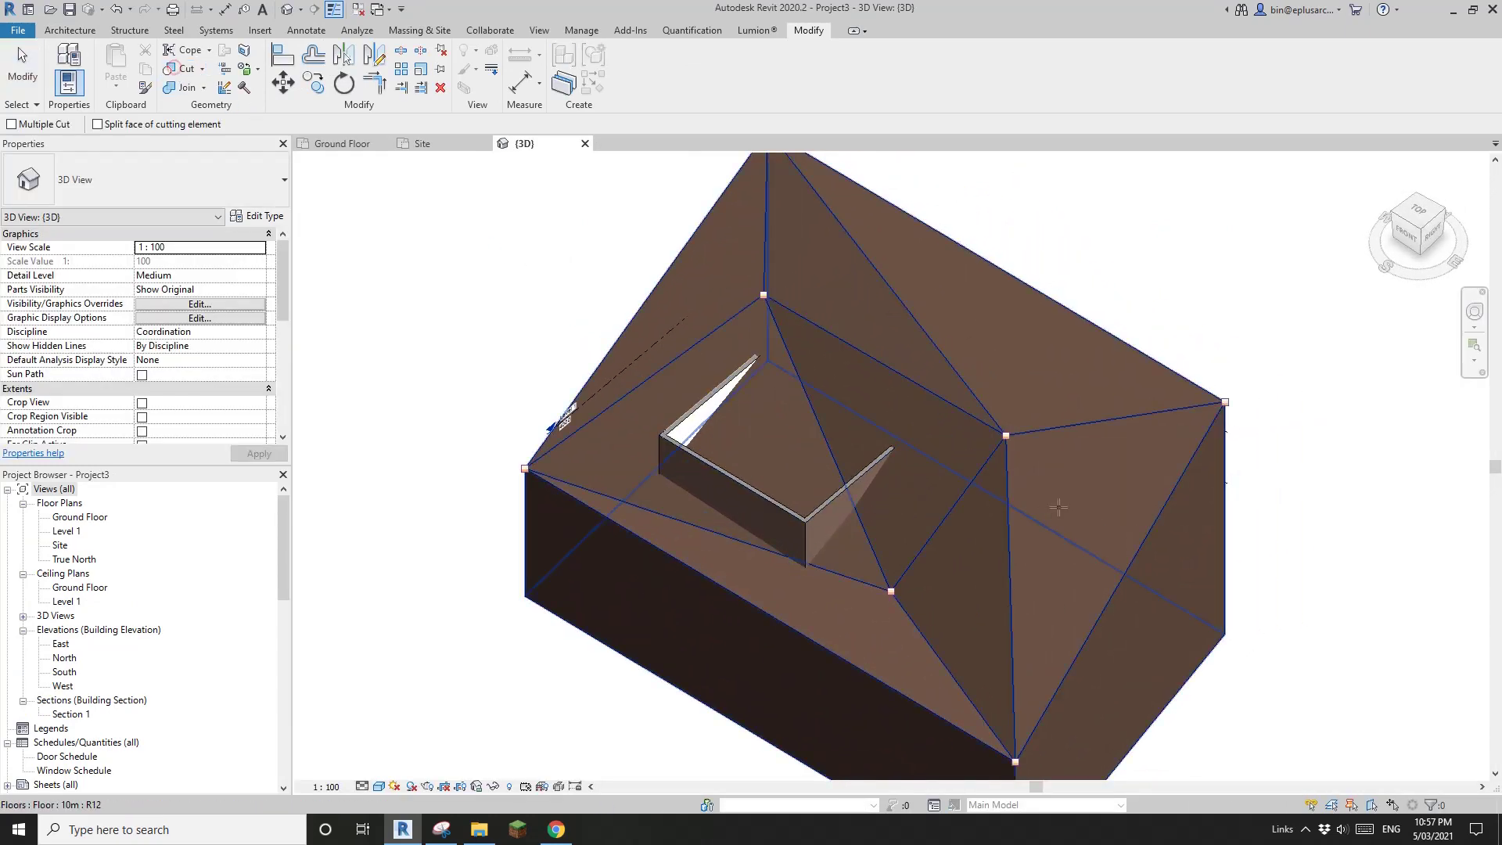
left_click(1103, 459)
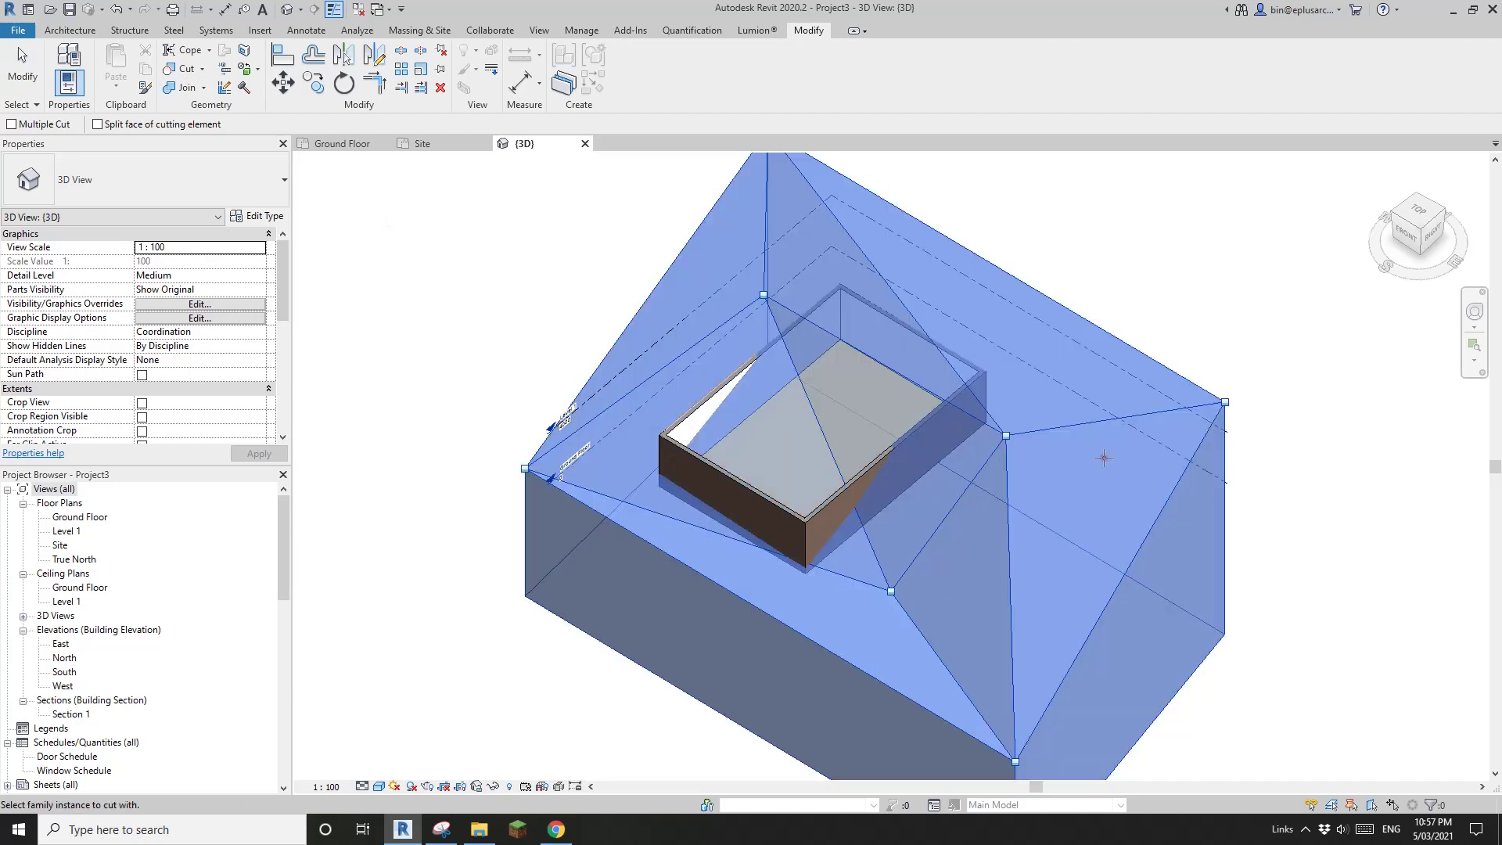
left_click(885, 455)
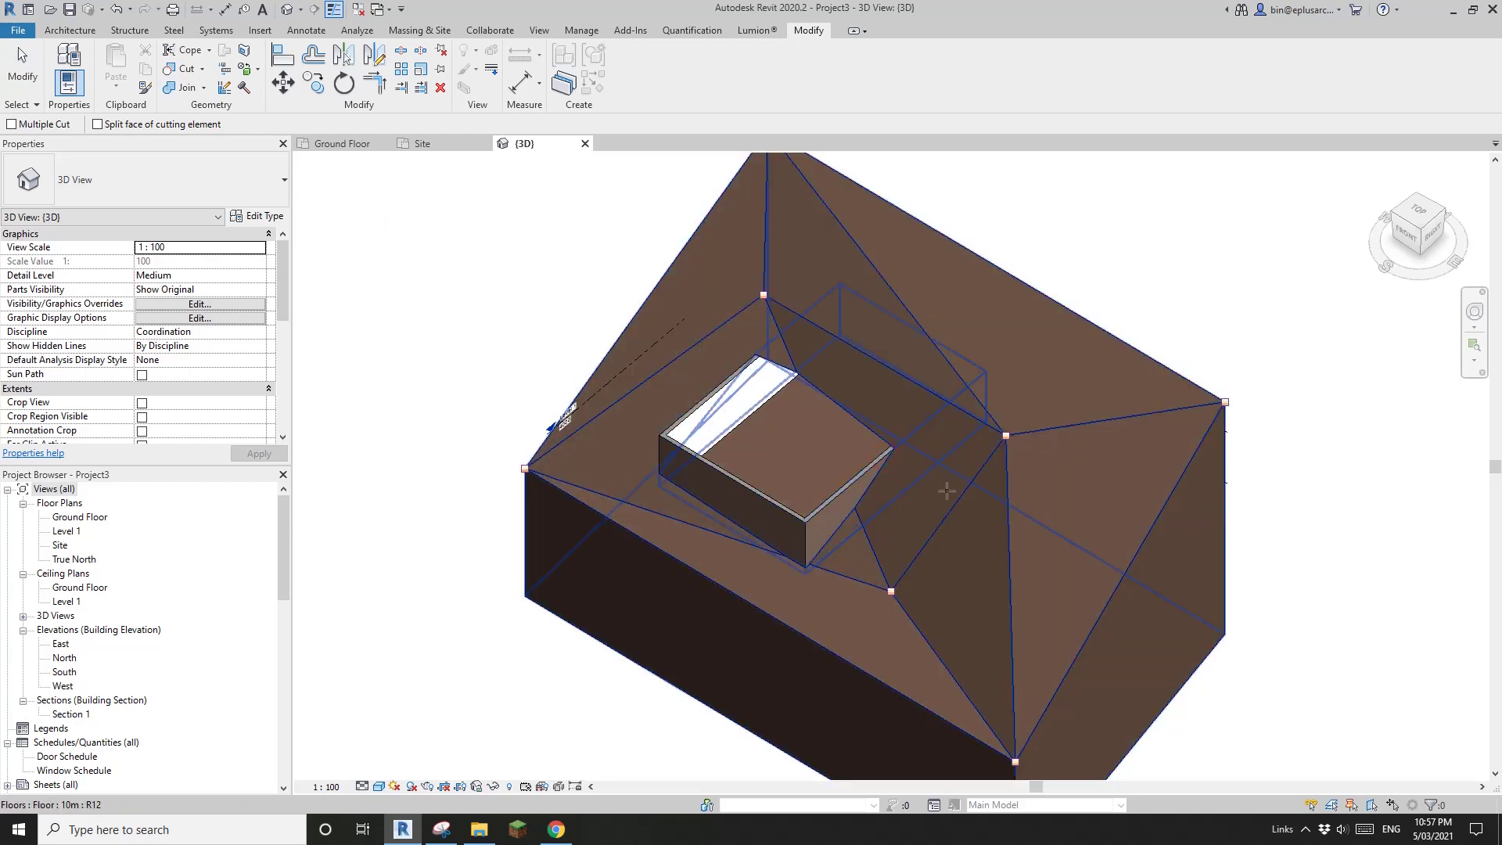
key("Escape")
Step: Select the void box and isolate it in the 3D view with a section box
mouse_move(973, 524)
middle_mouse_down("shift")
mouse_move(1116, 350)
mouse_move(547, 386)
mouse_move(889, 623)
mouse_move(868, 610)
mouse_move(978, 540)
middle_mouse_up("shift")
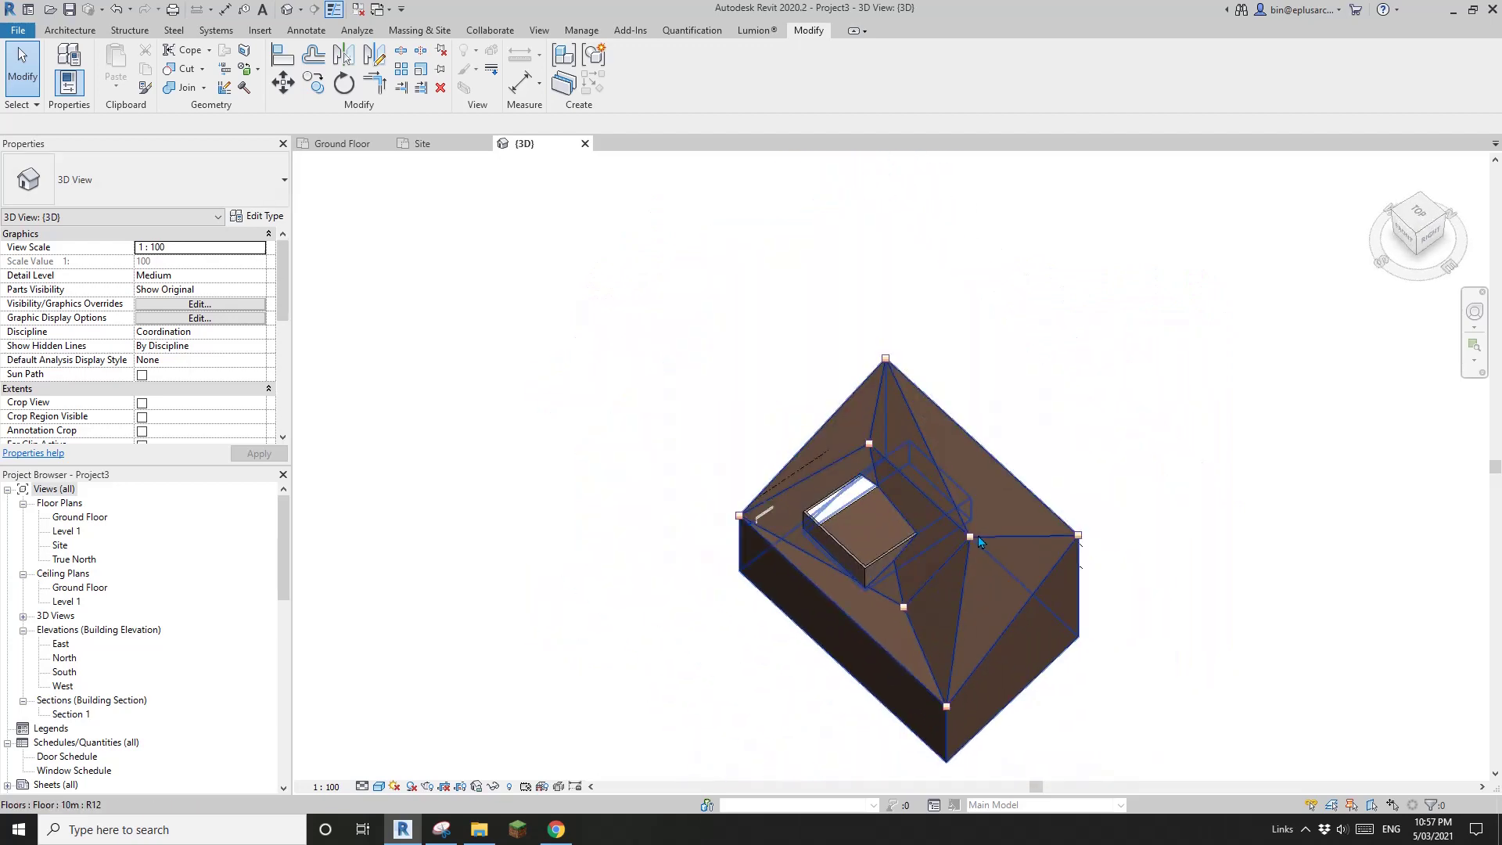
left_click(843, 547)
key("Escape")
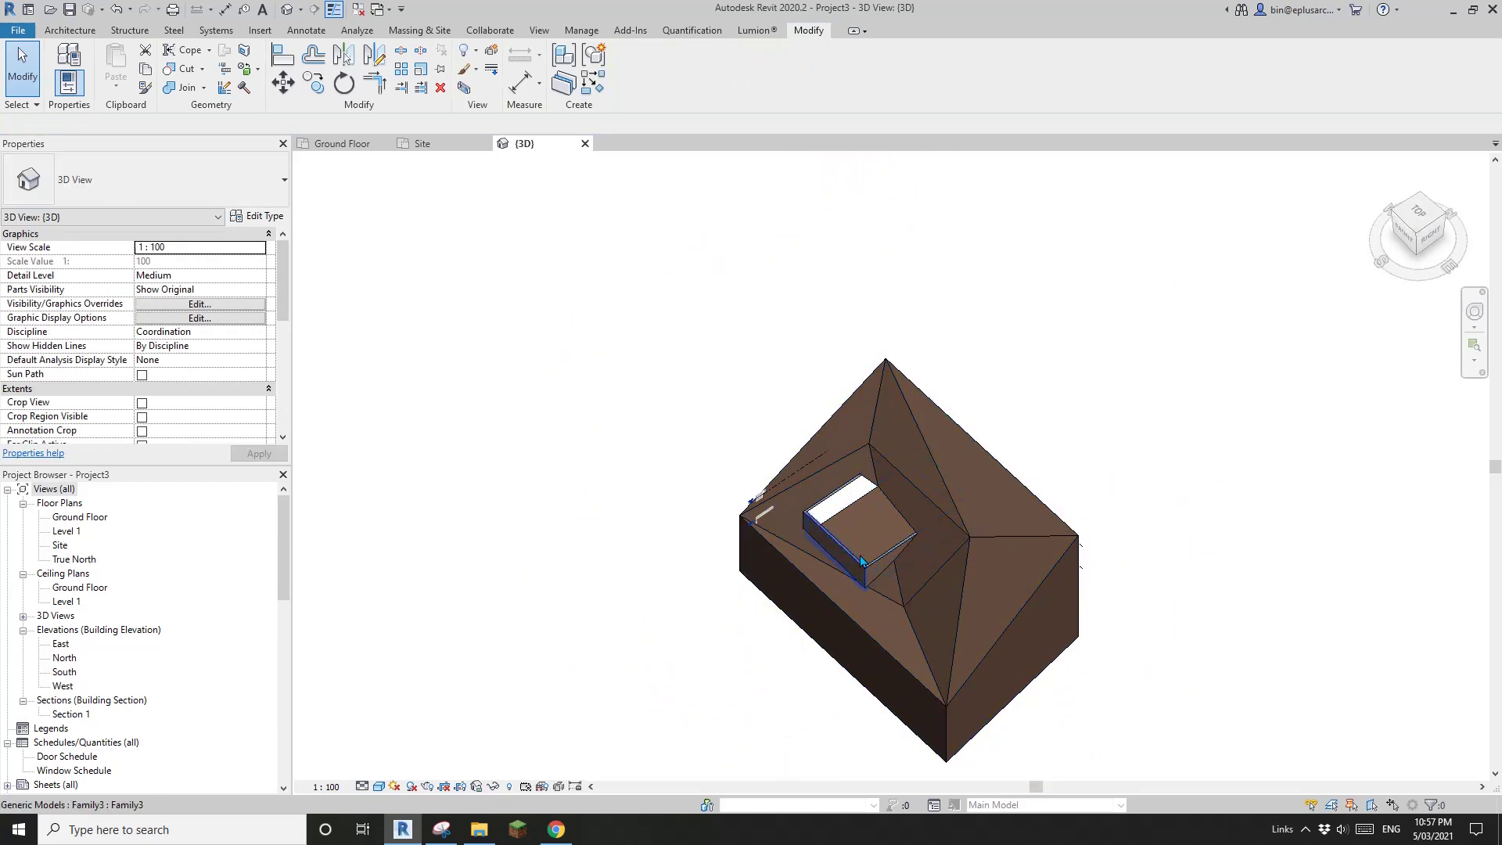
left_click(888, 528)
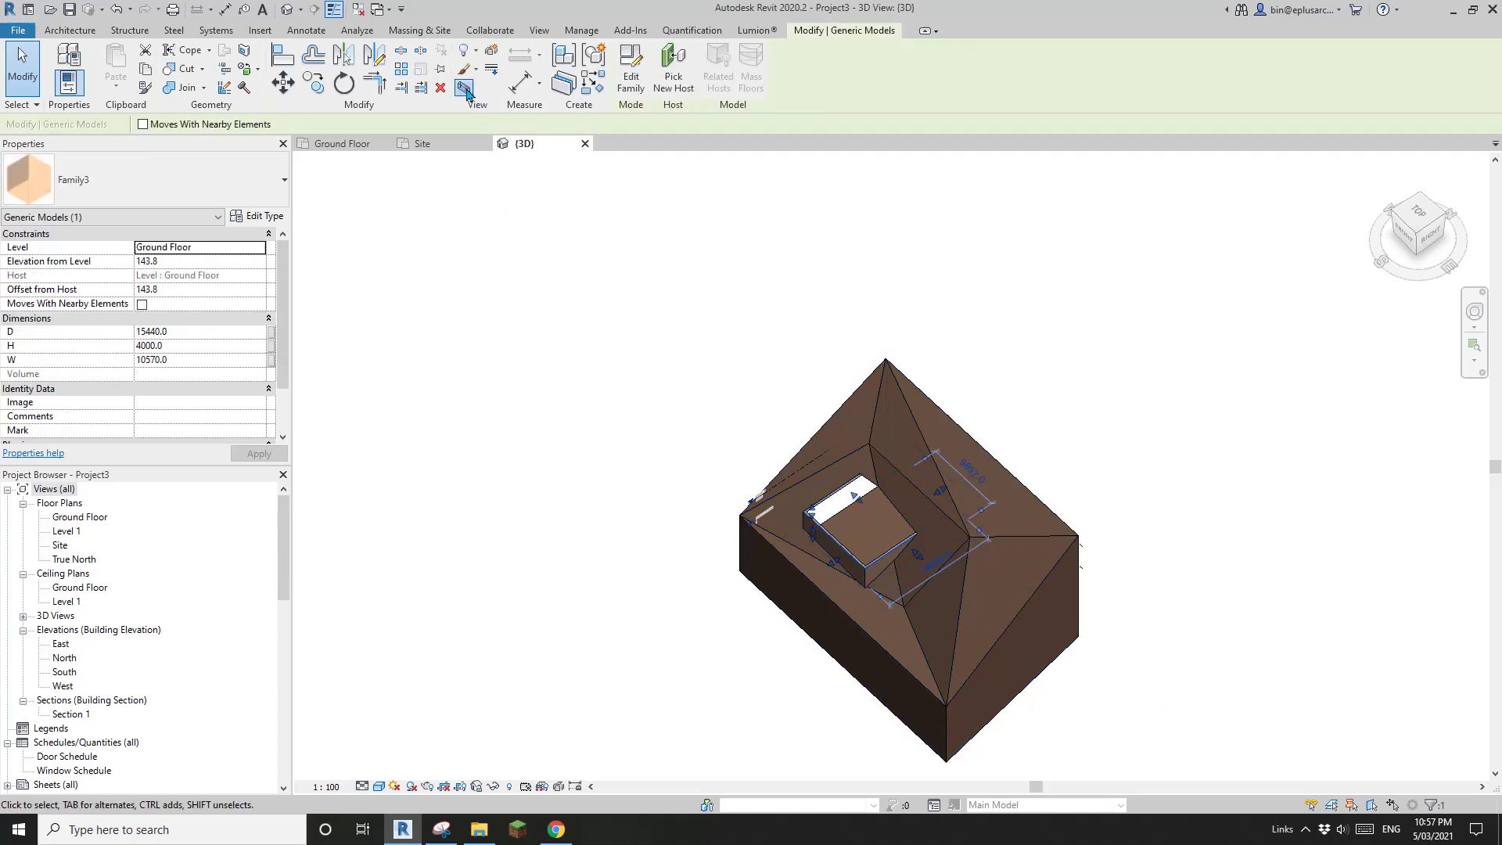
left_click(466, 92)
left_click(987, 412)
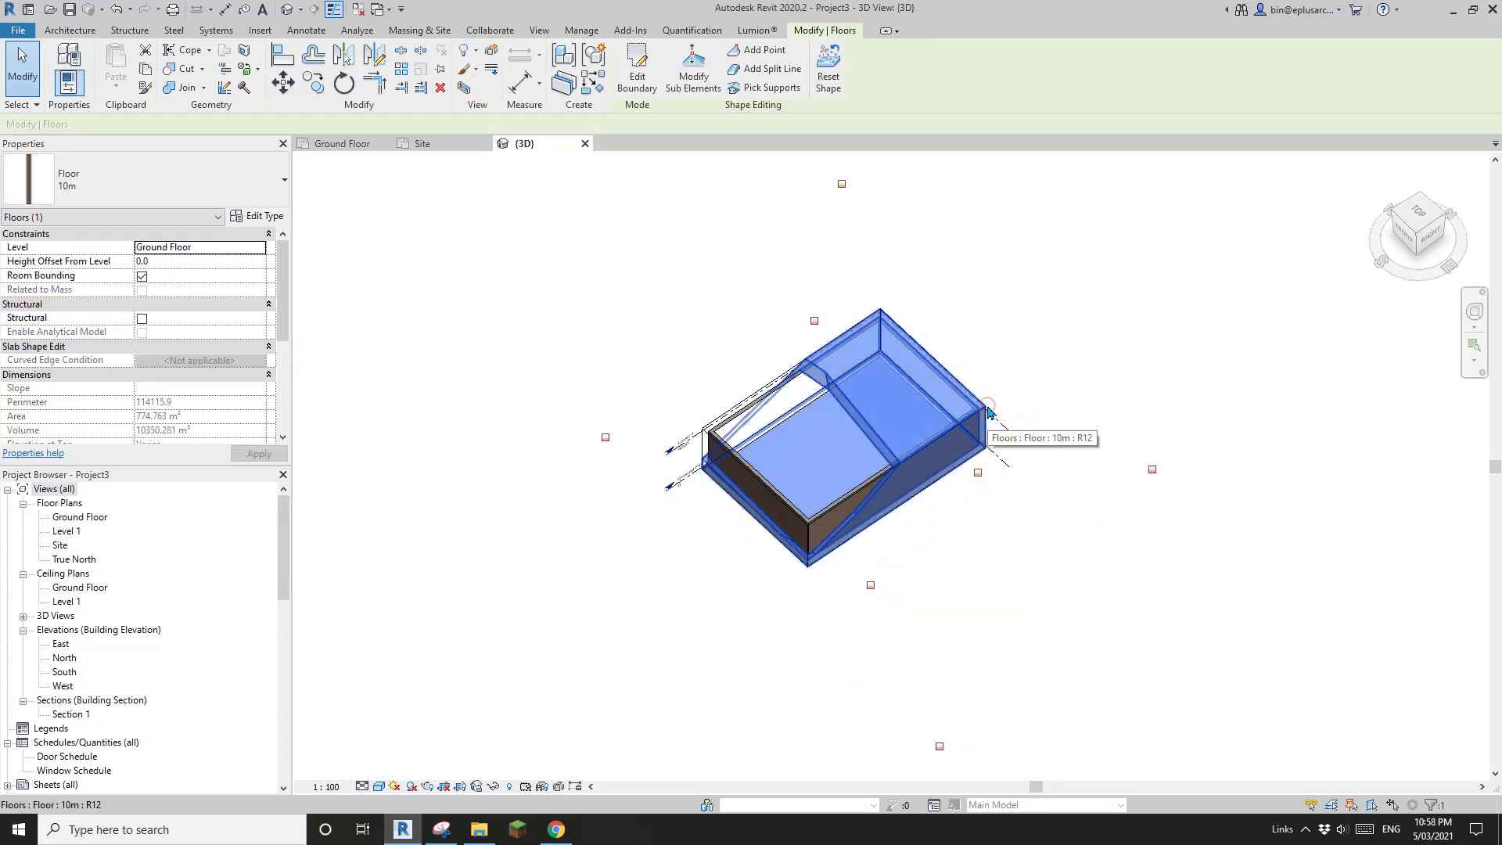
key("Escape")
scroll(768, 485, "up", 5)
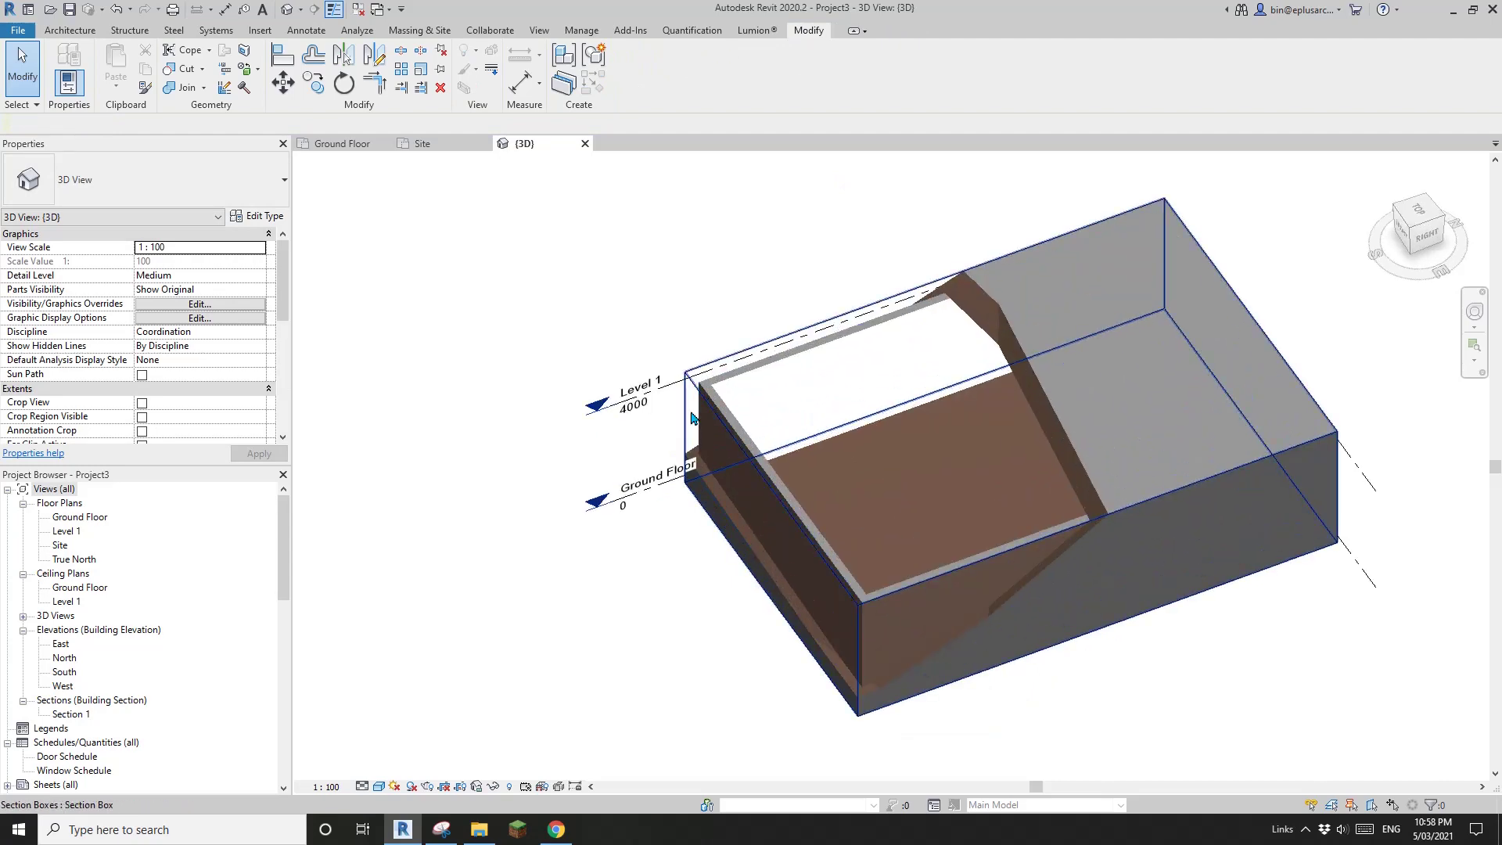
Step: Move the section box's long side into the house and extend its front, rear and top faces over the hillside
left_click(931, 538)
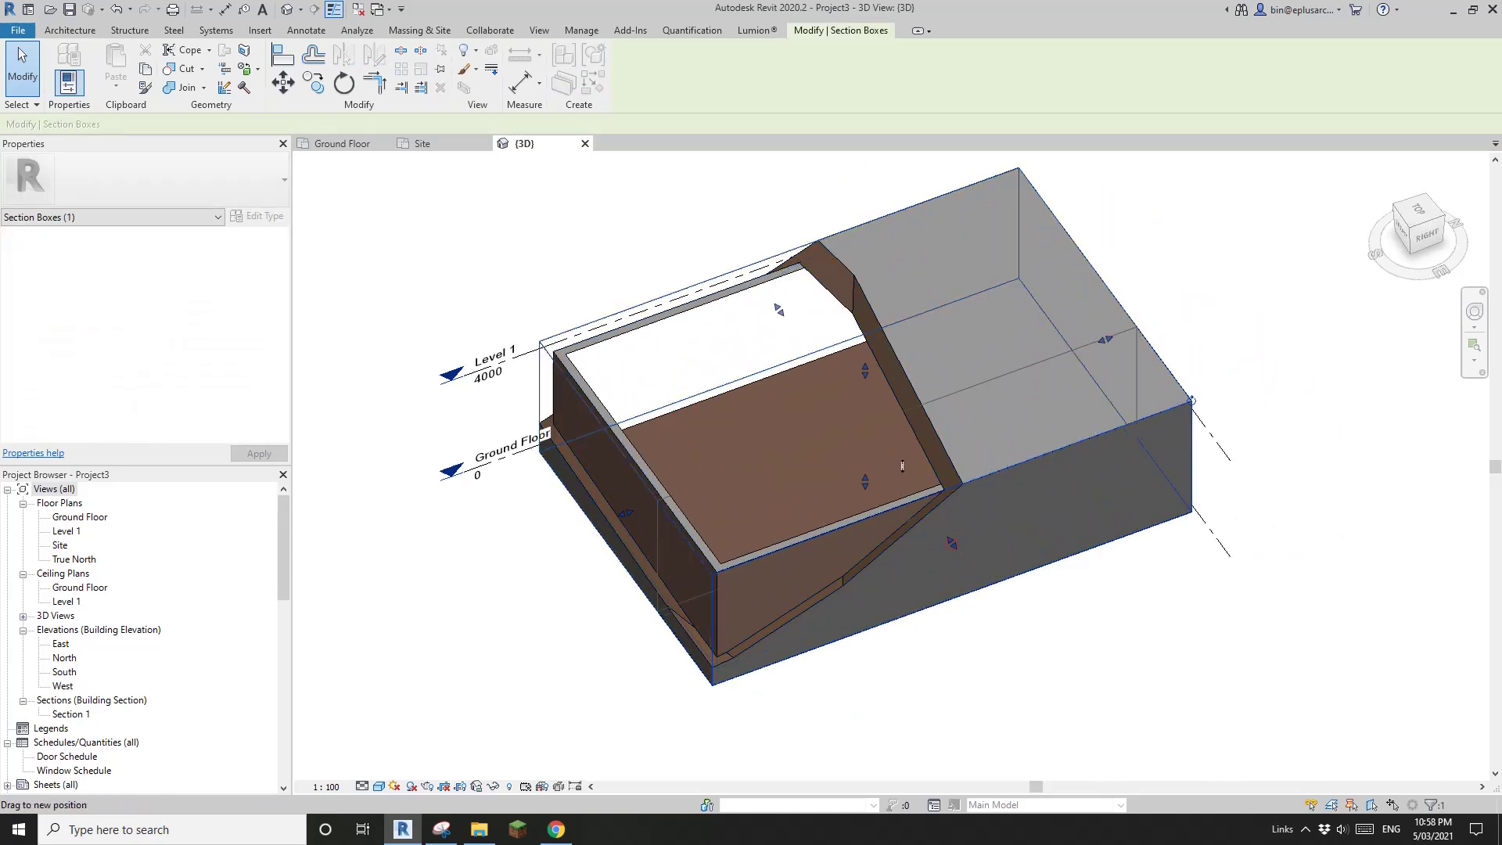
left_click_drag(901, 466, 873, 429)
scroll(898, 463, "down", 3)
middle_click_drag(974, 493, 942, 413, "shift")
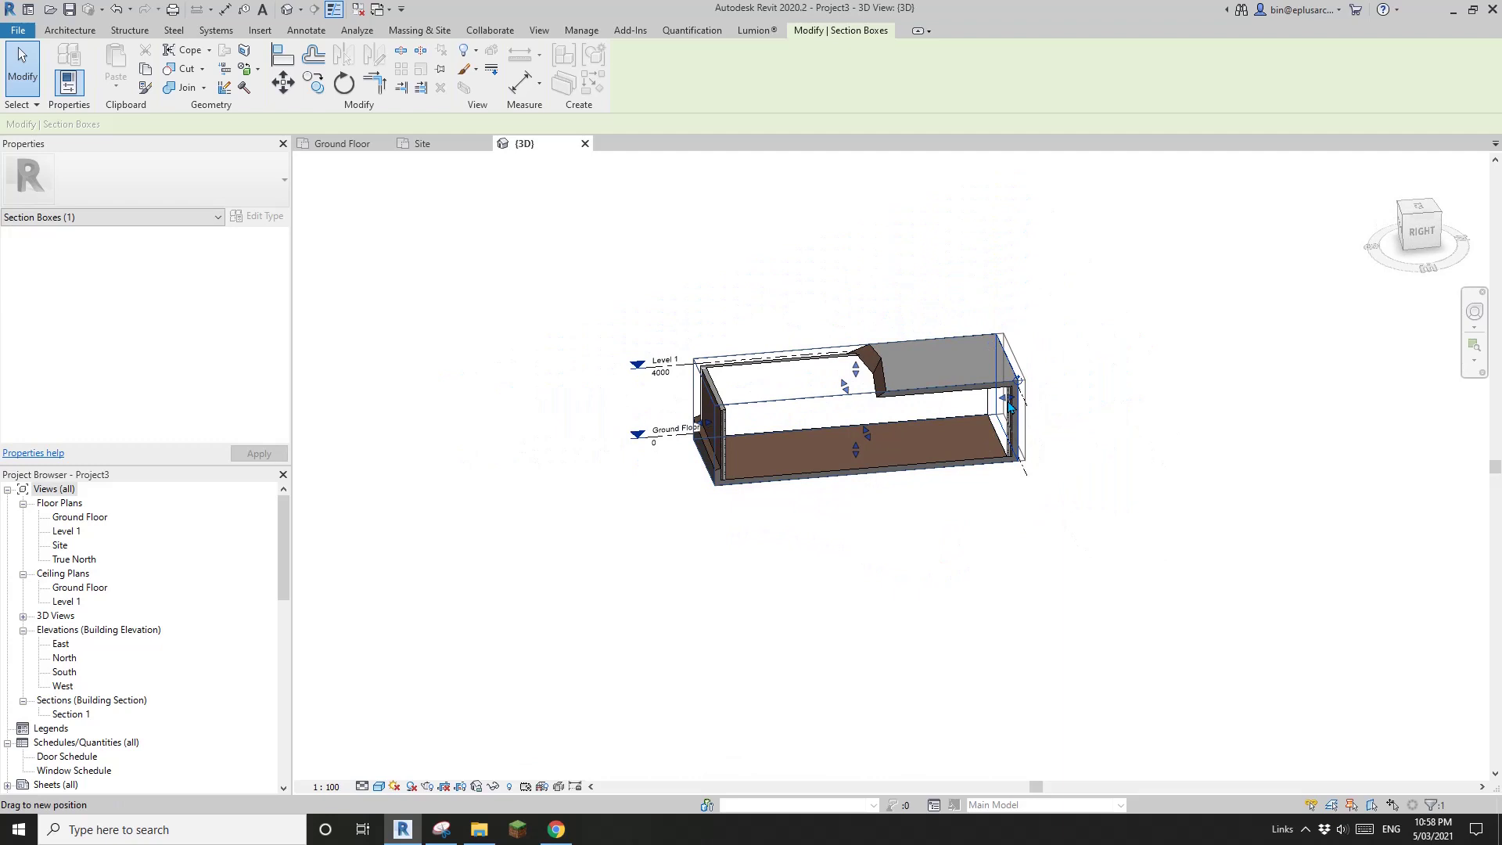
left_click_drag(1010, 406, 1096, 389)
left_click_drag(706, 430, 648, 426)
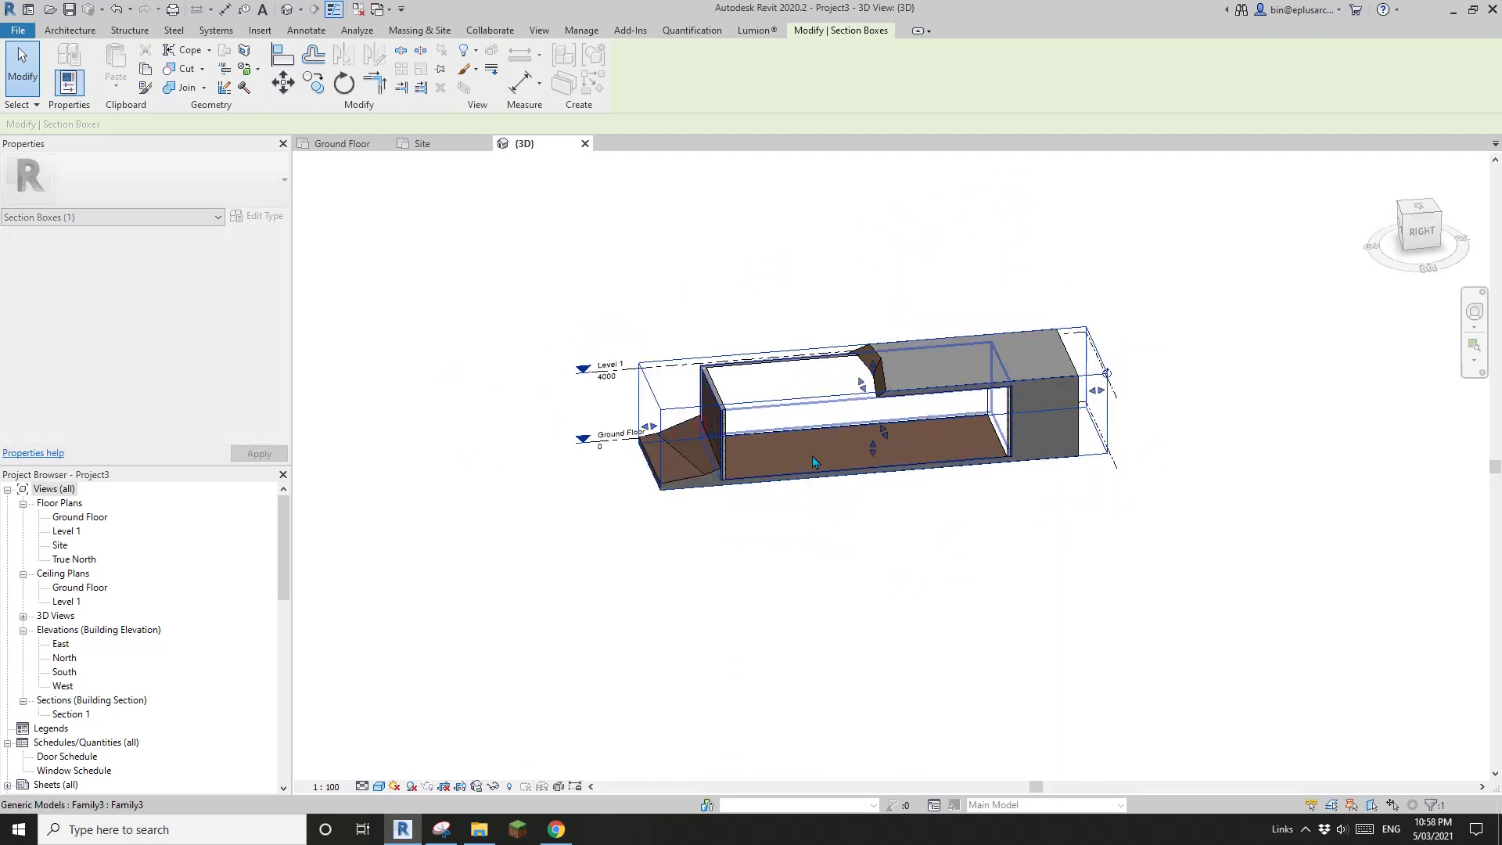
left_click_drag(899, 365, 884, 289)
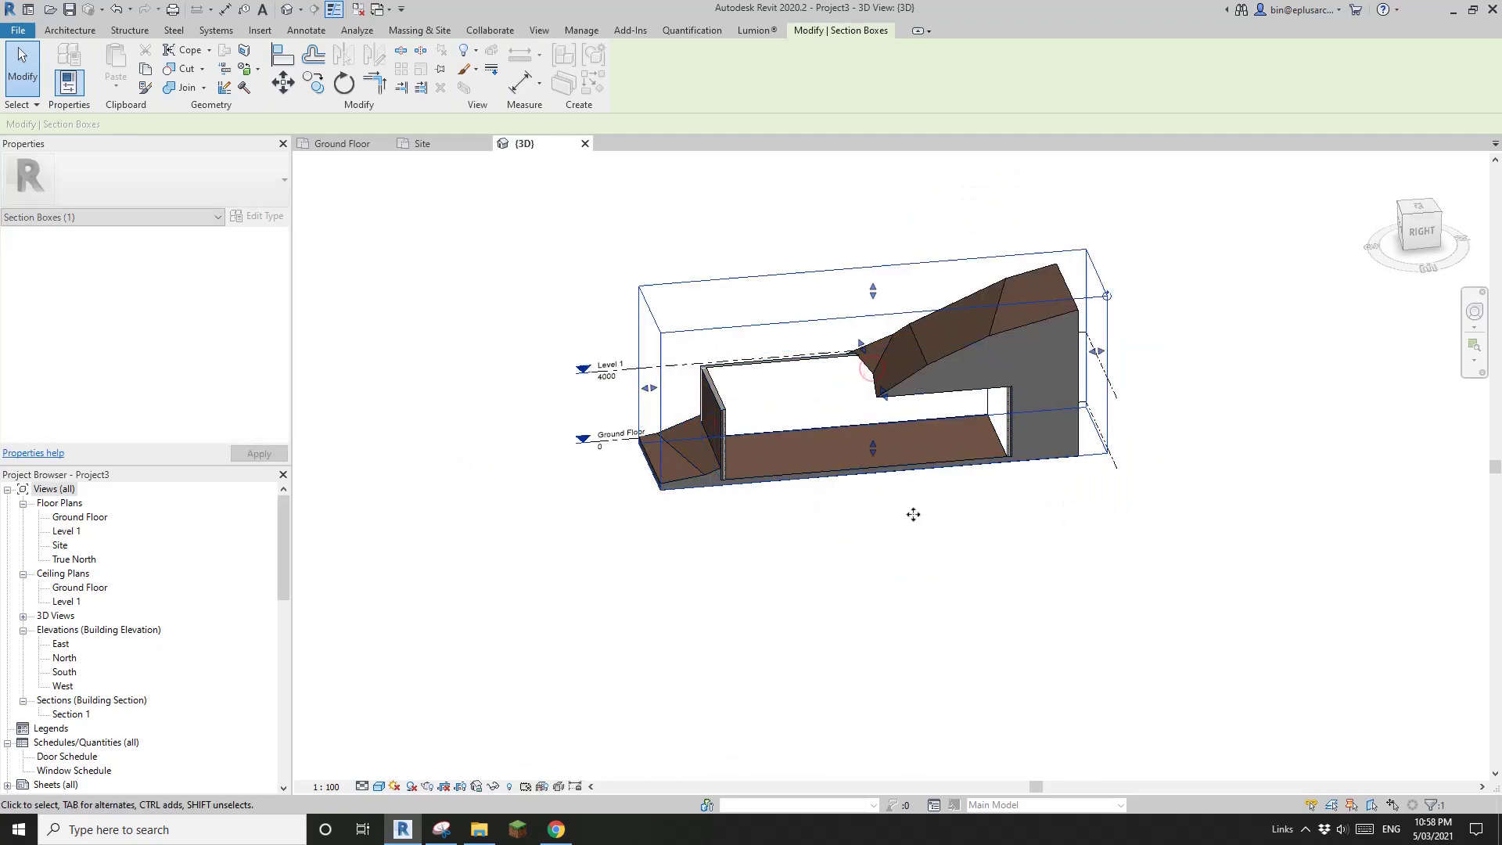
Step: Widen the section box on the uncut side, extend its front further and fine-tune the cut through the house
middle_click_drag(912, 509, 799, 443, "shift")
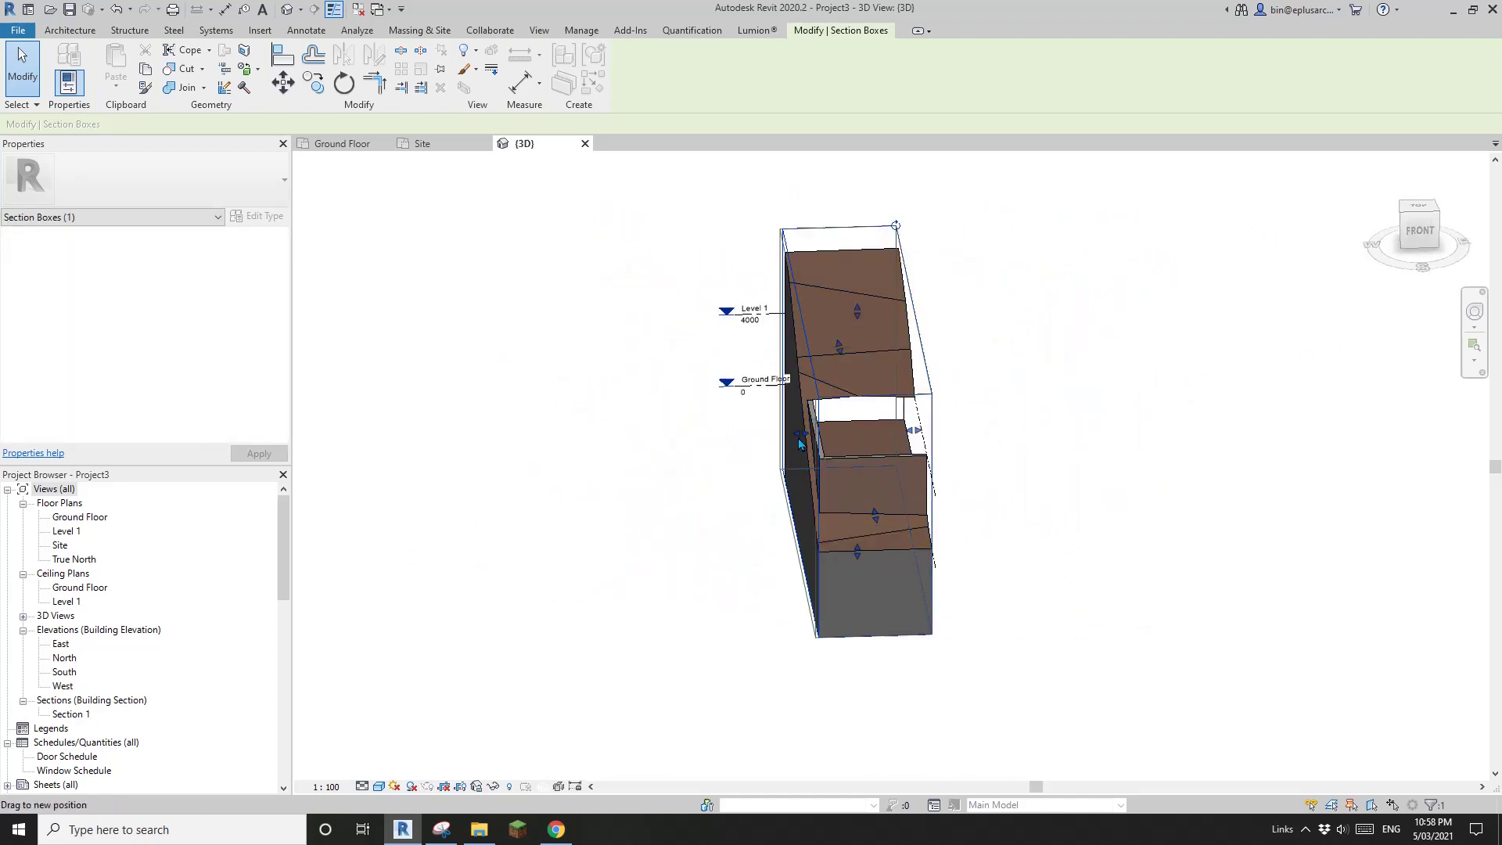
left_click_drag(799, 443, 734, 435)
middle_click_drag(925, 419, 1046, 428, "shift")
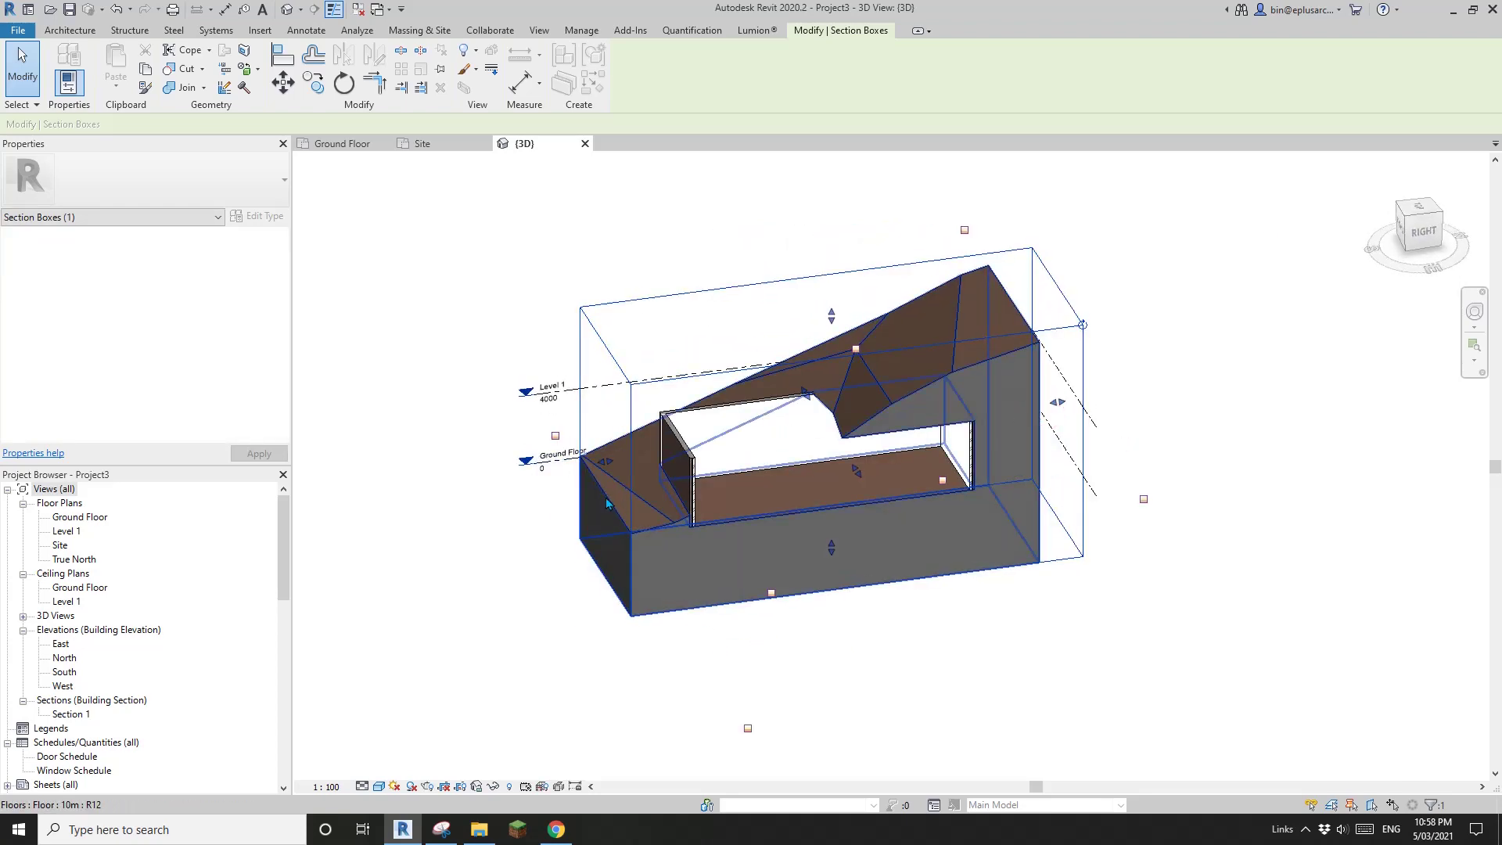
left_click_drag(604, 461, 533, 474)
middle_click_drag(891, 513, 949, 526, "shift")
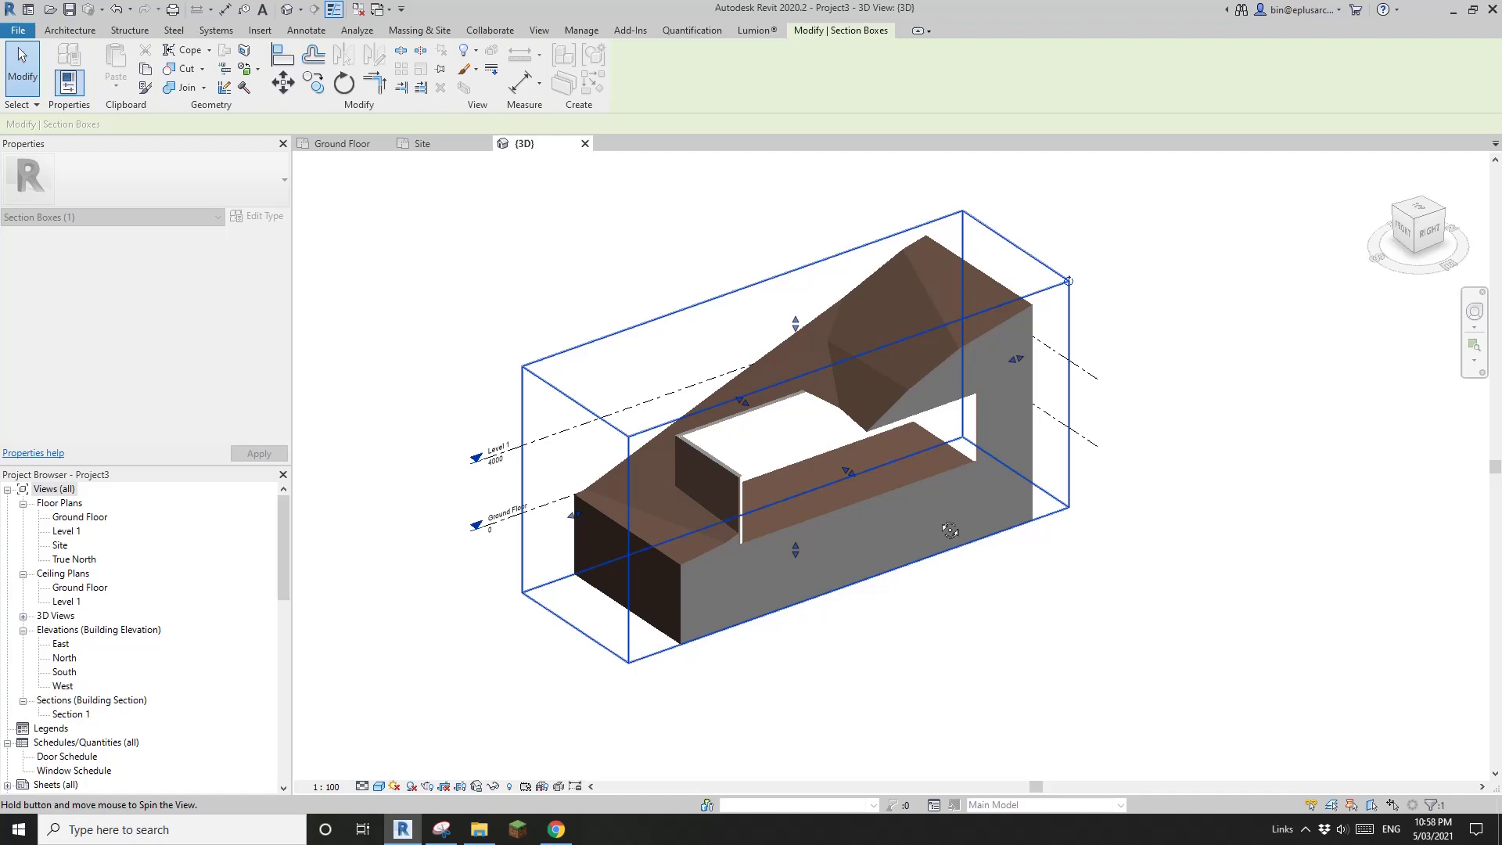
left_click_drag(851, 475, 838, 468)
Step: Select the house's rear wall and move it inward, away from the hillside
middle_click_drag(1181, 529, 899, 462, "shift")
middle_click_drag(790, 312, 956, 441, "shift")
scroll(942, 434, "up", 2)
key("Escape")
scroll(962, 443, "up", 1)
left_click(960, 429)
key("Escape")
left_click(966, 426)
left_click_drag(956, 445, 885, 480)
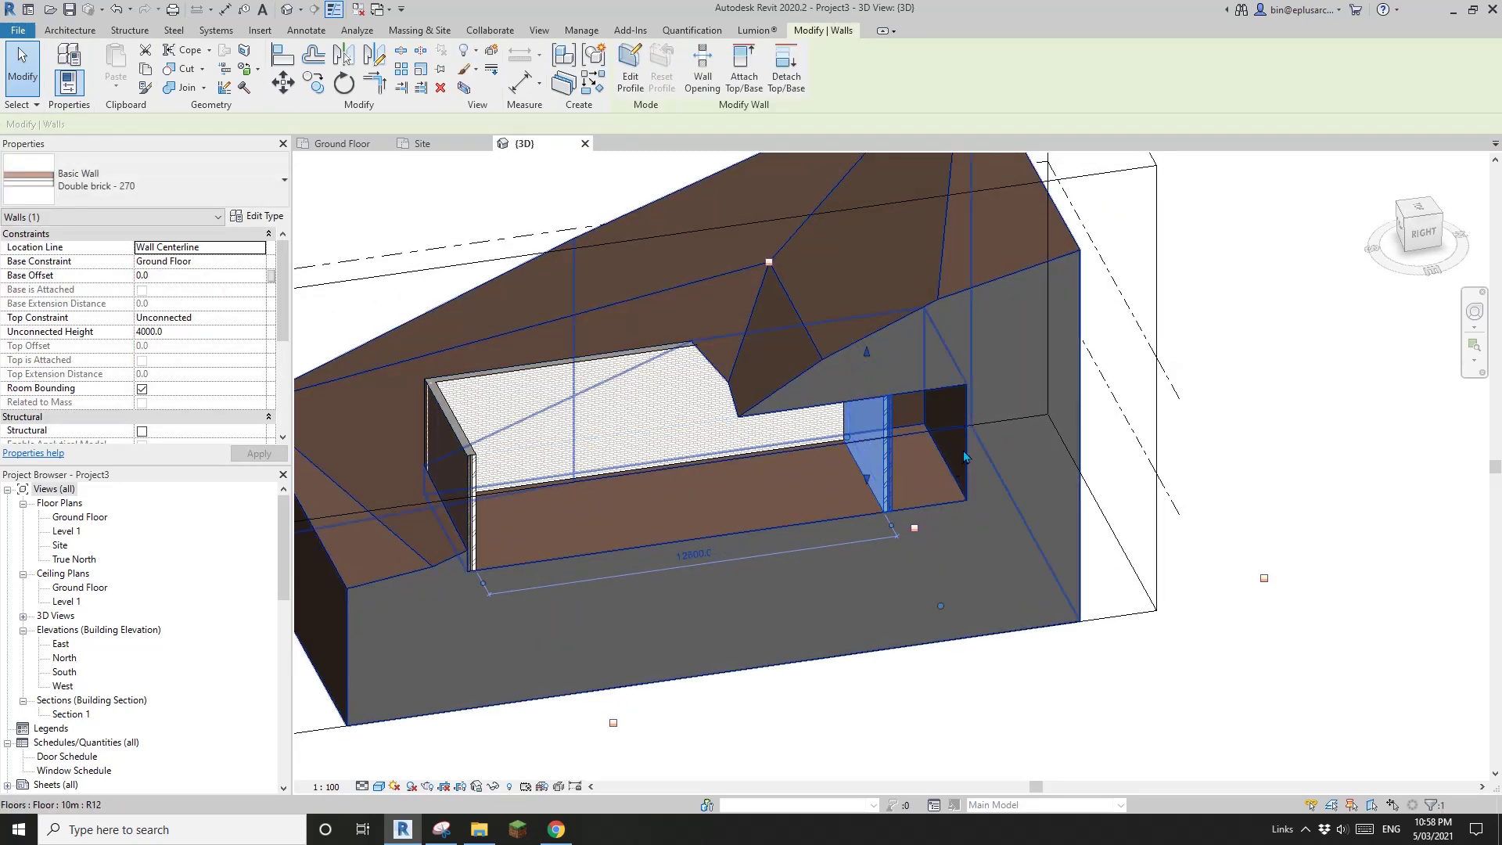
Step: Pull the void box's rear face in to the moved wall, giving the void a depth of 13140
left_click(965, 454)
key("Escape")
left_click(948, 449)
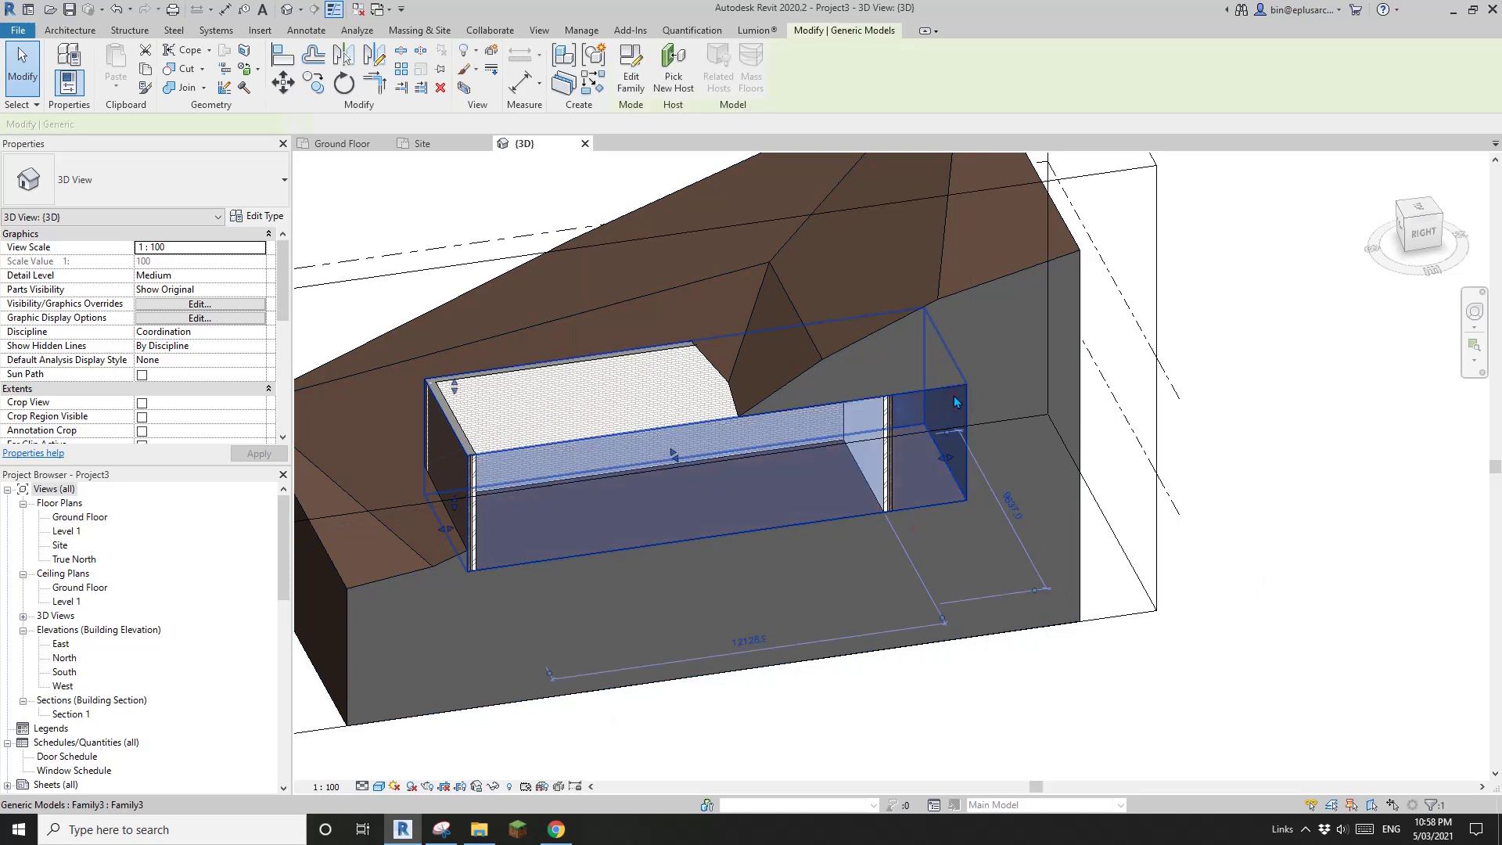
left_click_drag(947, 448, 876, 467)
key("Escape")
Step: Select the three house walls and set their base offset to -1000
middle_click_drag(892, 597, 968, 460)
left_click(953, 368)
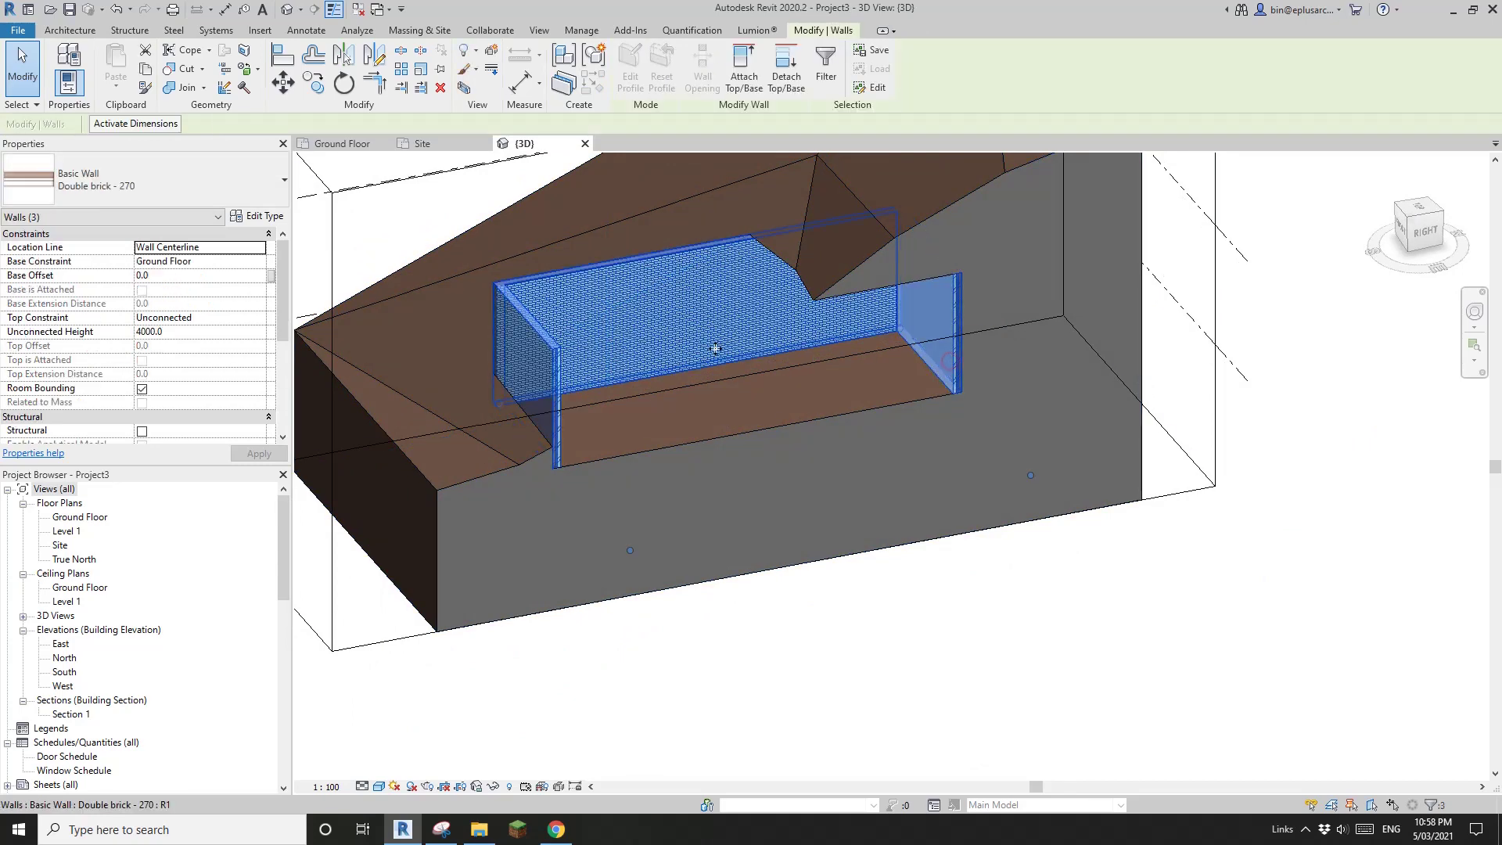
left_click(216, 280)
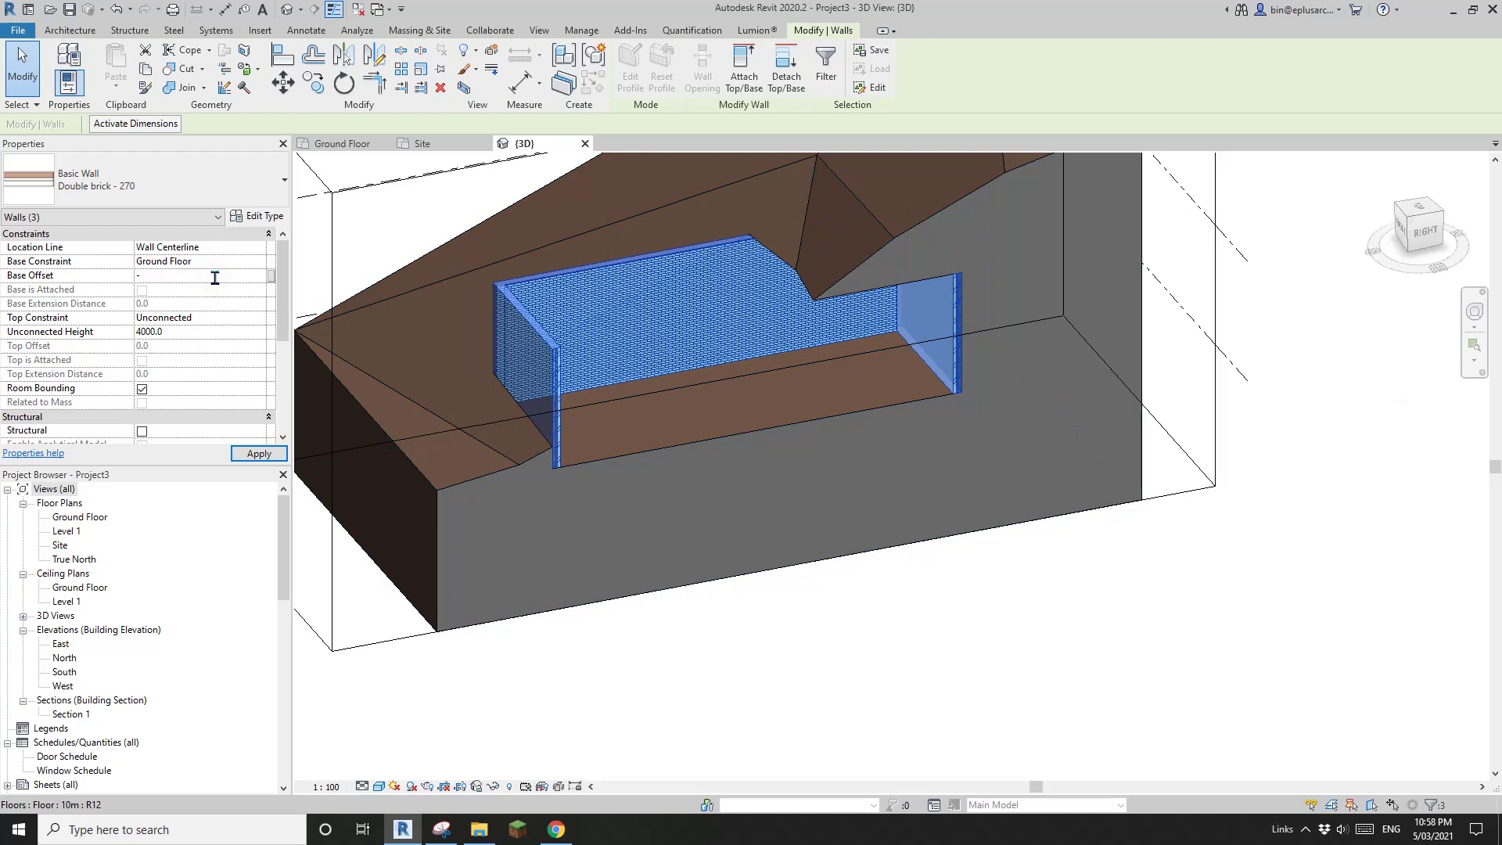
key("Return")
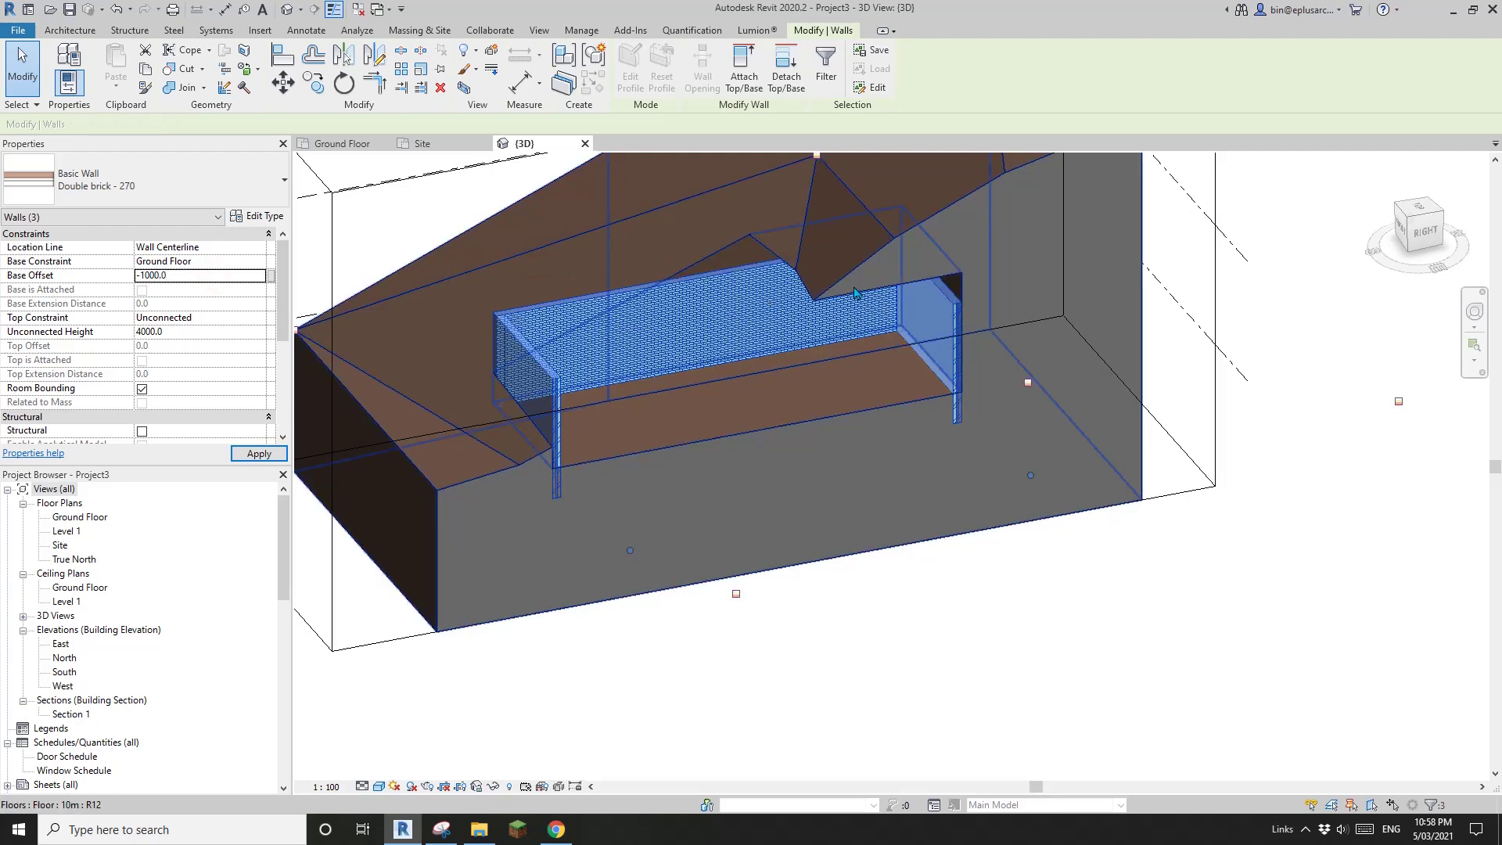
middle_click_drag(941, 324, 958, 289, "shift")
key("Escape")
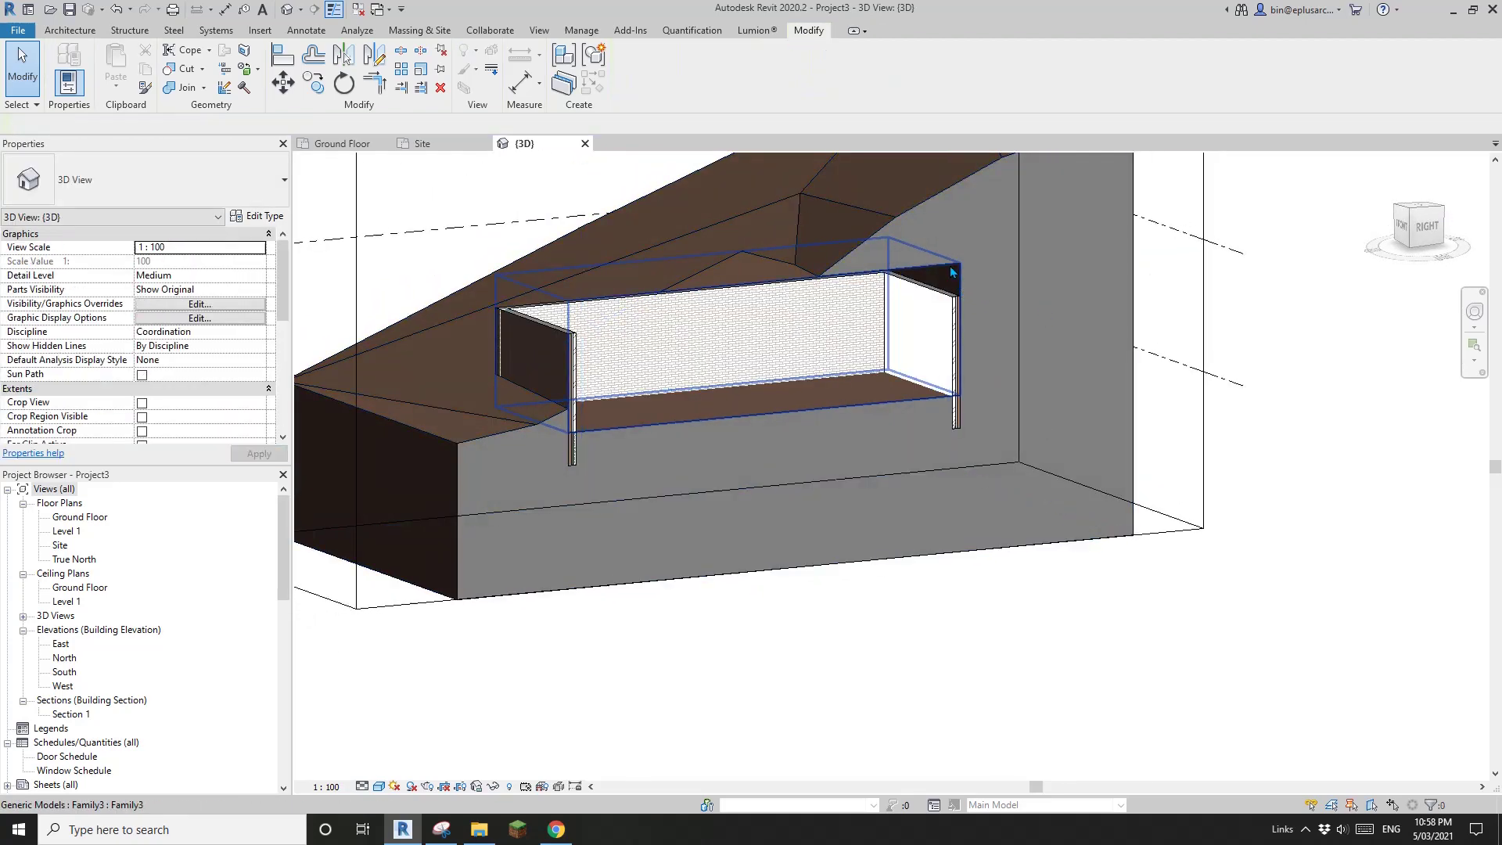
Step: Stretch the void box's base down to elevation -846.7 and lower its top to give it a height of 3990.5
left_click(950, 266)
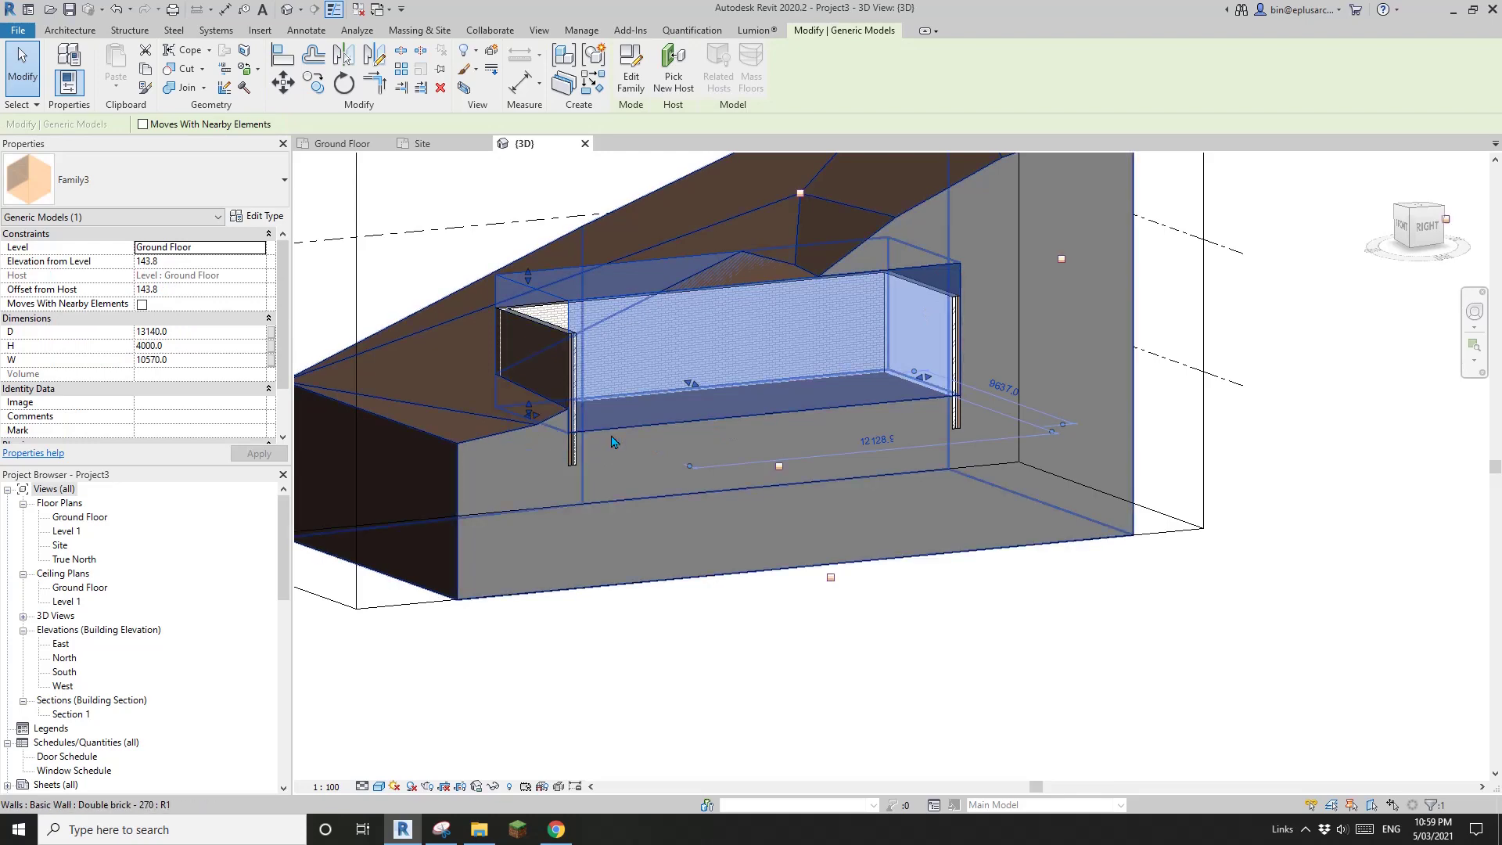
middle_click_drag(613, 437, 661, 430, "shift")
left_click_drag(542, 411, 548, 452)
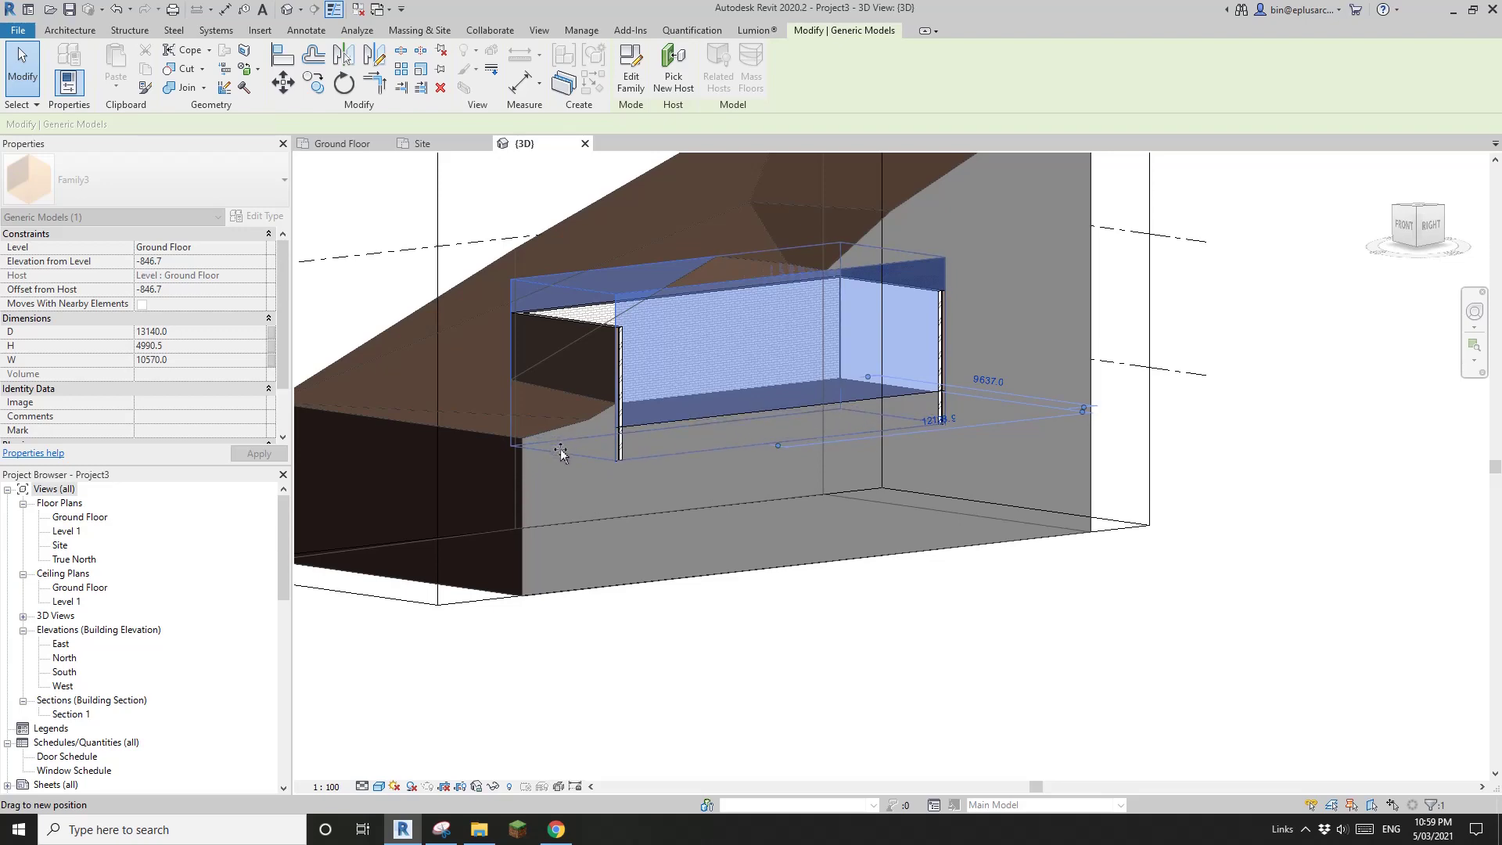
middle_click_drag(560, 448, 595, 328, "shift")
left_click_drag(526, 271, 528, 303)
scroll(605, 383, "down", 2)
key("Escape")
middle_click_drag(720, 434, 804, 526, "shift")
scroll(839, 493, "down", 2)
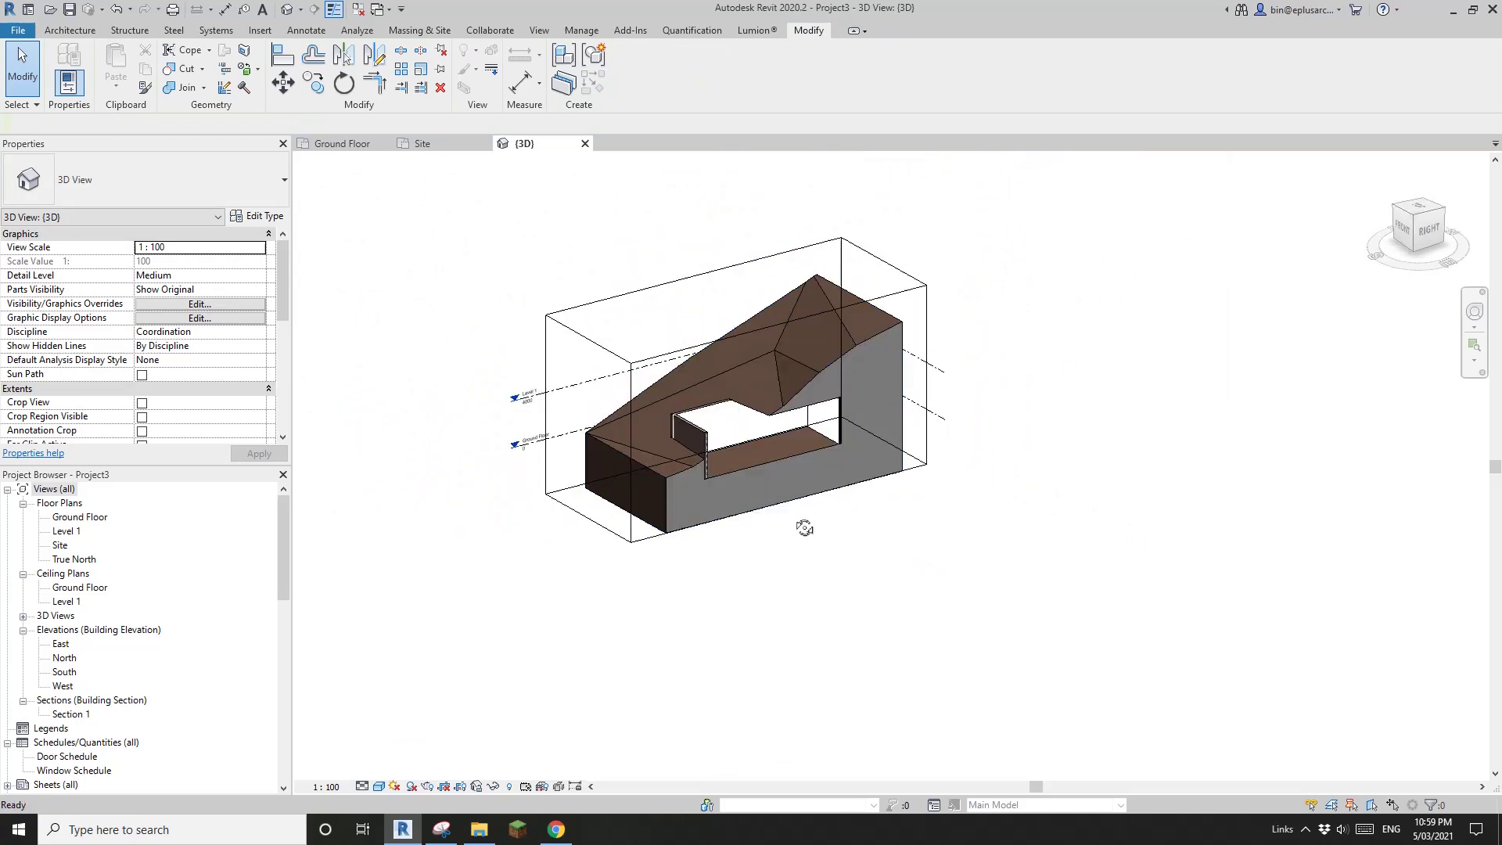
Step: Examine the sectioned hillside, the void box and the excavated house from several angles
scroll(718, 489, "up", 2)
middle_click_drag(720, 492, 758, 512, "shift")
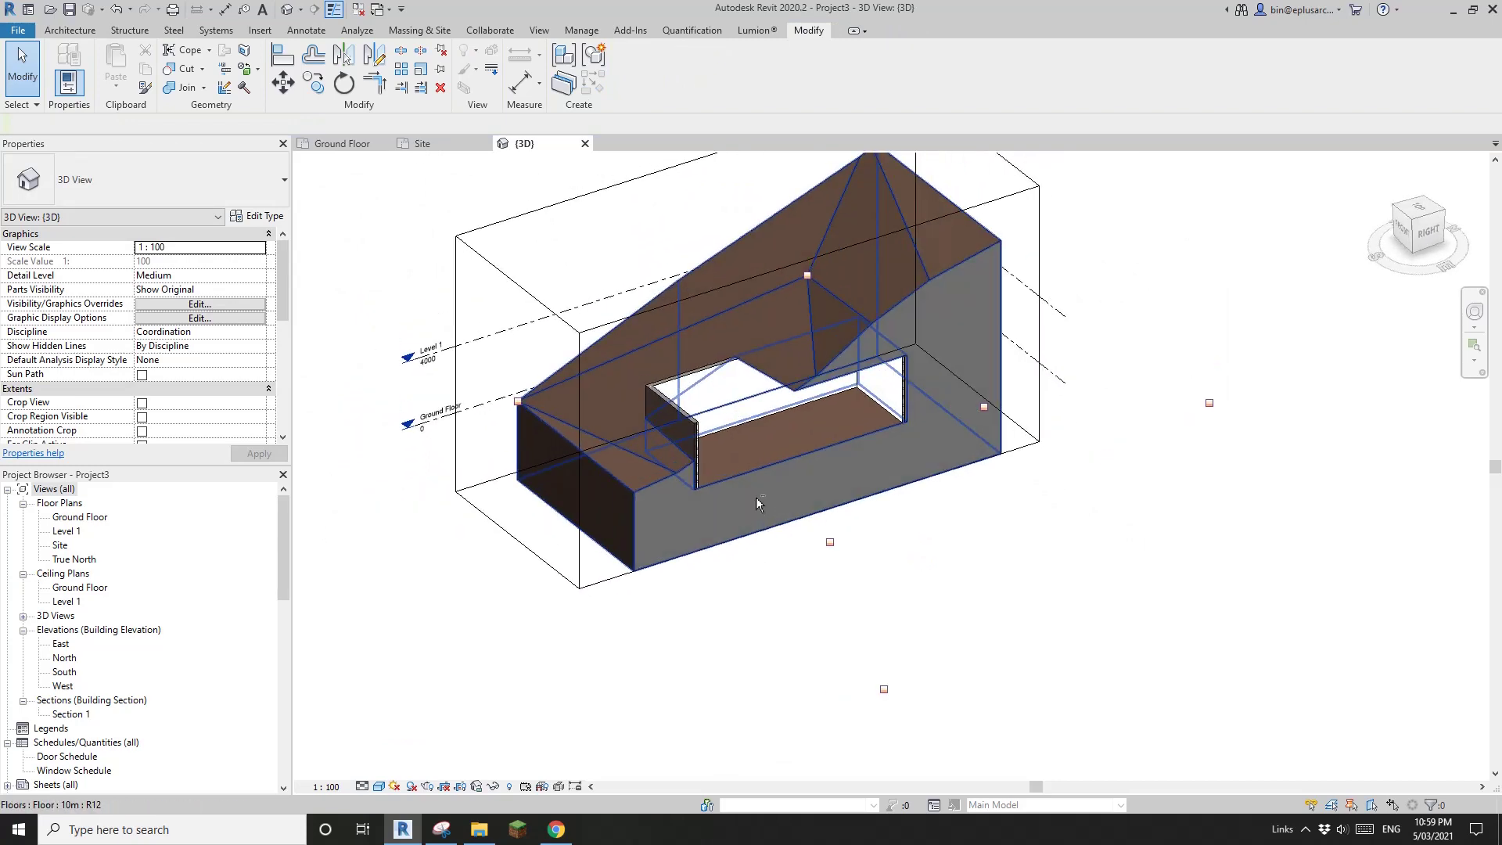
left_click(1011, 198)
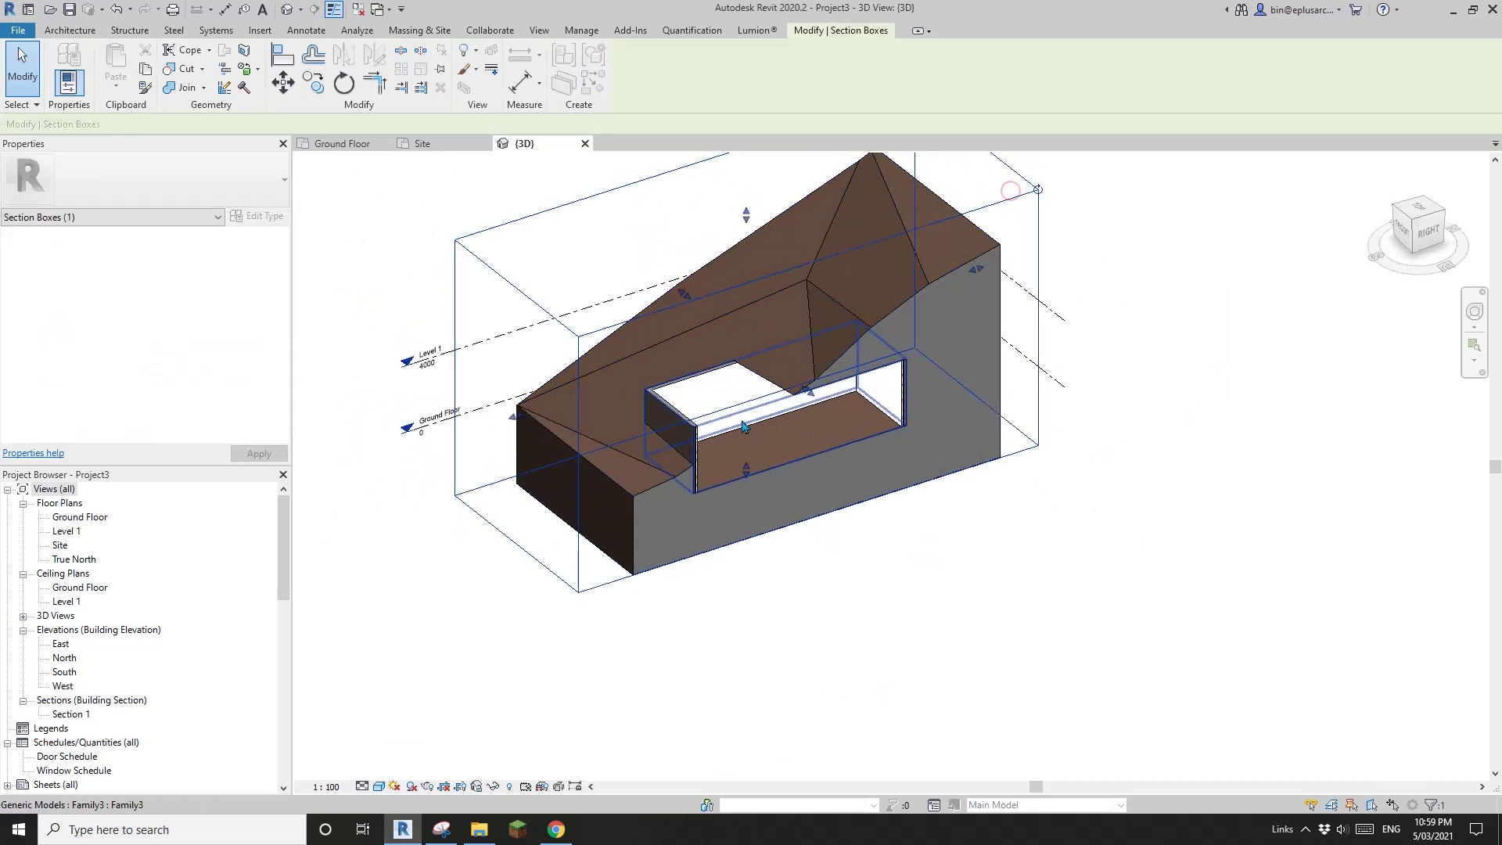
left_click(680, 430)
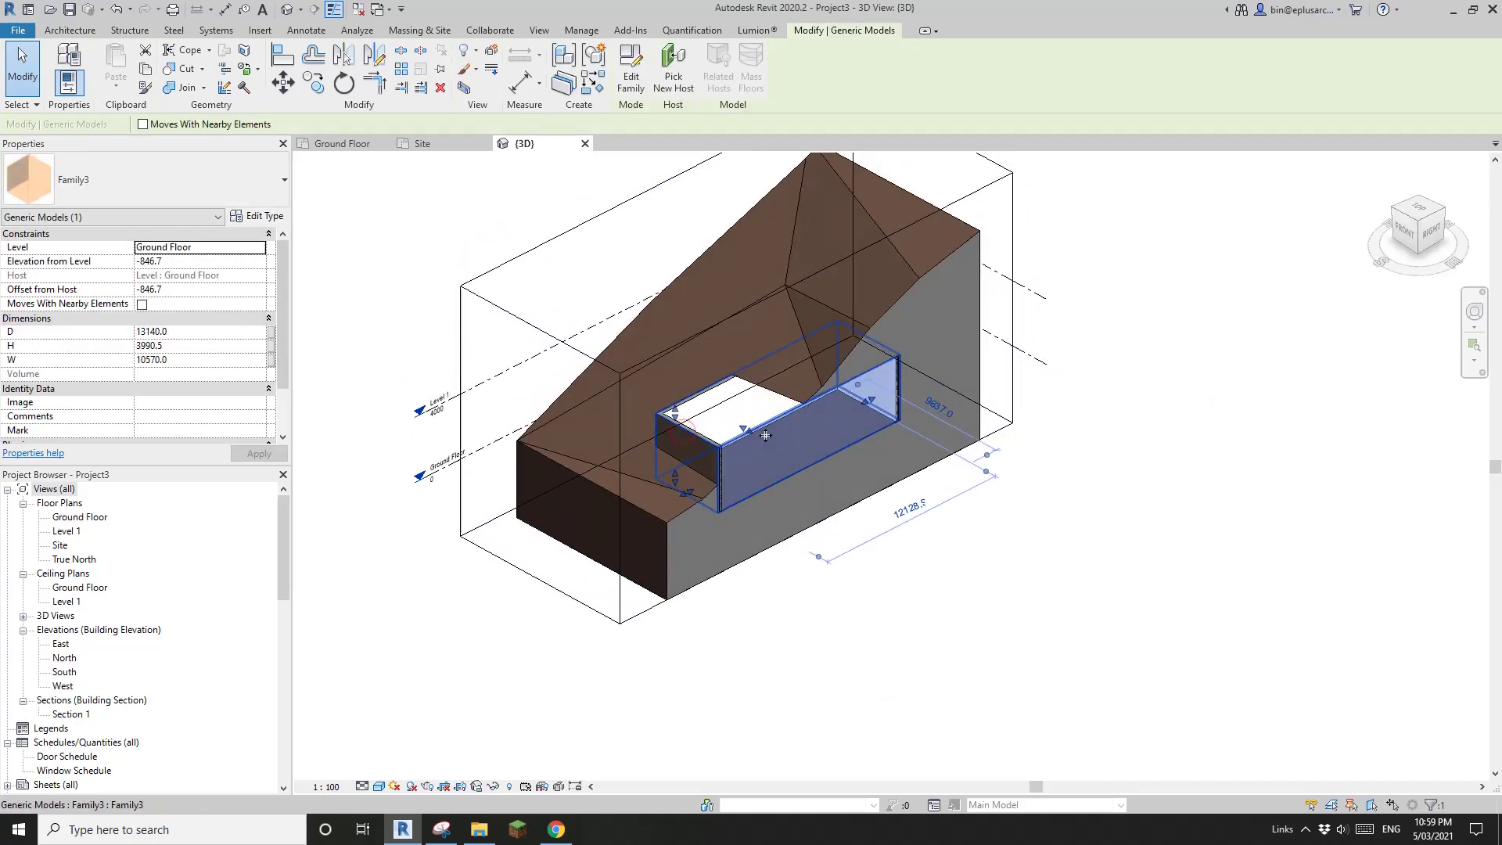
key("Escape")
scroll(652, 485, "up", 3)
left_click(646, 480)
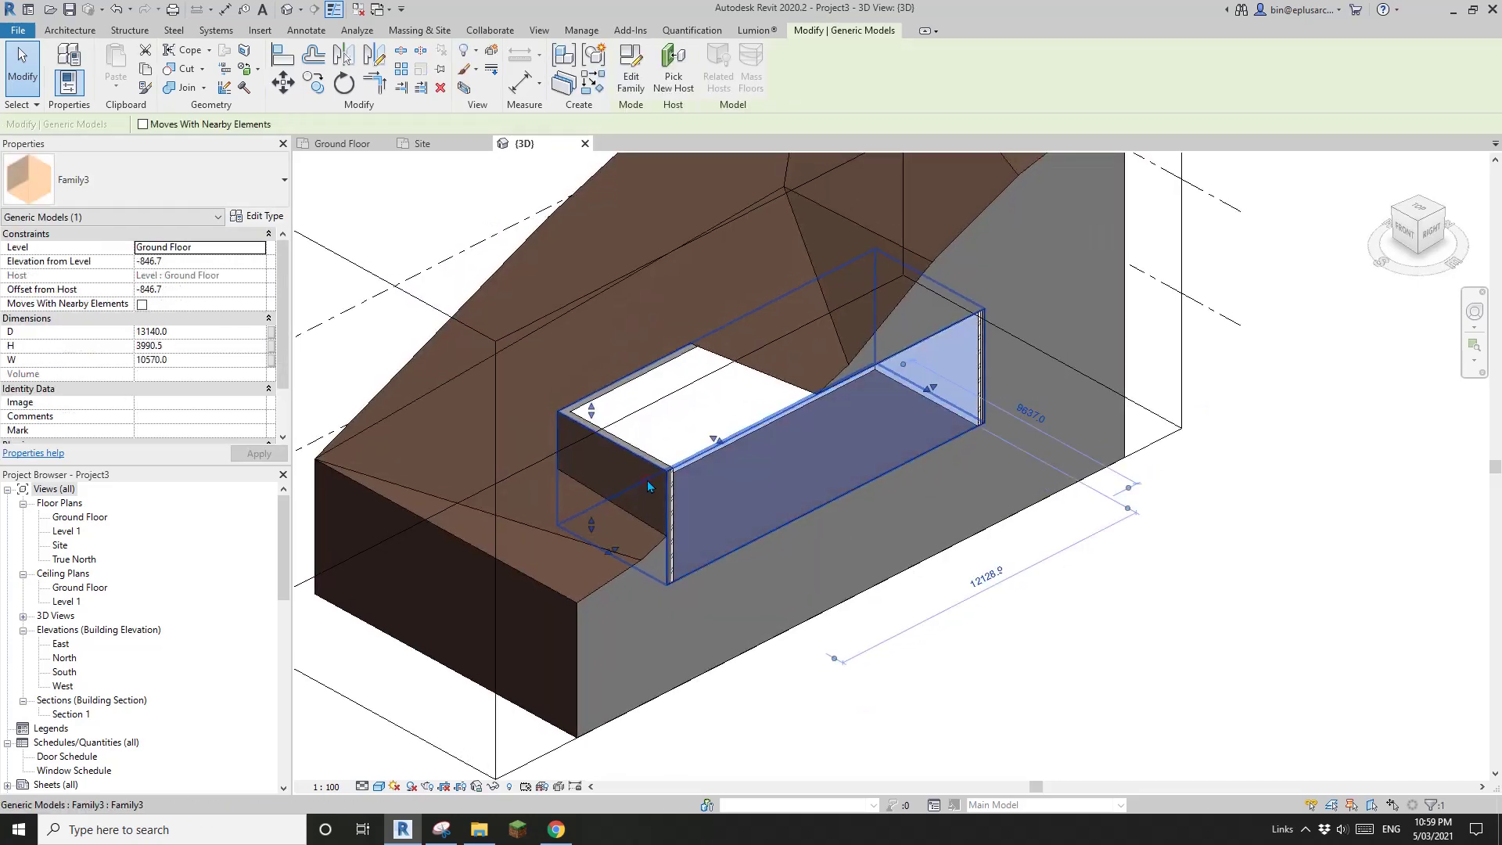
scroll(648, 480, "down", 2)
key("Escape")
scroll(716, 486, "down", 1)
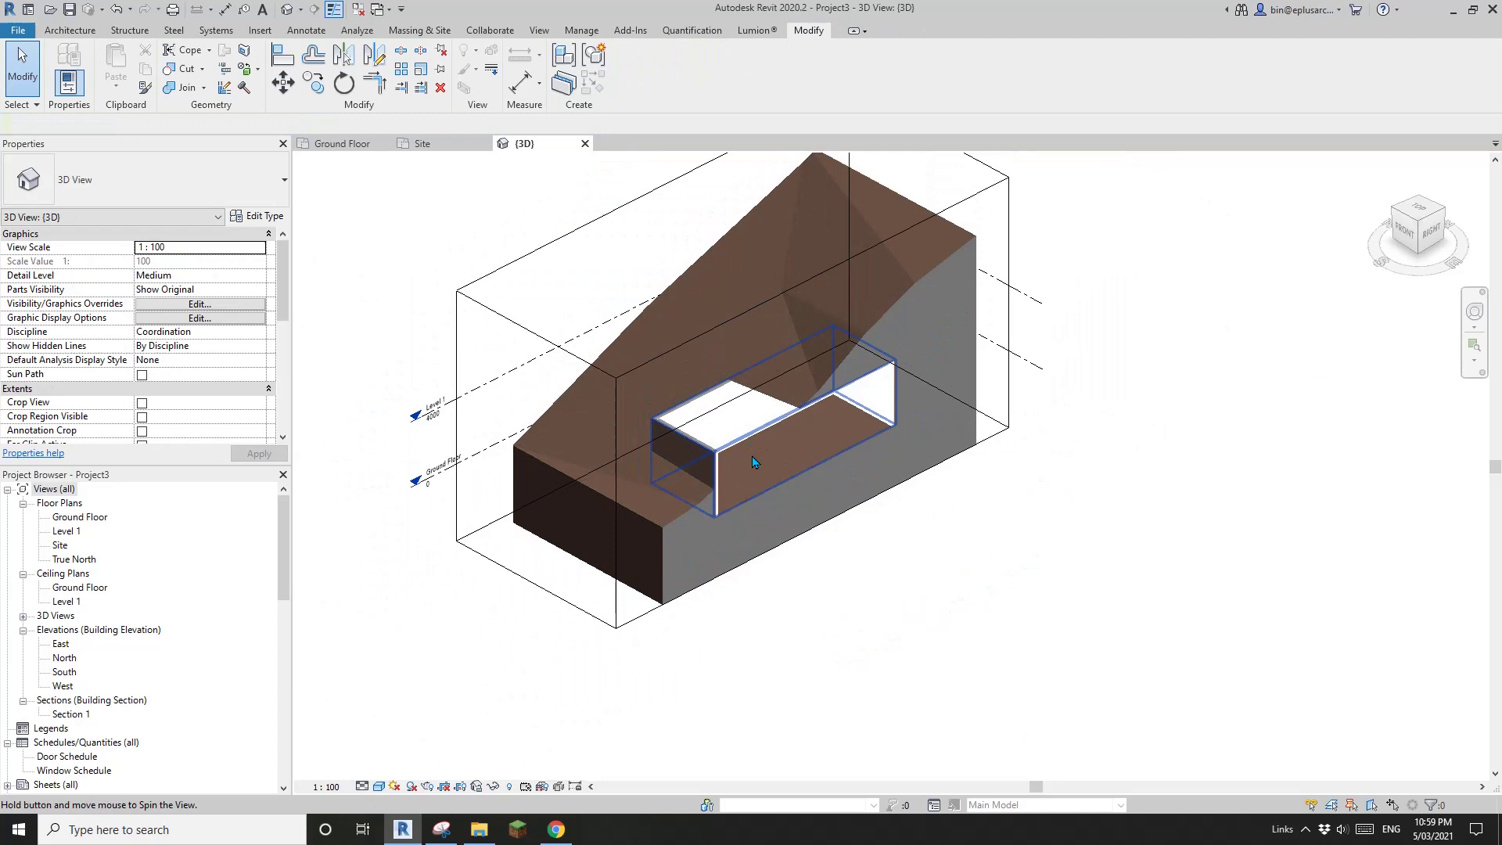
middle_click_drag(752, 456, 711, 460, "shift")
left_click(1031, 214)
middle_click_drag(936, 323, 853, 407)
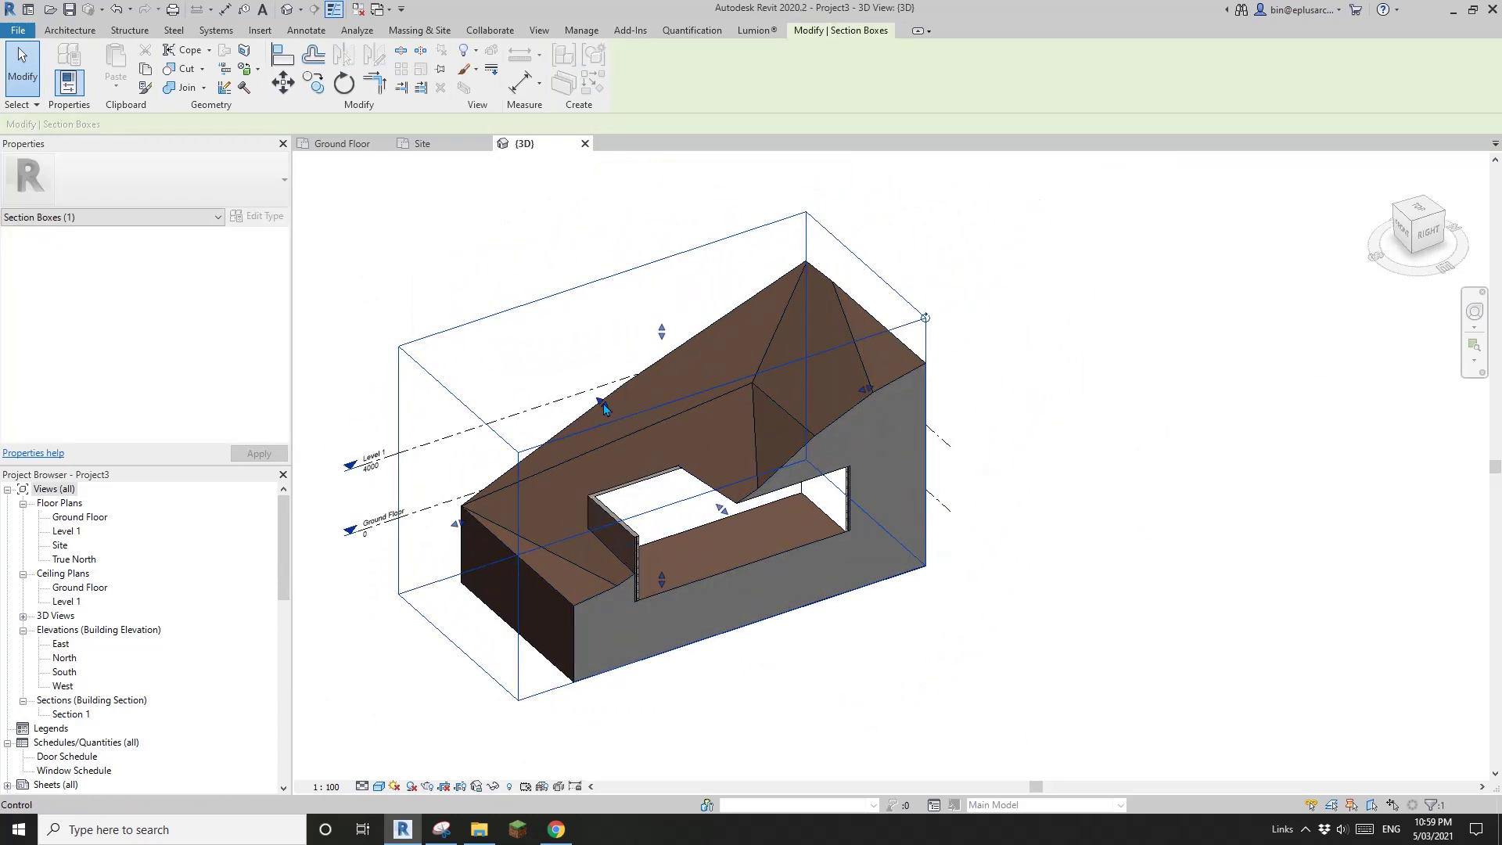
scroll(673, 508, "down", 2)
middle_click_drag(673, 508, 677, 460, "shift")
left_click(945, 565)
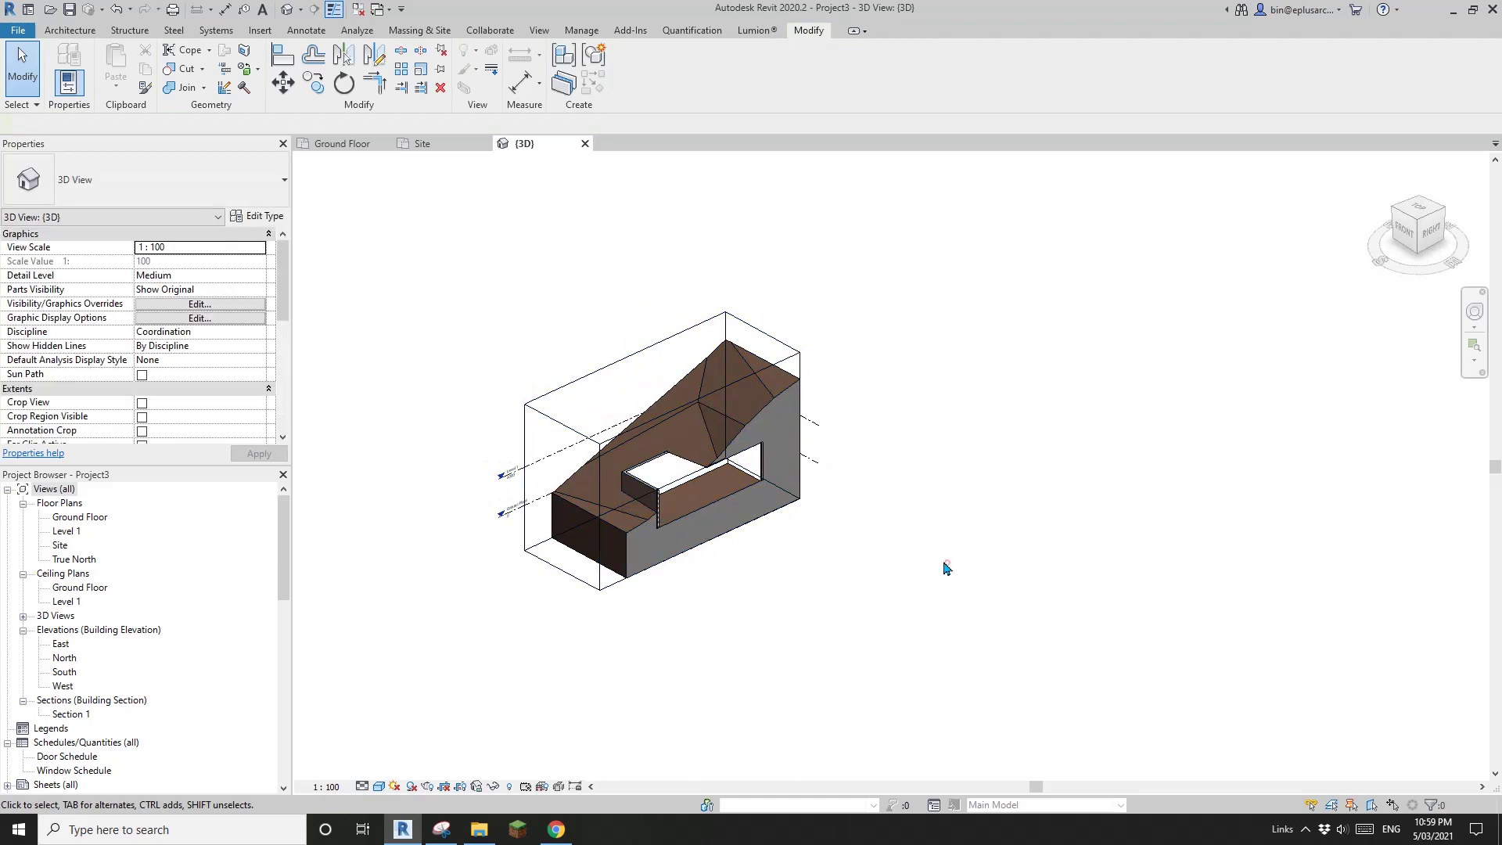
scroll(804, 547, "up", 2)
scroll(665, 513, "up", 1)
scroll(770, 523, "up", 2)
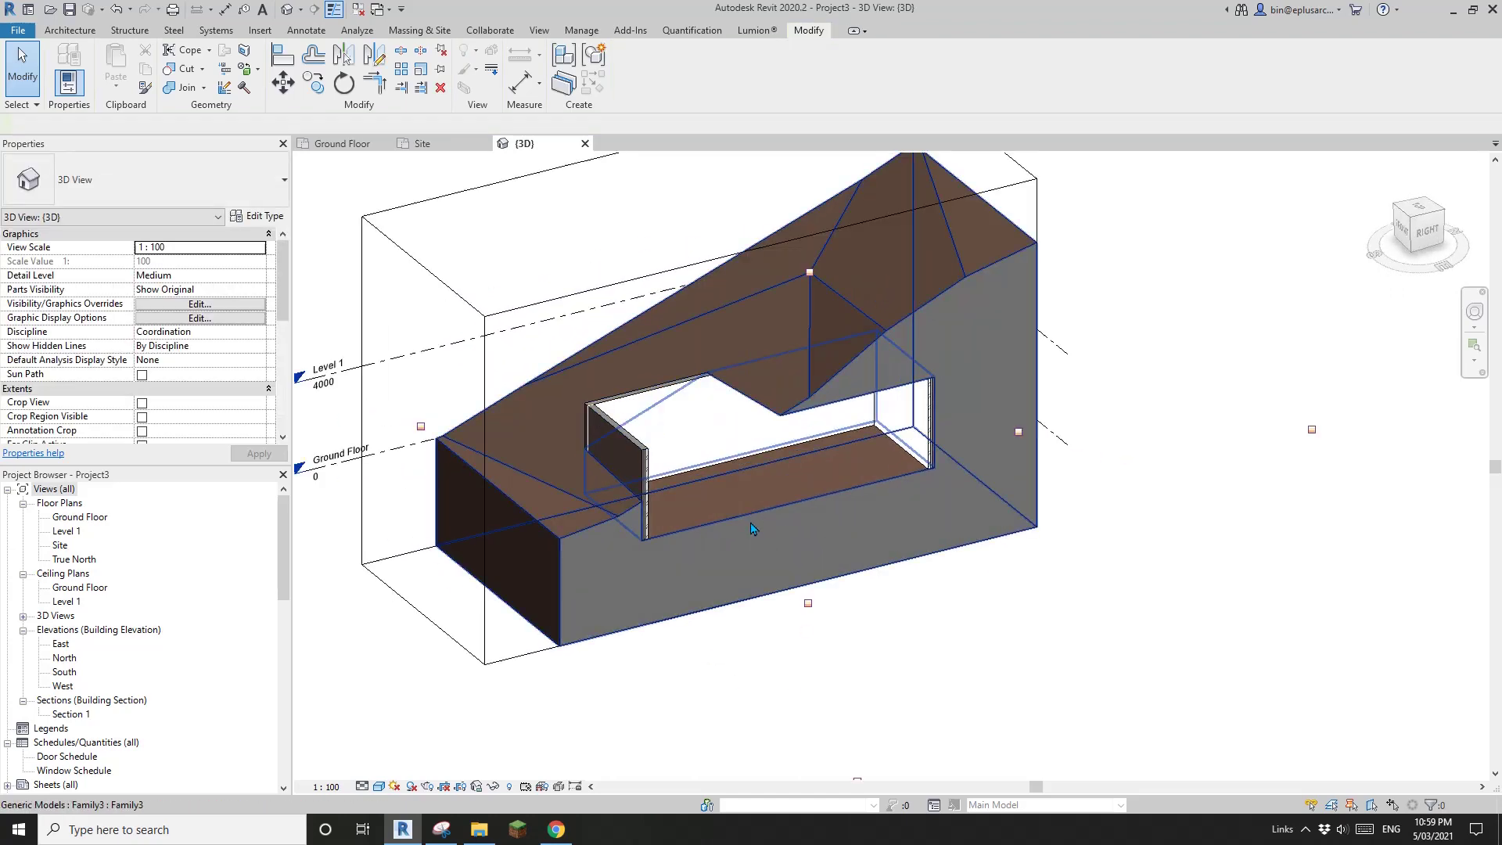